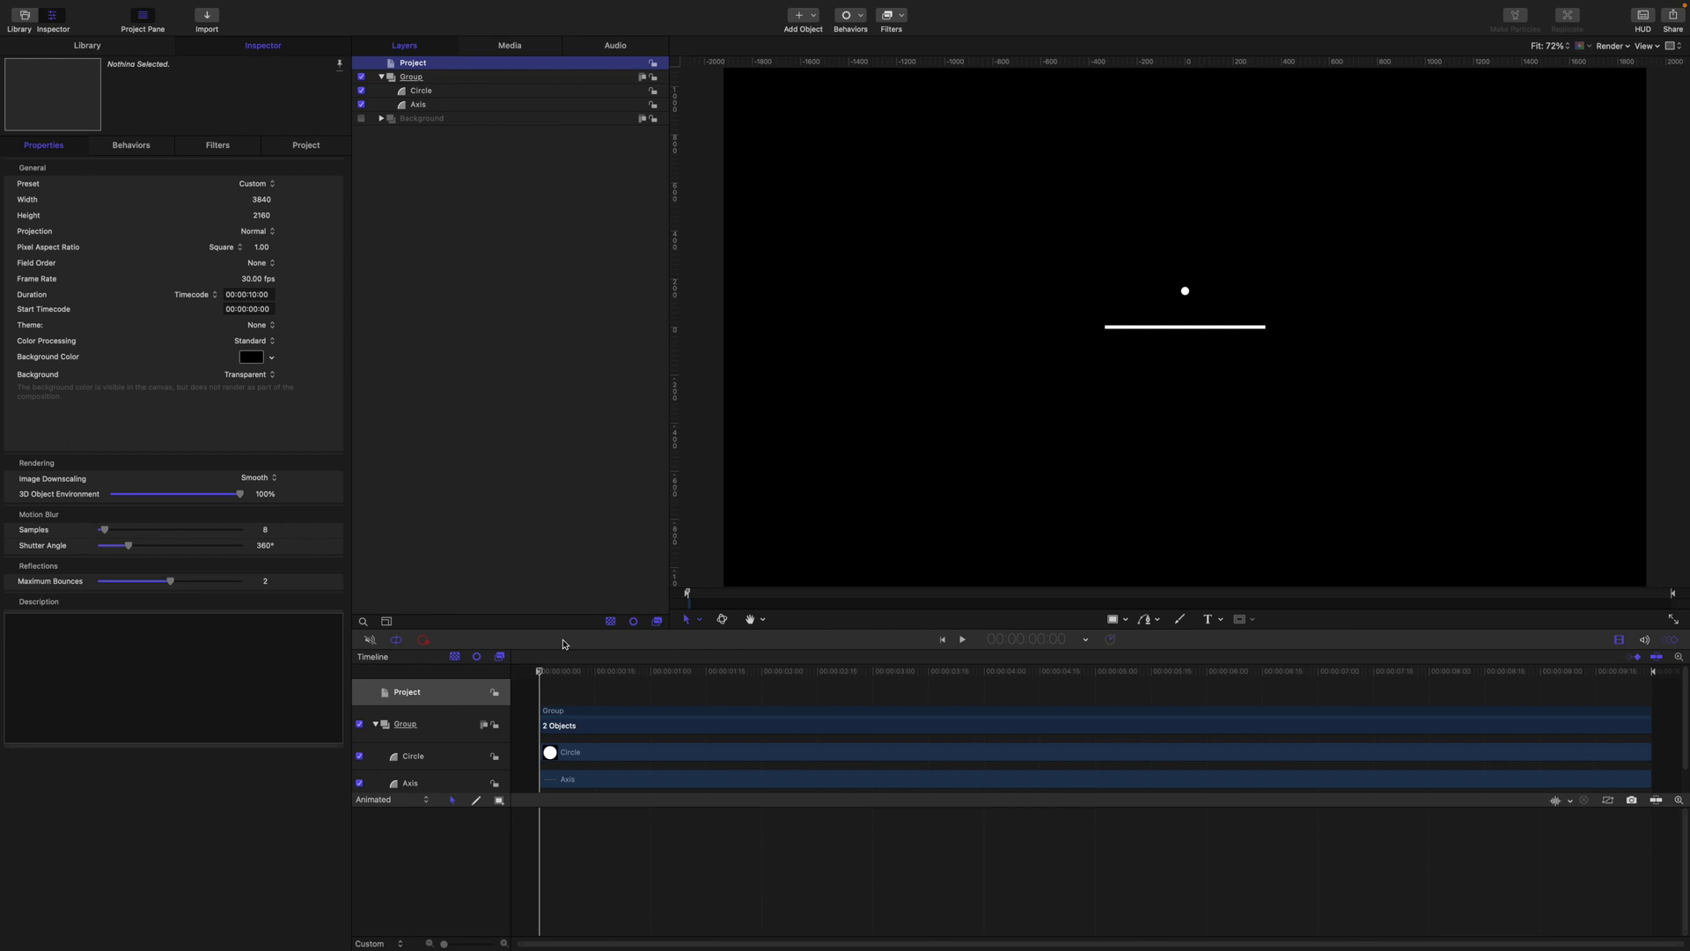
# Show the cream Background layer, then hide it again
pyautogui.click(265, 221)
pyautogui.click(361, 118)
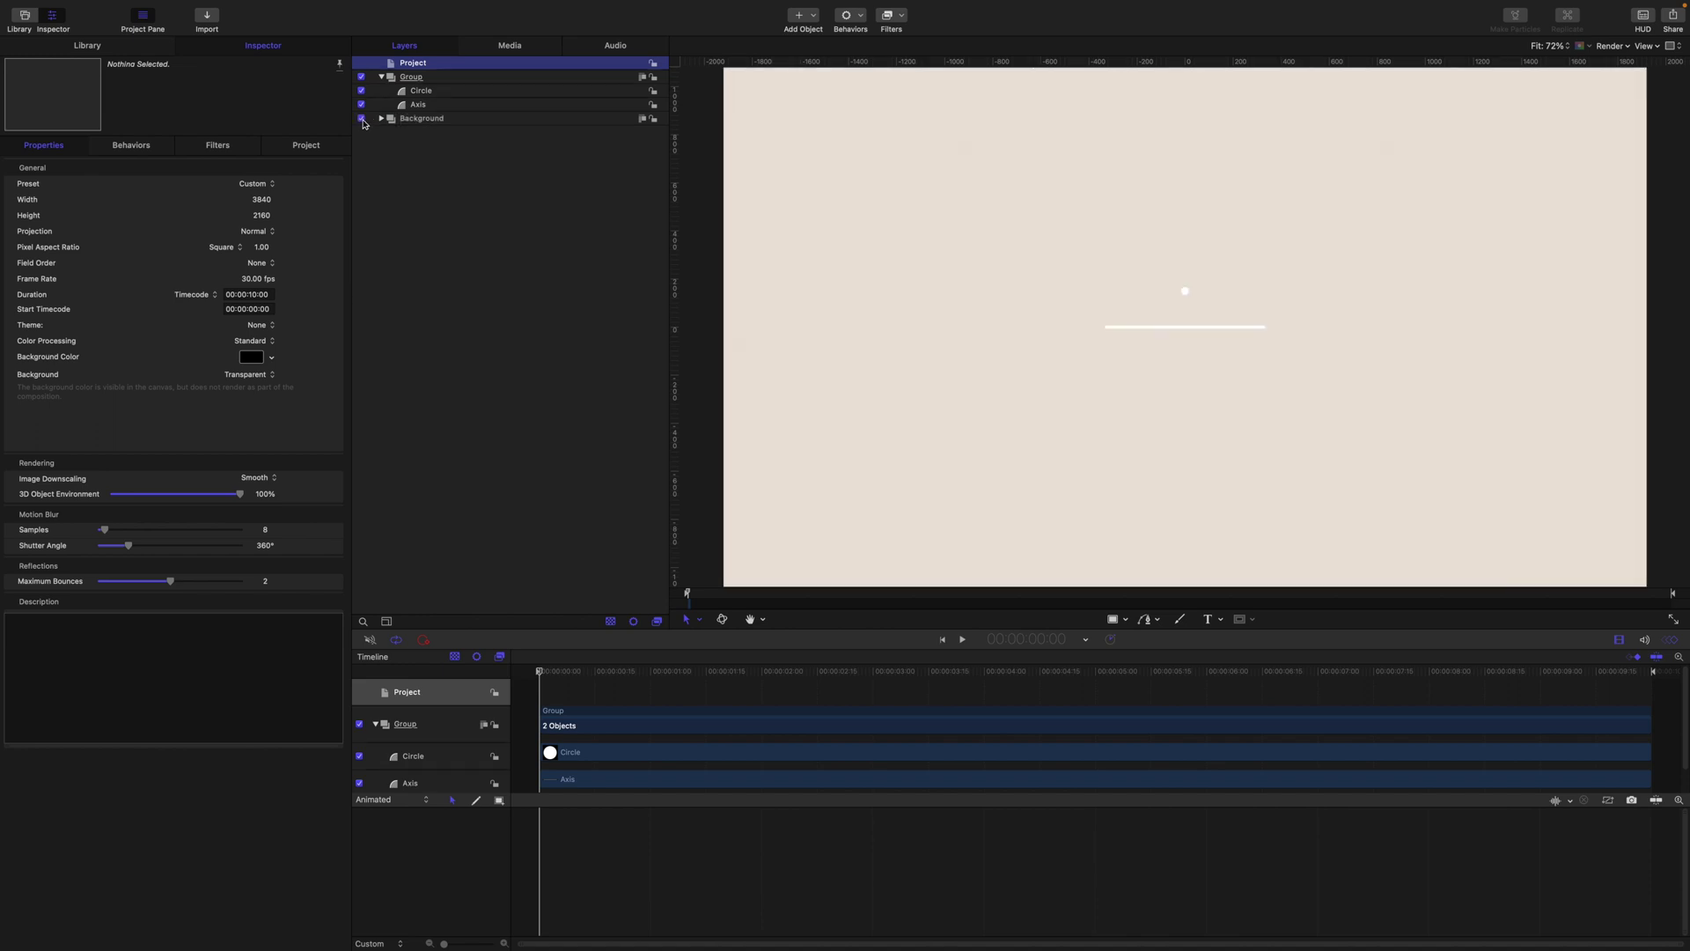
pyautogui.click(361, 119)
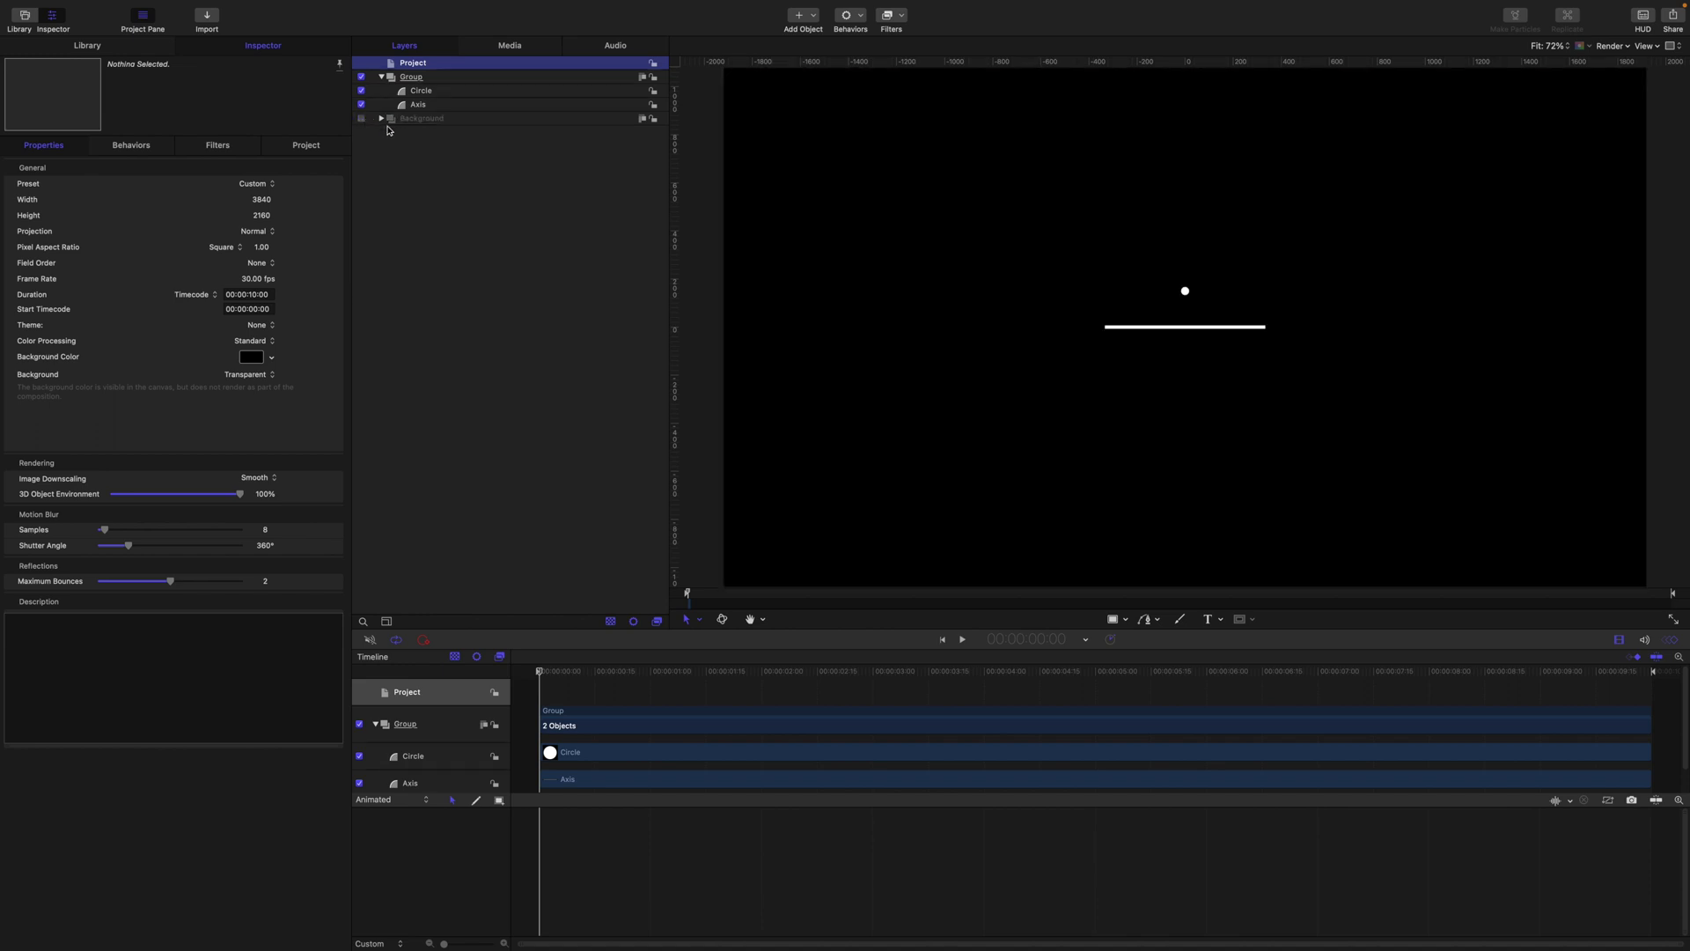
pyautogui.click(424, 79)
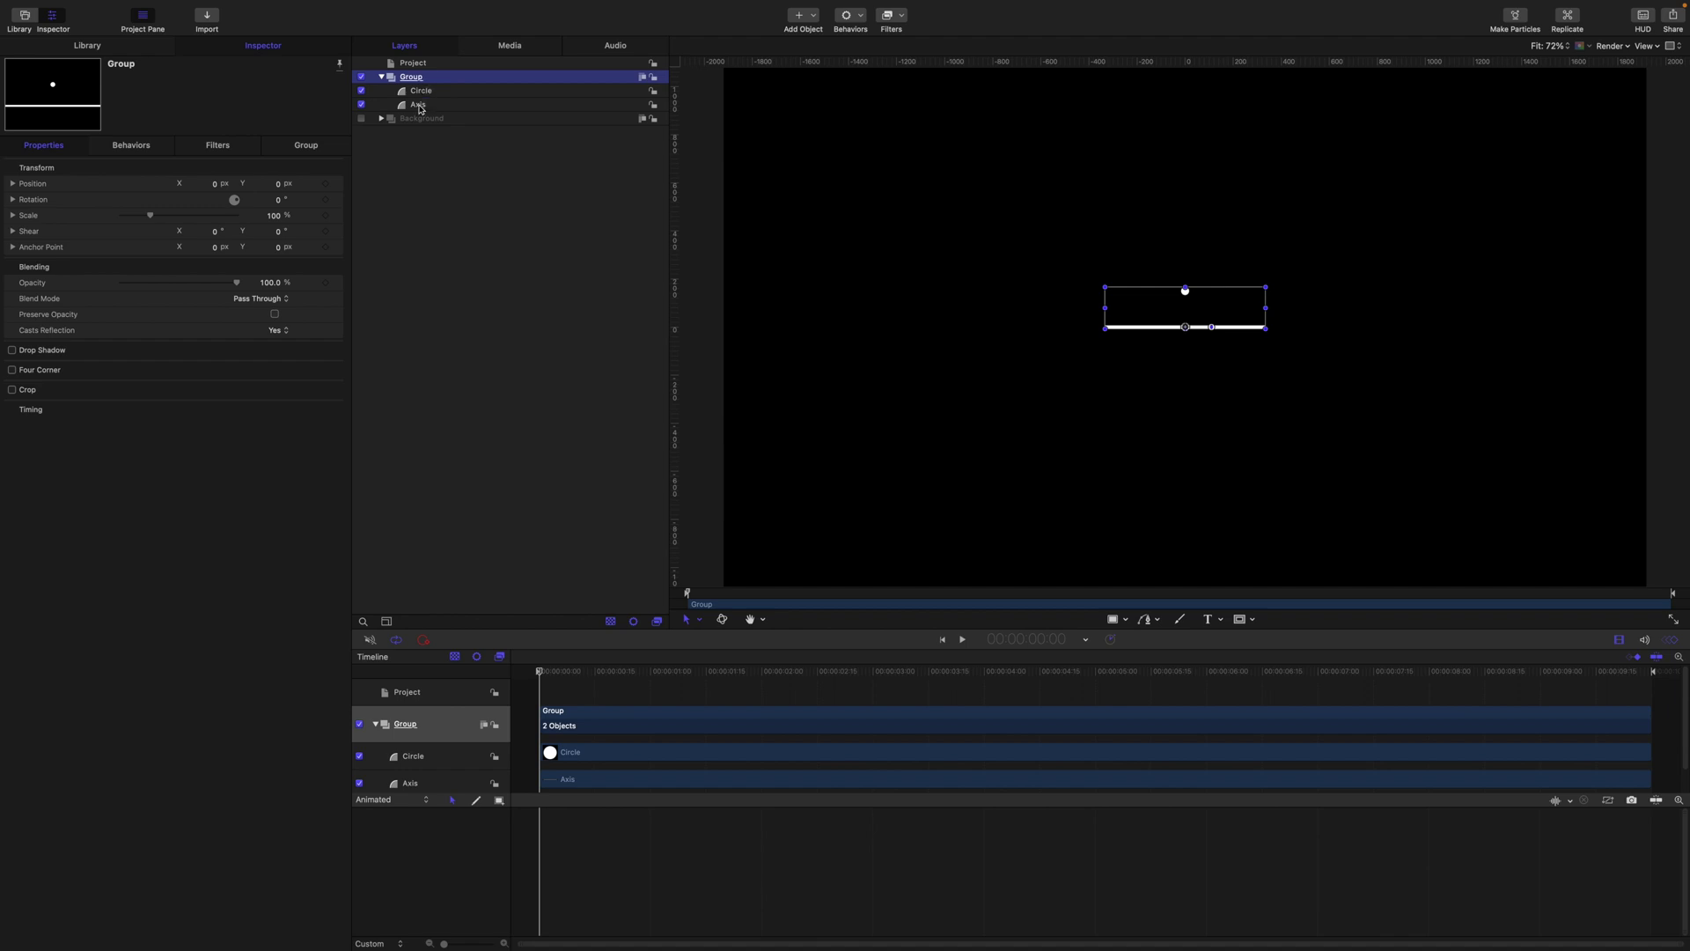
# Inspect the Shape geometry: the Axis line is 664 wide and 10 high, the Circle has radius 15
pyautogui.click(420, 106)
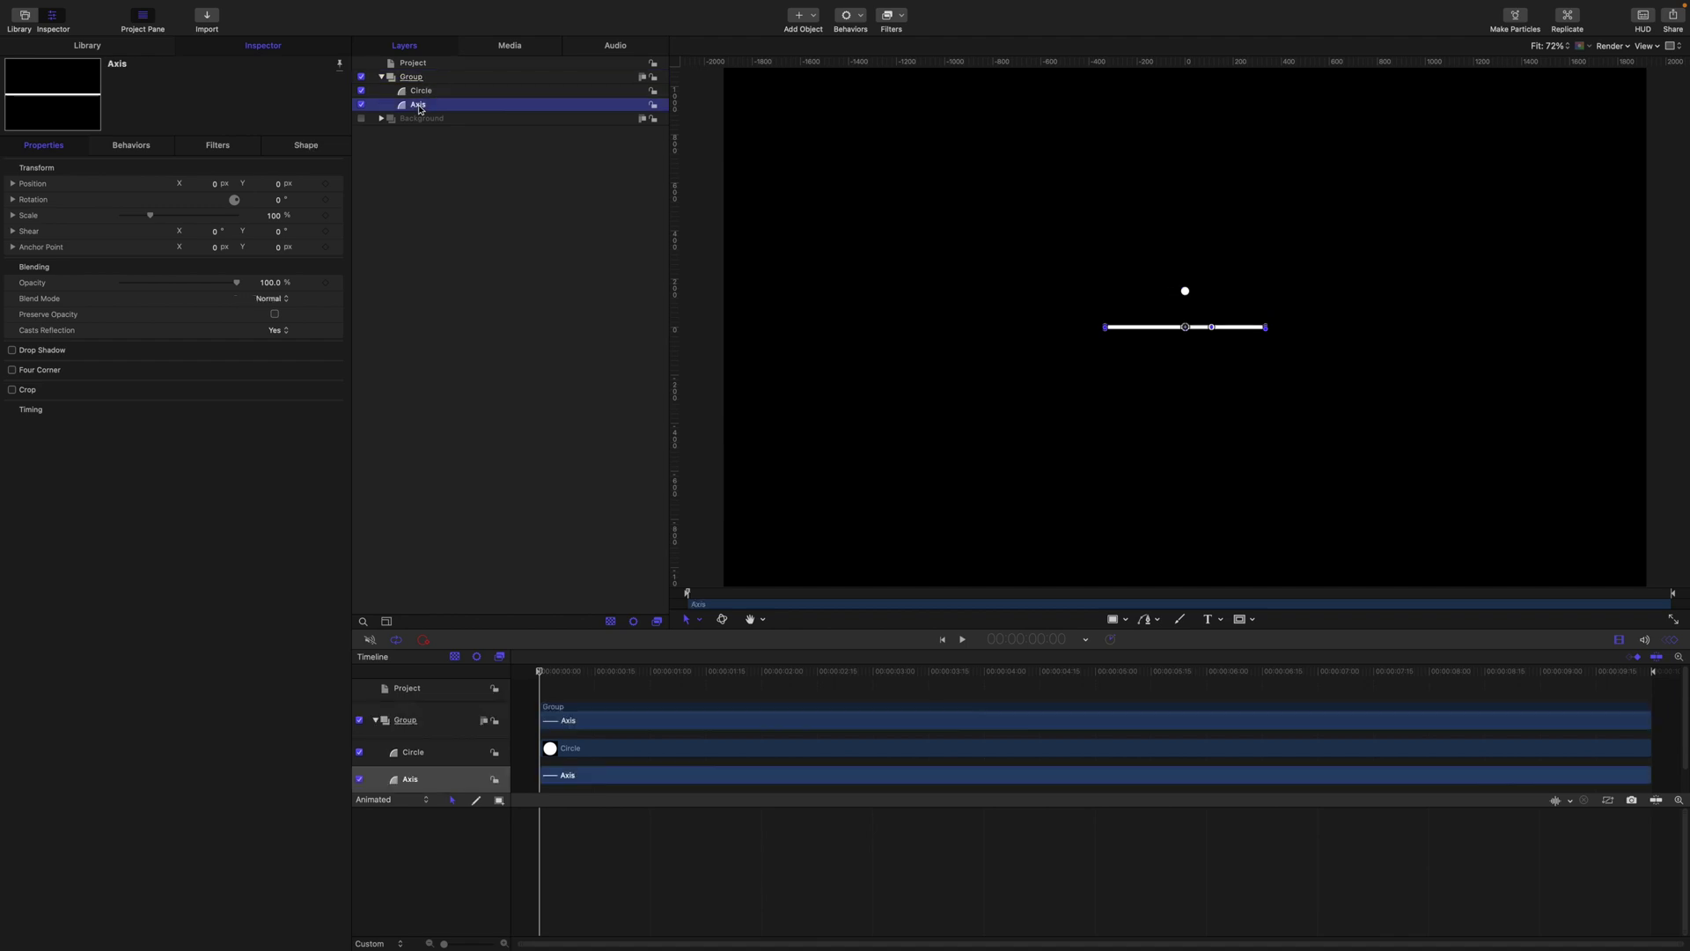
pyautogui.click(421, 93)
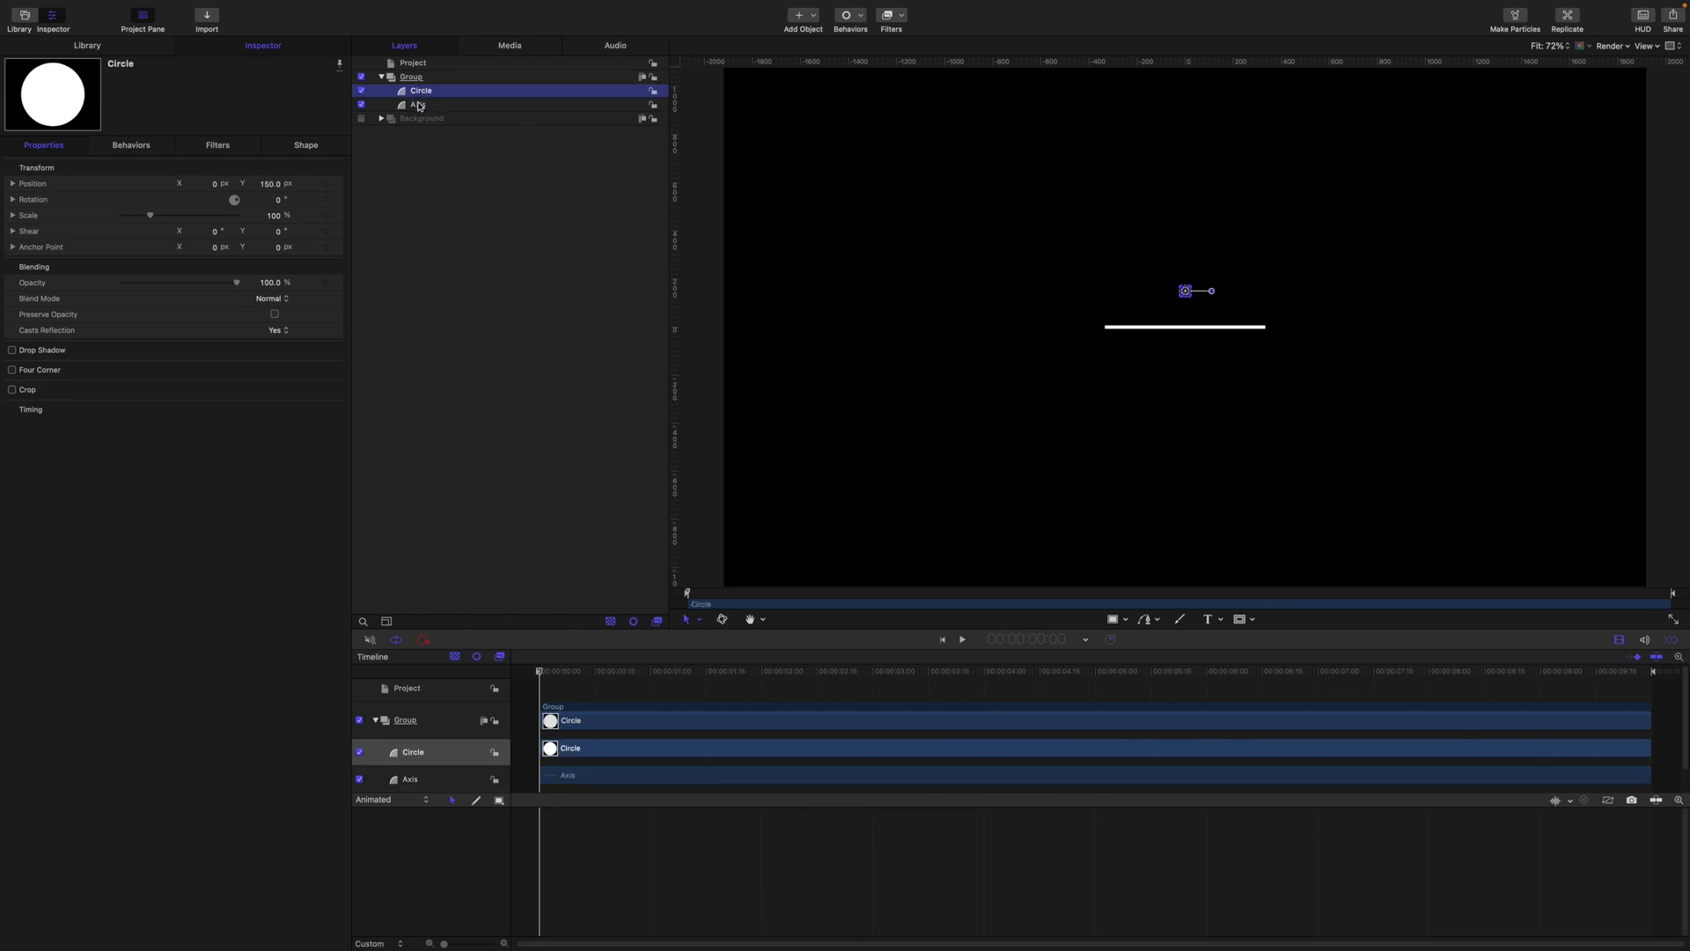
pyautogui.click(420, 106)
pyautogui.click(317, 149)
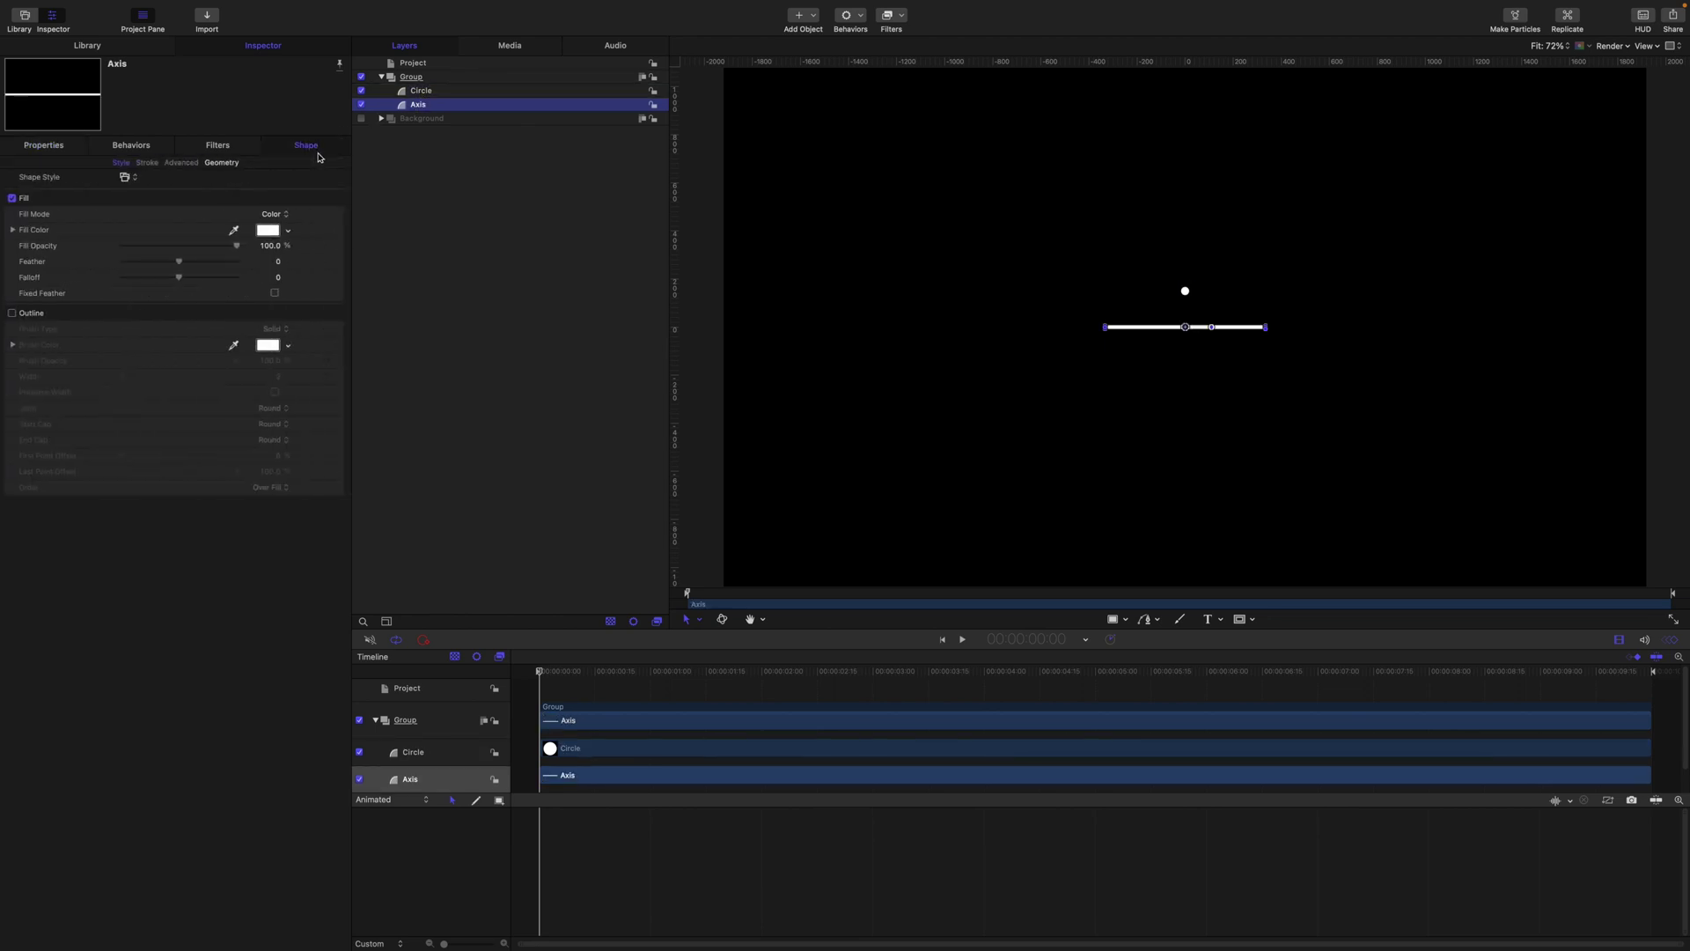
pyautogui.click(220, 163)
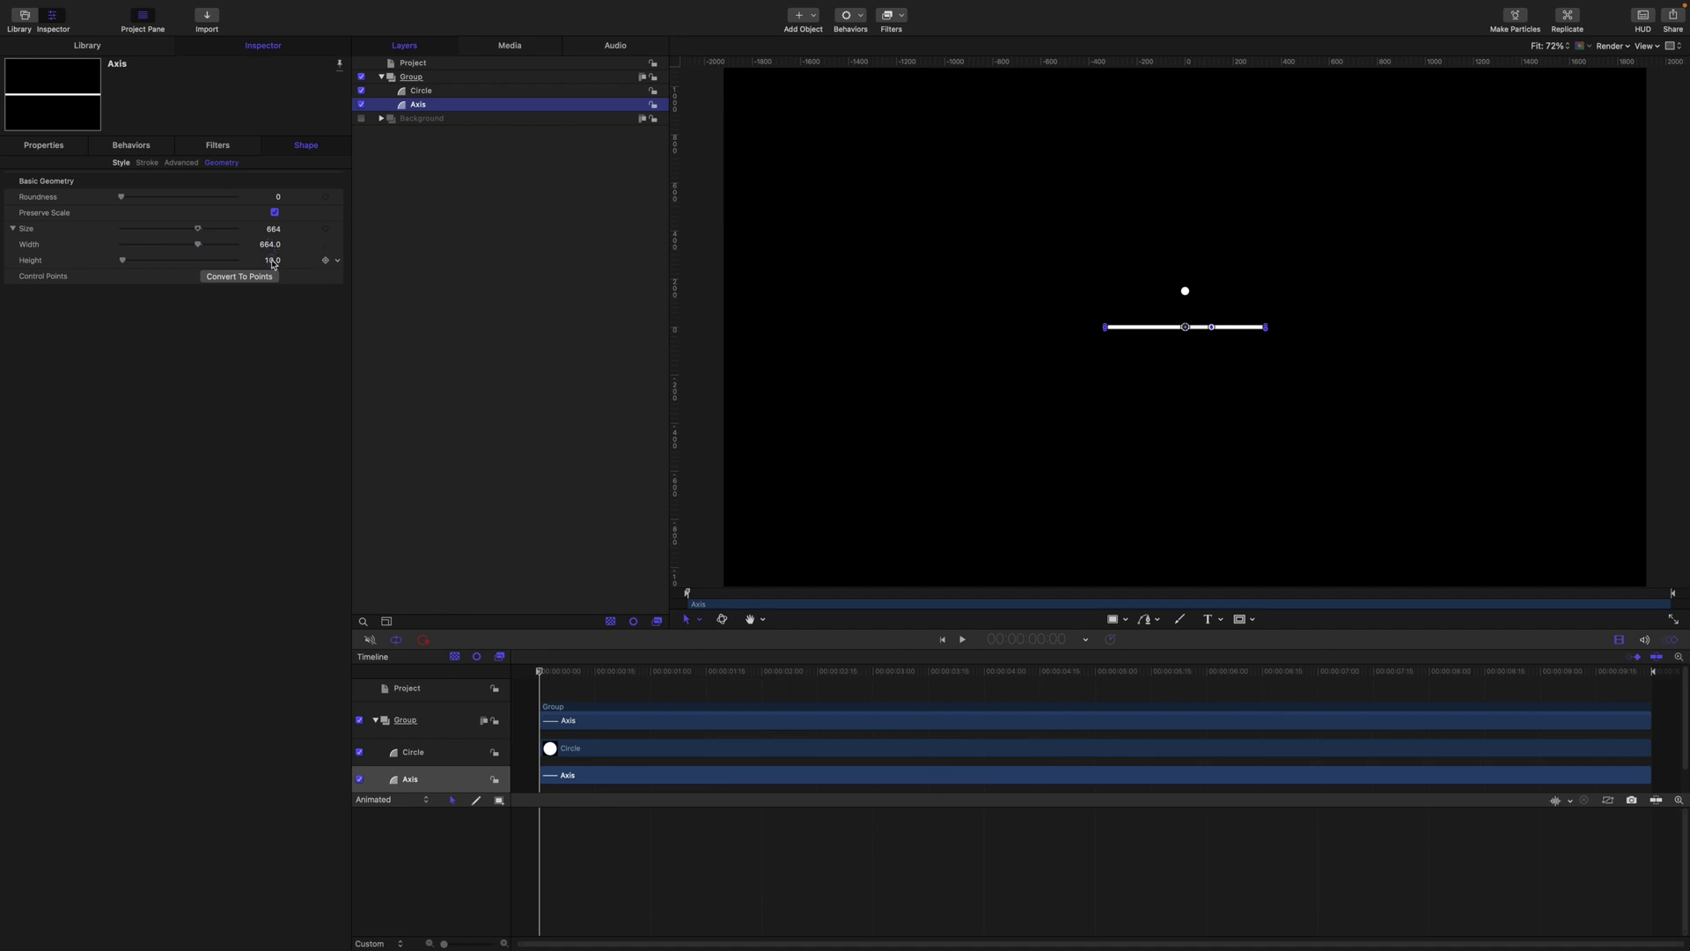
pyautogui.click(421, 92)
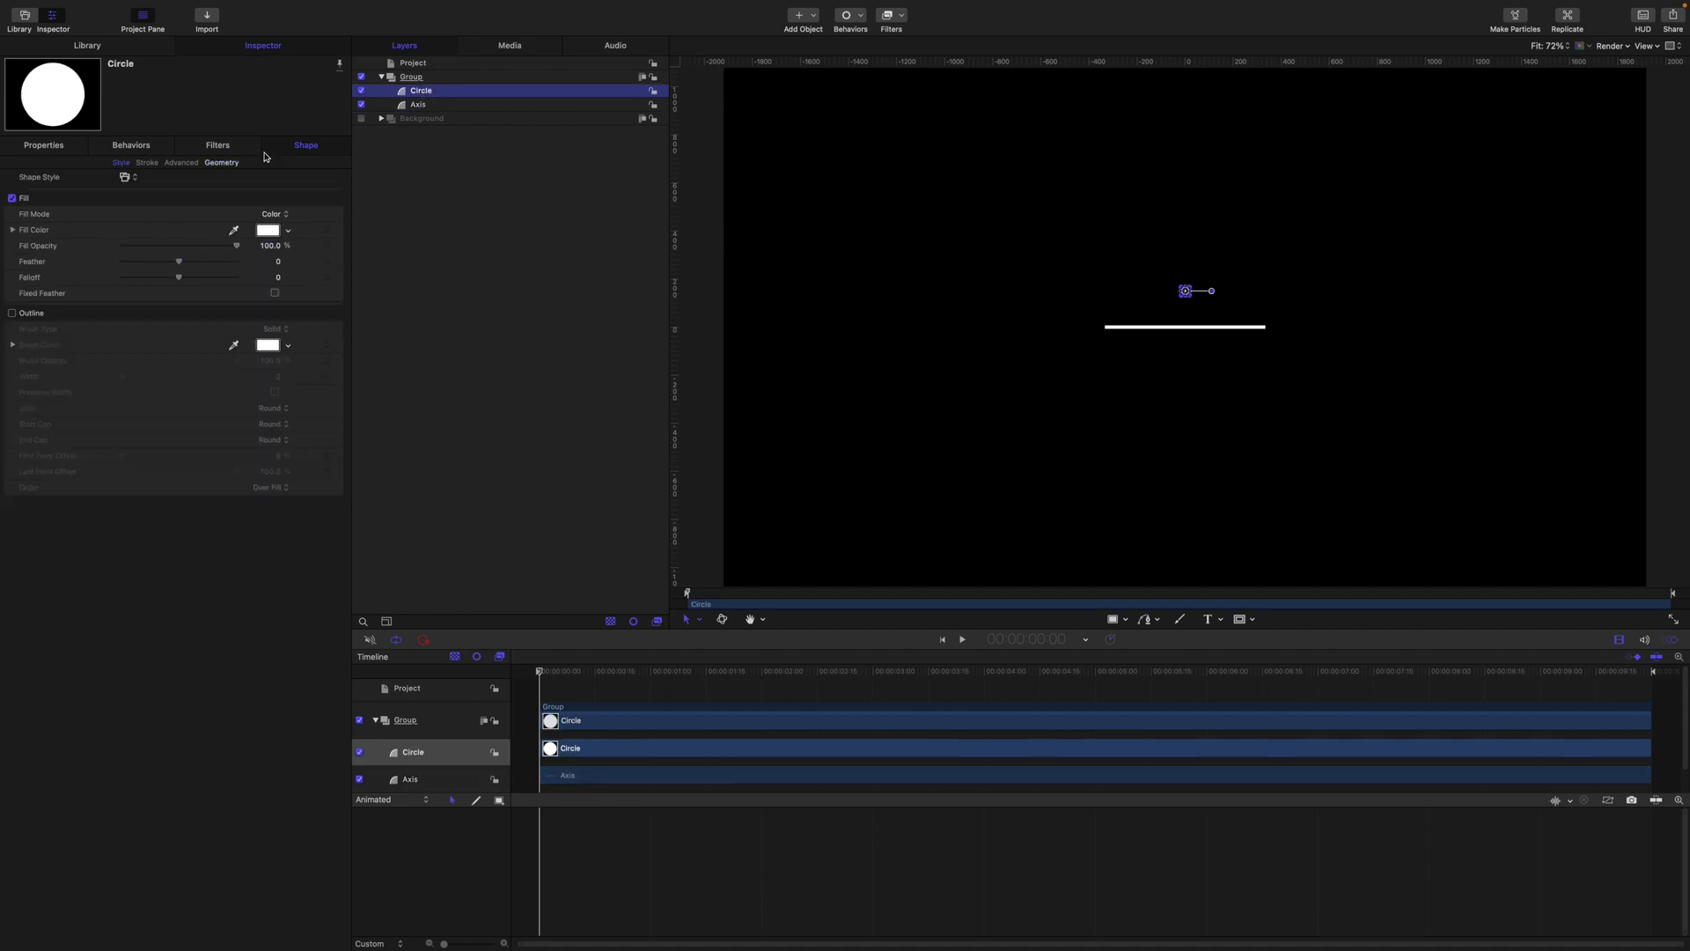
pyautogui.click(222, 163)
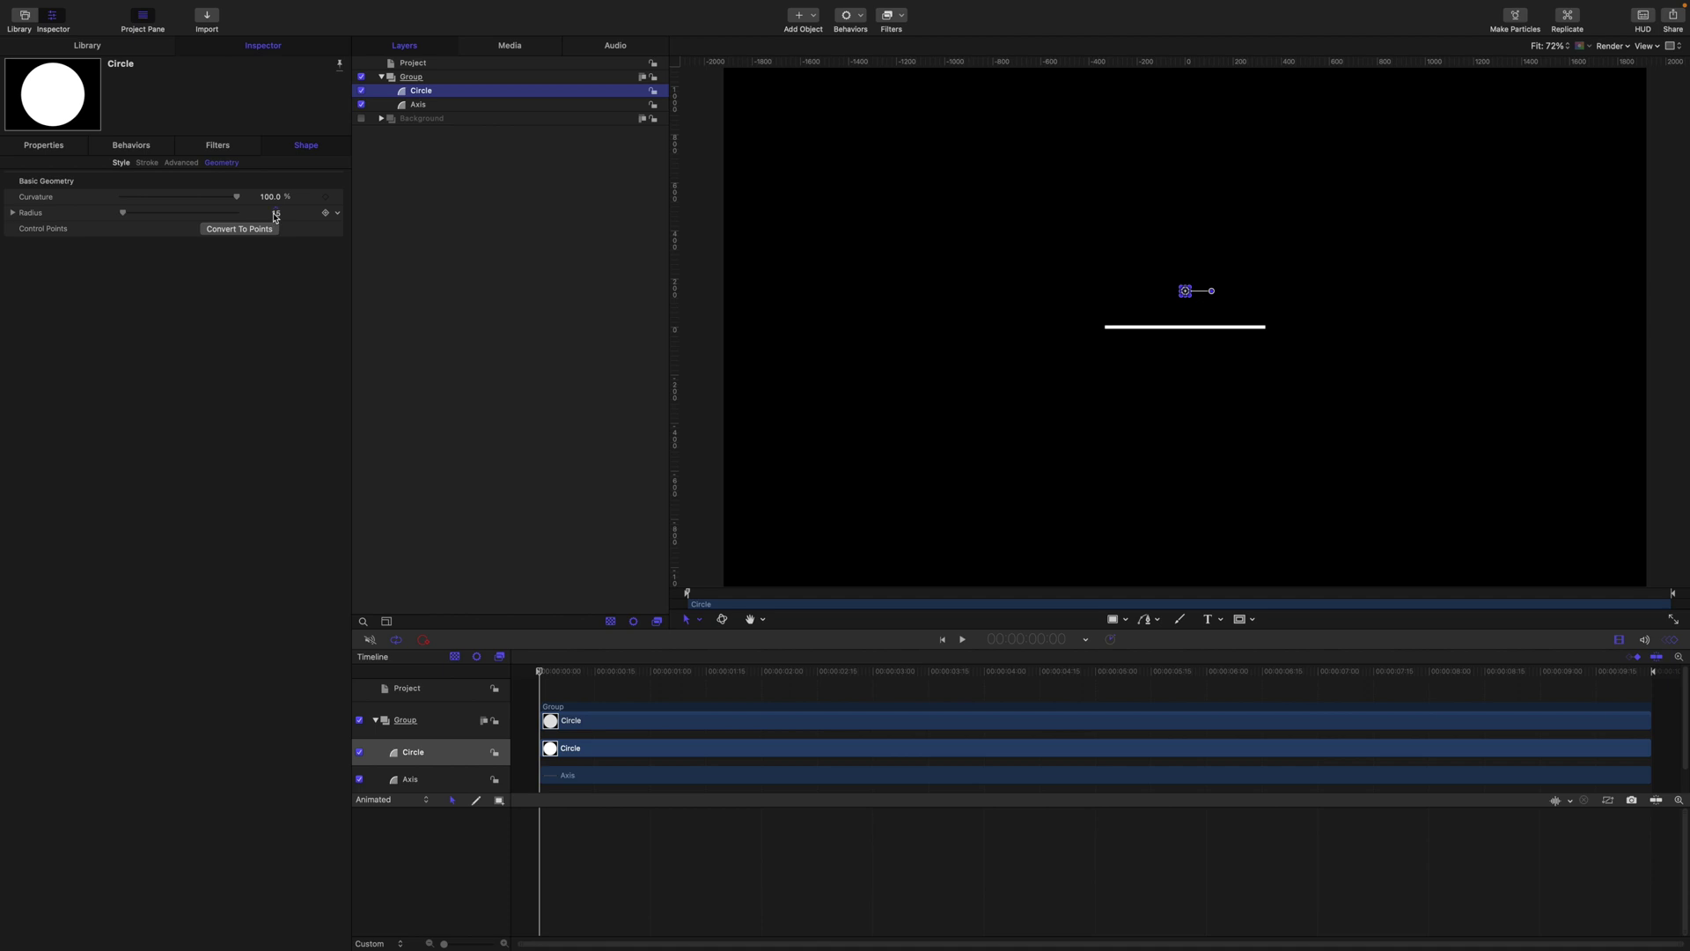
pyautogui.click(467, 107)
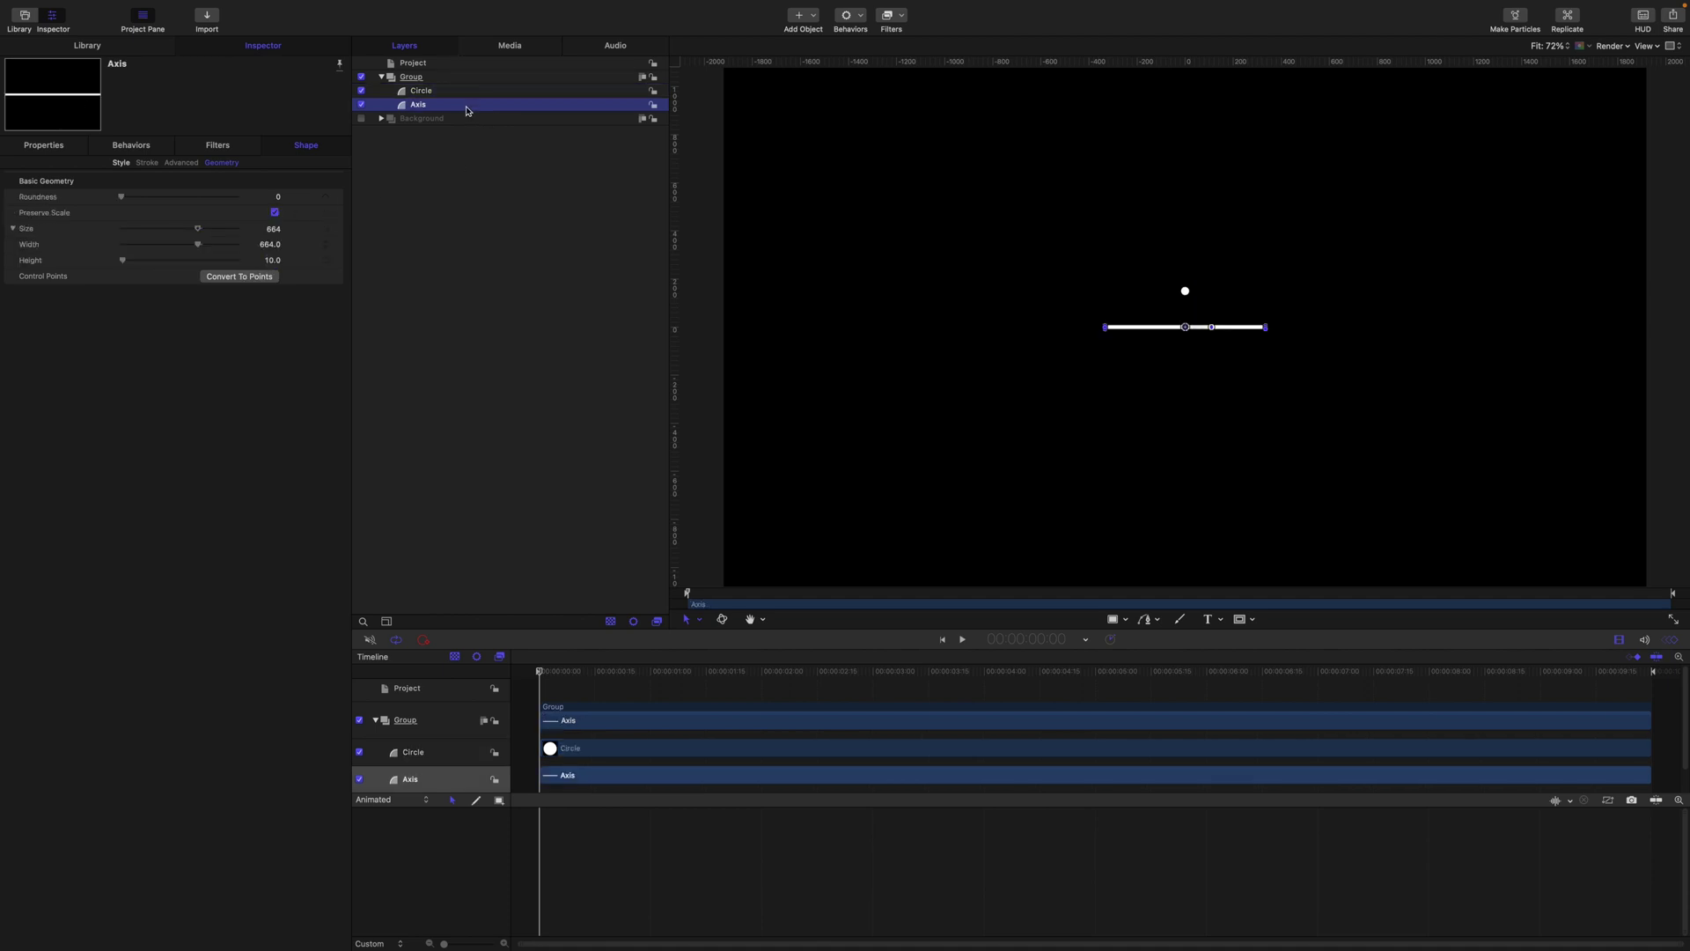
# Set the Axis line's Scale X to 0, collapsing the line
pyautogui.press('super+slash')
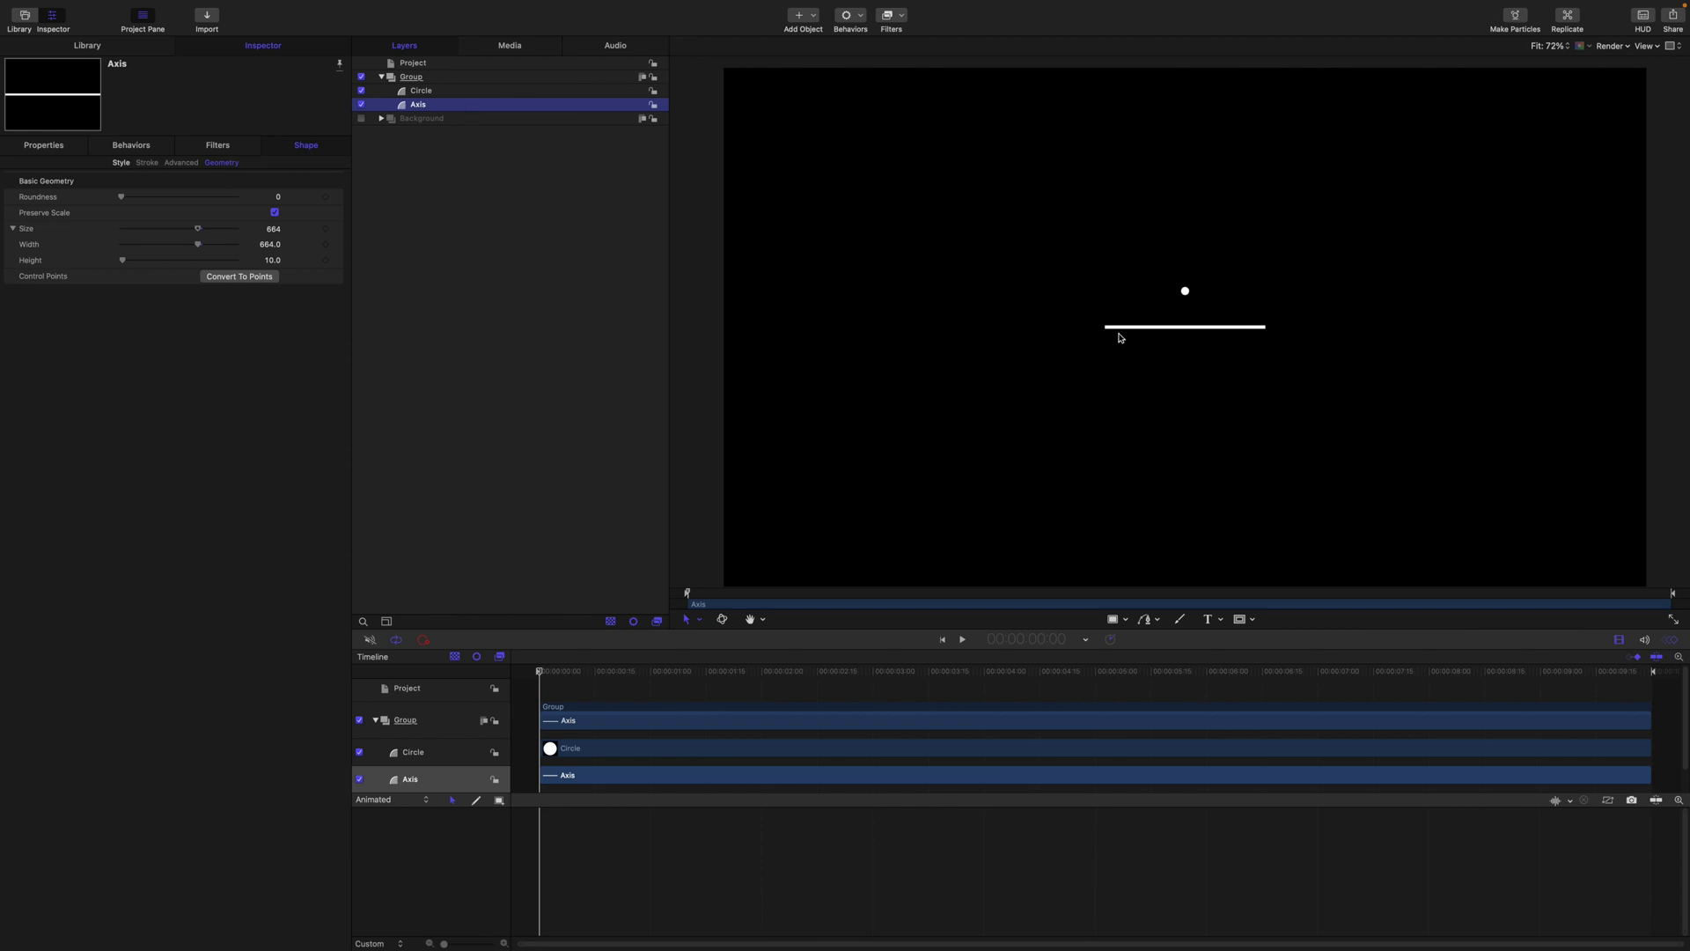
pyautogui.click(43, 145)
pyautogui.click(12, 216)
pyautogui.click(271, 232)
pyautogui.write('0')
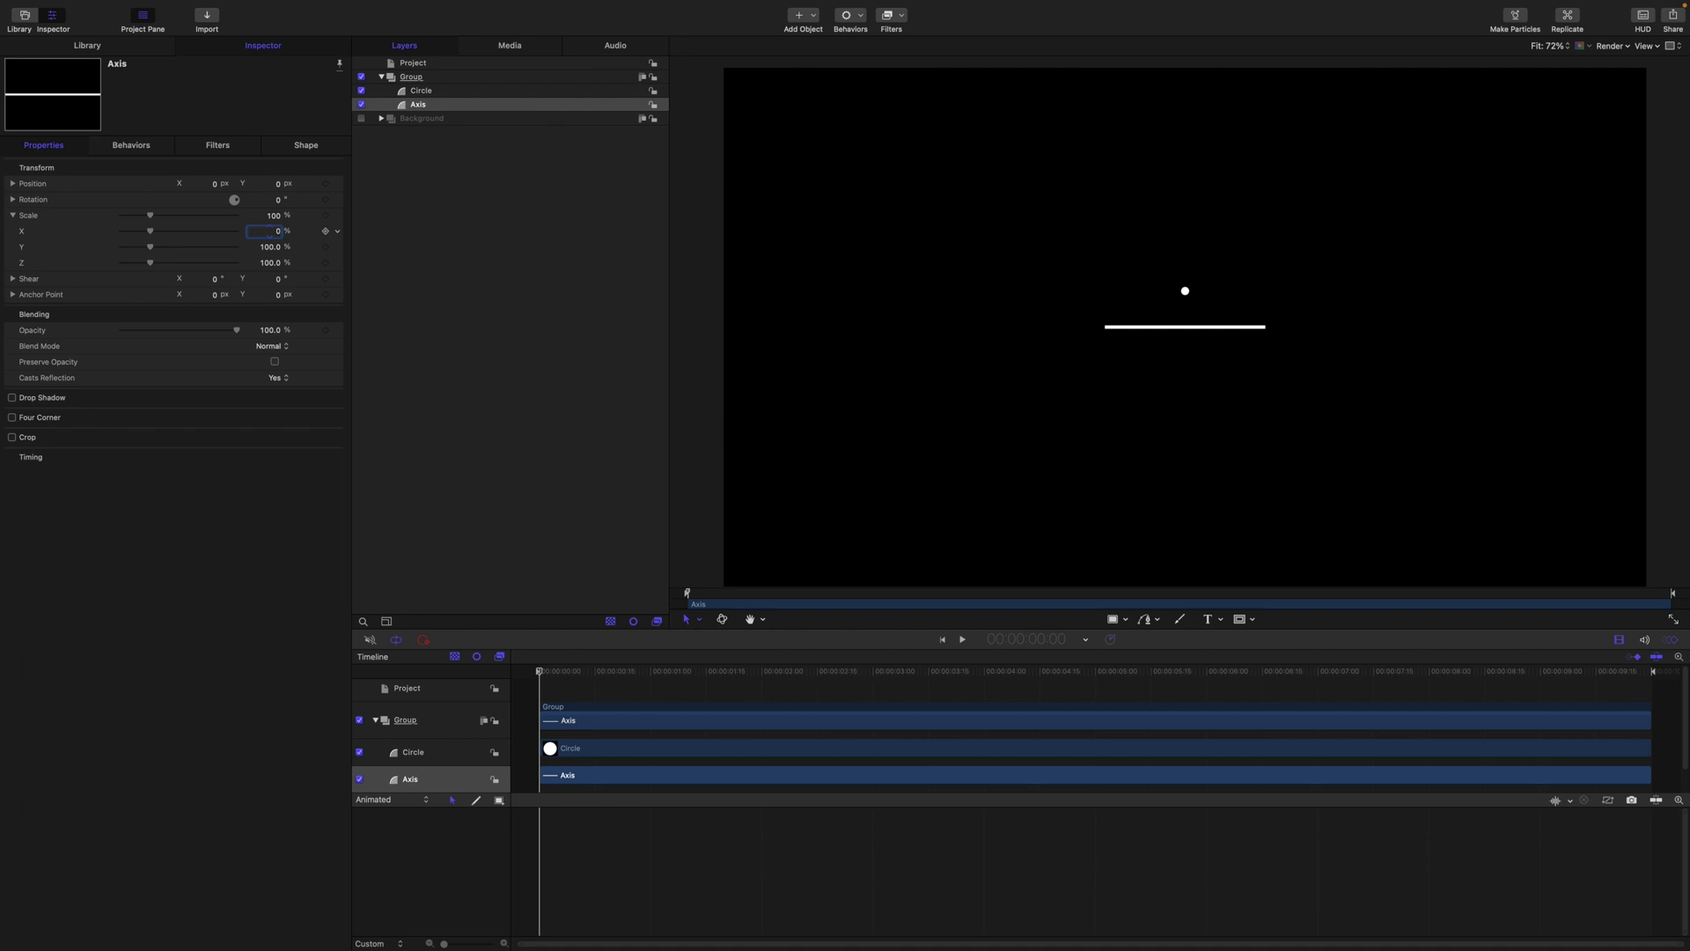
pyautogui.press('Return')
# Add an Oscillate parameter behavior to Scale X at speed 30 and preview it
pyautogui.click(339, 233)
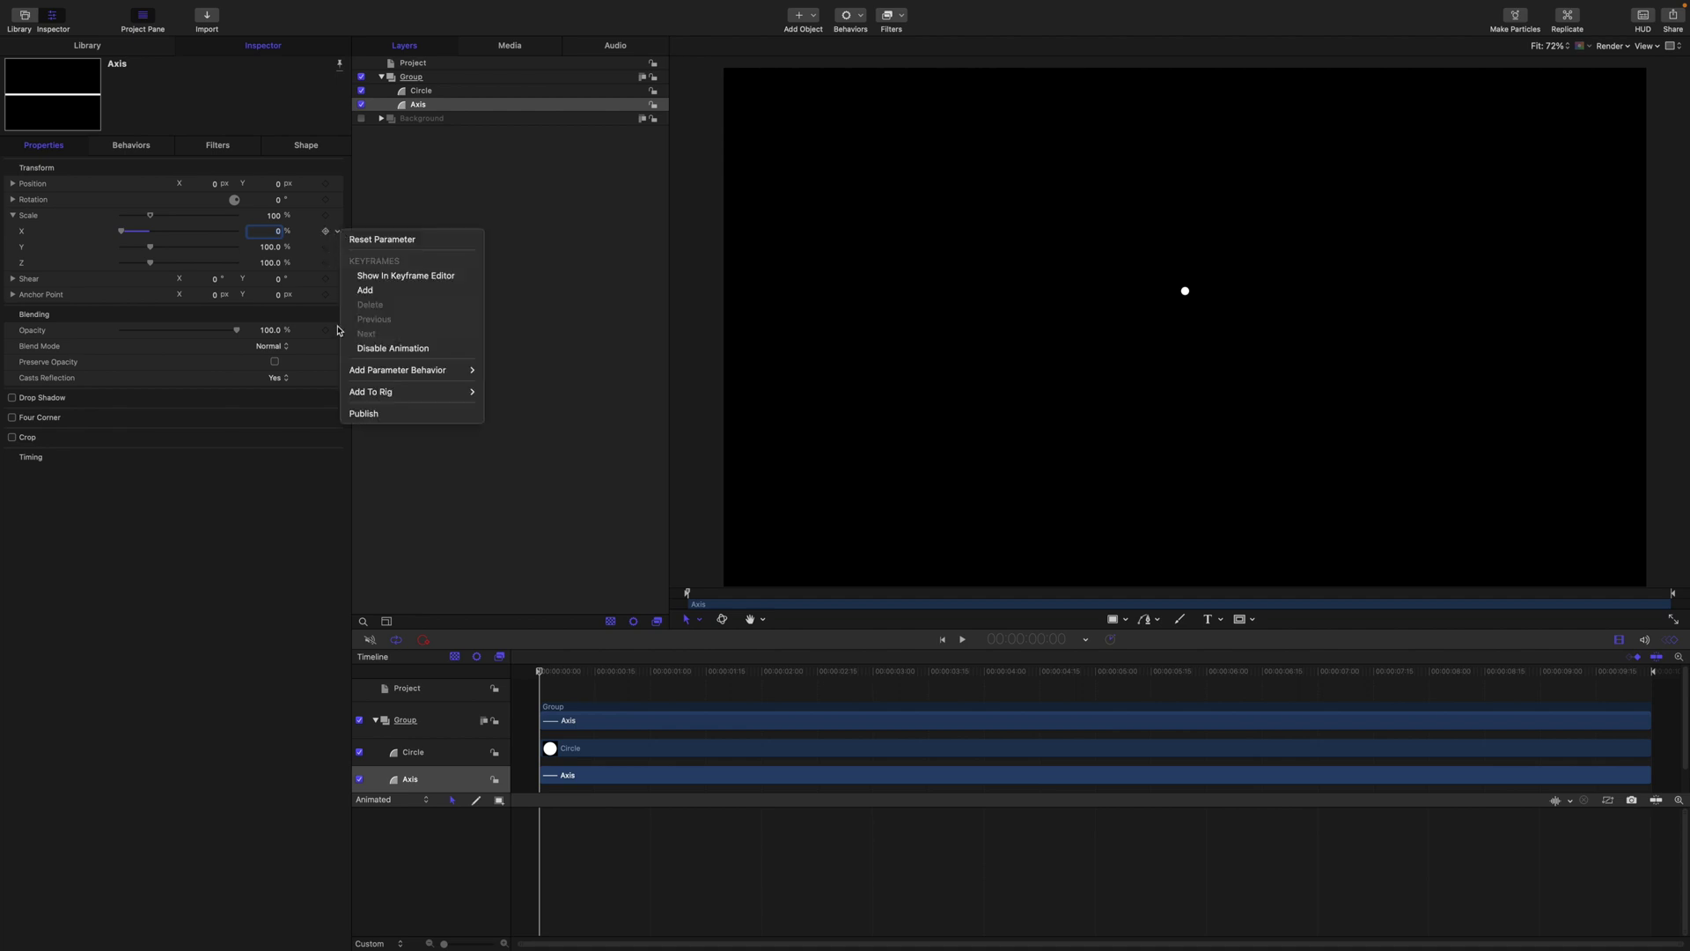
pyautogui.moveTo(385, 377)
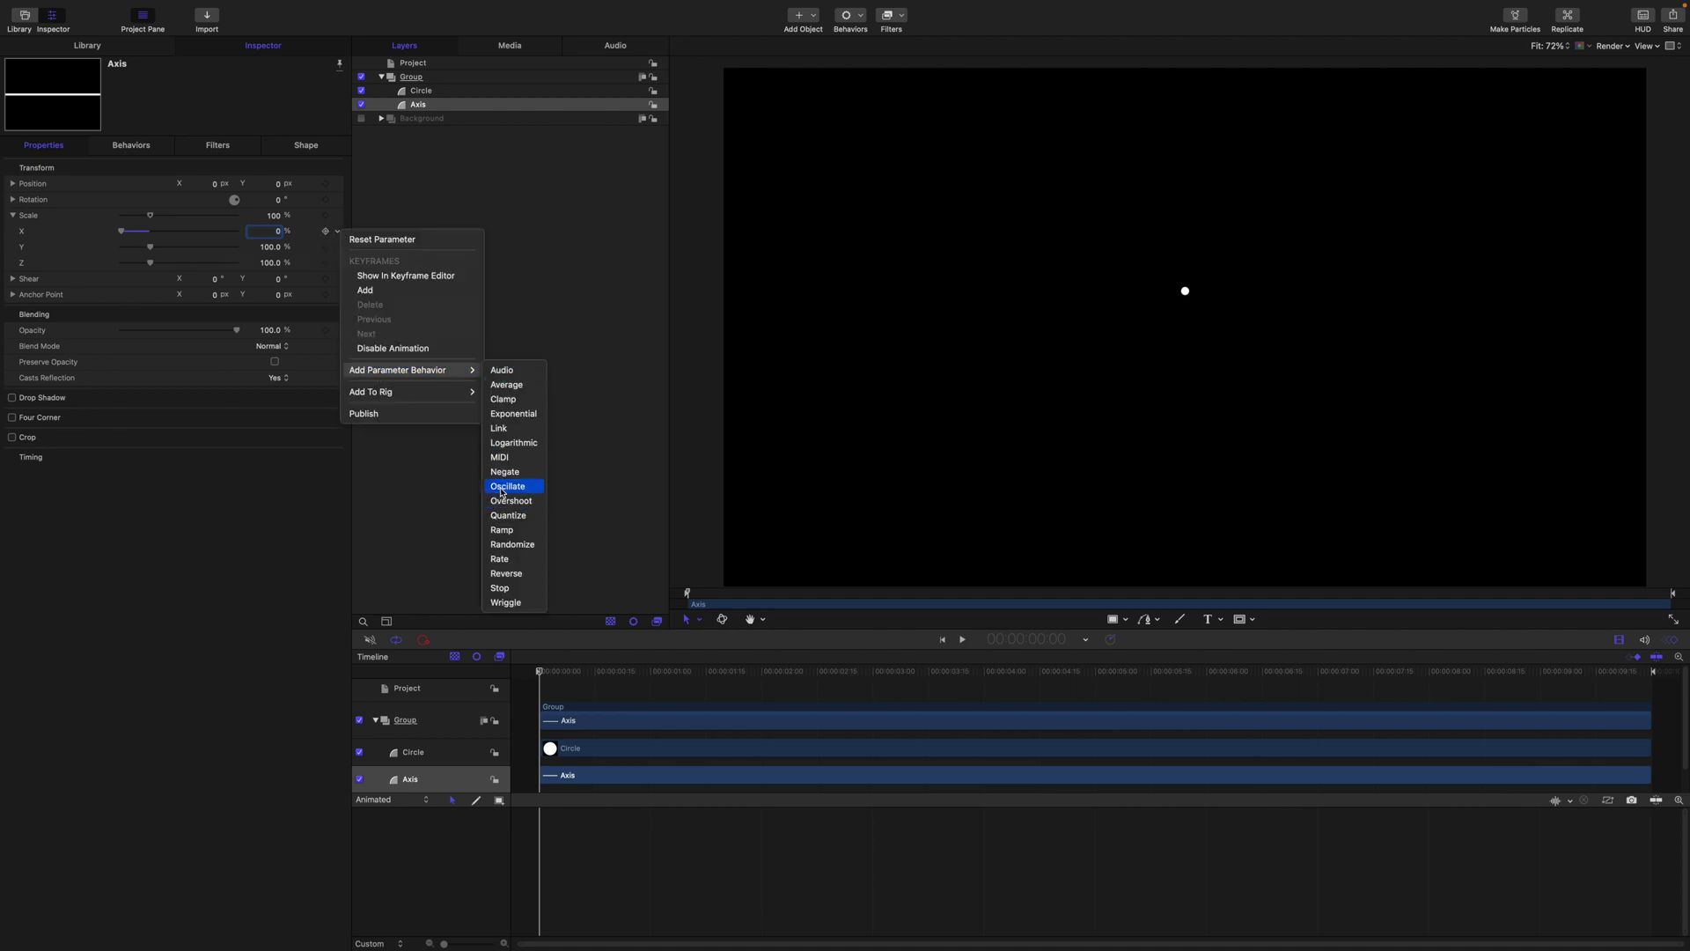
pyautogui.press('Return')
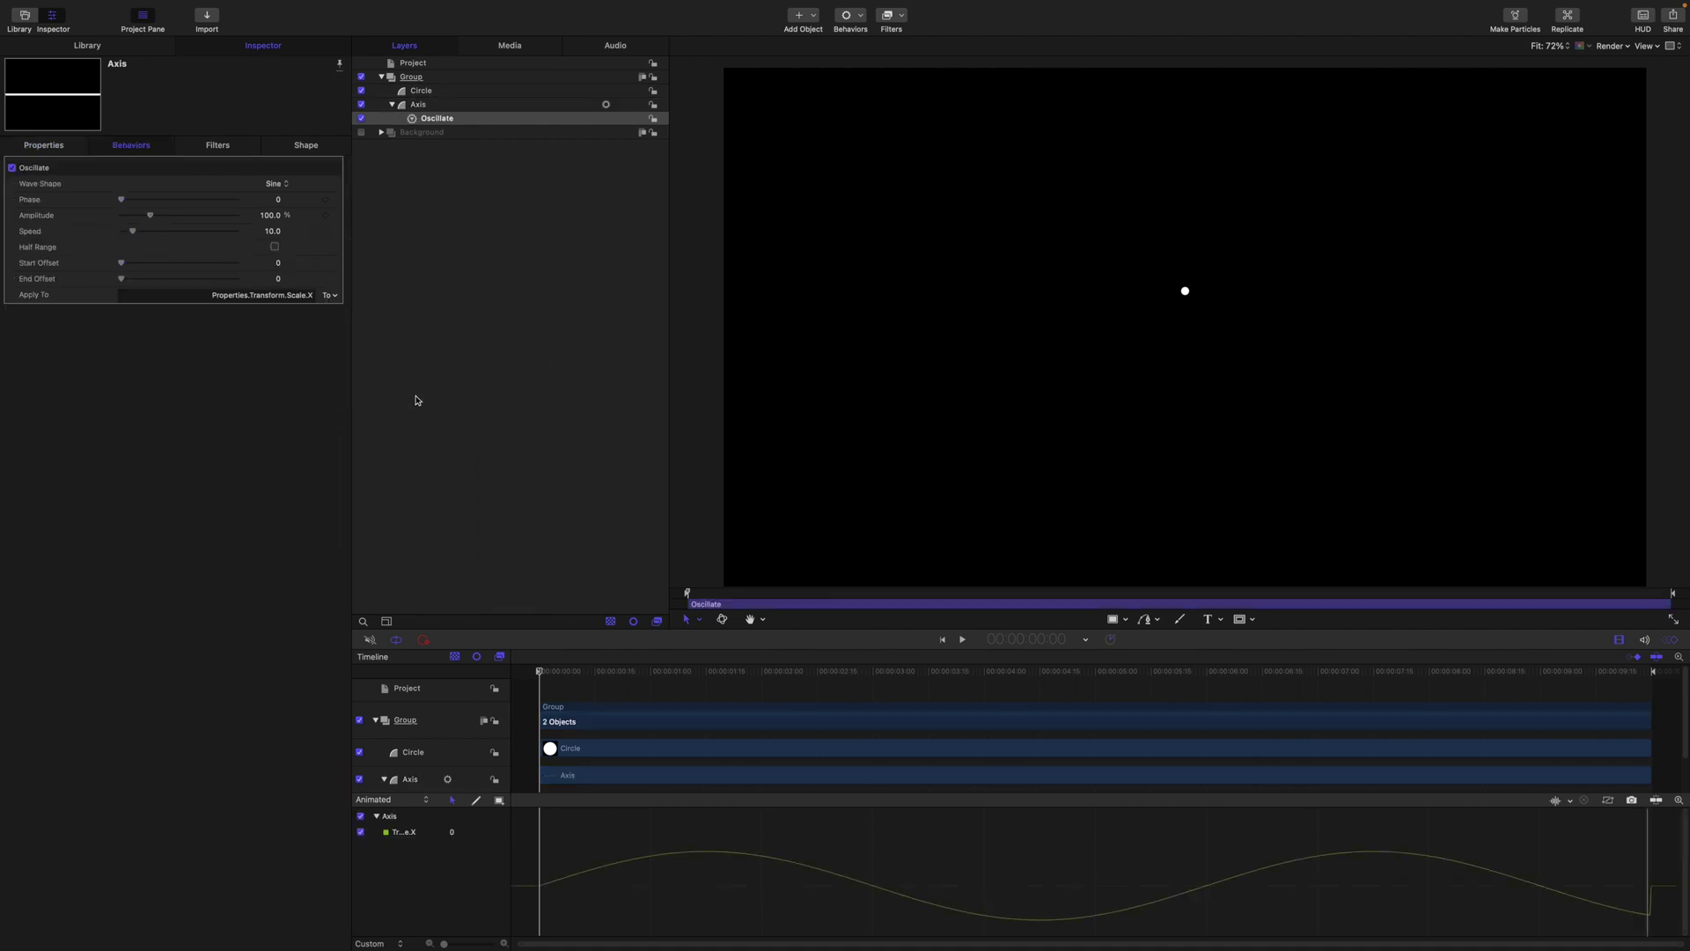
pyautogui.click(275, 231)
pyautogui.write('30')
pyautogui.press('Return')
pyautogui.press('space')
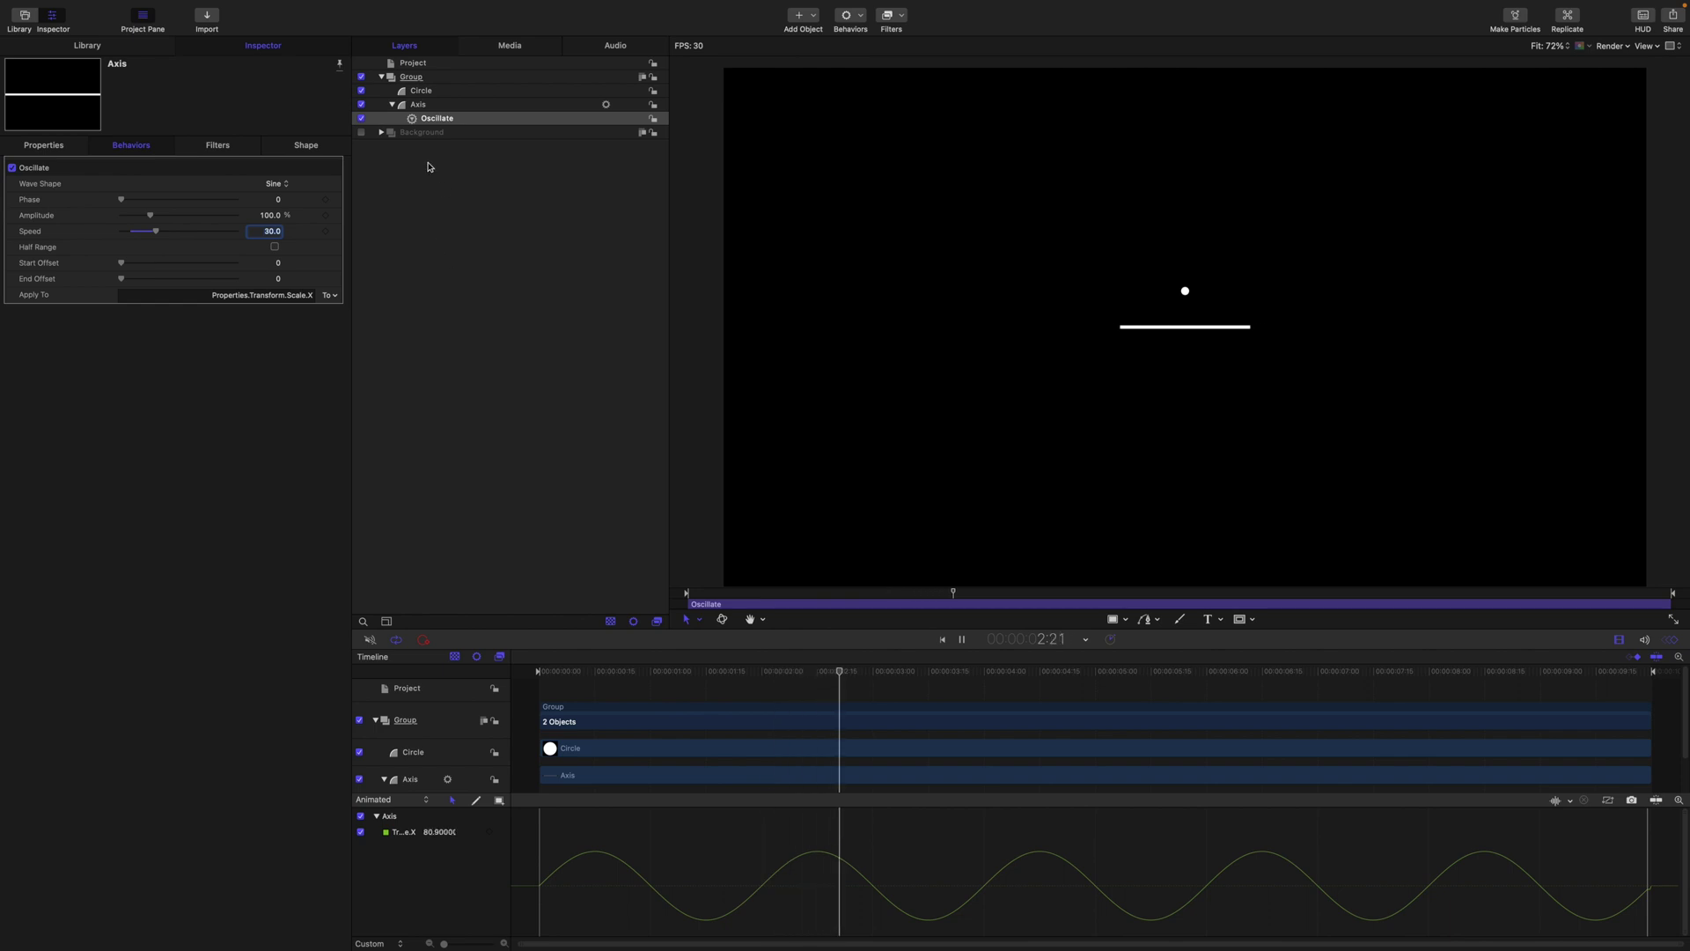
# Switch the Axis shape's Fill Mode to Gradient
pyautogui.press('space')
pyautogui.click(416, 103)
pyautogui.click(417, 105)
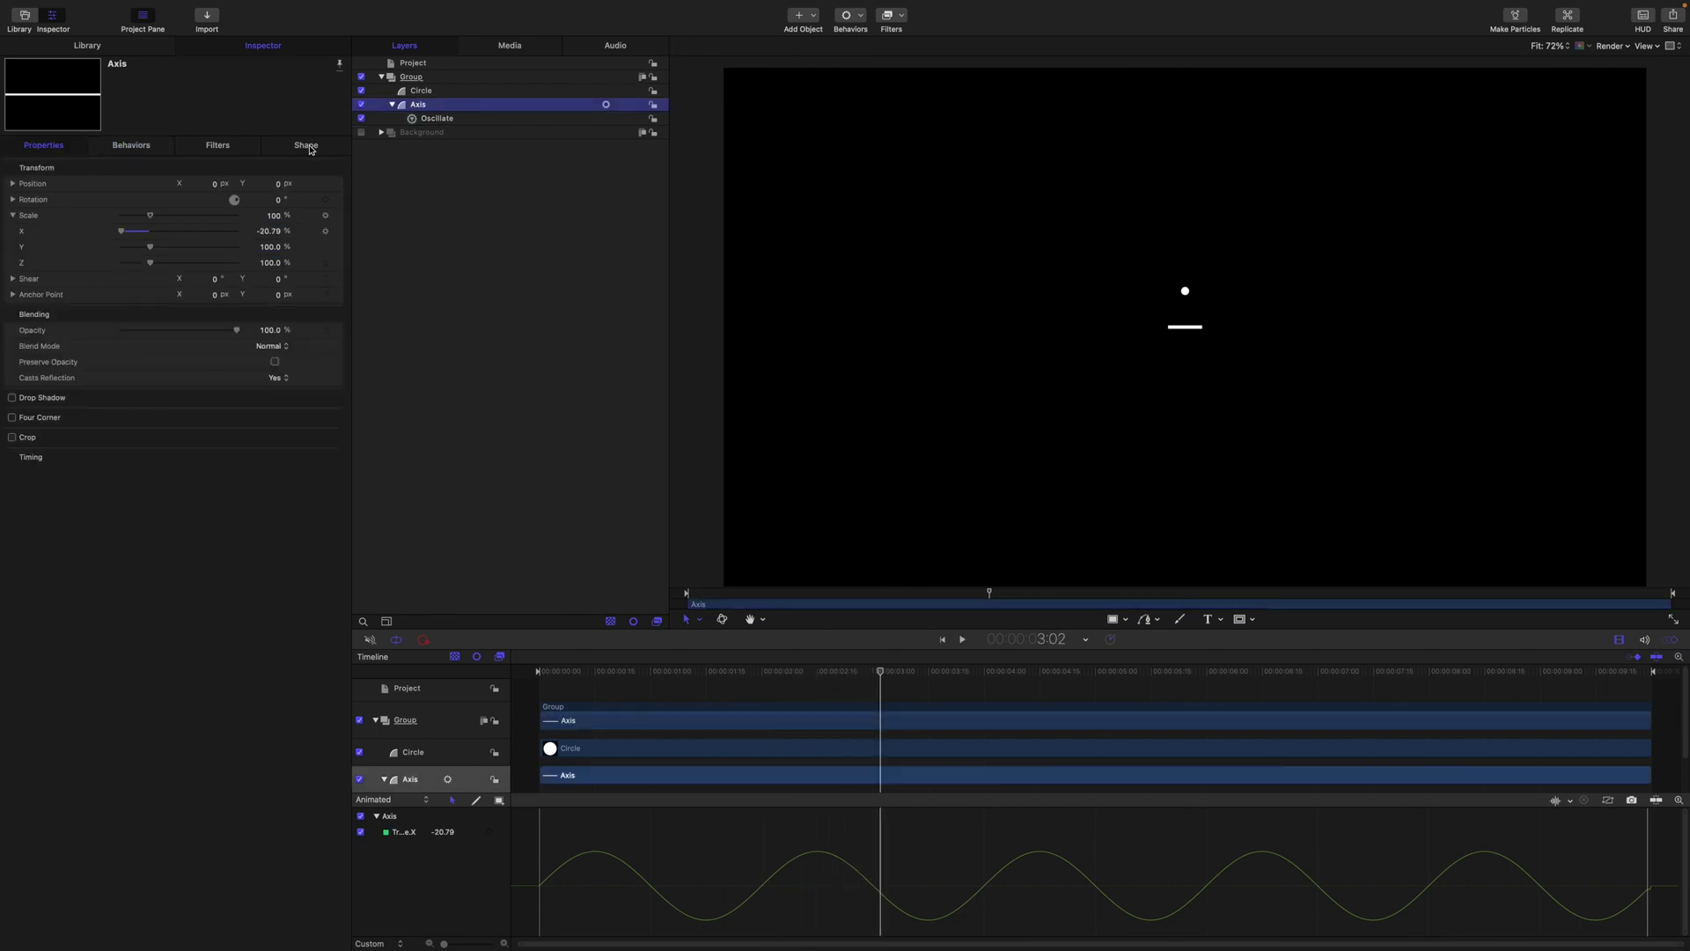
pyautogui.click(308, 146)
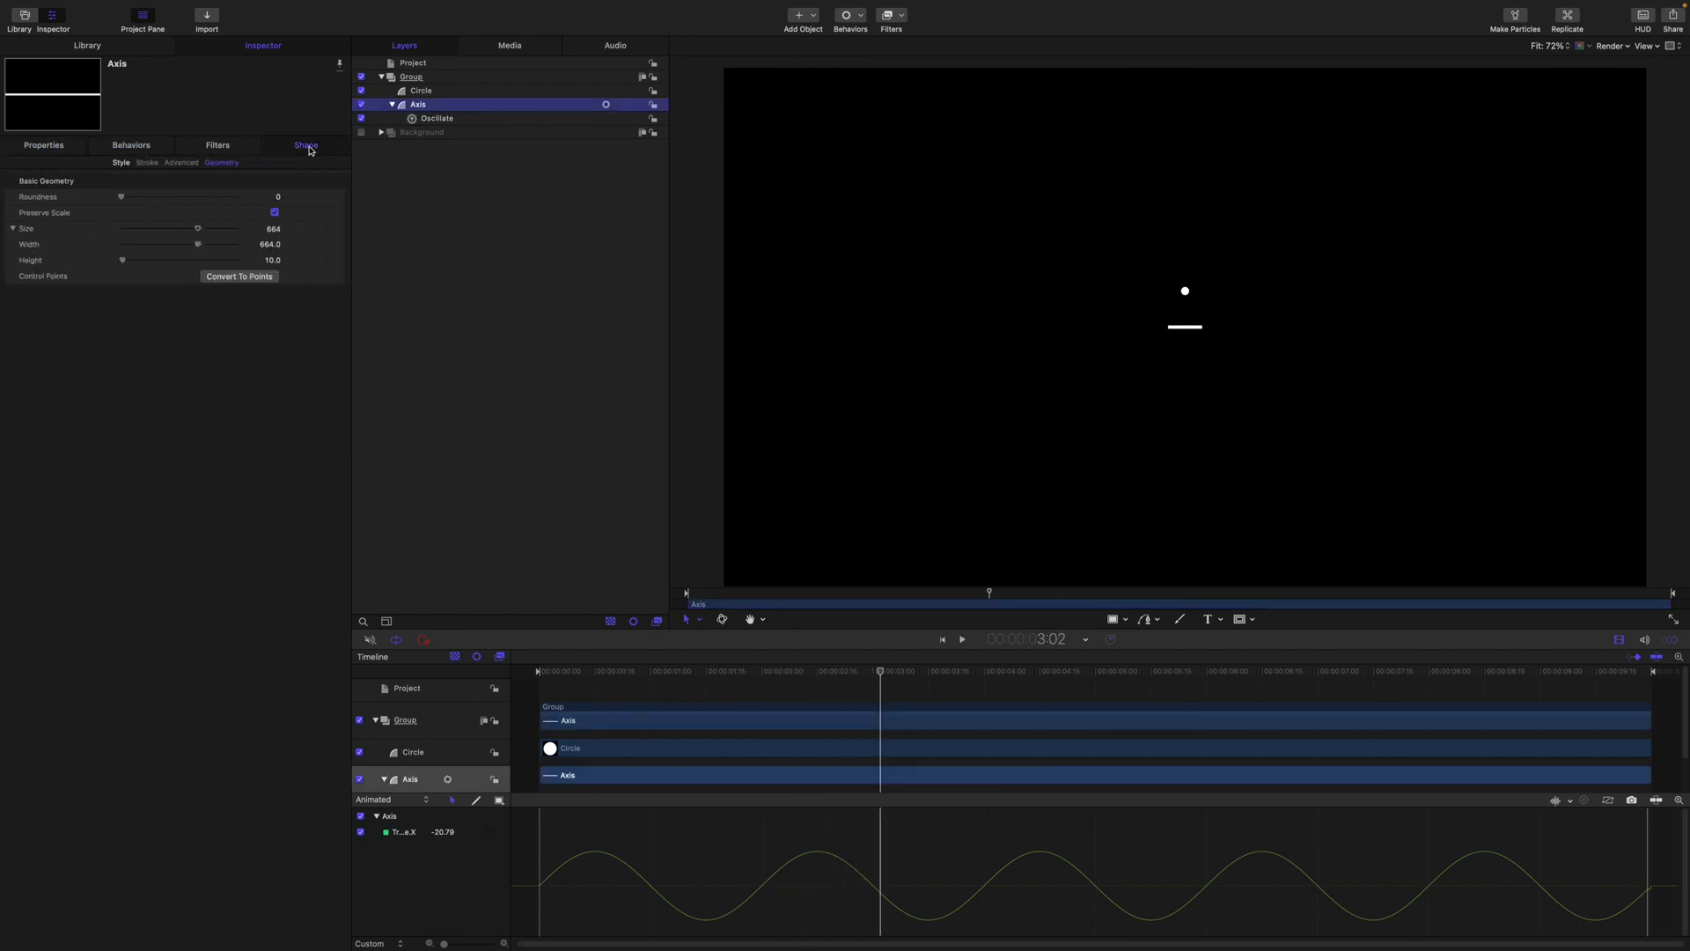
pyautogui.click(121, 163)
pyautogui.click(272, 217)
pyautogui.click(275, 230)
# Preview the gradient, then set the Axis Fill Mode back to solid Color
pyautogui.press('space')
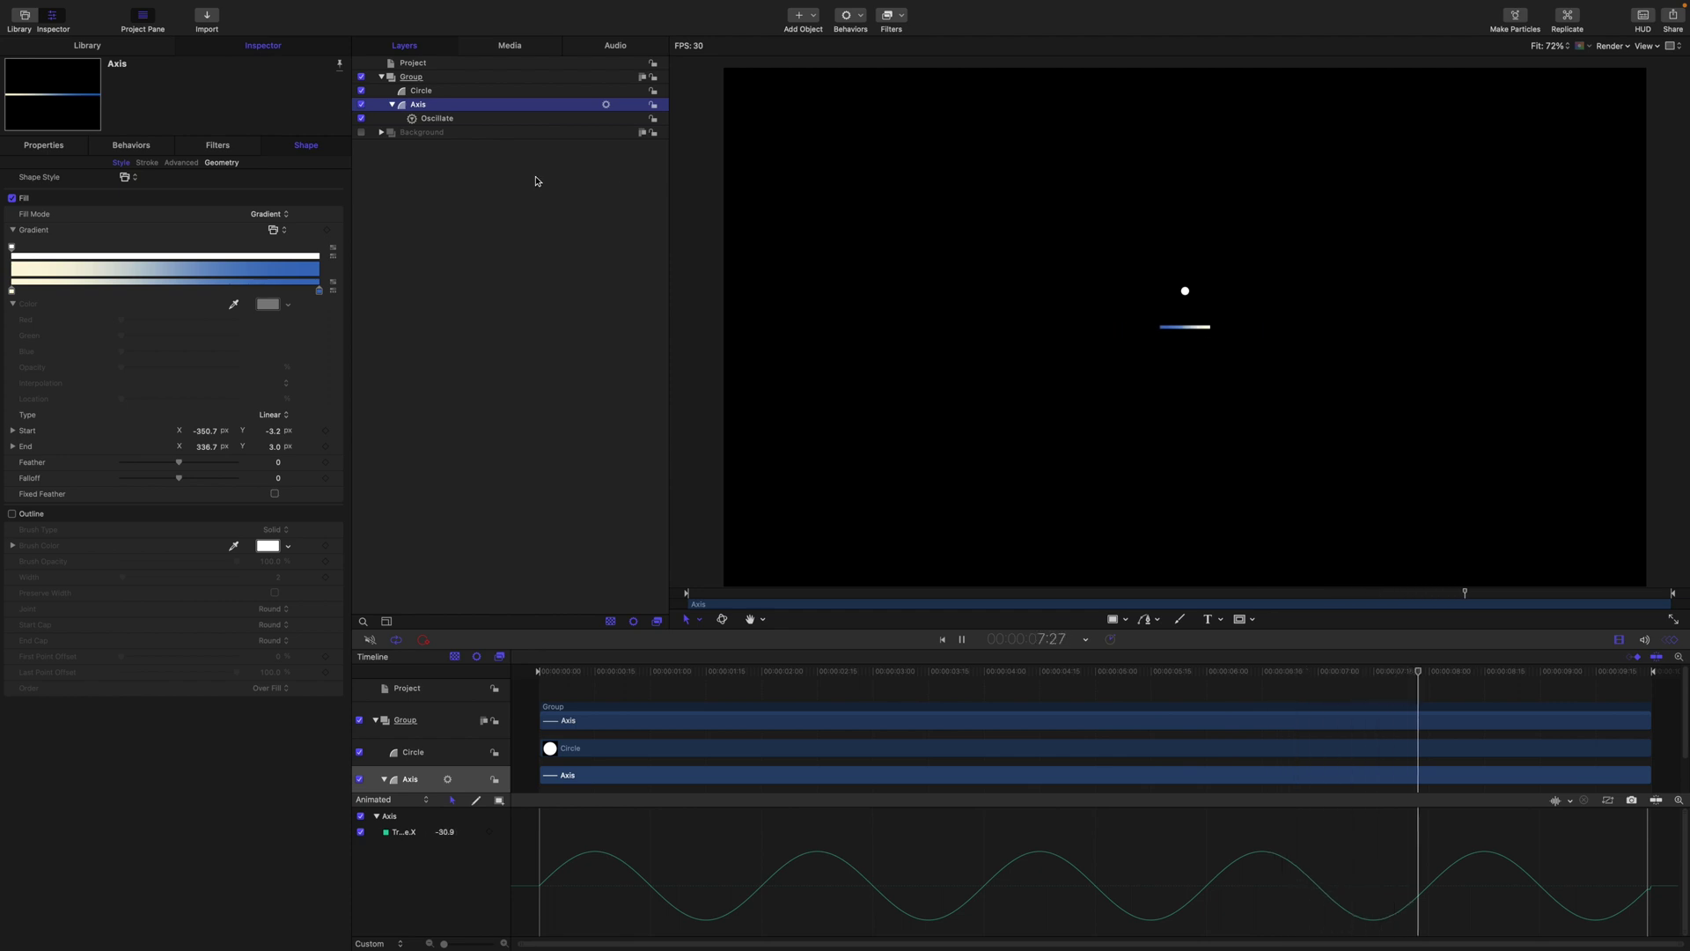
pyautogui.press('space')
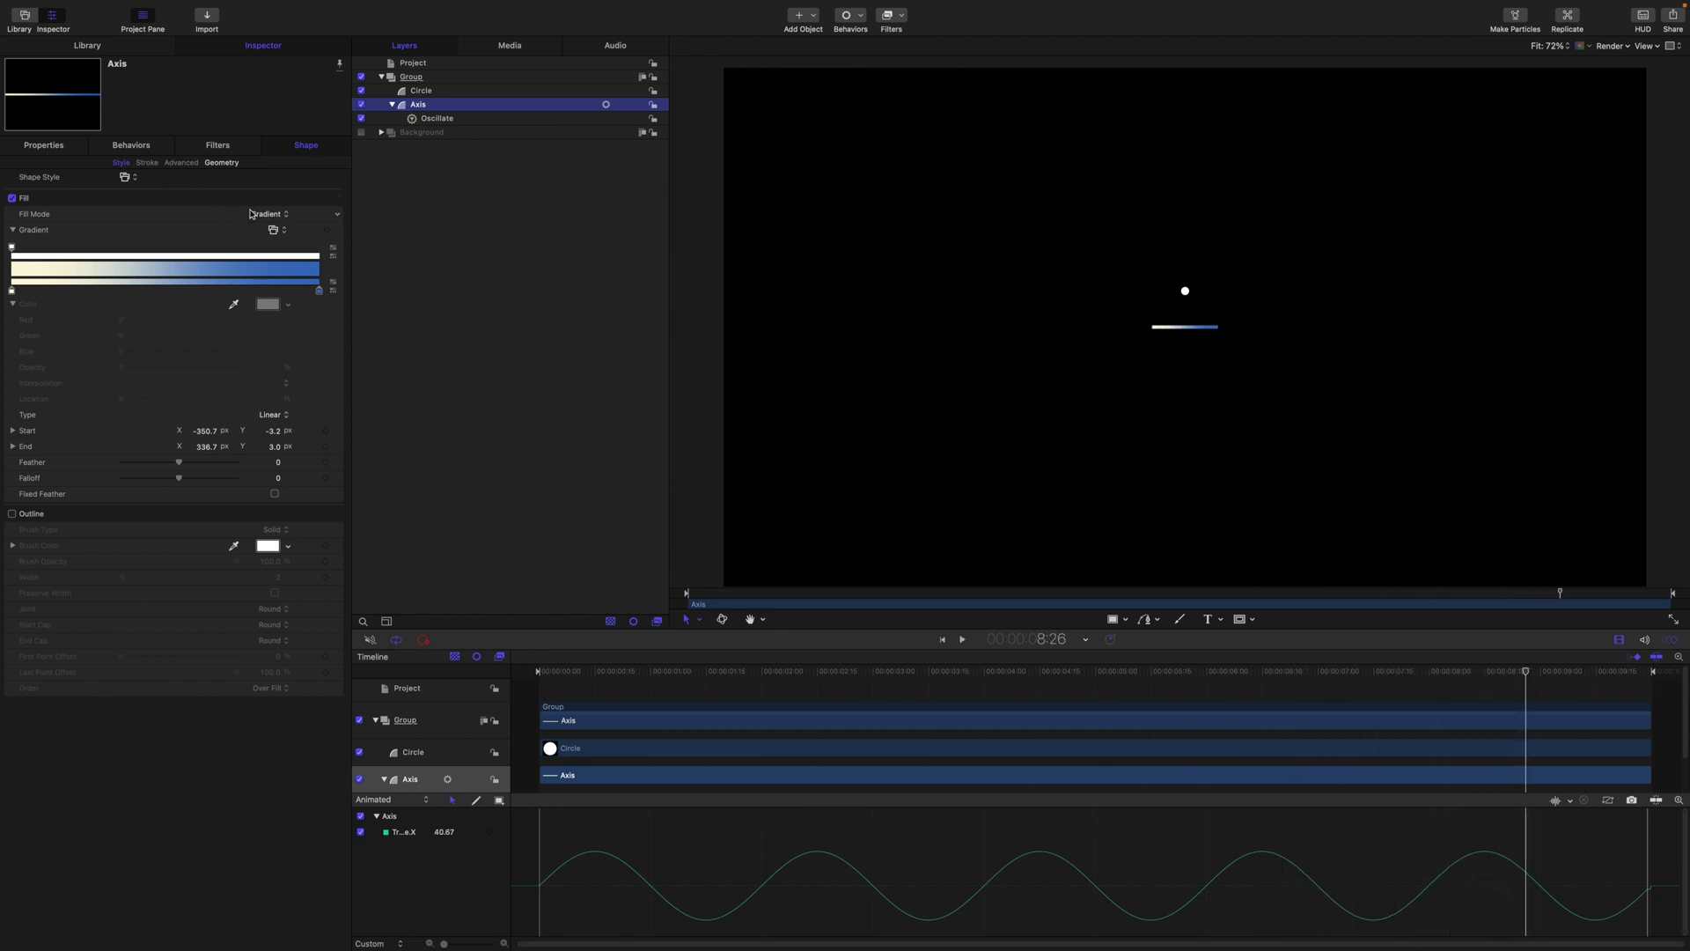
pyautogui.click(267, 214)
pyautogui.press('Up')
pyautogui.press('Return')
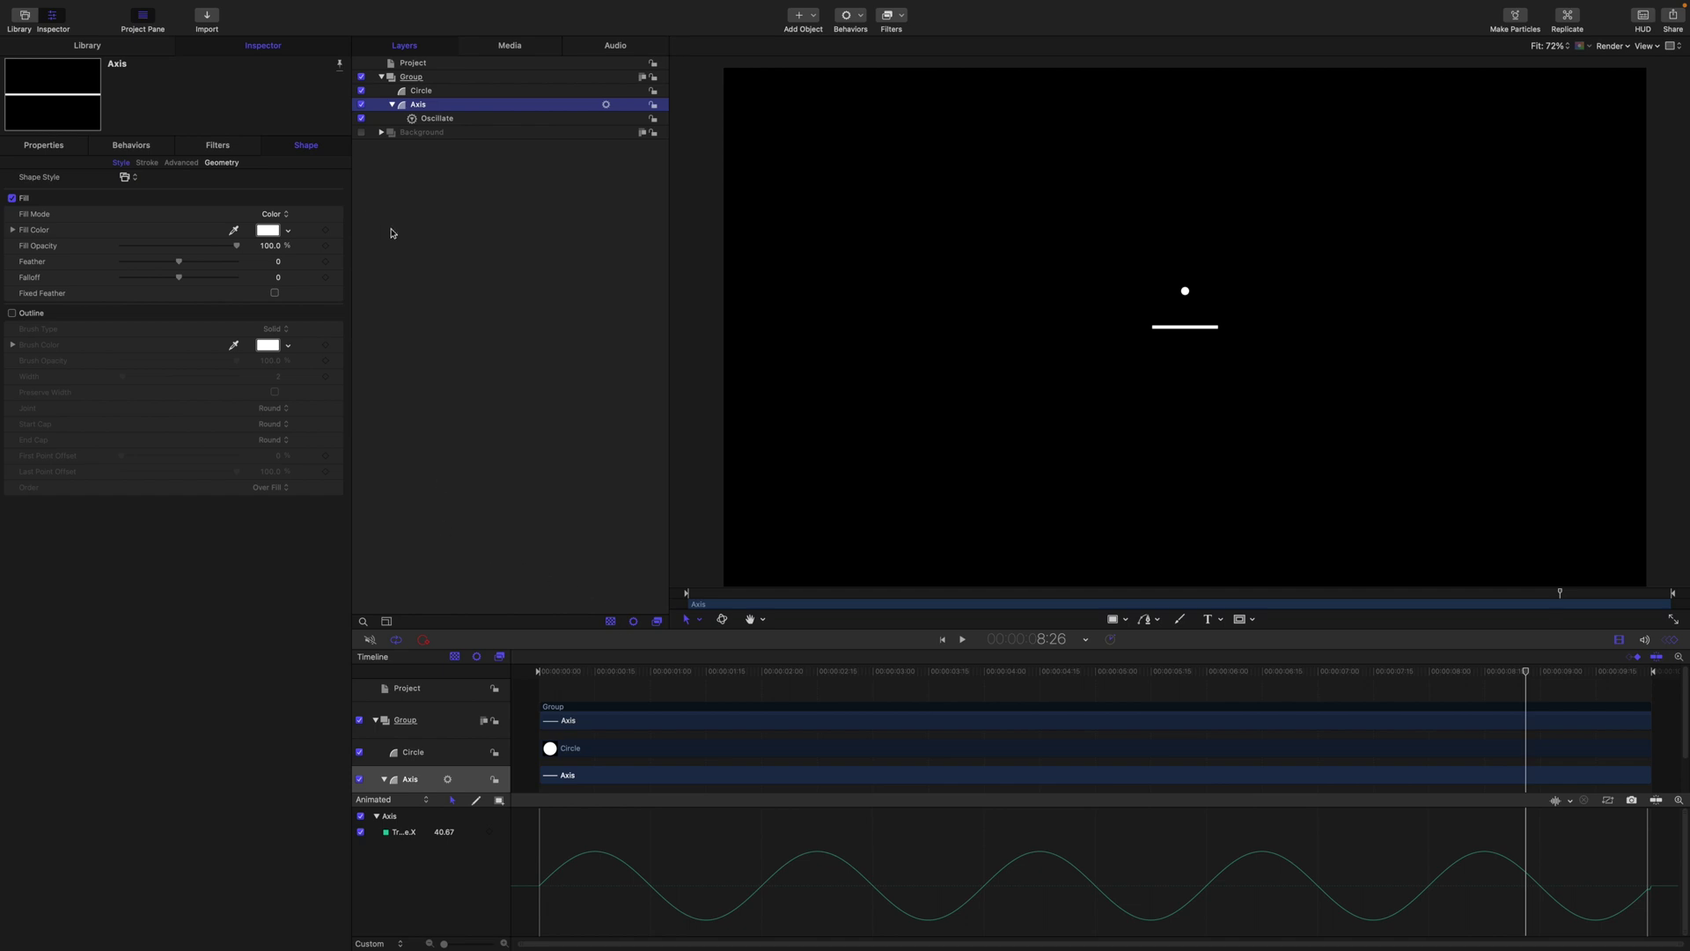
# Hide the Axis layer and set the Circle's Position Y to 0
pyautogui.click(362, 107)
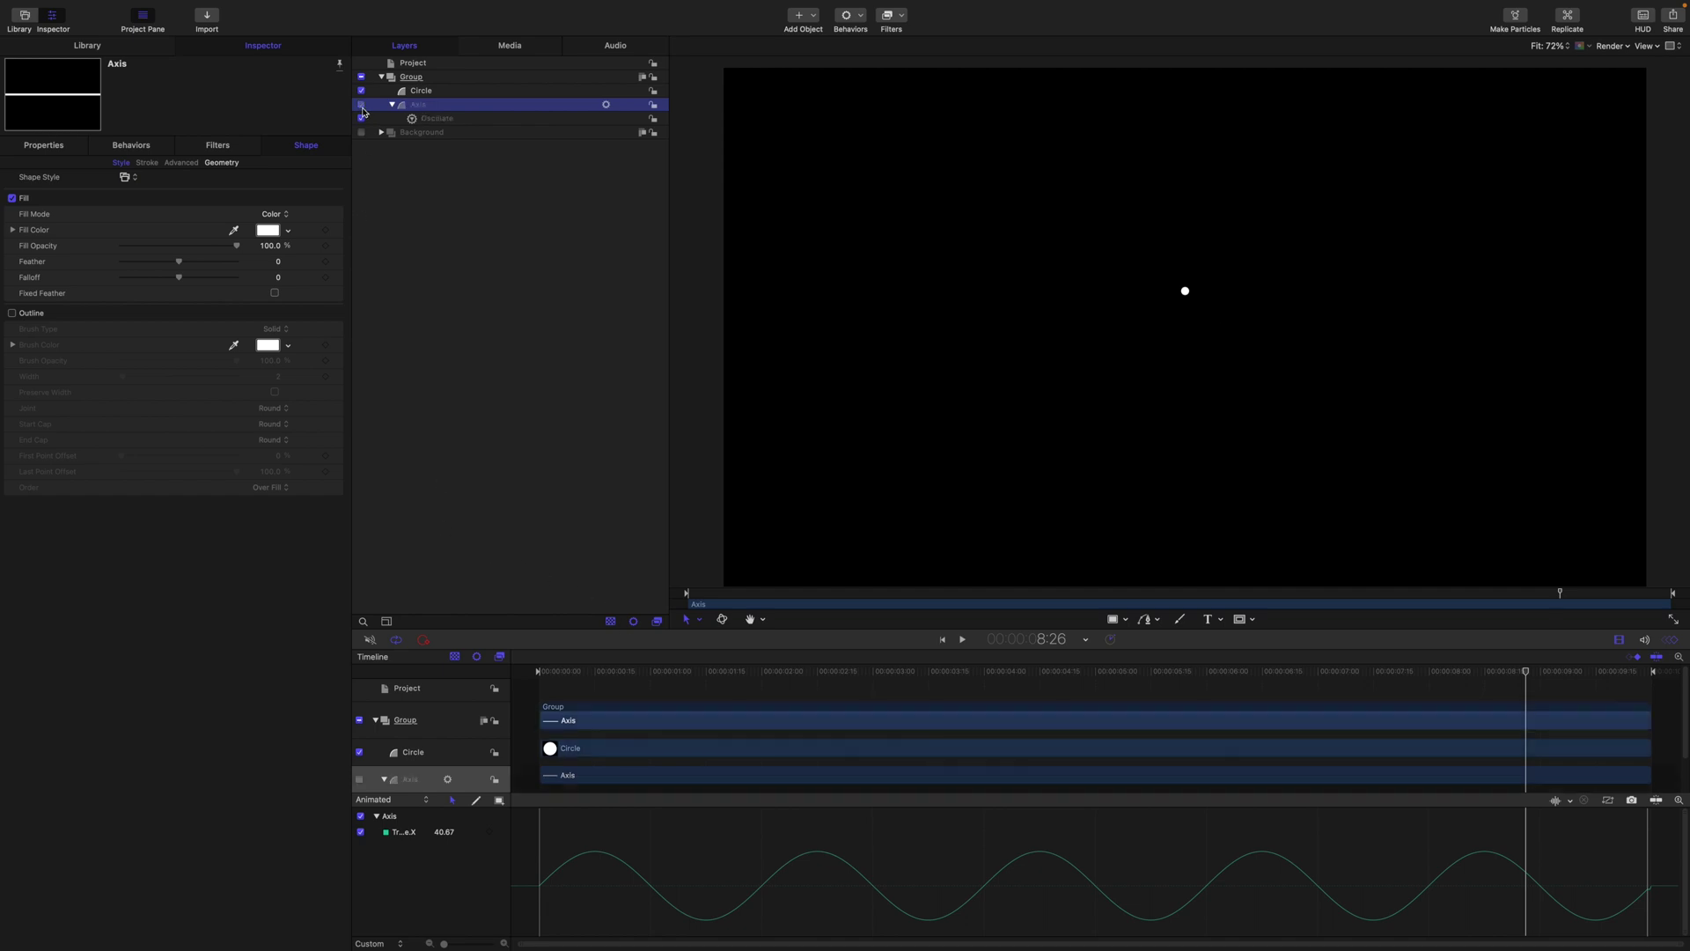
pyautogui.click(429, 92)
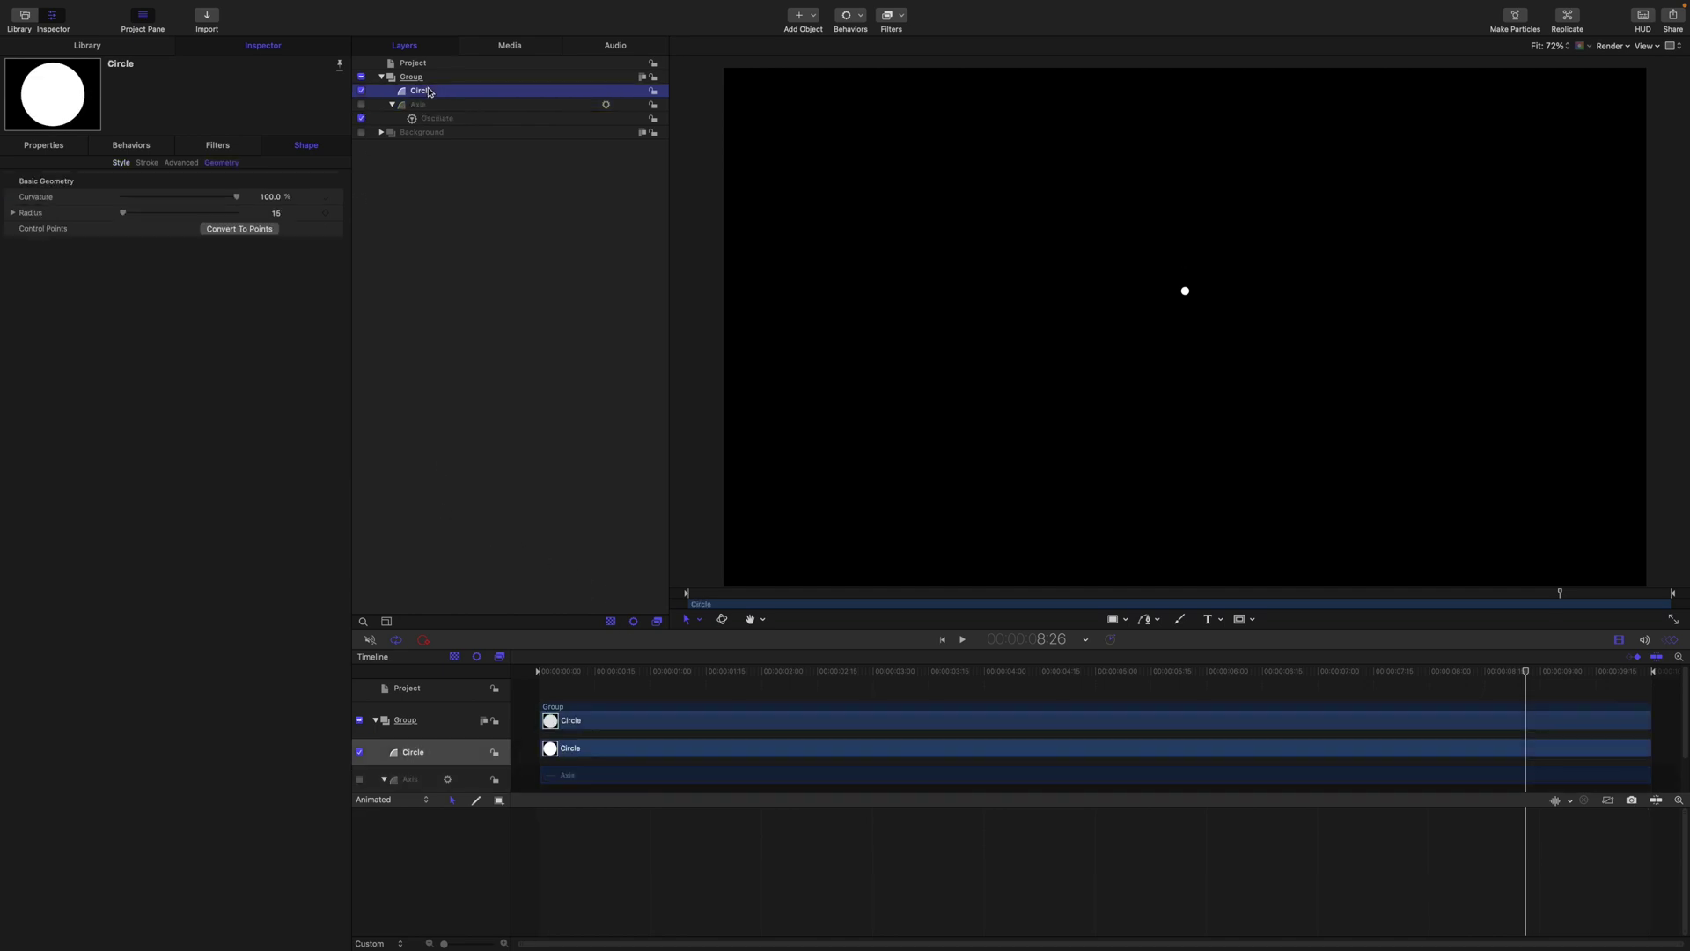
pyautogui.click(46, 147)
pyautogui.click(271, 184)
pyautogui.write('0')
pyautogui.press('Return')
pyautogui.click(12, 215)
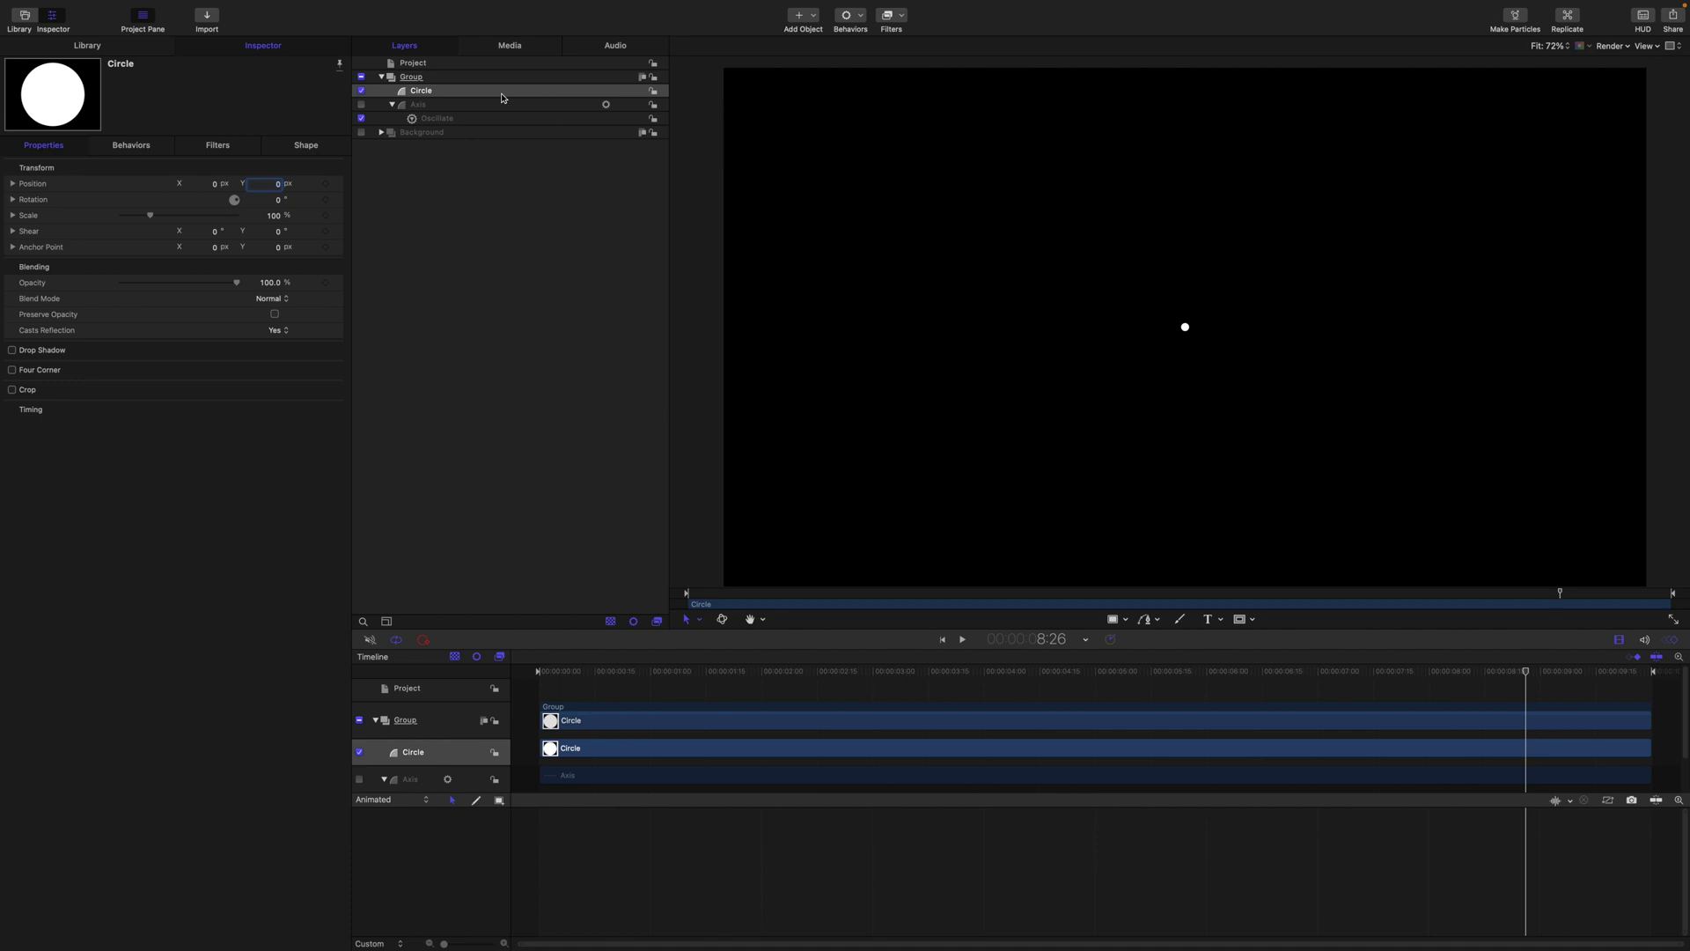
# Rename the Circle layer to Source
pyautogui.doubleClick(449, 91)
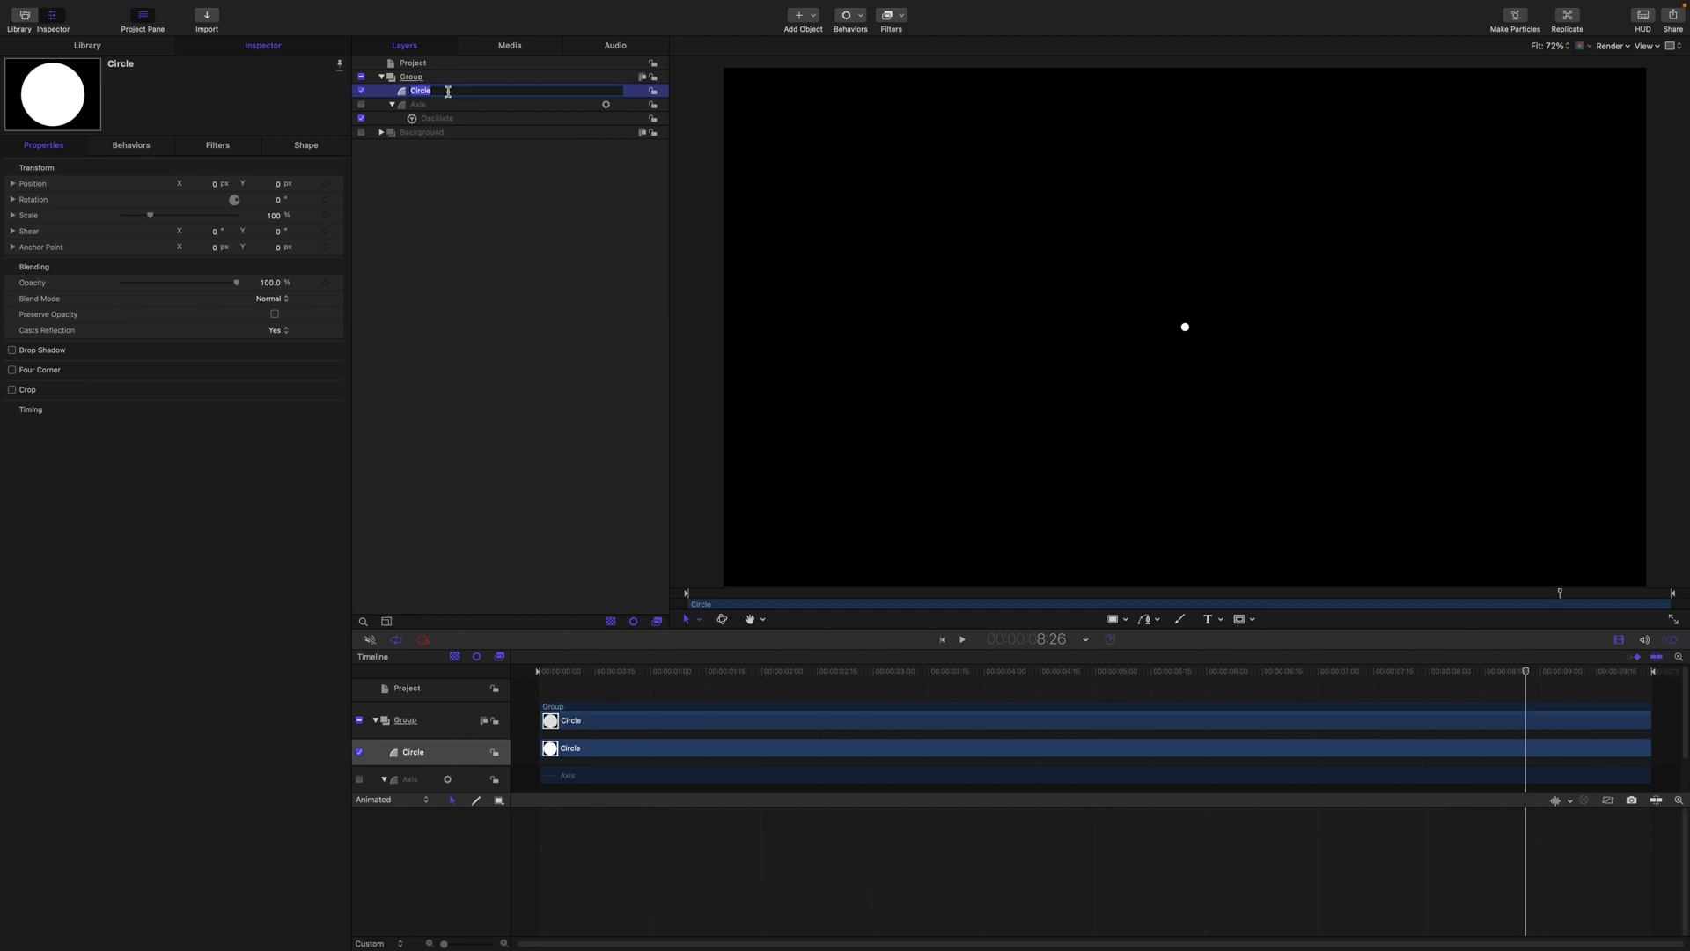
pyautogui.write('Sou')
pyautogui.press('Return')
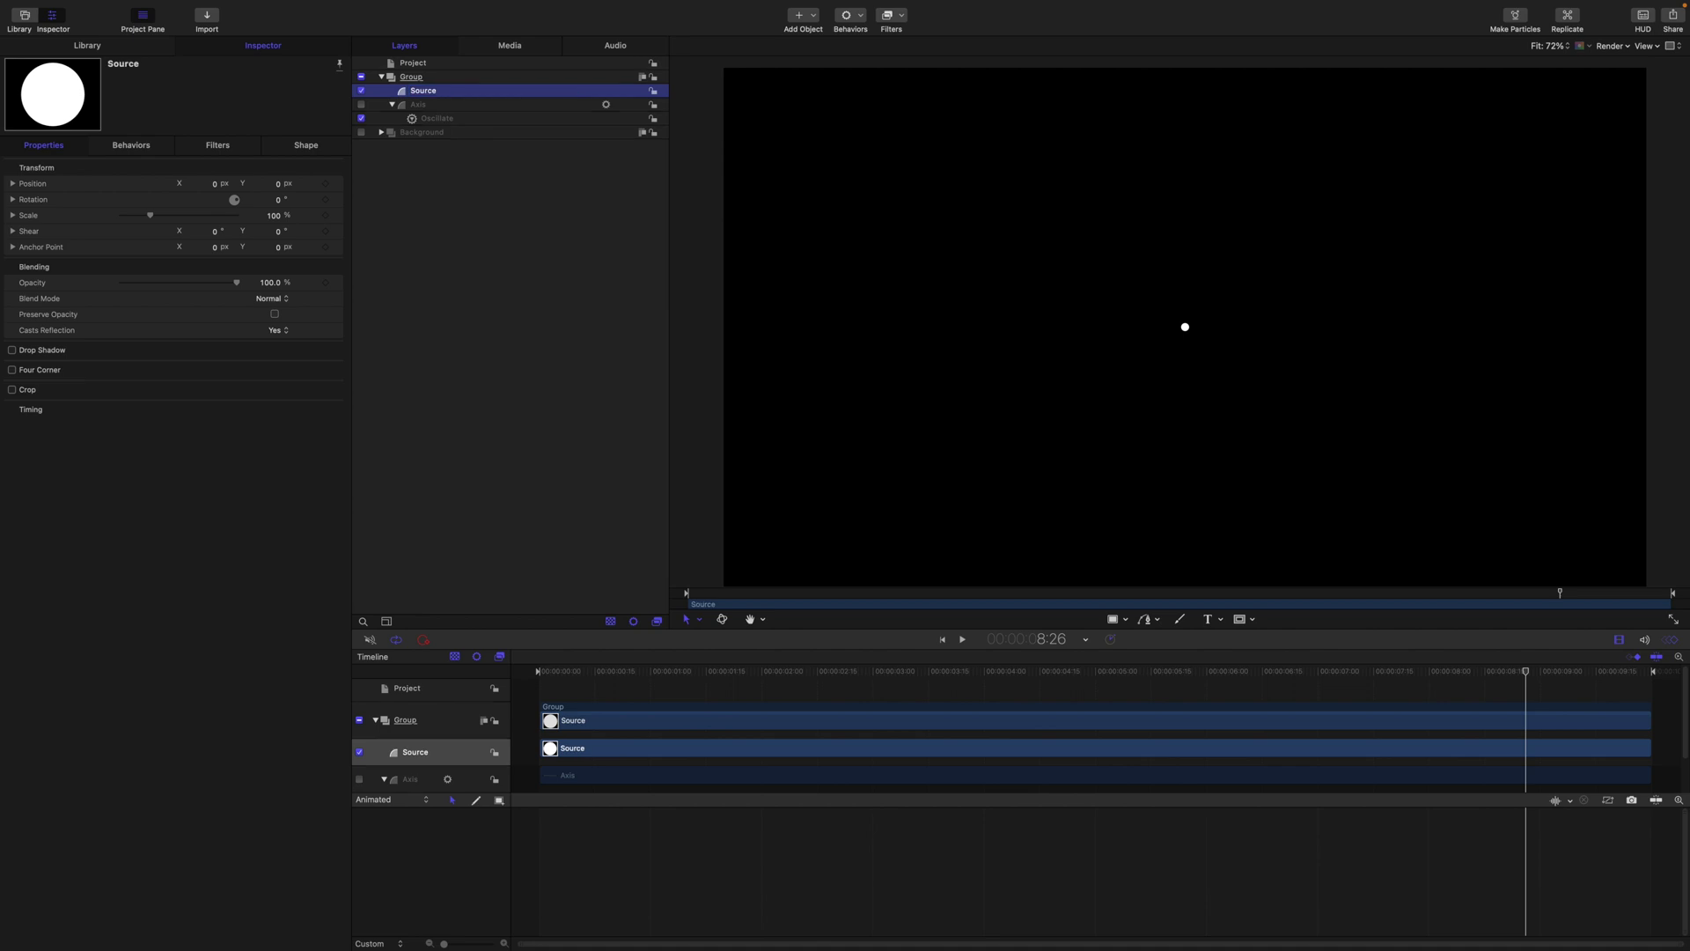
# Replicate the Source dot, arranging the replicas at a single point
pyautogui.press('l')
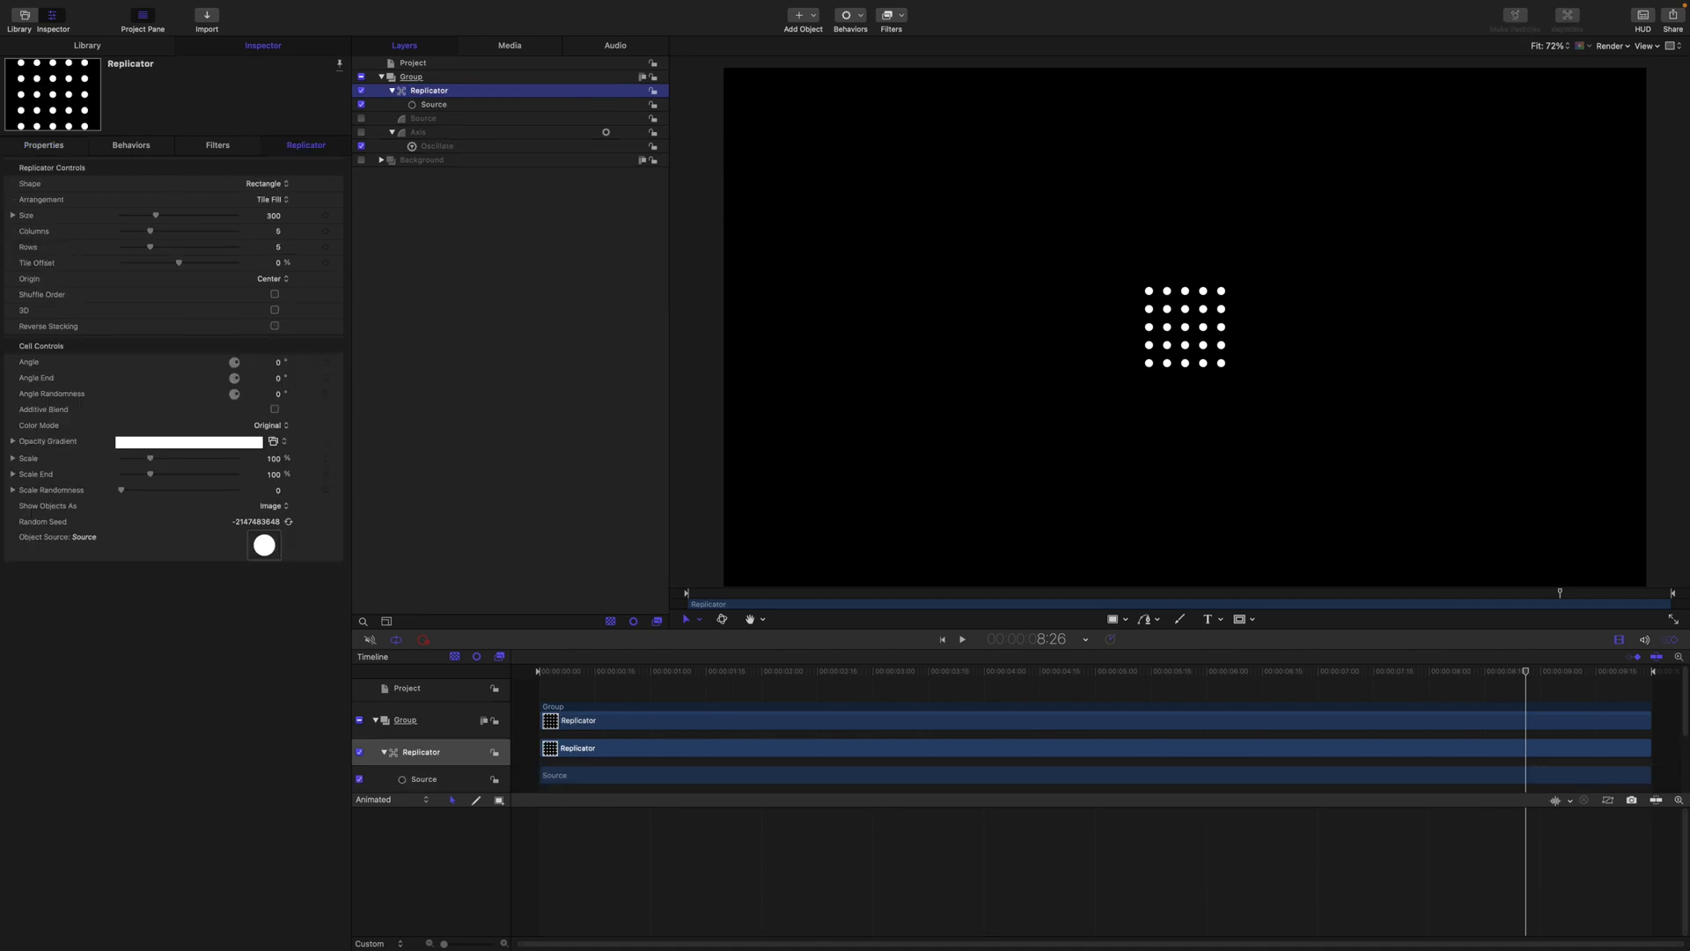
pyautogui.click(260, 184)
pyautogui.click(261, 160)
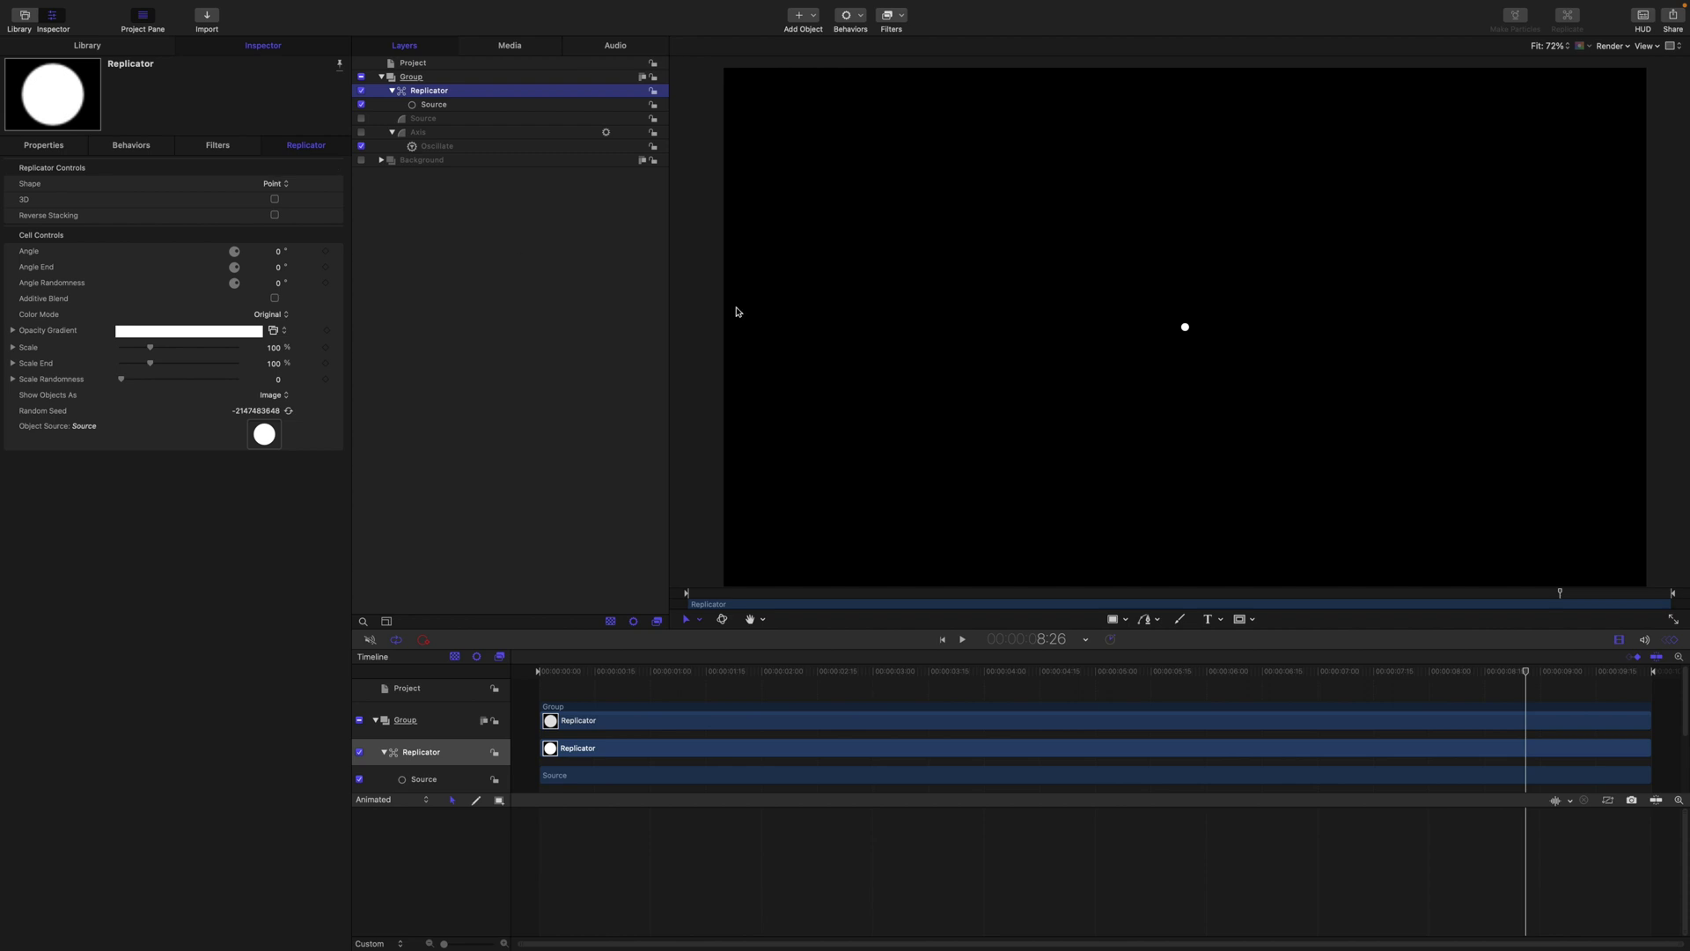
# Add a Sequence Replicator behavior that sequences Scale to 700%
pyautogui.click(864, 22)
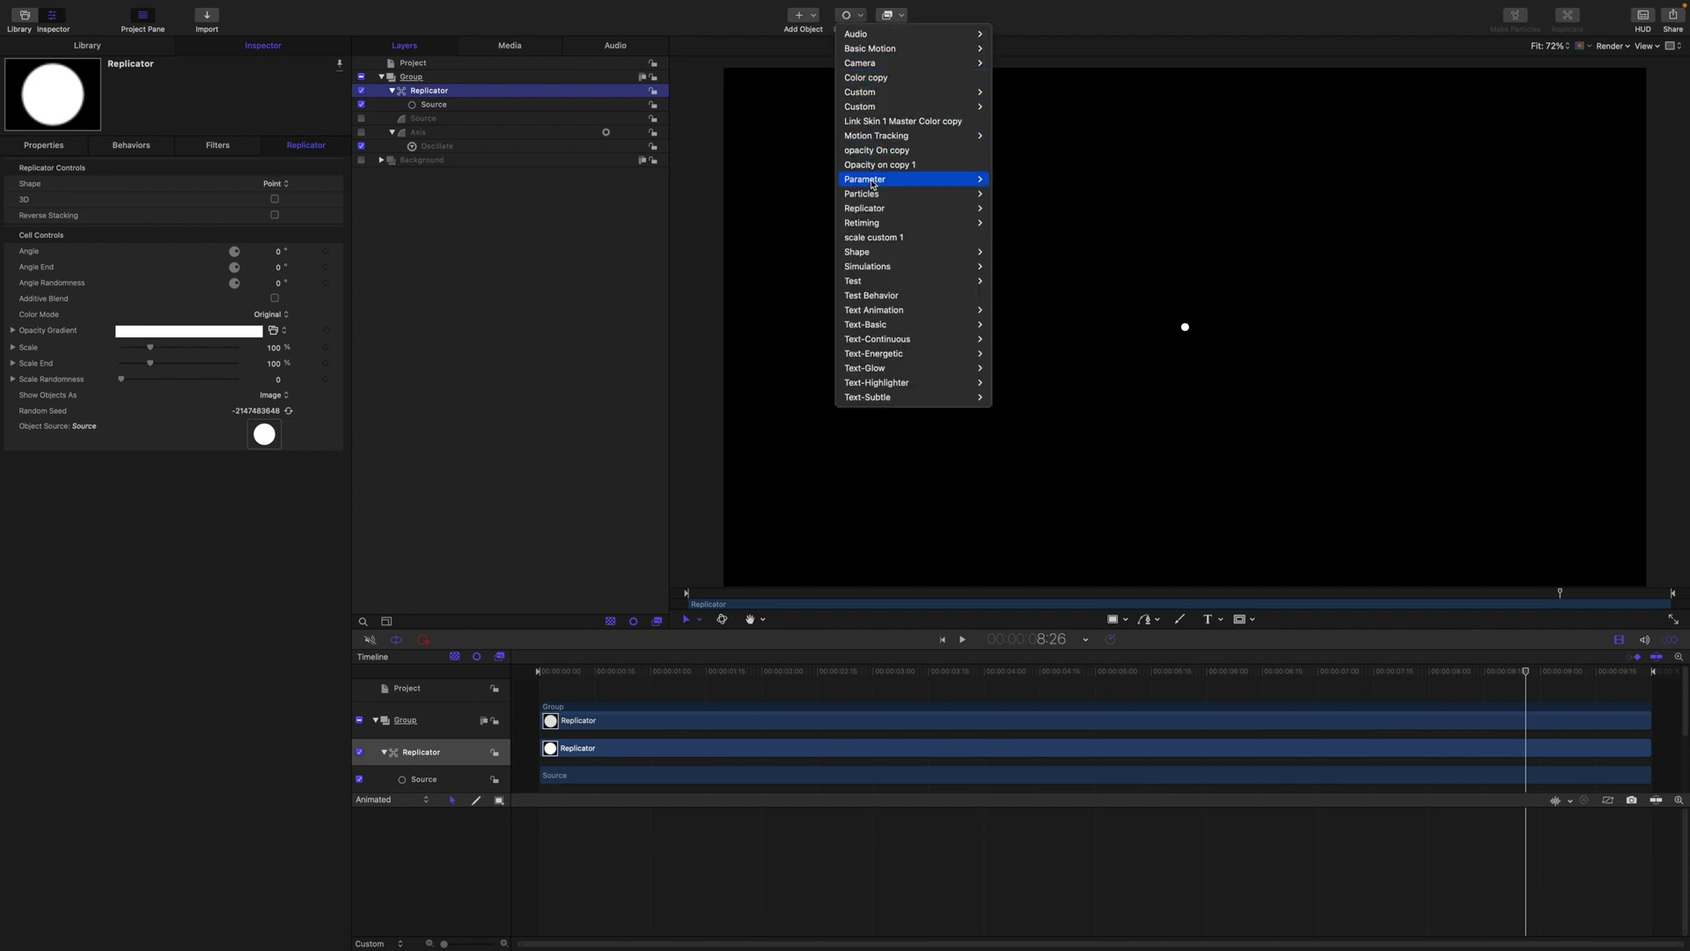
pyautogui.moveTo(918, 211)
pyautogui.click(1037, 208)
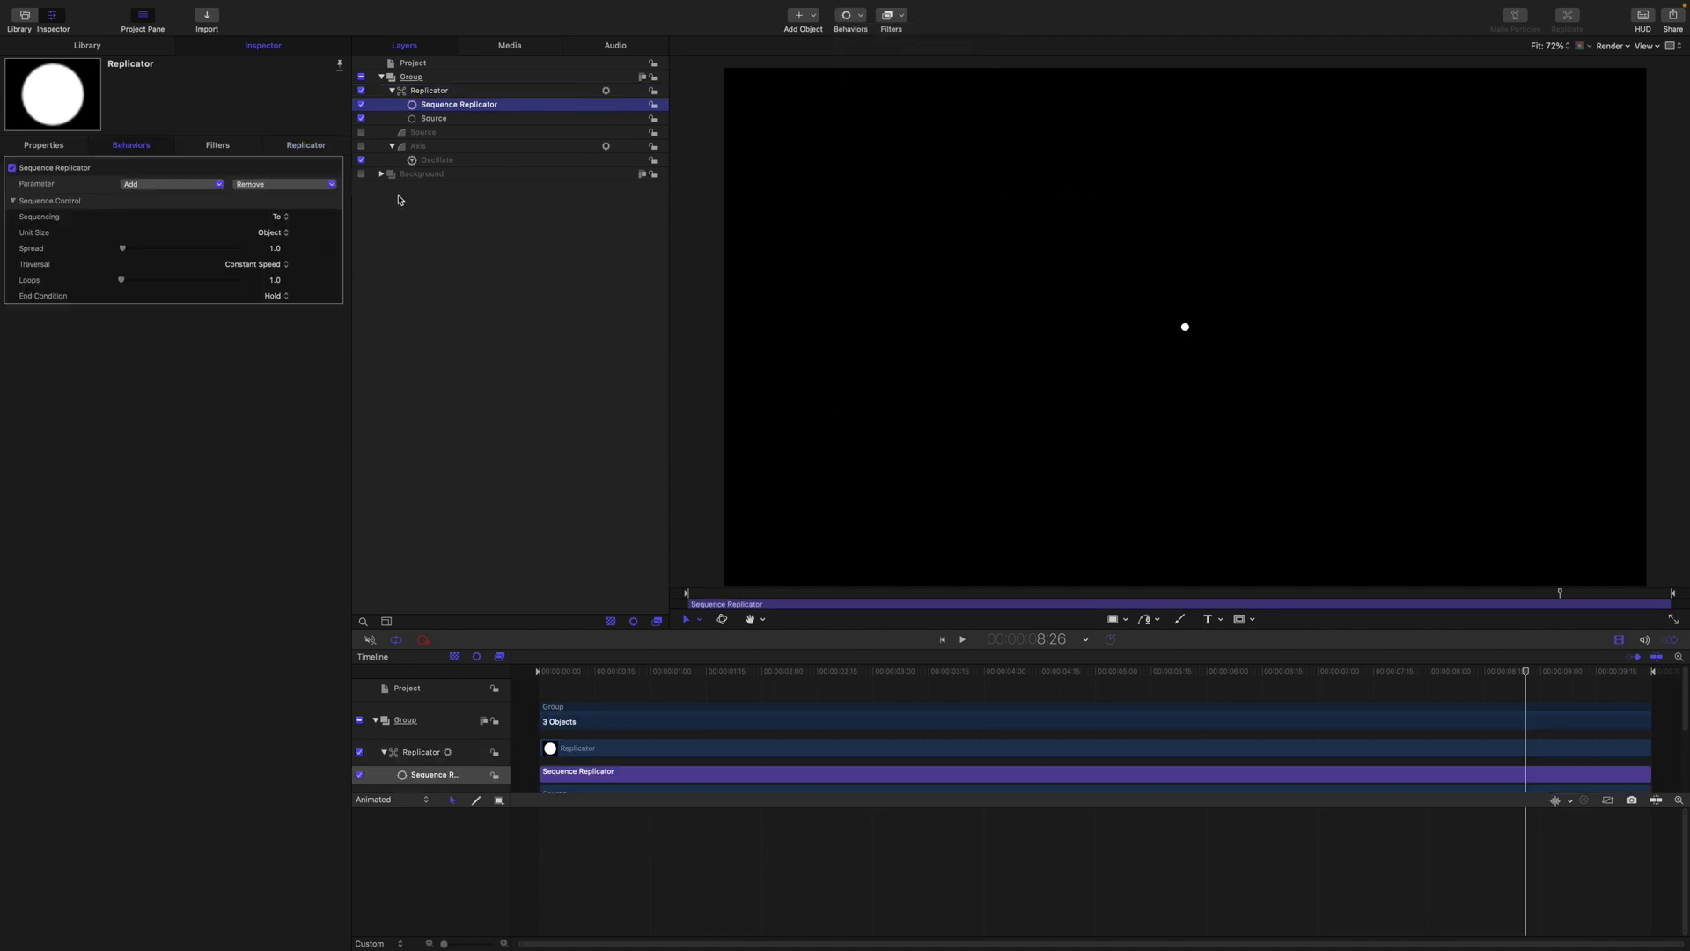
pyautogui.click(163, 185)
pyautogui.click(153, 239)
pyautogui.click(267, 184)
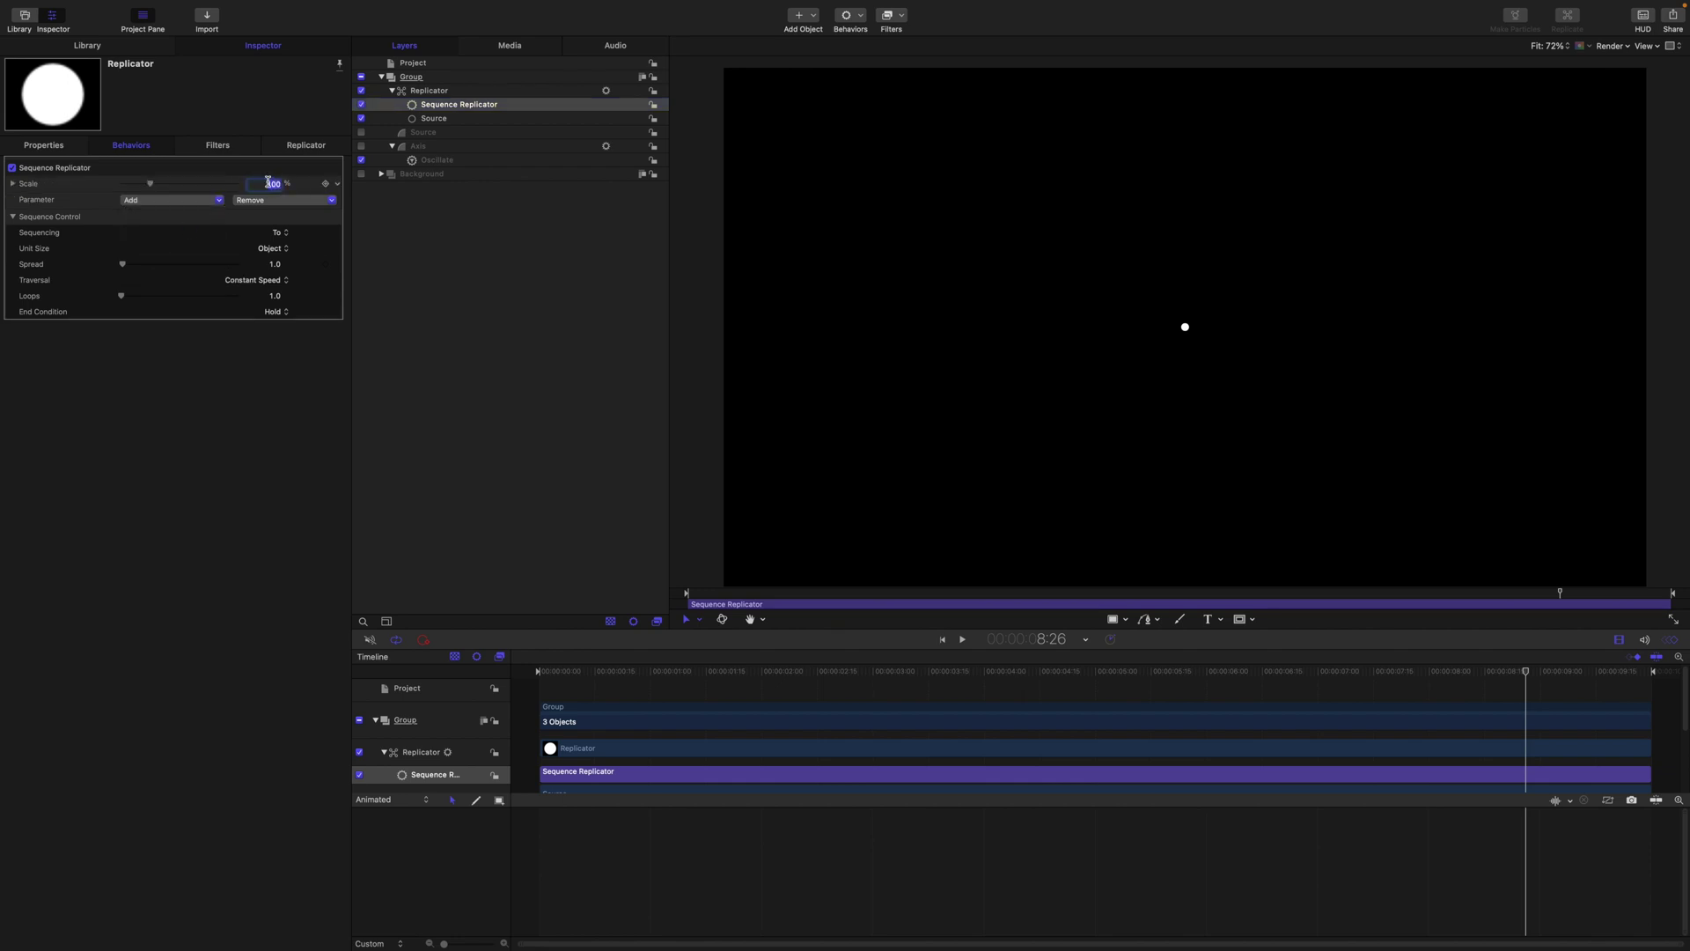
pyautogui.write('700')
pyautogui.press('Return')
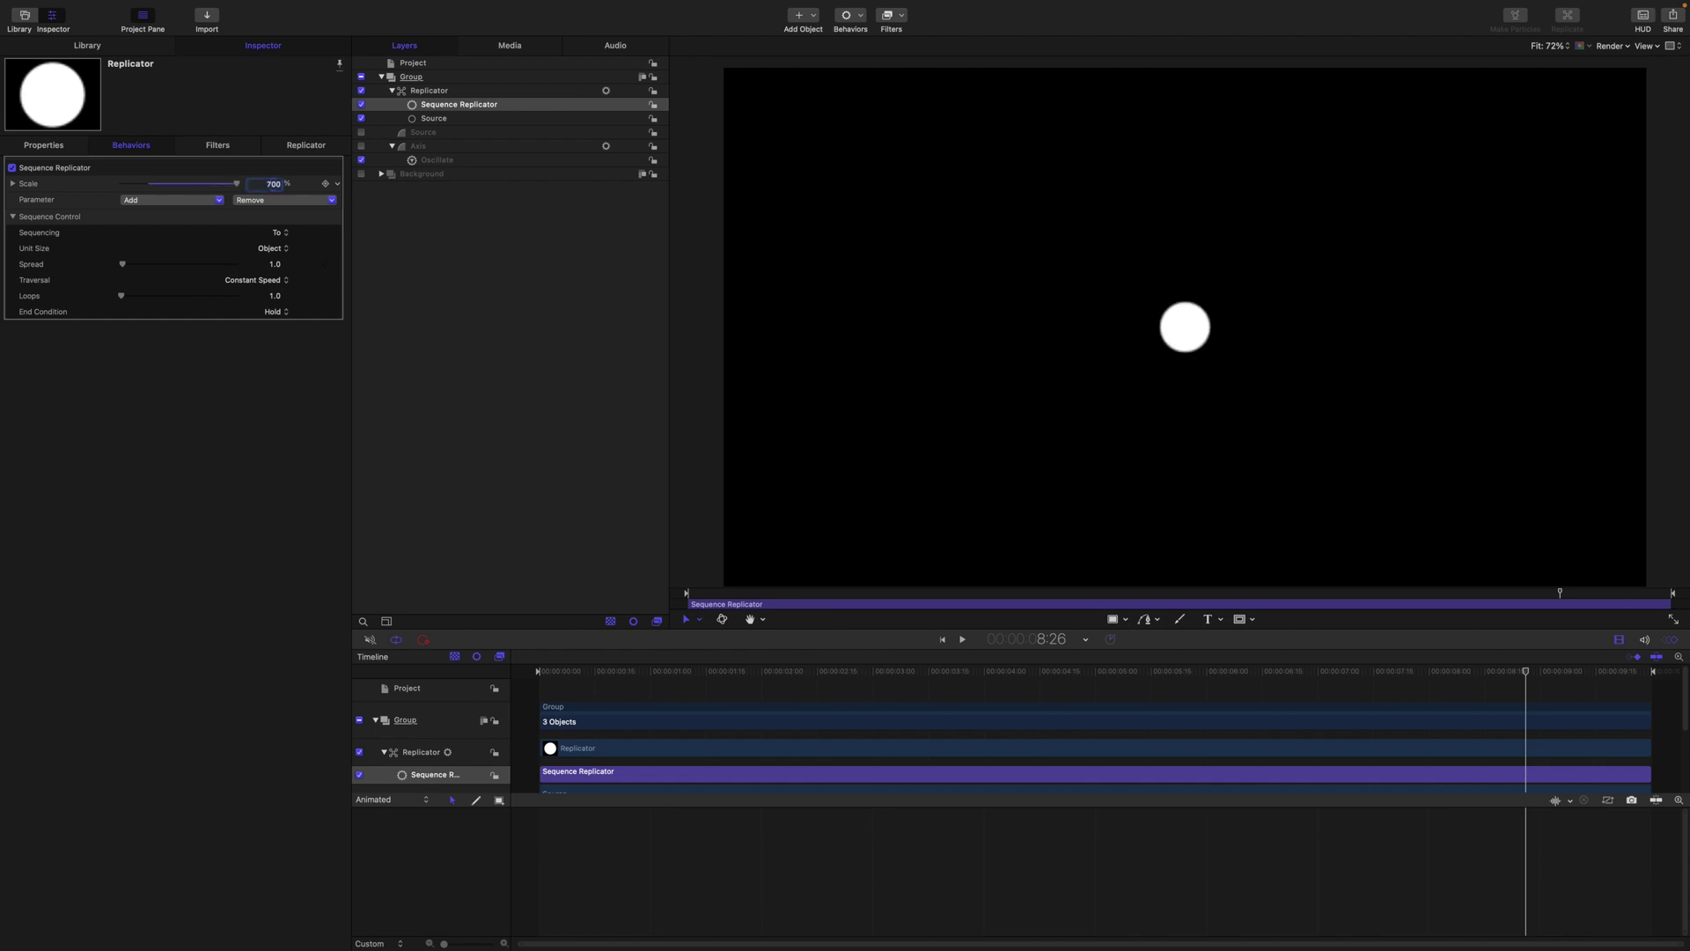
# Set the sequence Spread to 100, Loops to 5, and Sequencing to Through
pyautogui.moveTo(123, 264); pyautogui.dragTo(339, 280)
pyautogui.click(274, 297)
pyautogui.write('5')
pyautogui.press('Return')
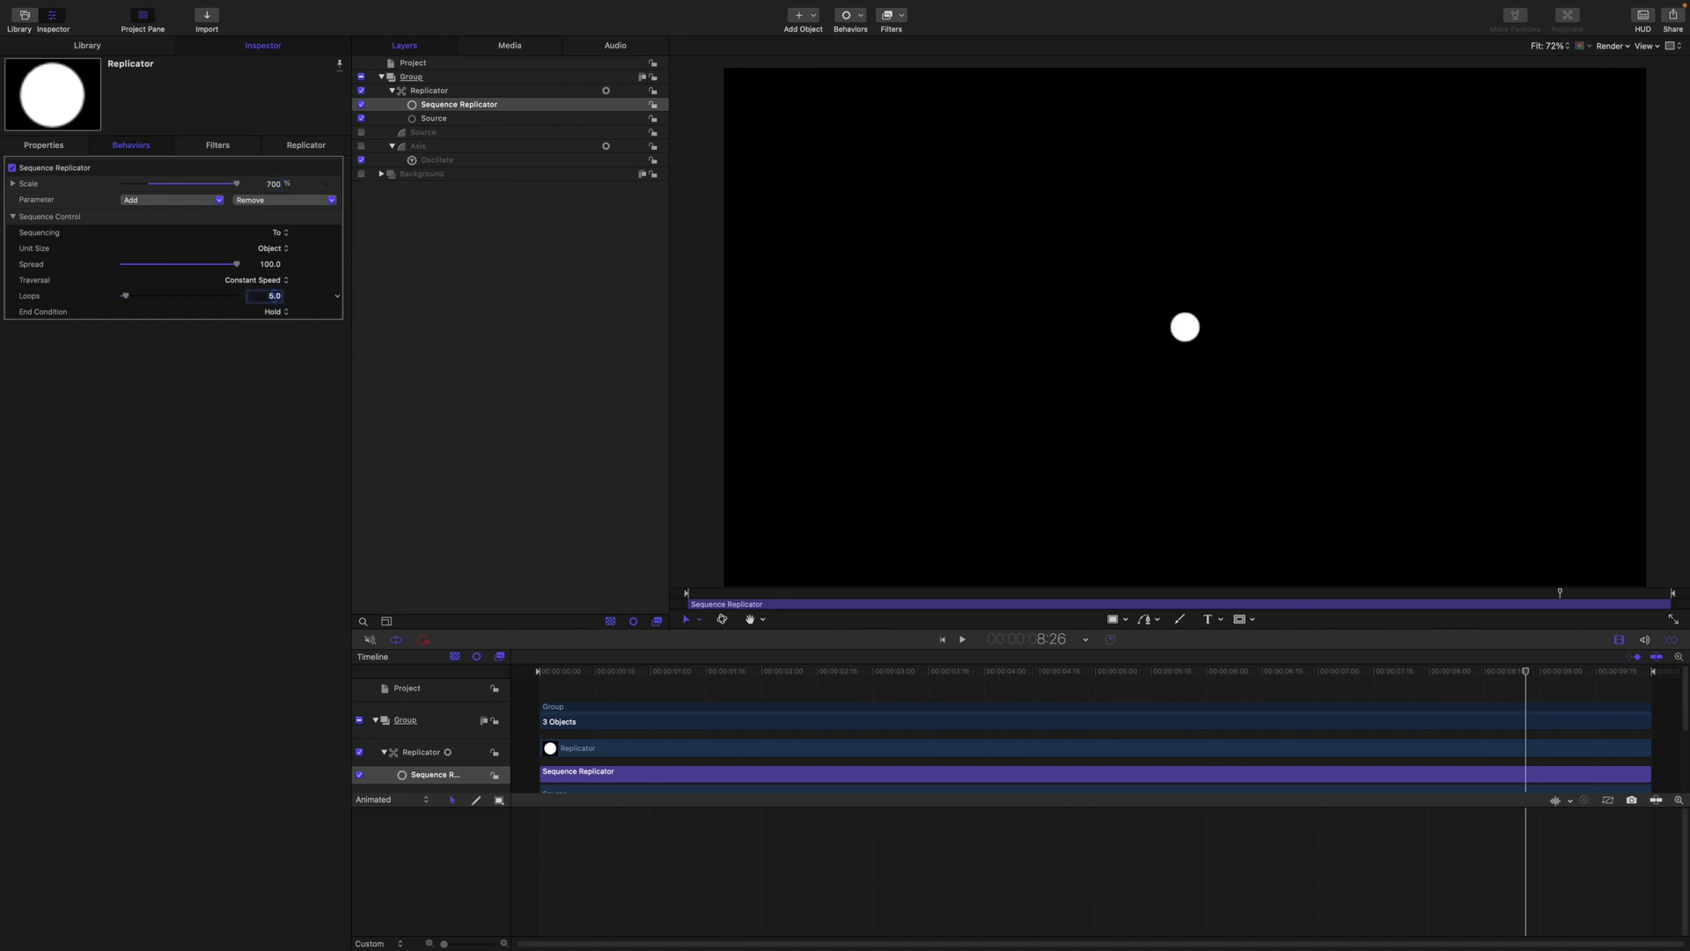
pyautogui.click(285, 235)
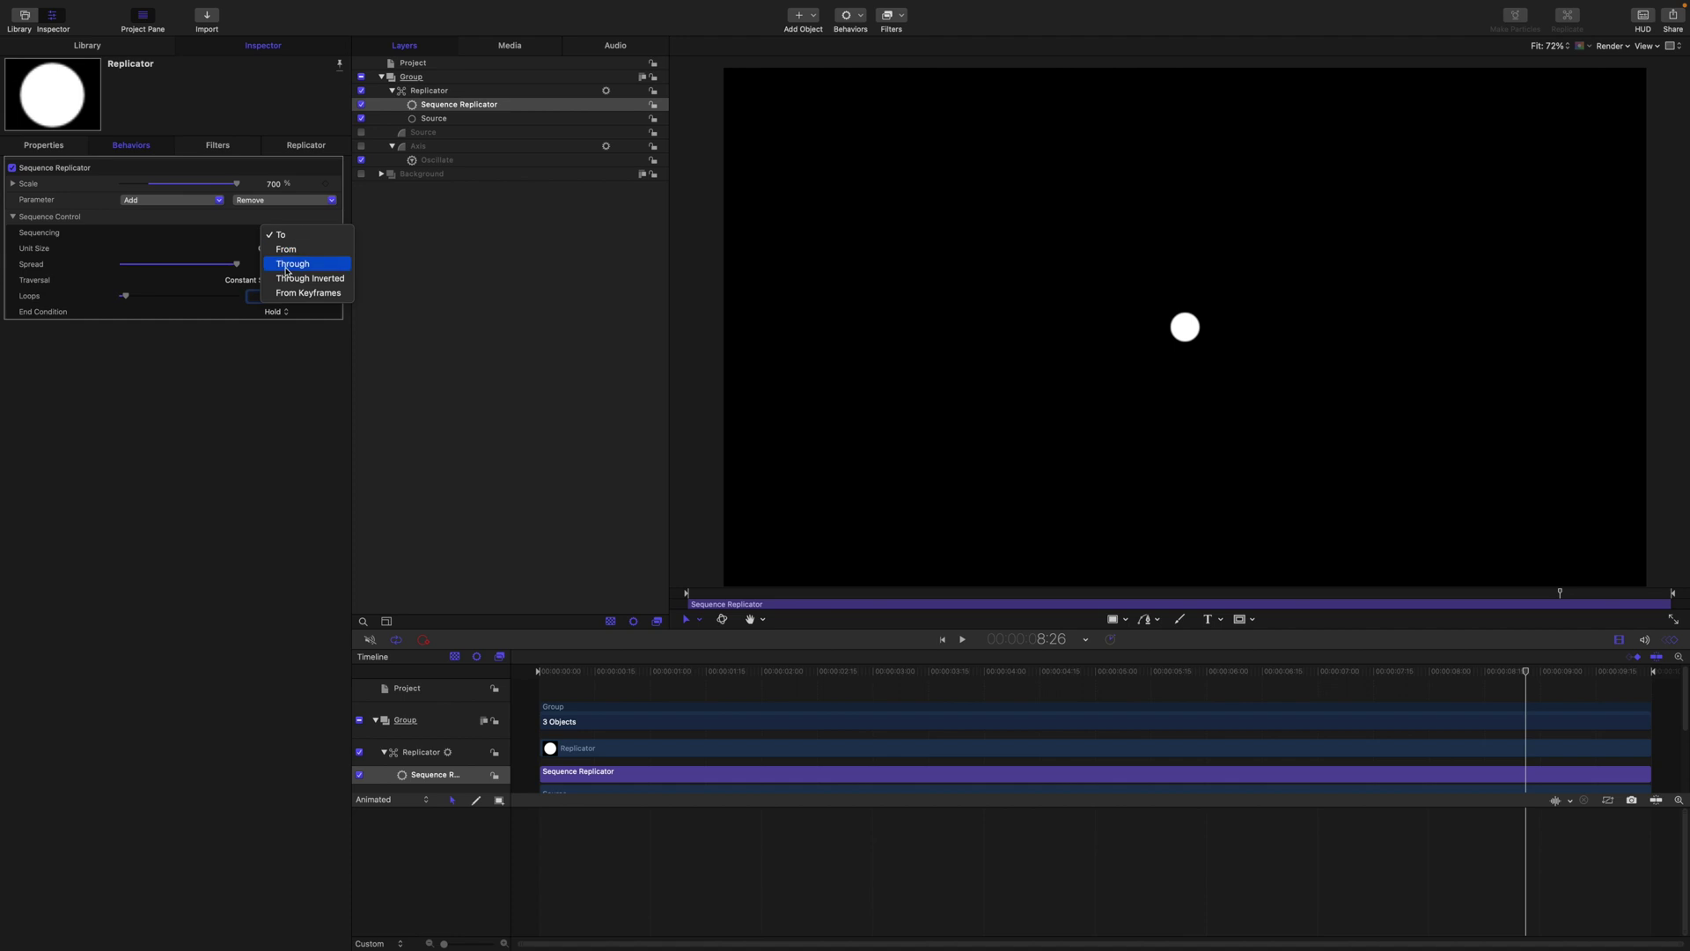
pyautogui.click(286, 264)
# Turn on the Replicator's 3D checkbox, previewing playback before and after
pyautogui.press('space')
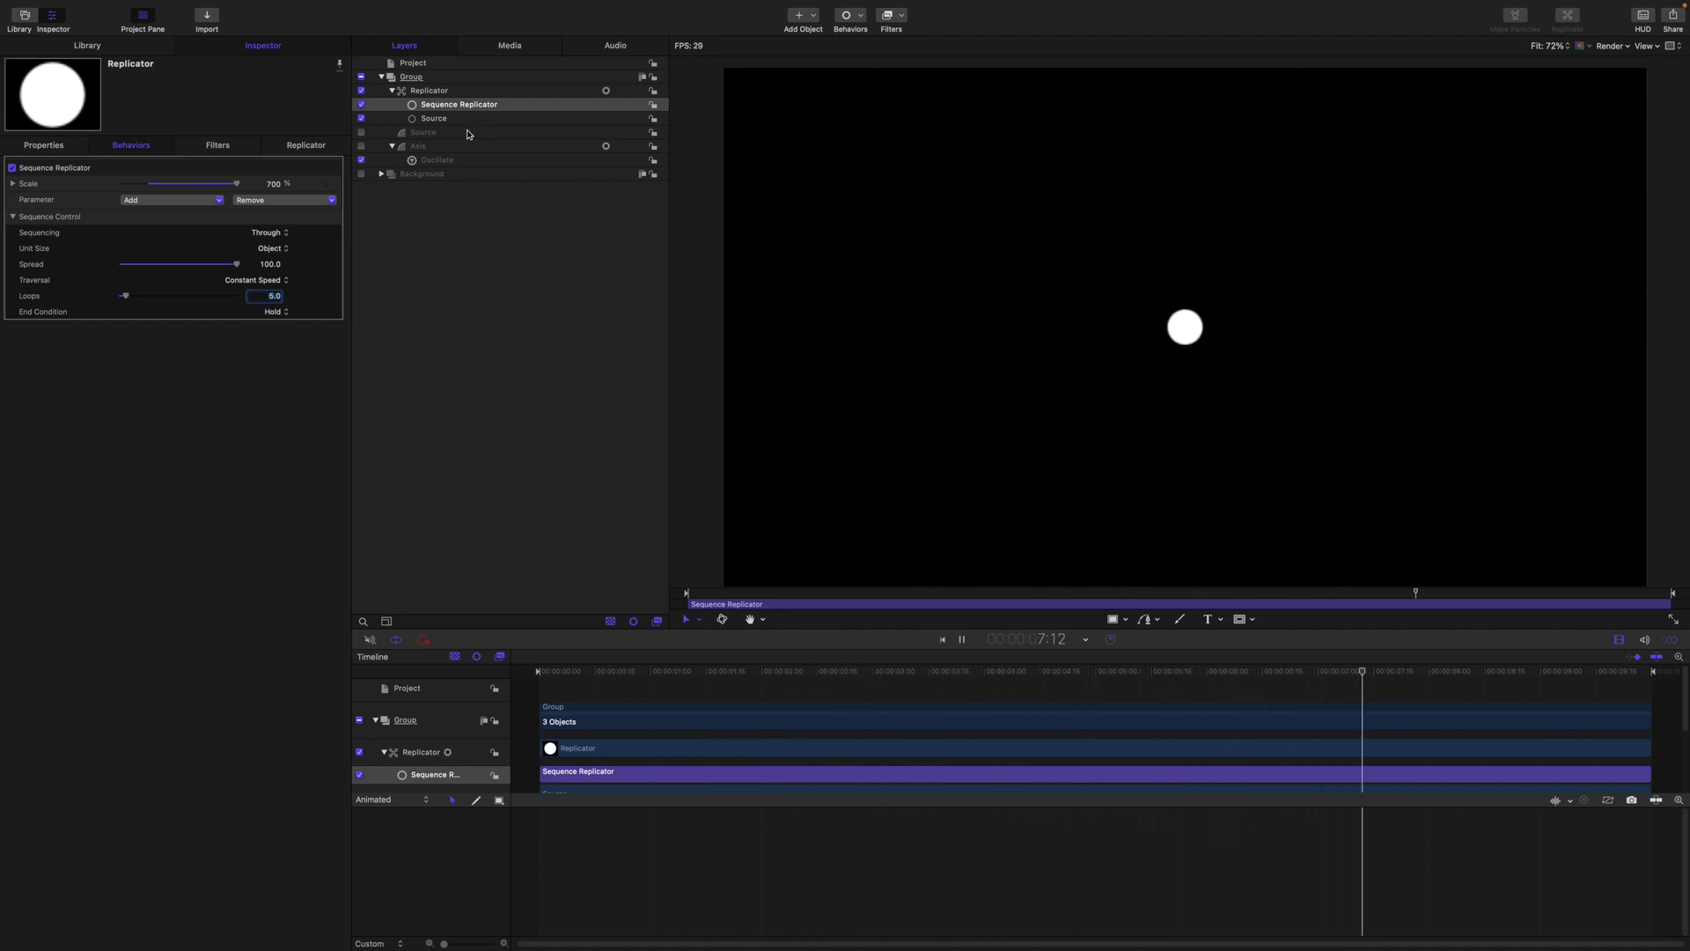
pyautogui.press('space')
pyautogui.click(306, 145)
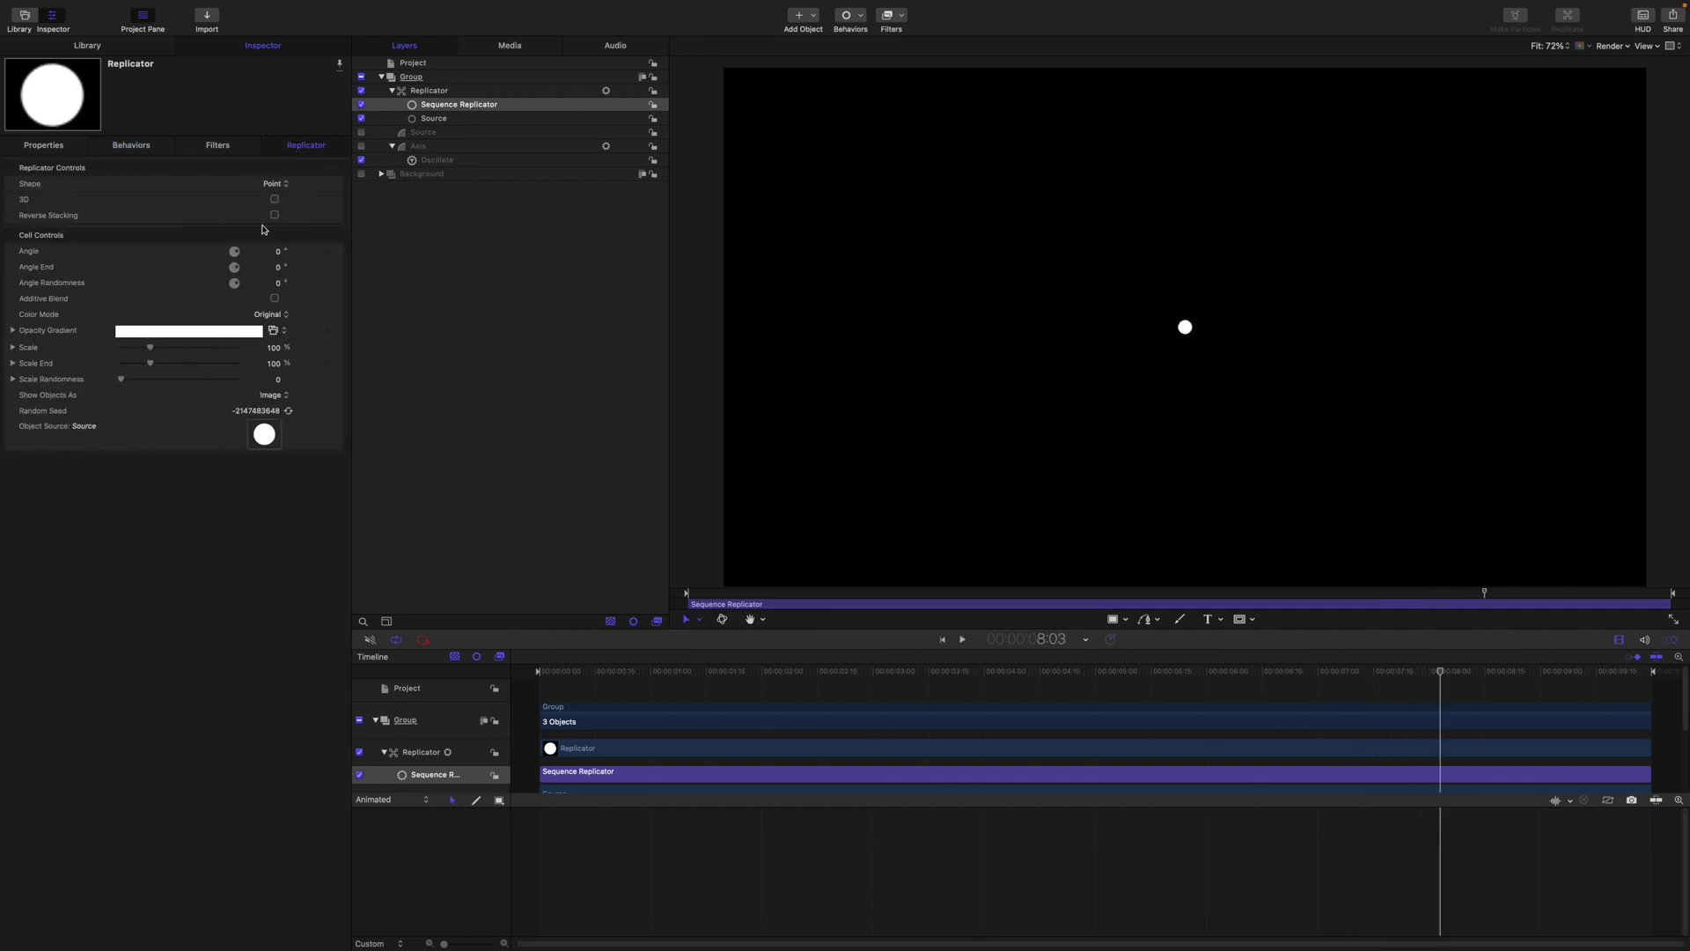
pyautogui.click(275, 200)
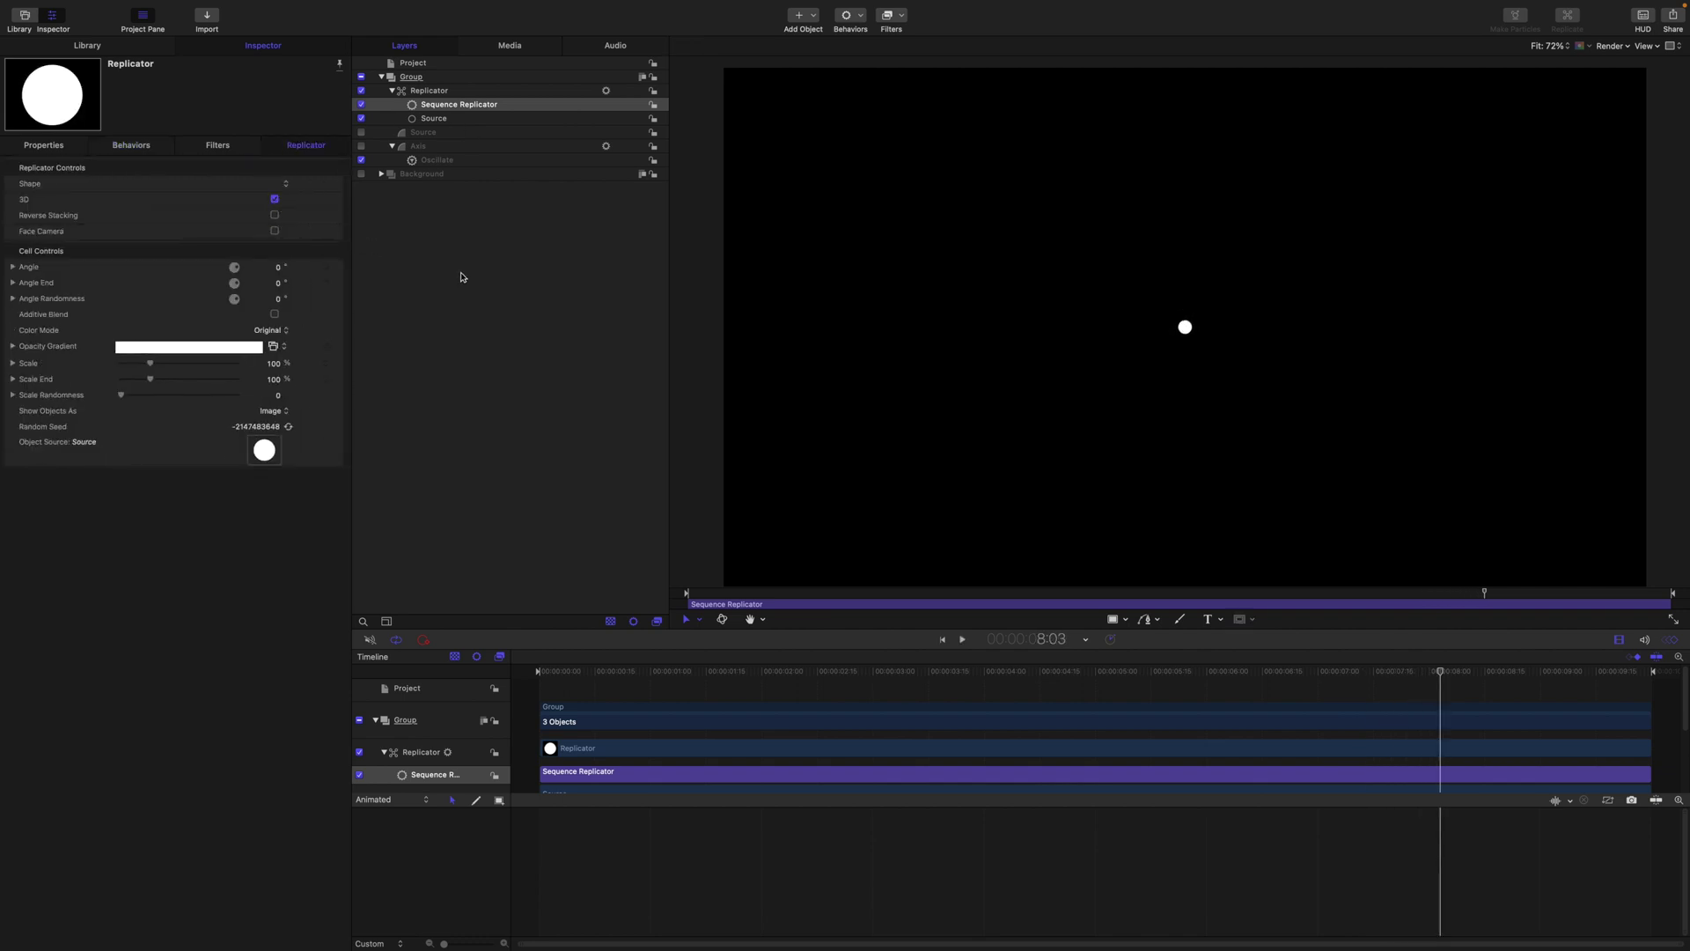
pyautogui.press('space')
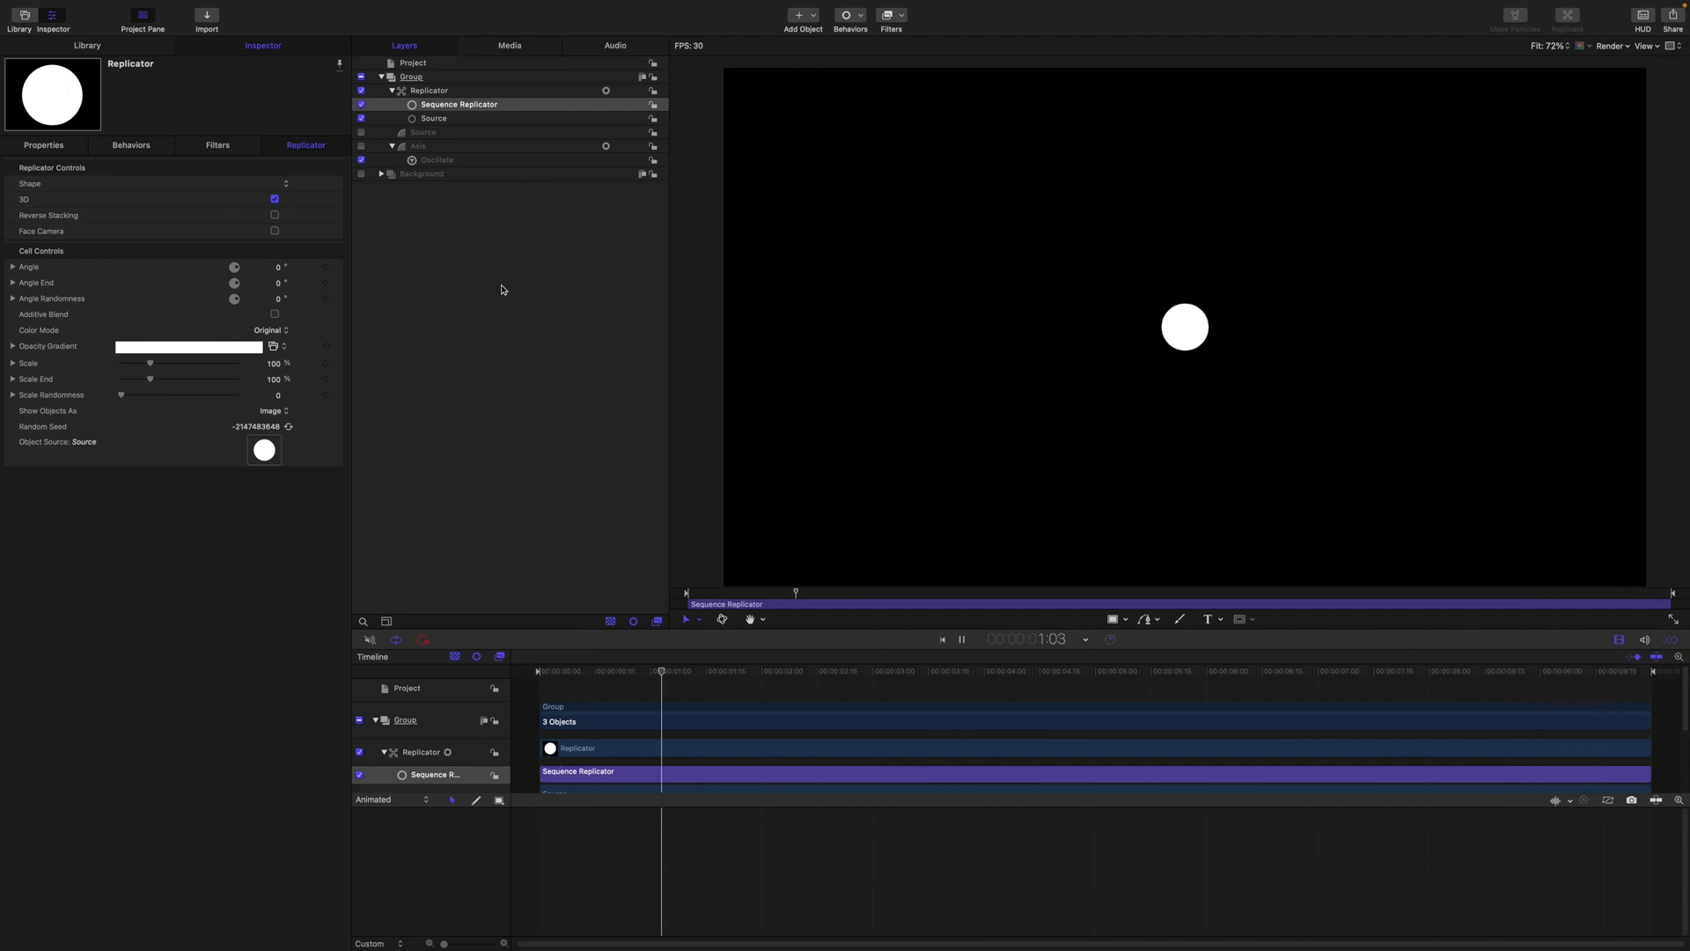
pyautogui.press('space')
# Rename the replicator to A and duplicate it
pyautogui.doubleClick(448, 91)
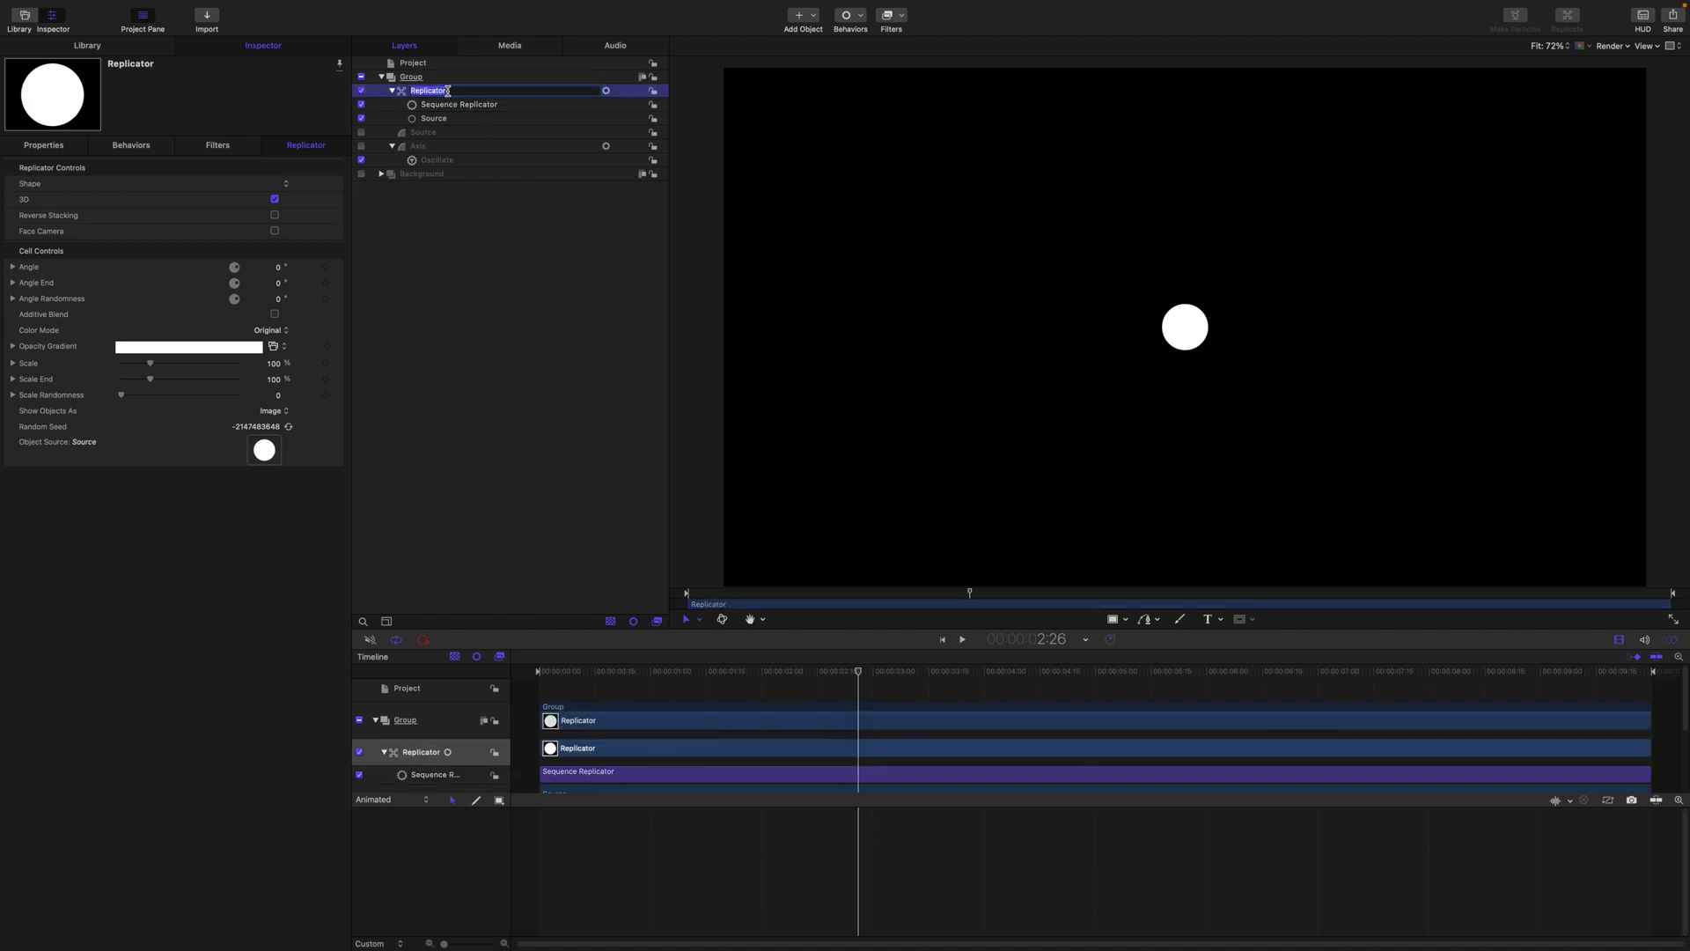
pyautogui.write('A')
pyautogui.press('Return')
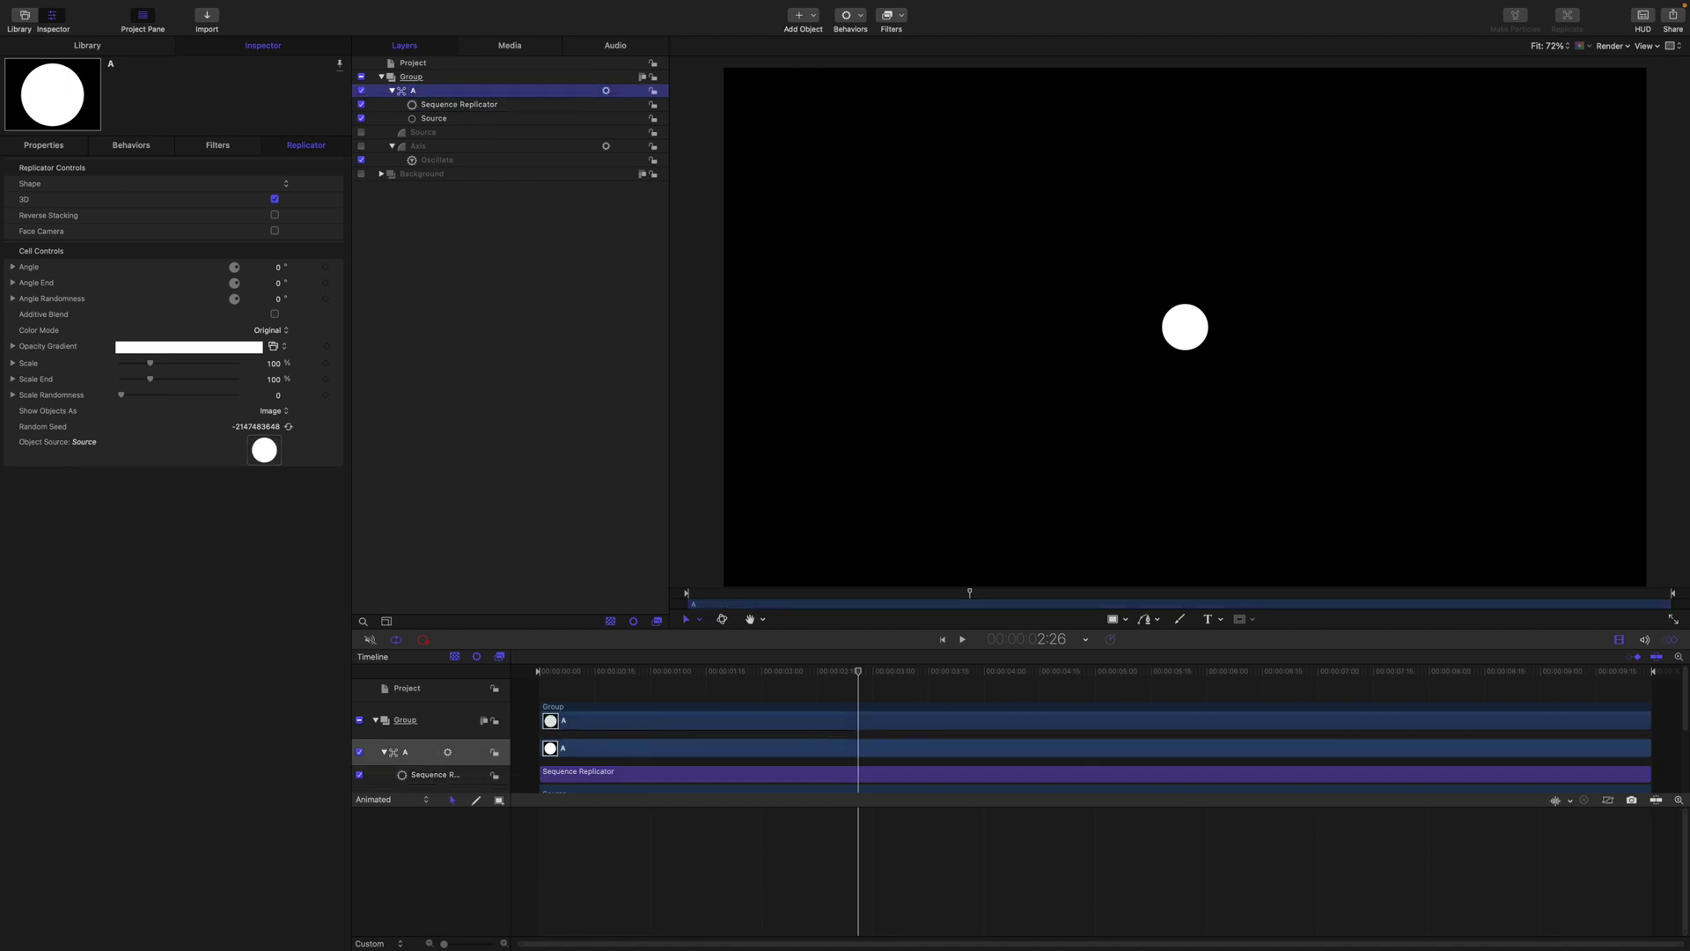
pyautogui.press('super+d')
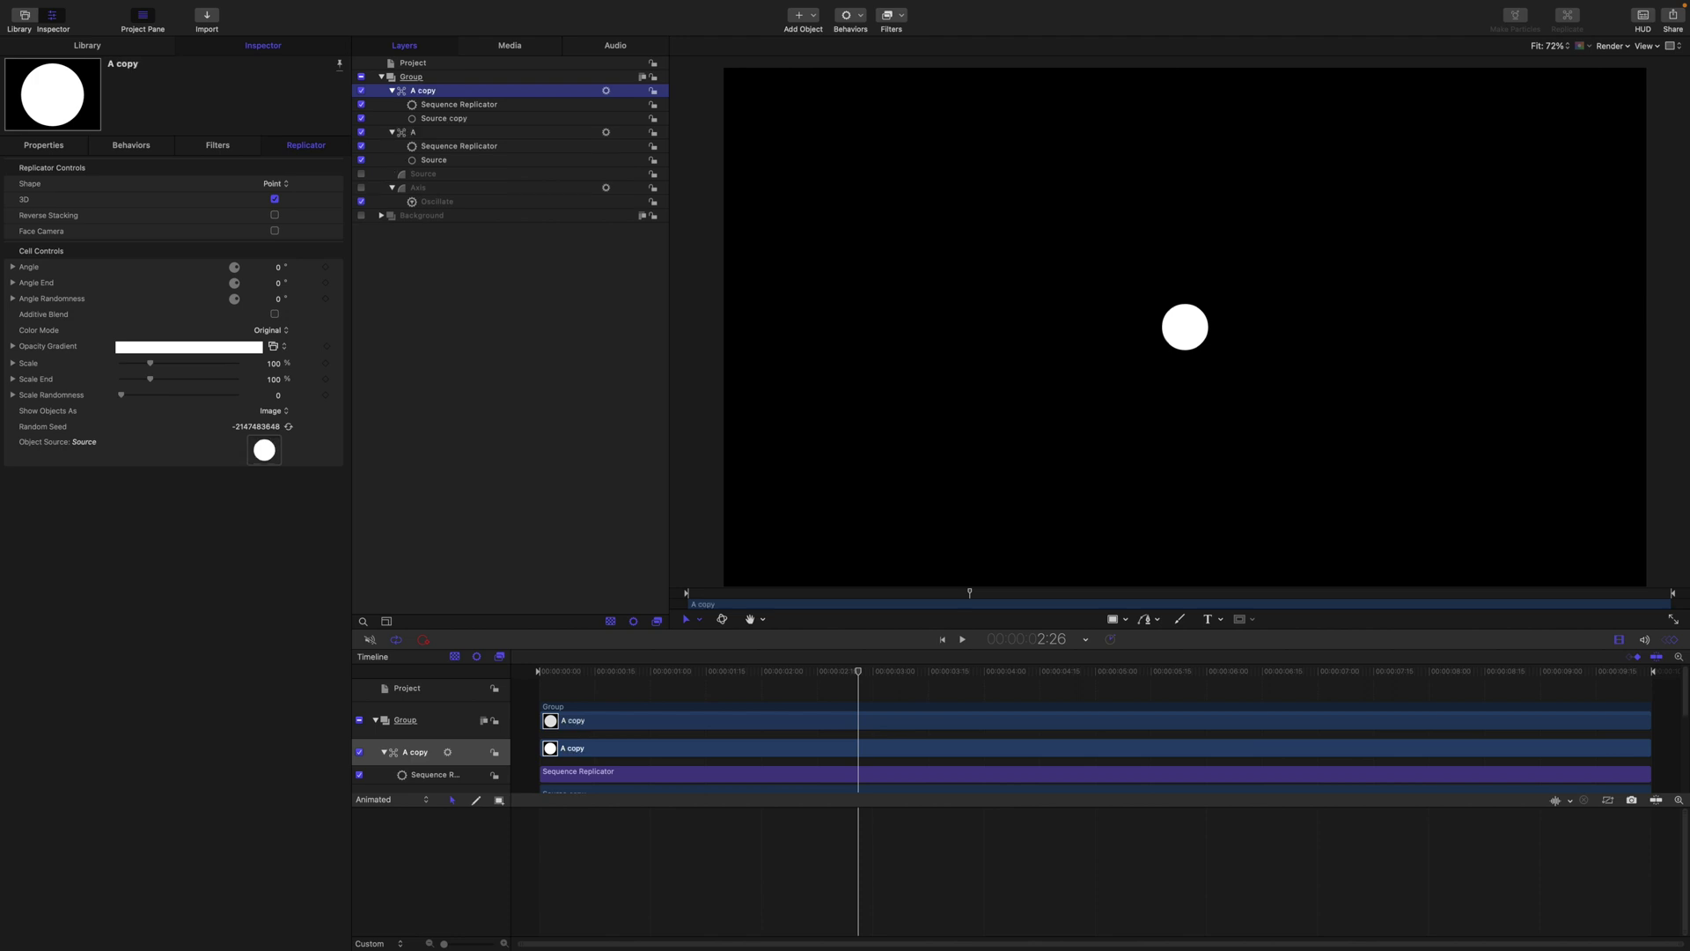
# Rename the copies to B and Source, then select B's Sequence Replicator sequencing options
pyautogui.doubleClick(453, 91)
pyautogui.press('BackSpace')
pyautogui.press('BackSpace')
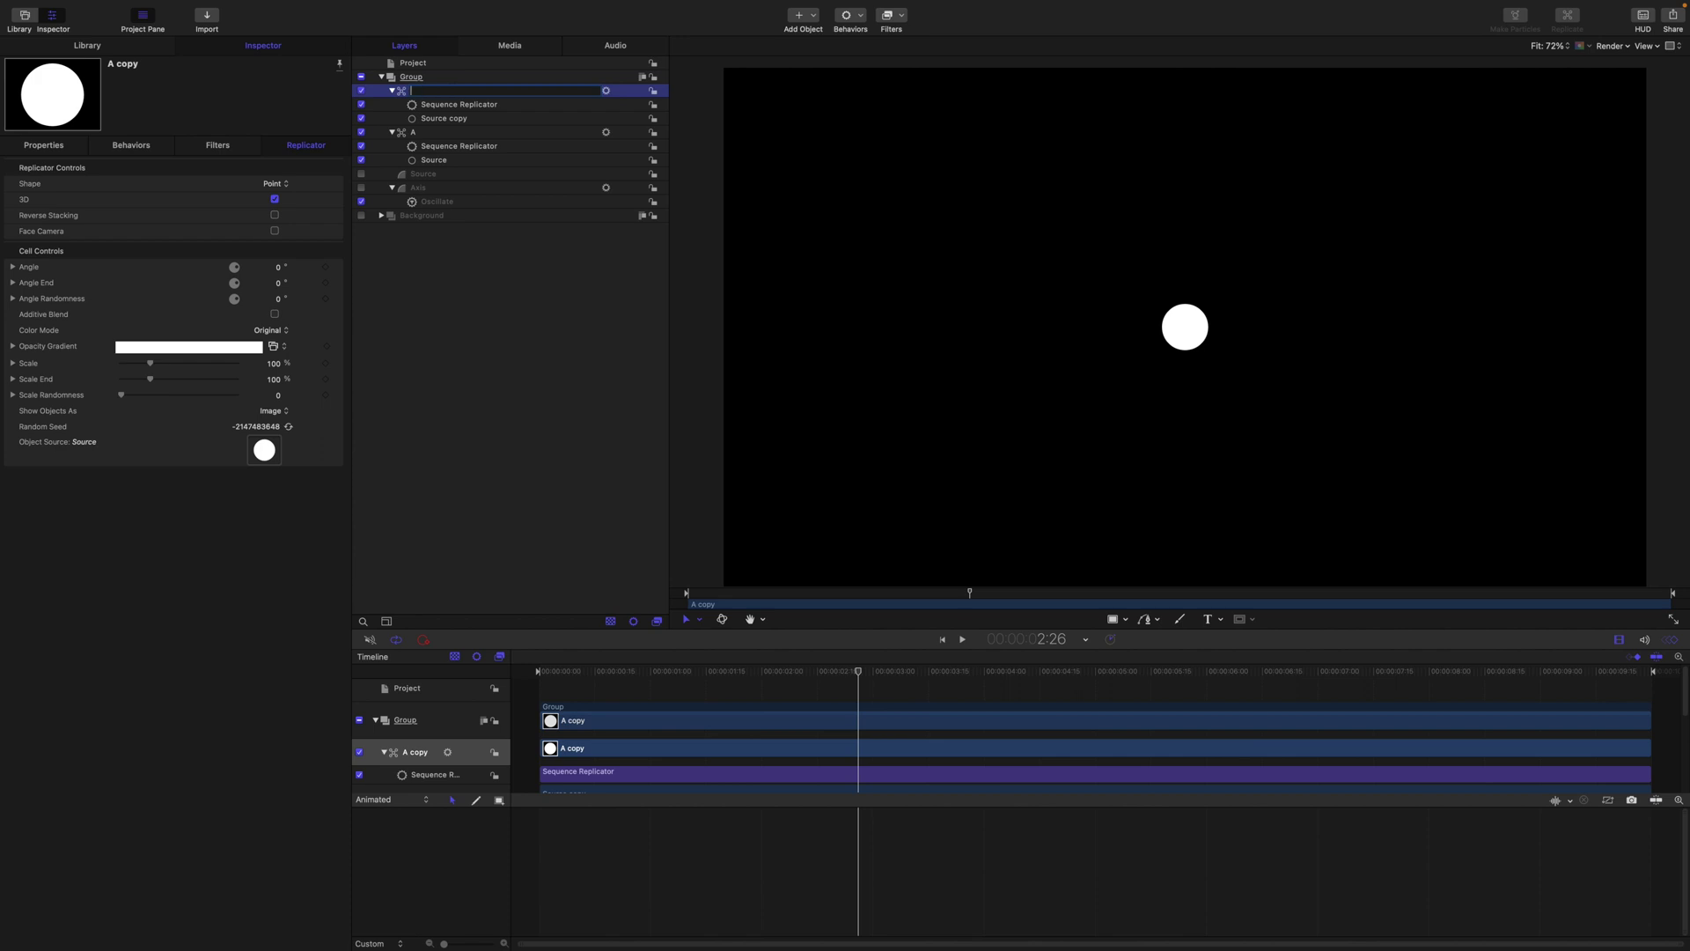
pyautogui.press('Return')
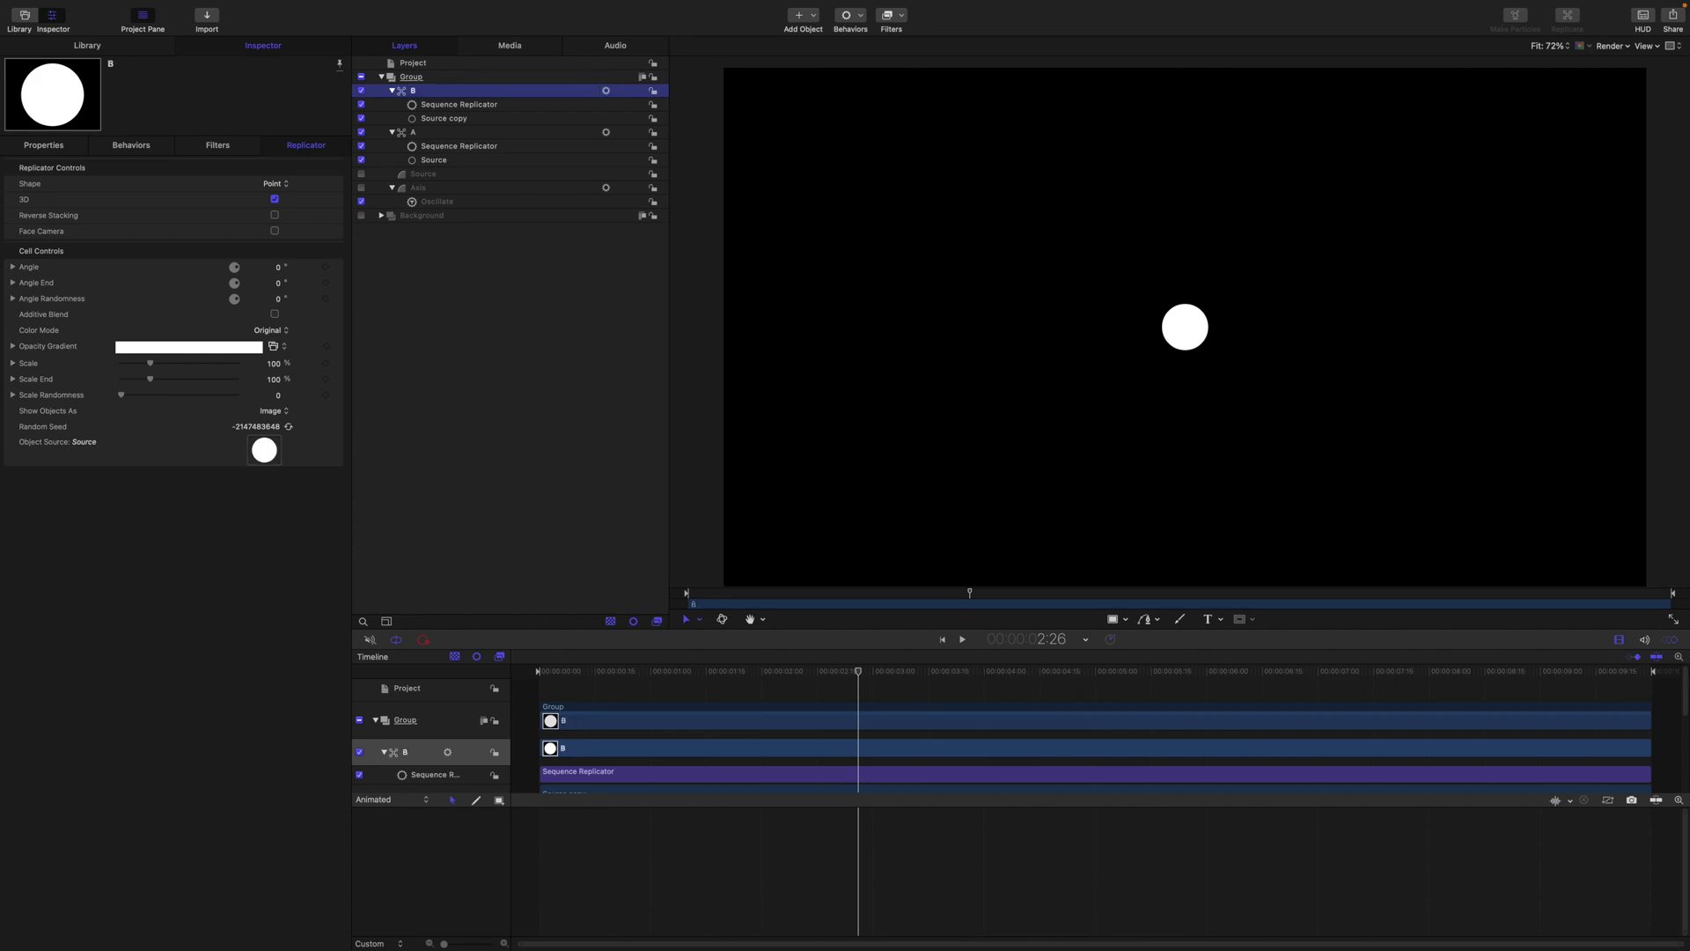
pyautogui.click(466, 121)
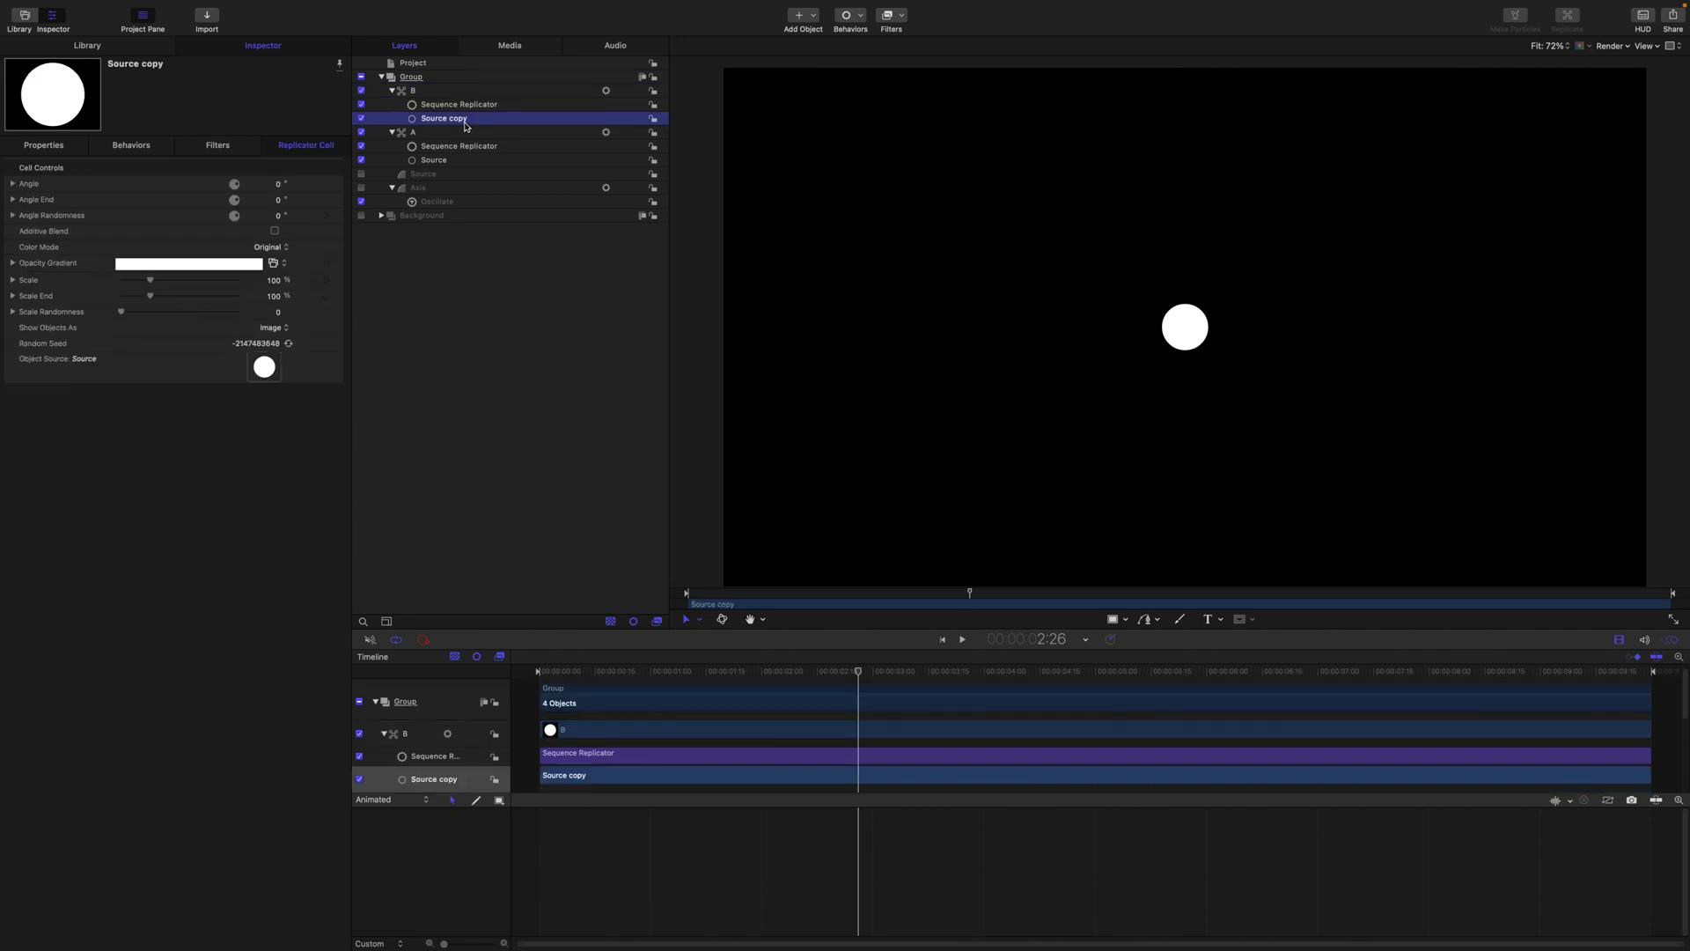
pyautogui.doubleClick(466, 122)
pyautogui.press('BackSpace')
pyautogui.press('BackSpace')
pyautogui.press('Return')
pyautogui.click(462, 105)
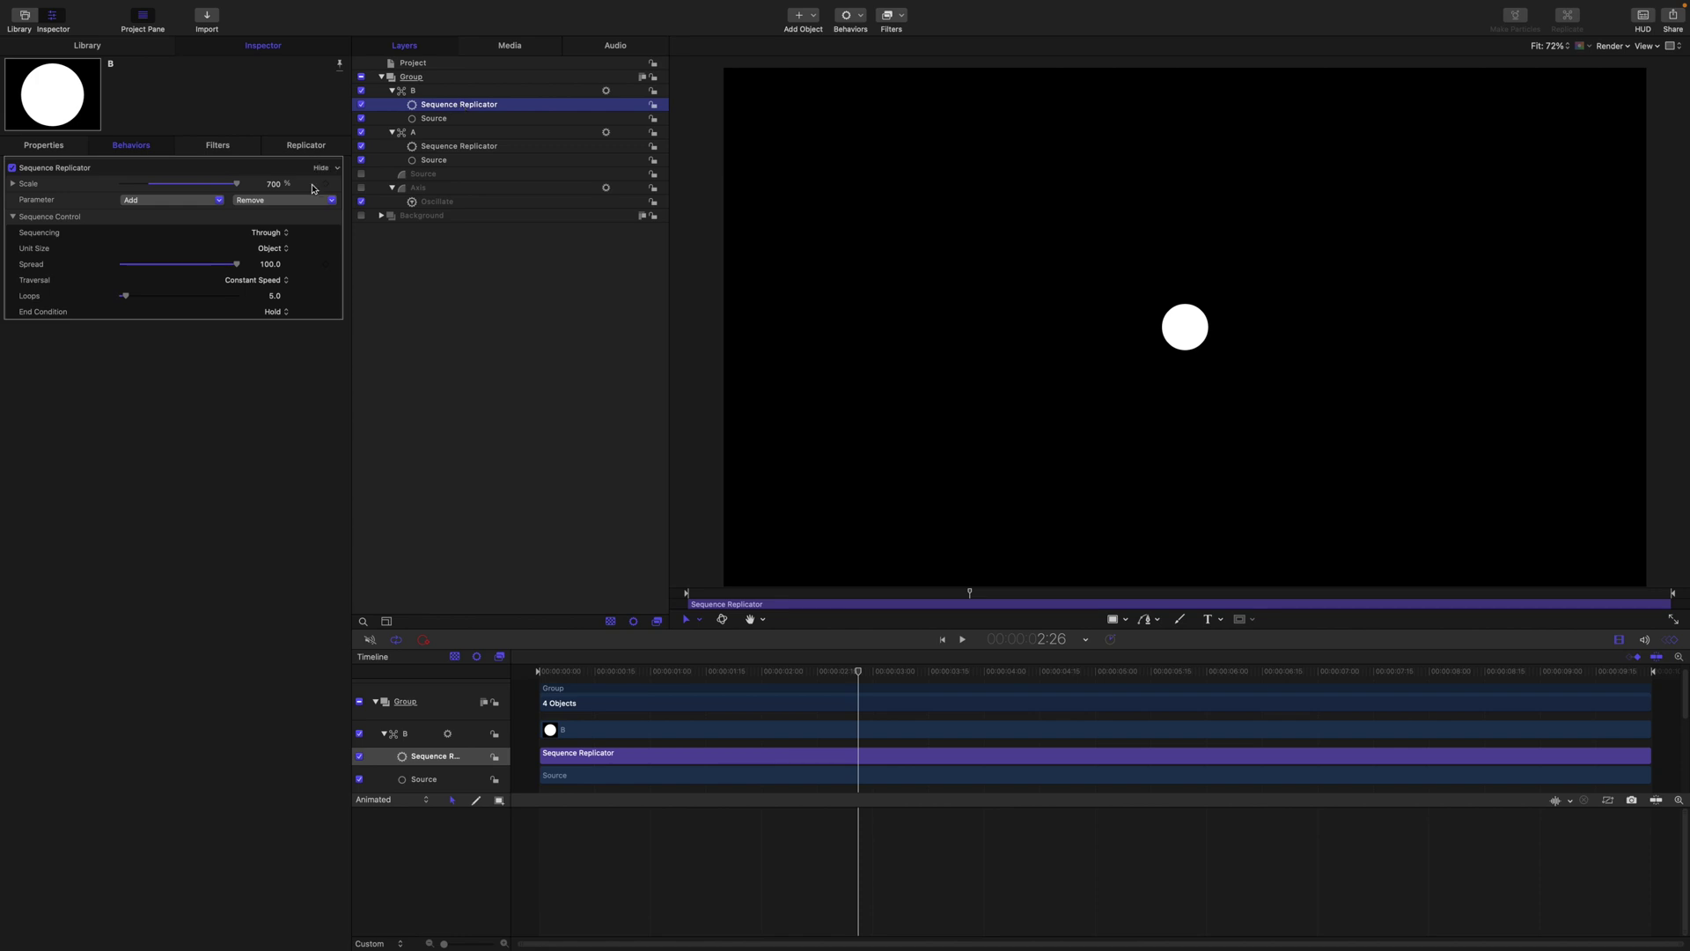
pyautogui.click(269, 234)
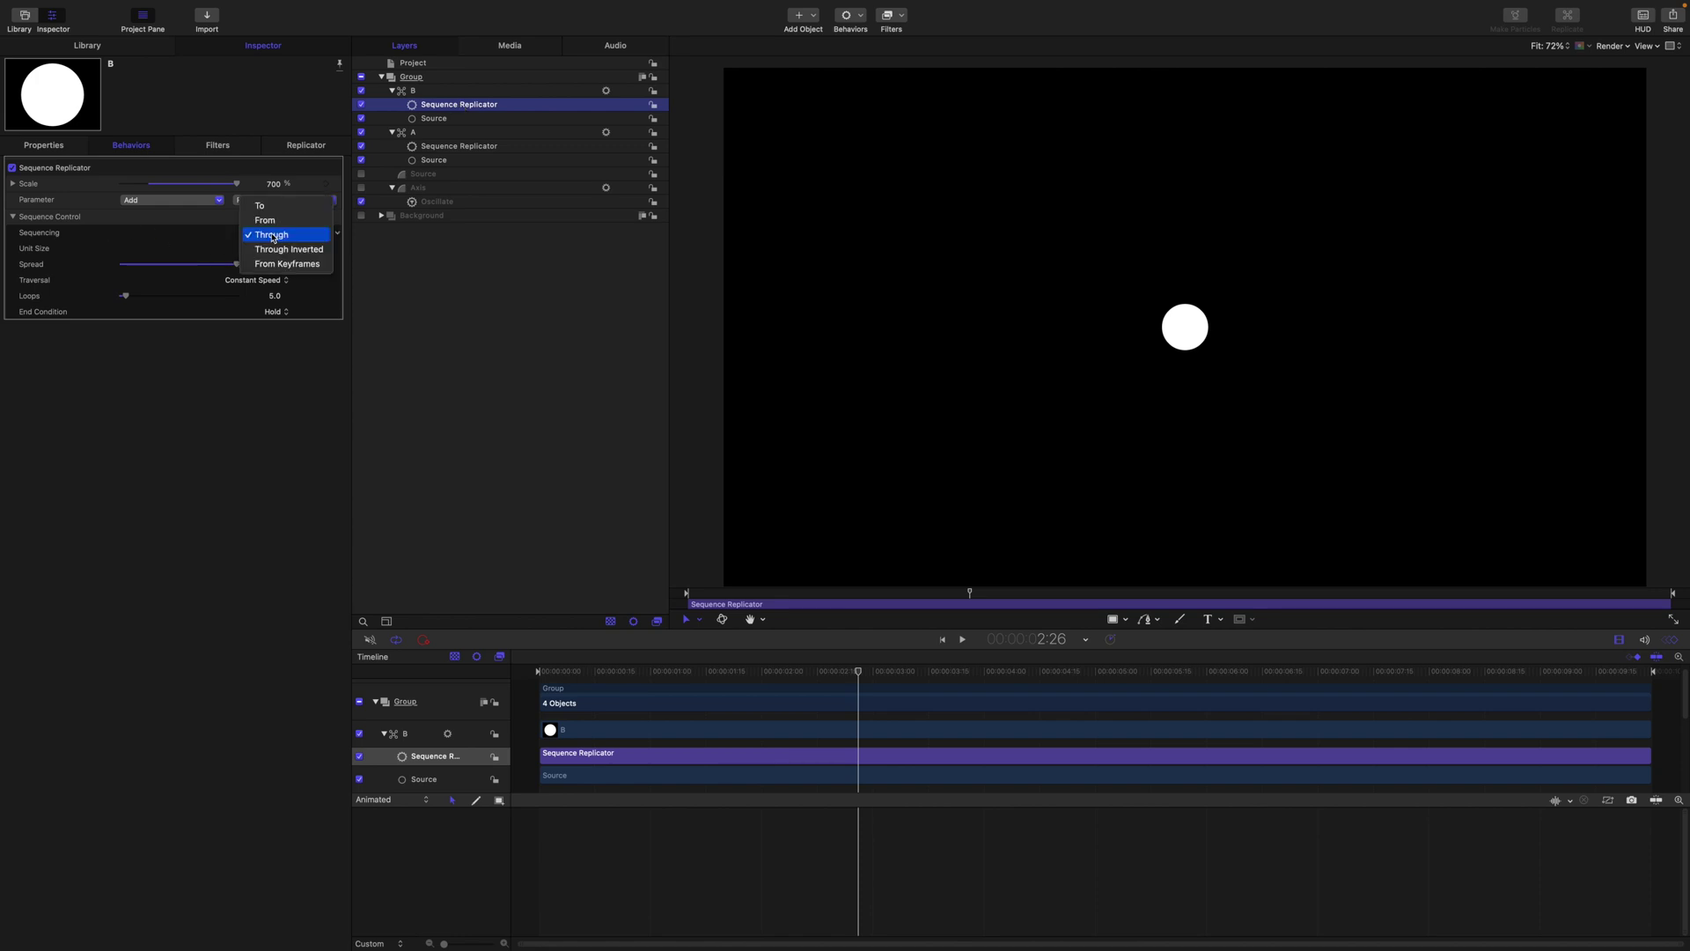
# Set B's Sequencing to Through Inverted, adjust its position, and preview the animation
pyautogui.click(275, 250)
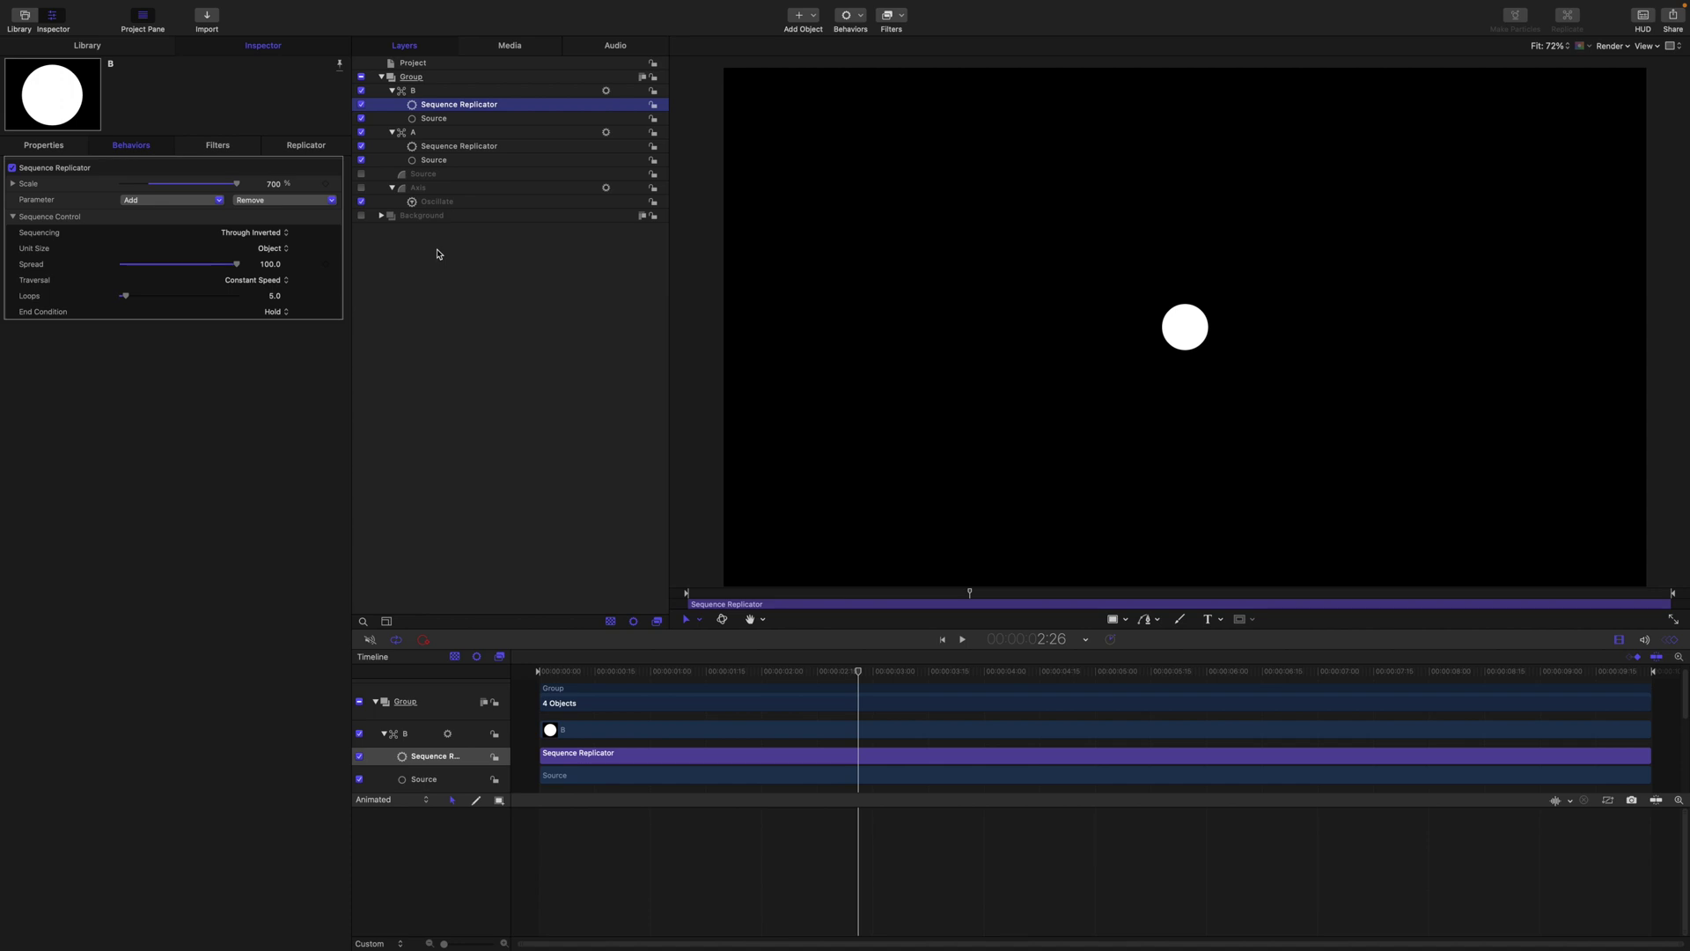
pyautogui.click(421, 92)
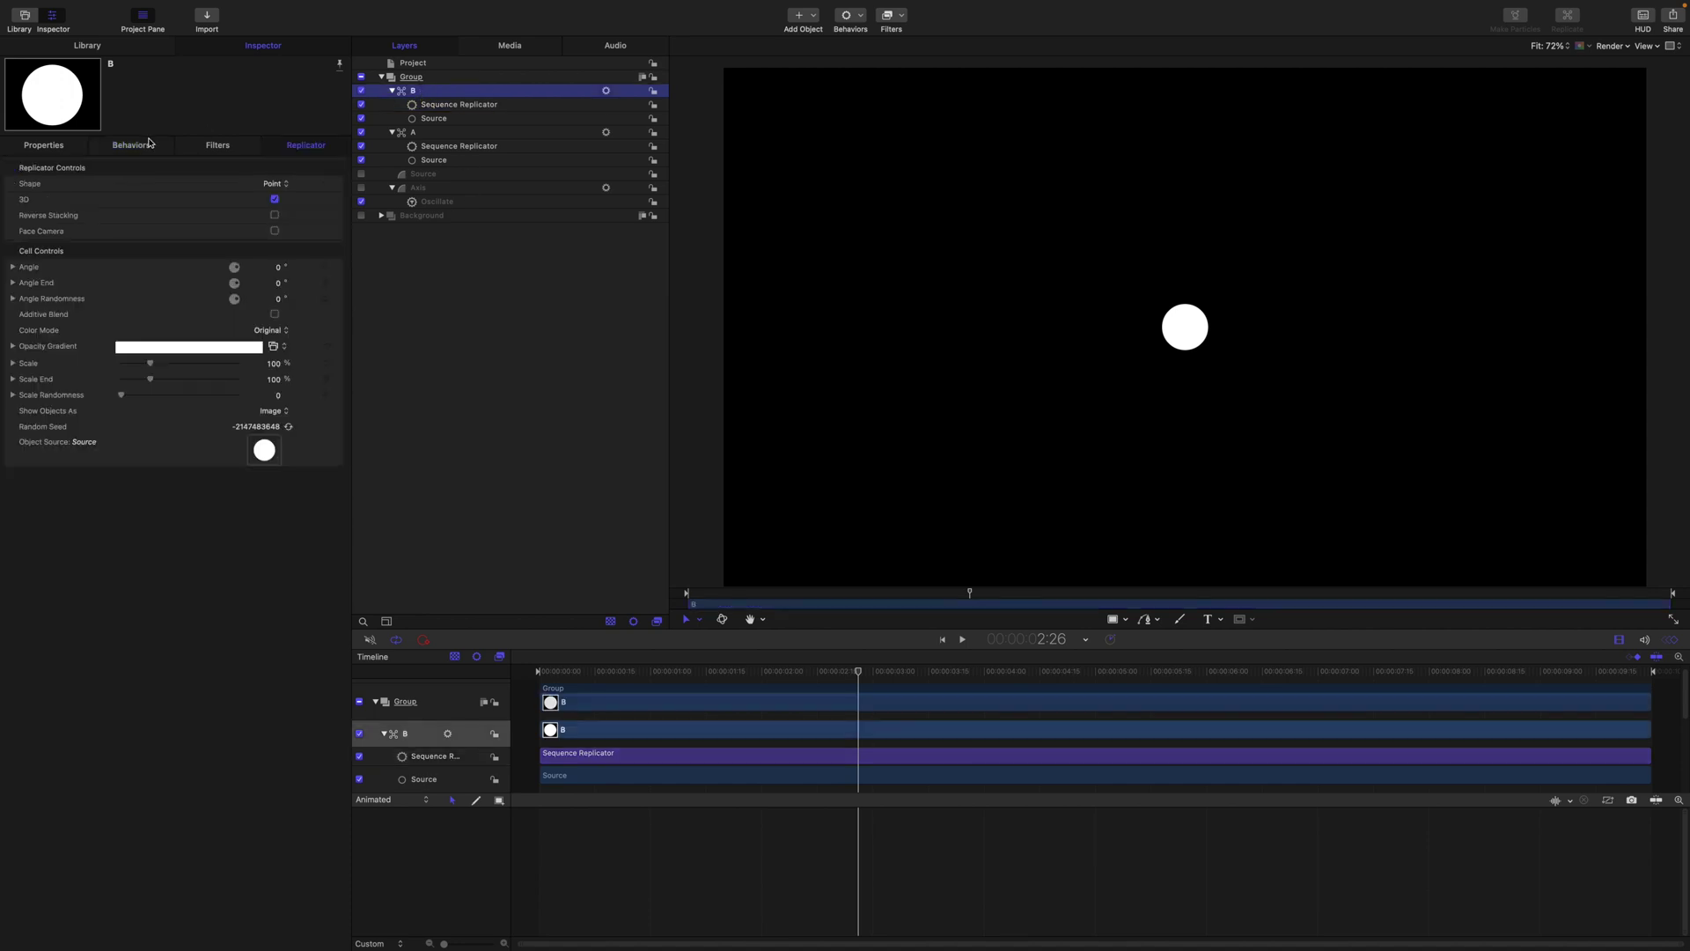
pyautogui.click(45, 145)
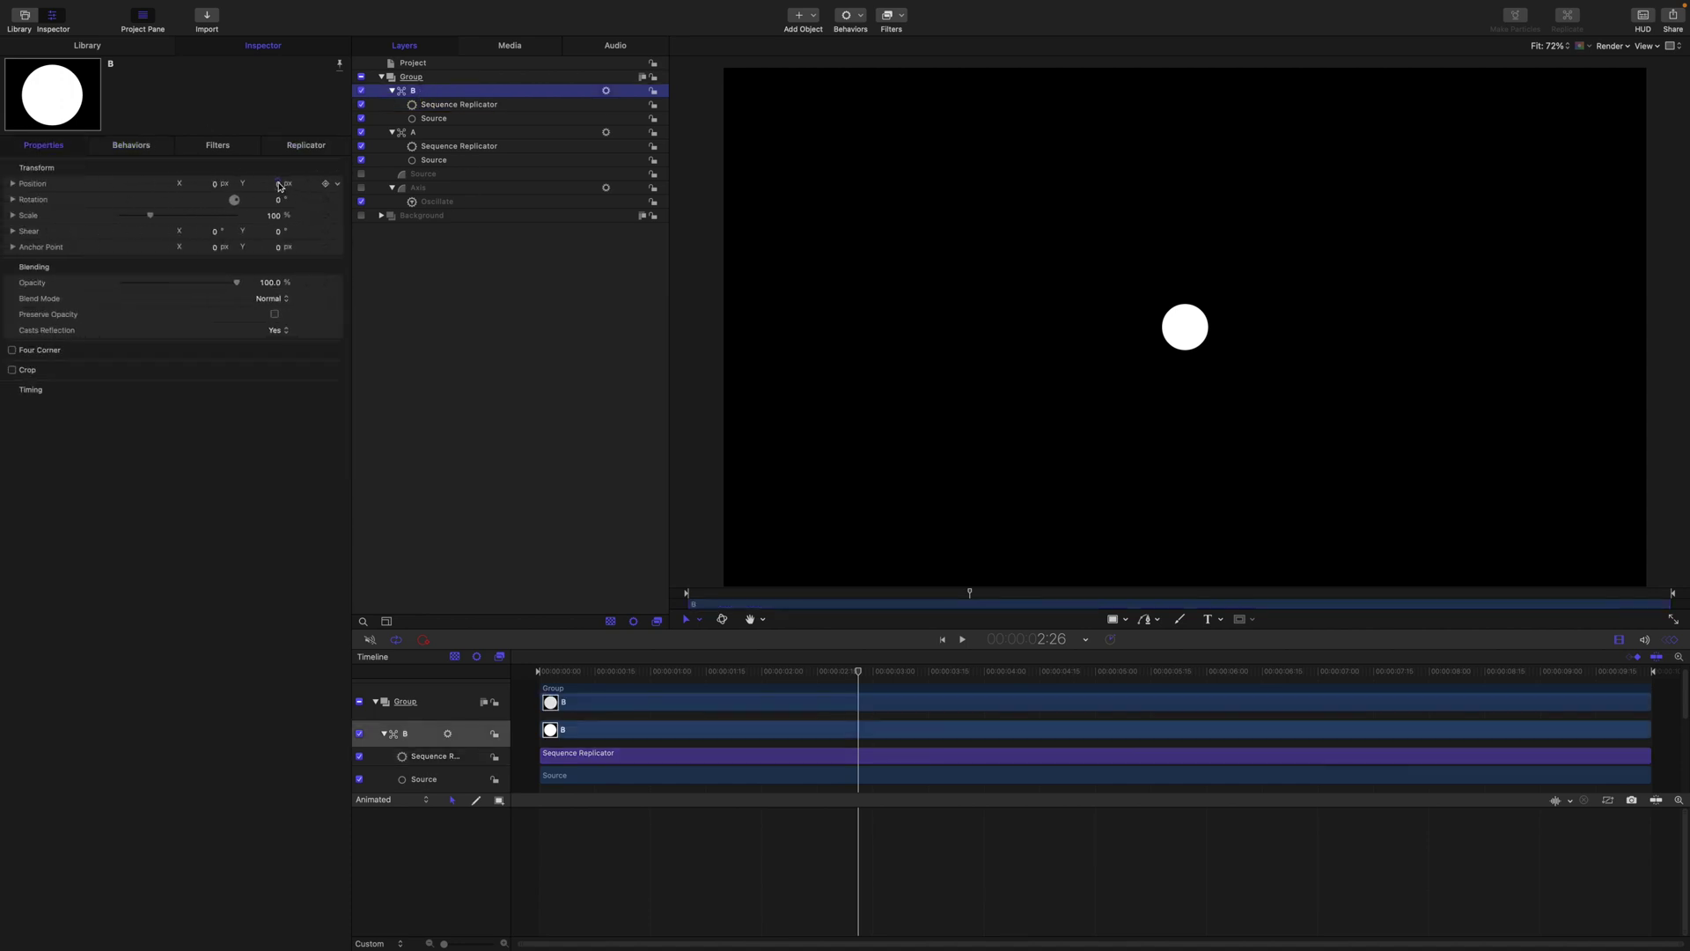
pyautogui.moveTo(279, 186); pyautogui.dragTo(276, 186)
pyautogui.press('space')
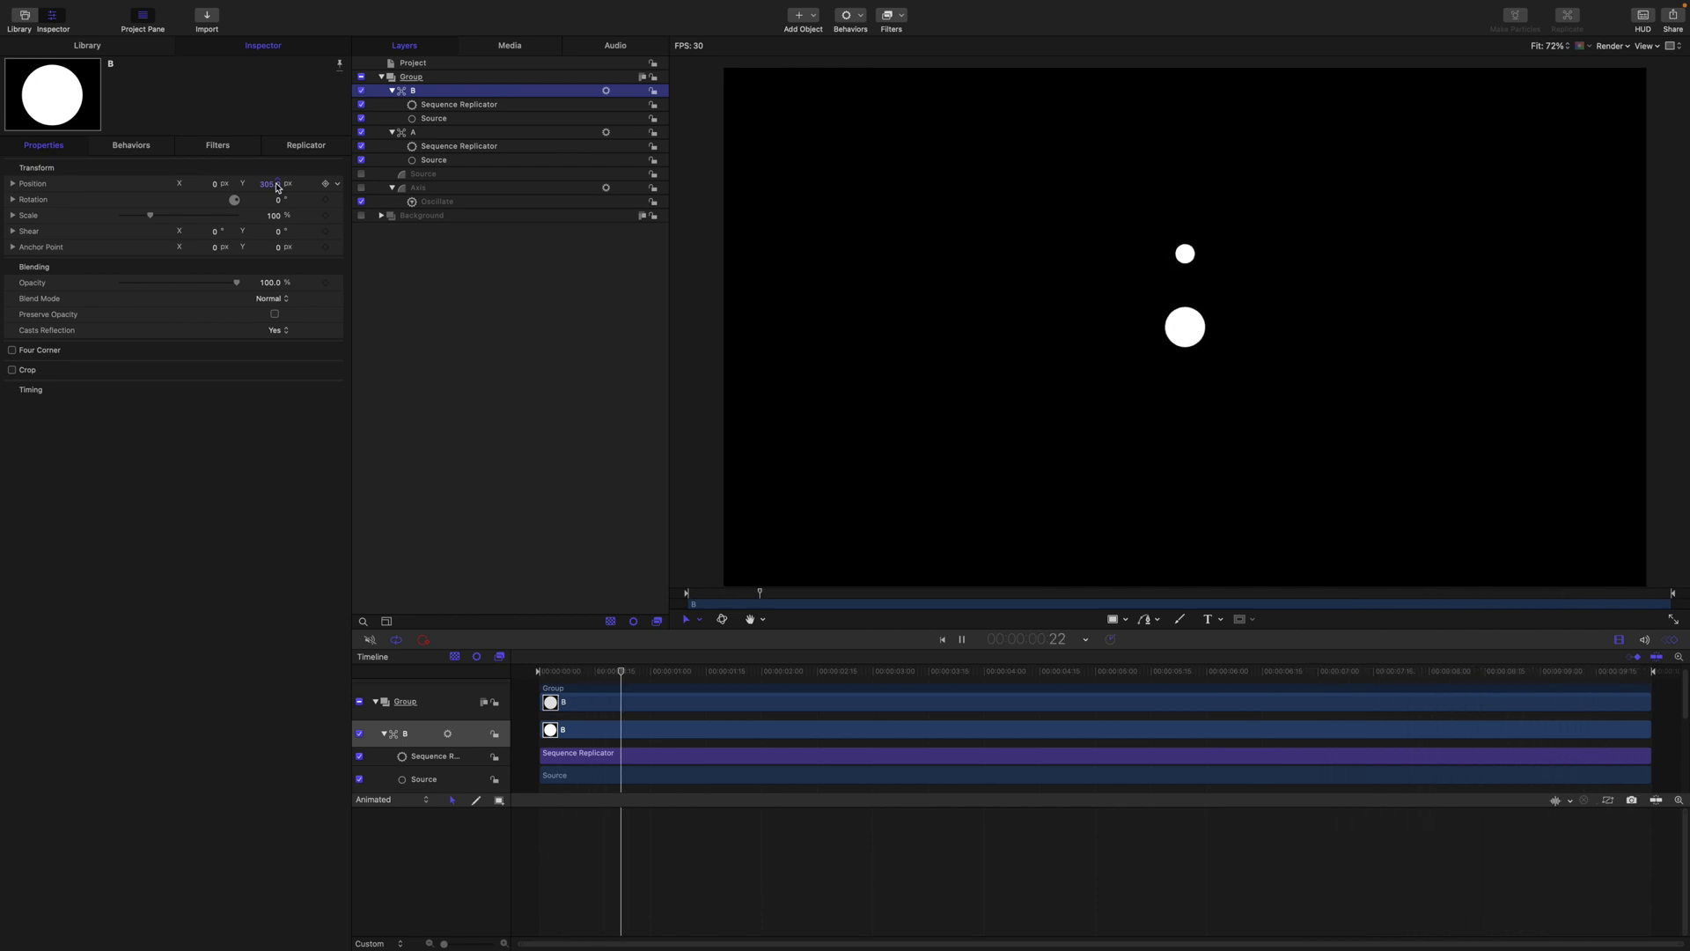
pyautogui.press('space')
# Offset B horizontally from A, set B's Position Y to 0, and show the Axis line
pyautogui.moveTo(216, 184); pyautogui.dragTo(89, 156)
pyautogui.click(413, 133)
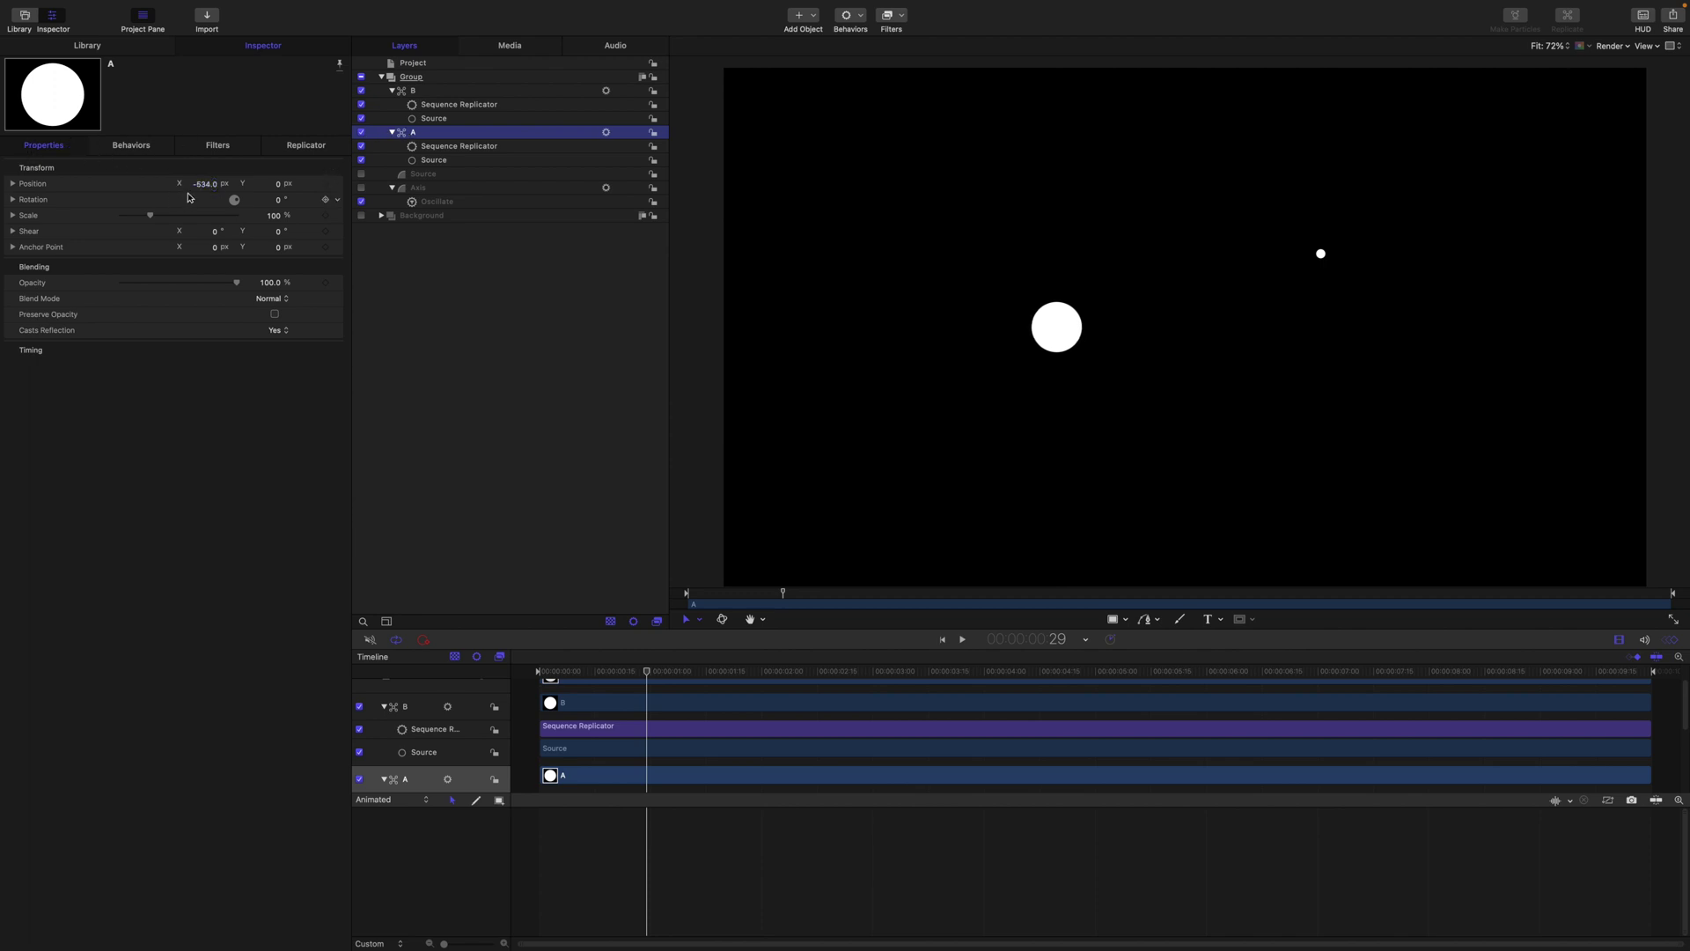
pyautogui.click(445, 93)
pyautogui.click(272, 184)
pyautogui.write('0')
pyautogui.press('Return')
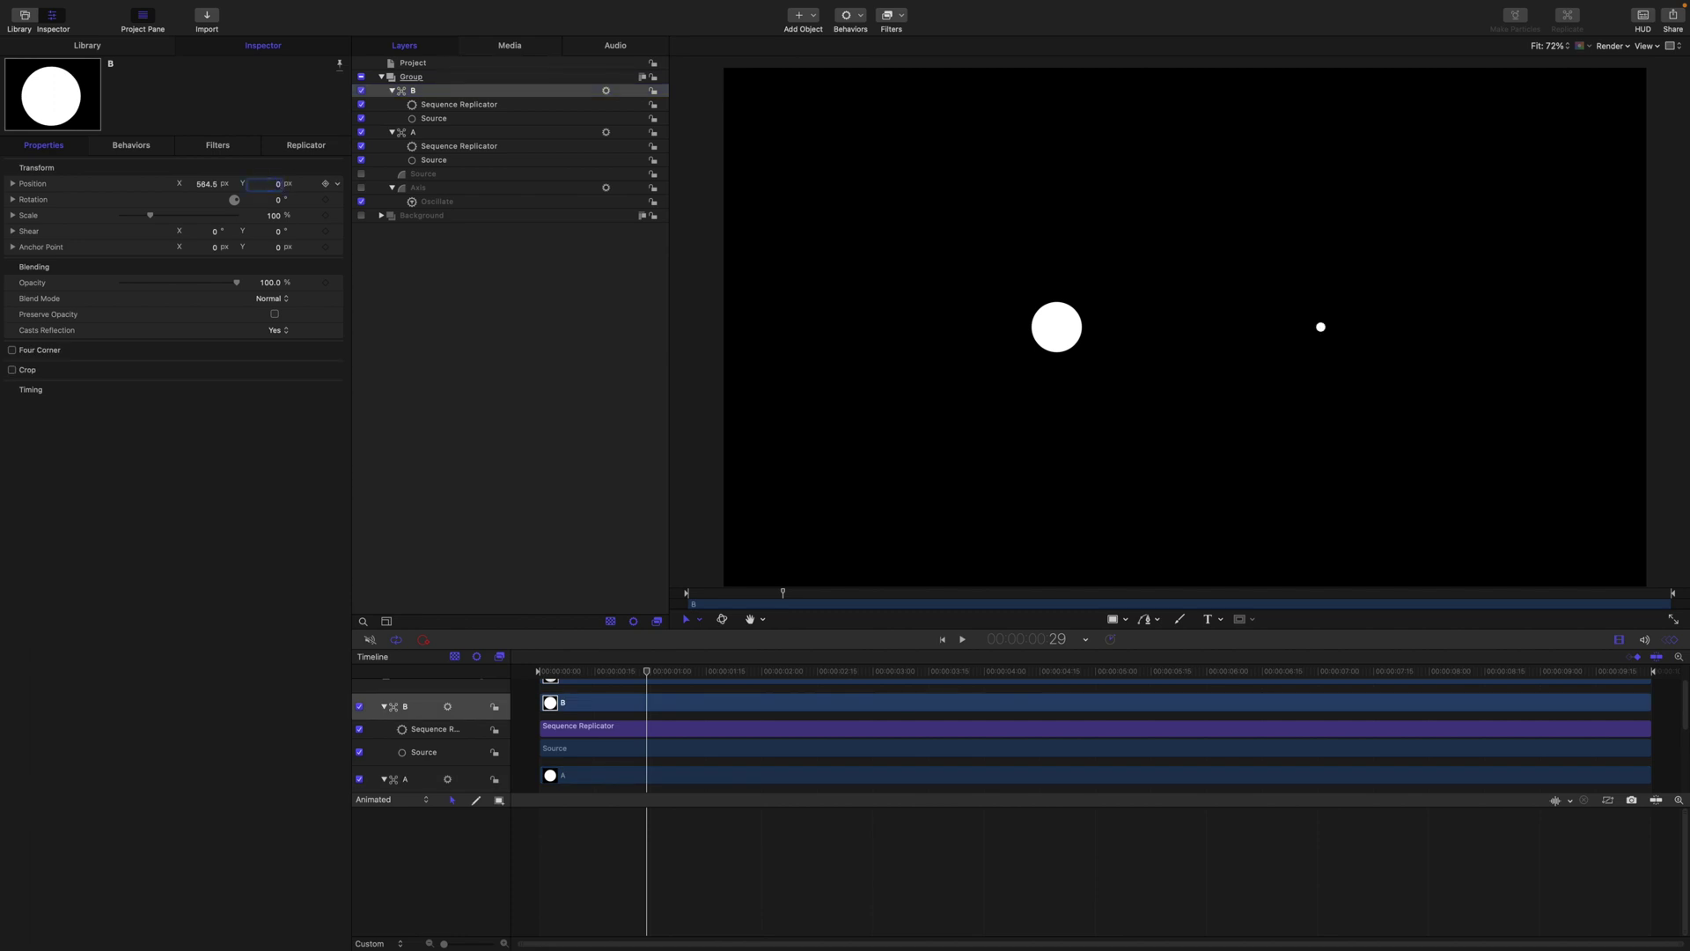
pyautogui.click(361, 187)
pyautogui.press('space')
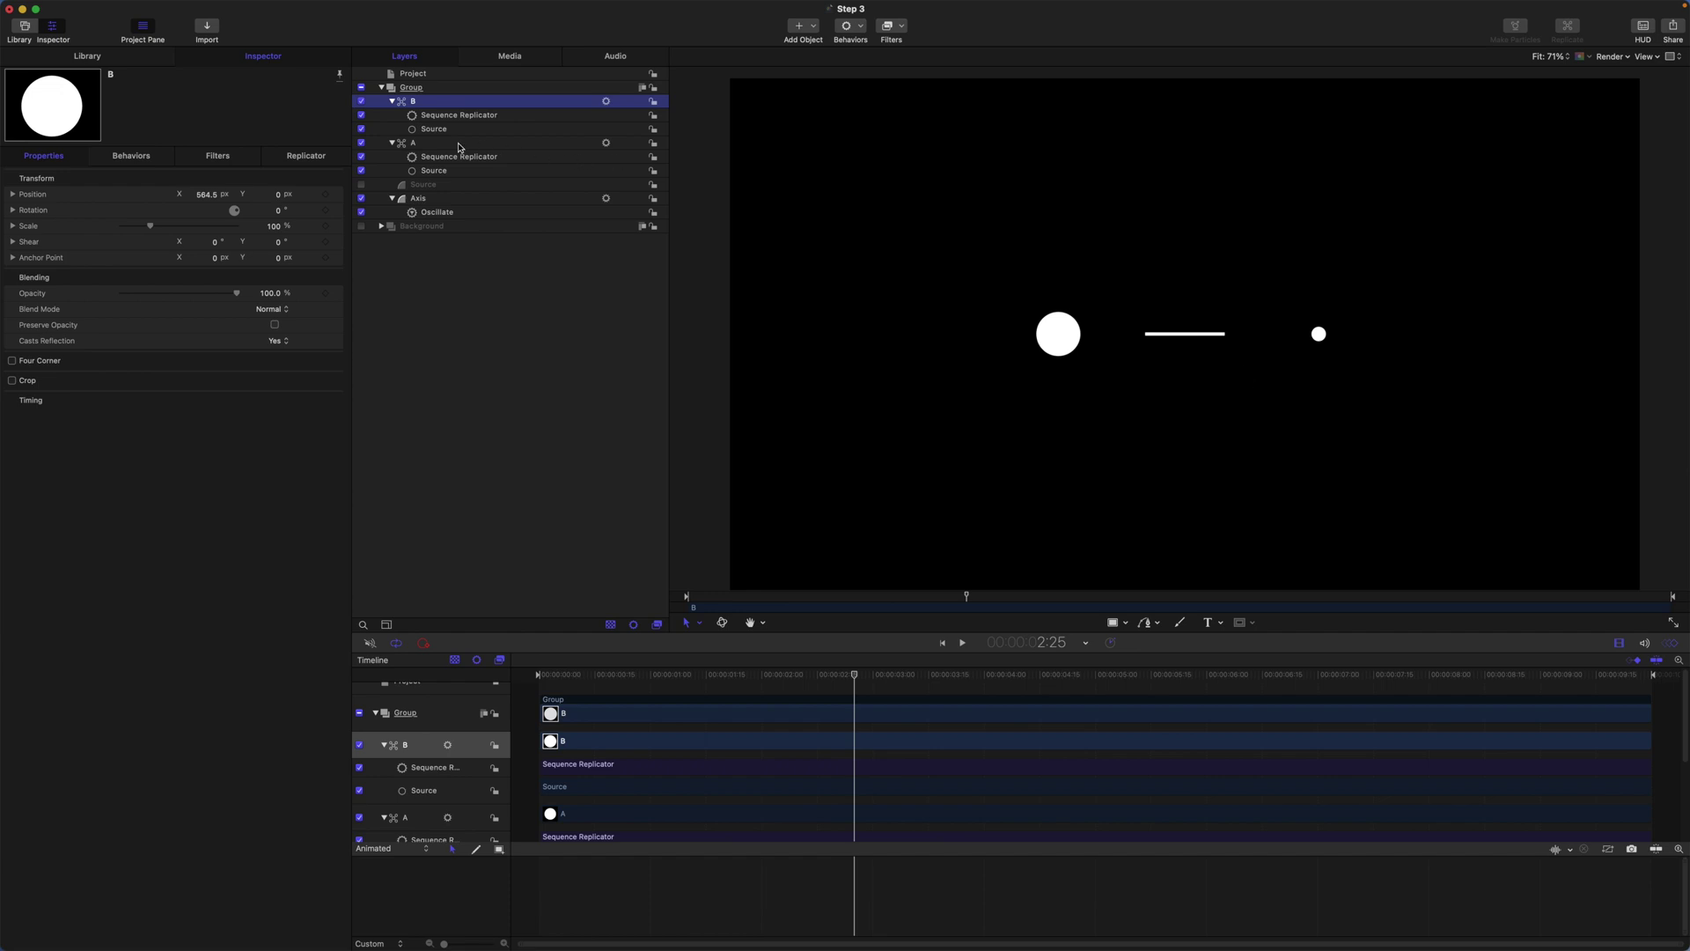
# Set Position X to 0 for replicators B and A, then switch off layer B
pyautogui.doubleClick(207, 195)
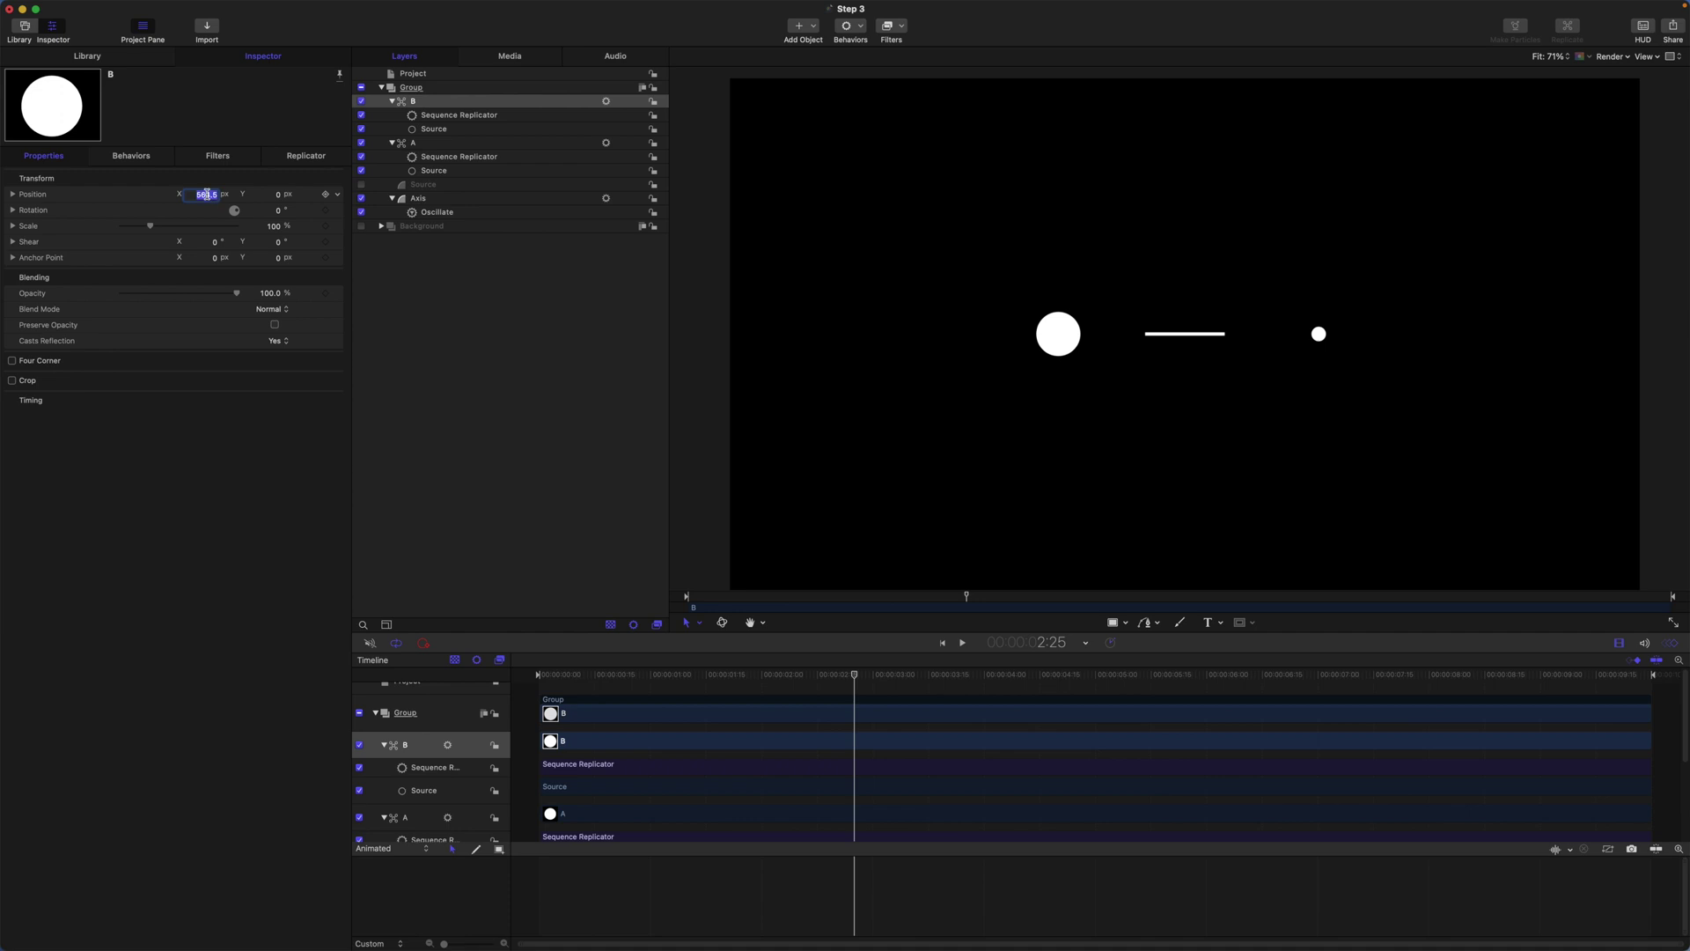
pyautogui.write('0')
pyautogui.press('Return')
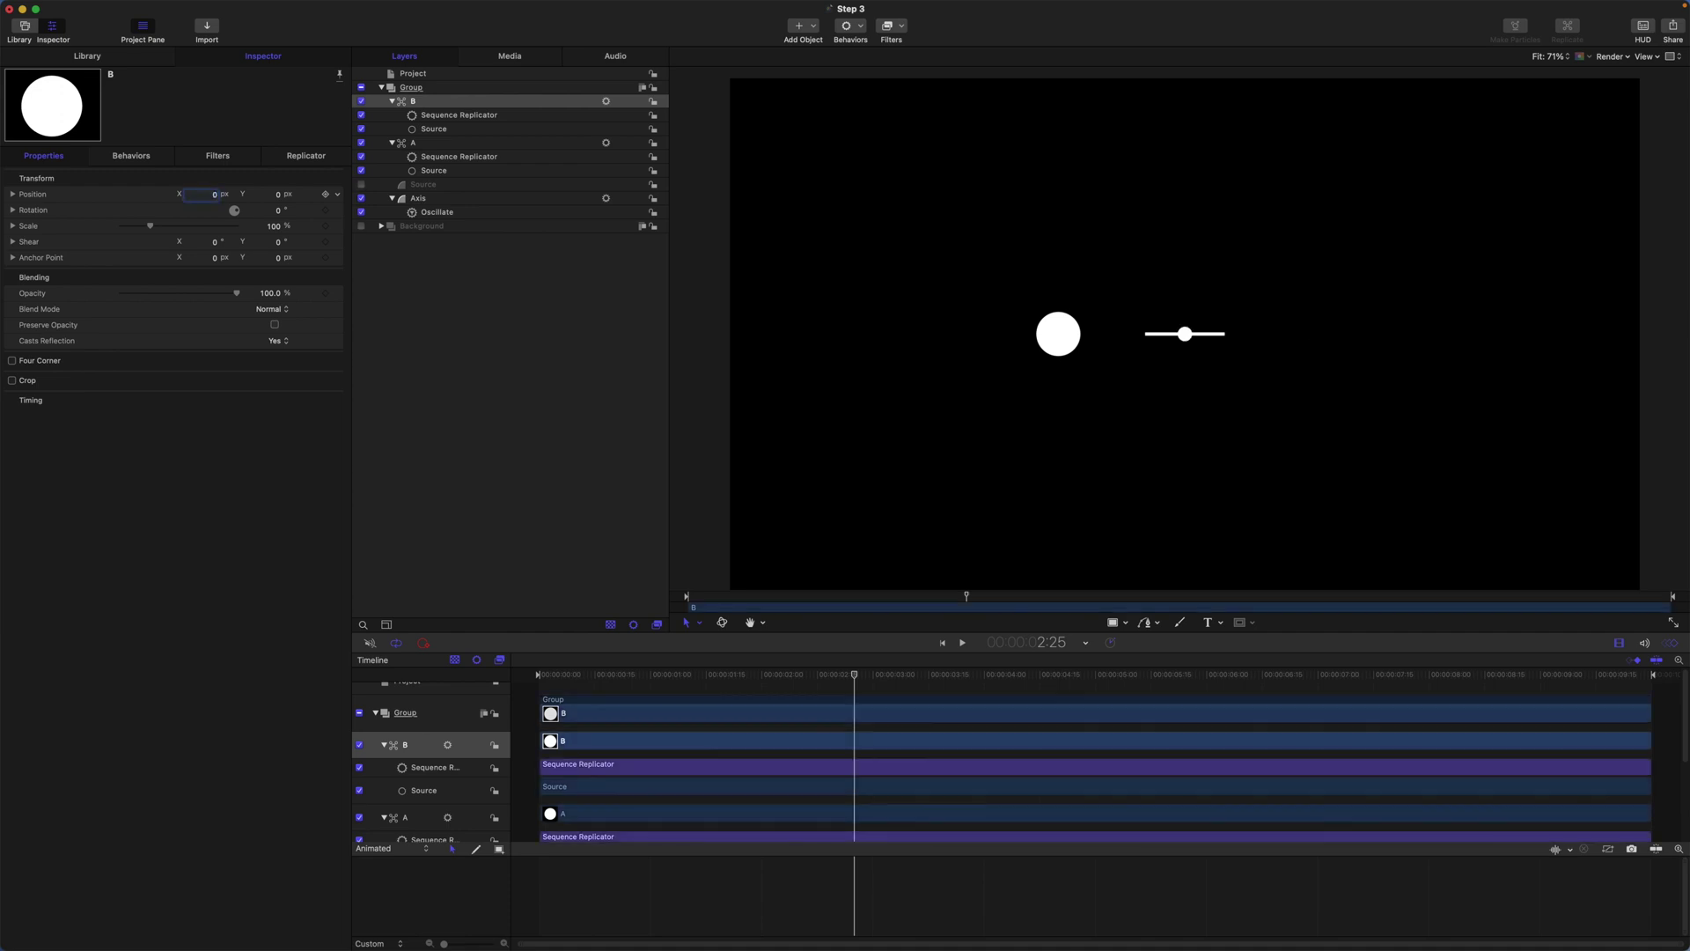
pyautogui.click(413, 143)
pyautogui.doubleClick(204, 194)
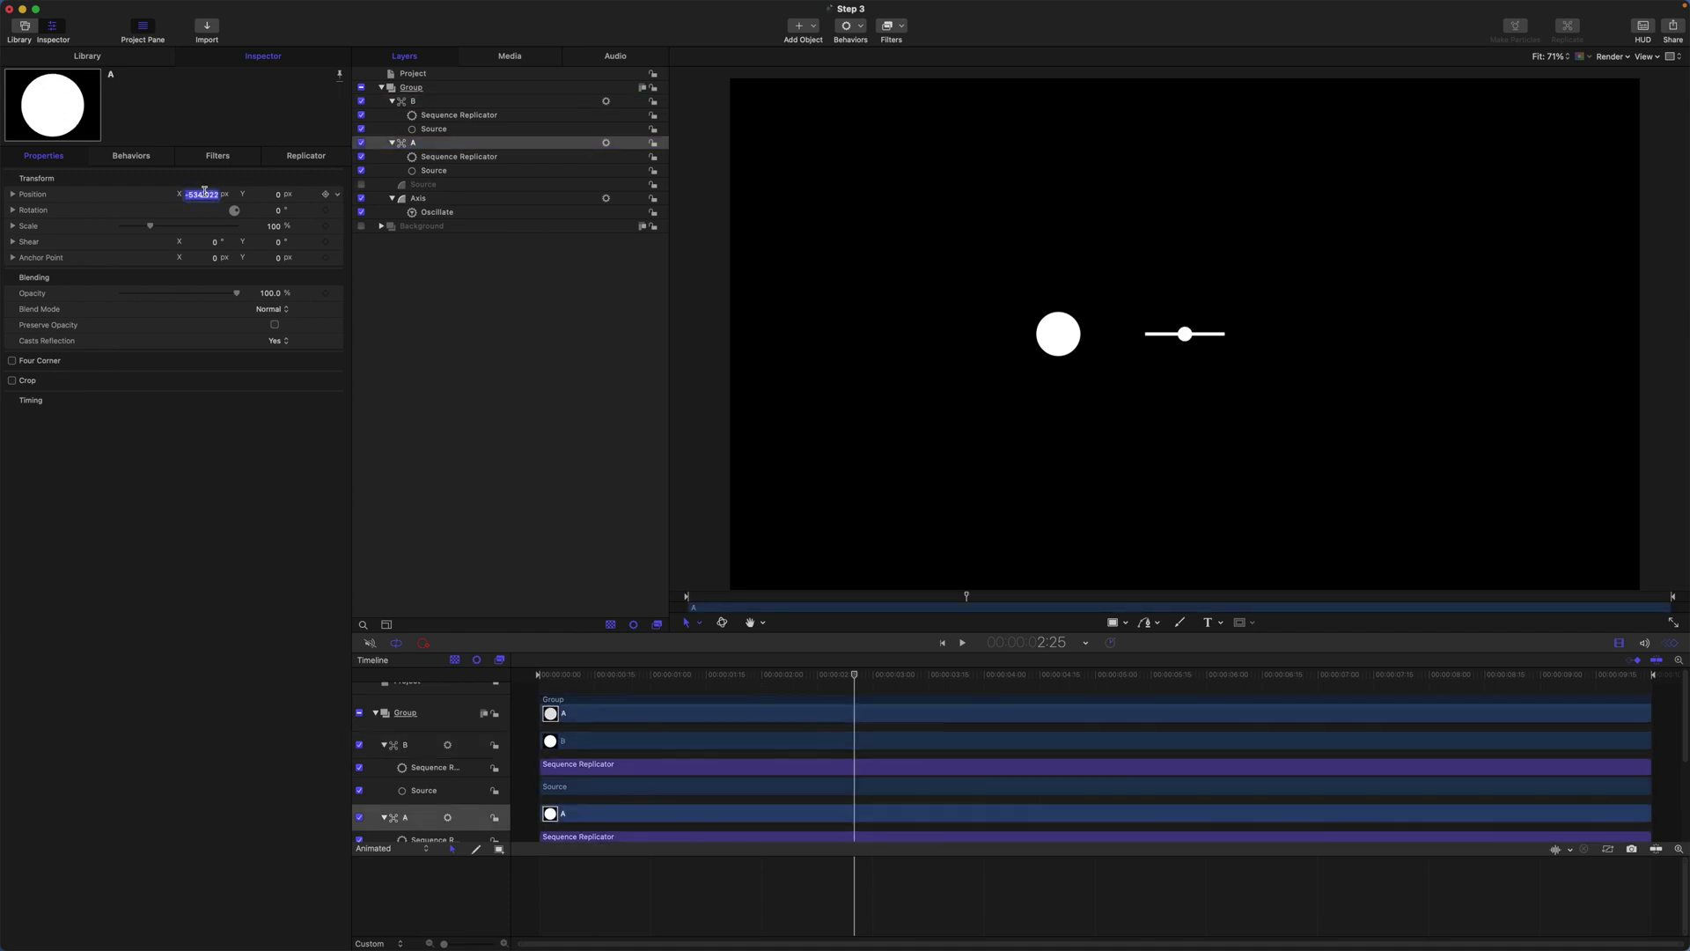
pyautogui.write('0')
pyautogui.press('Return')
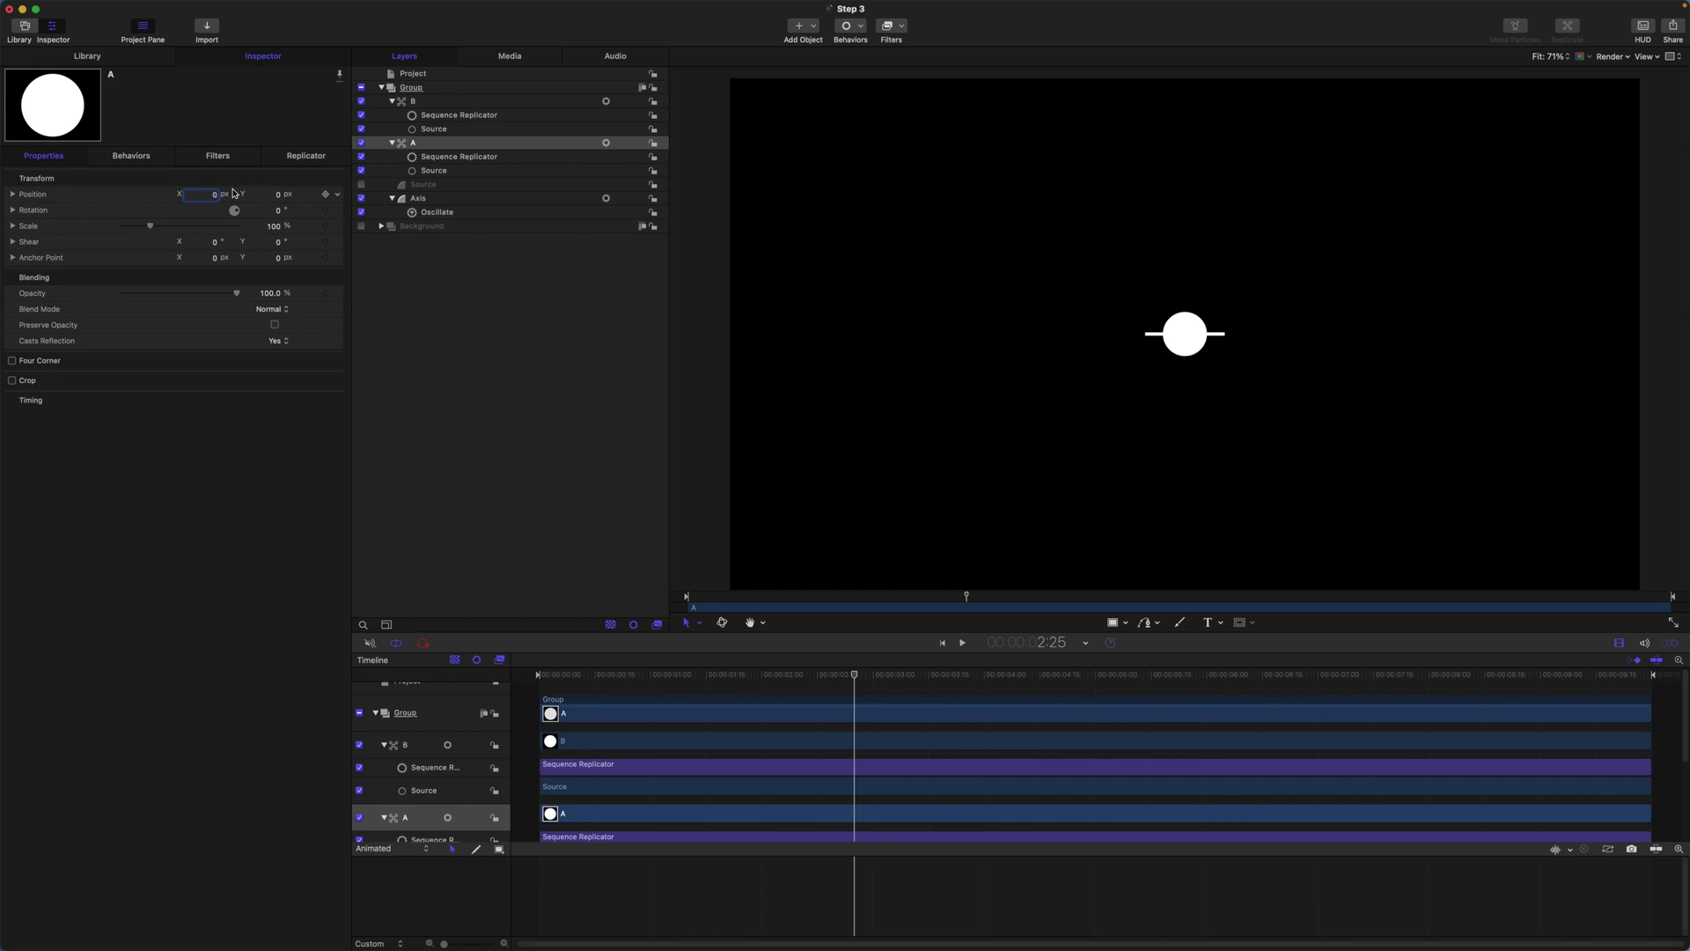
pyautogui.click(361, 101)
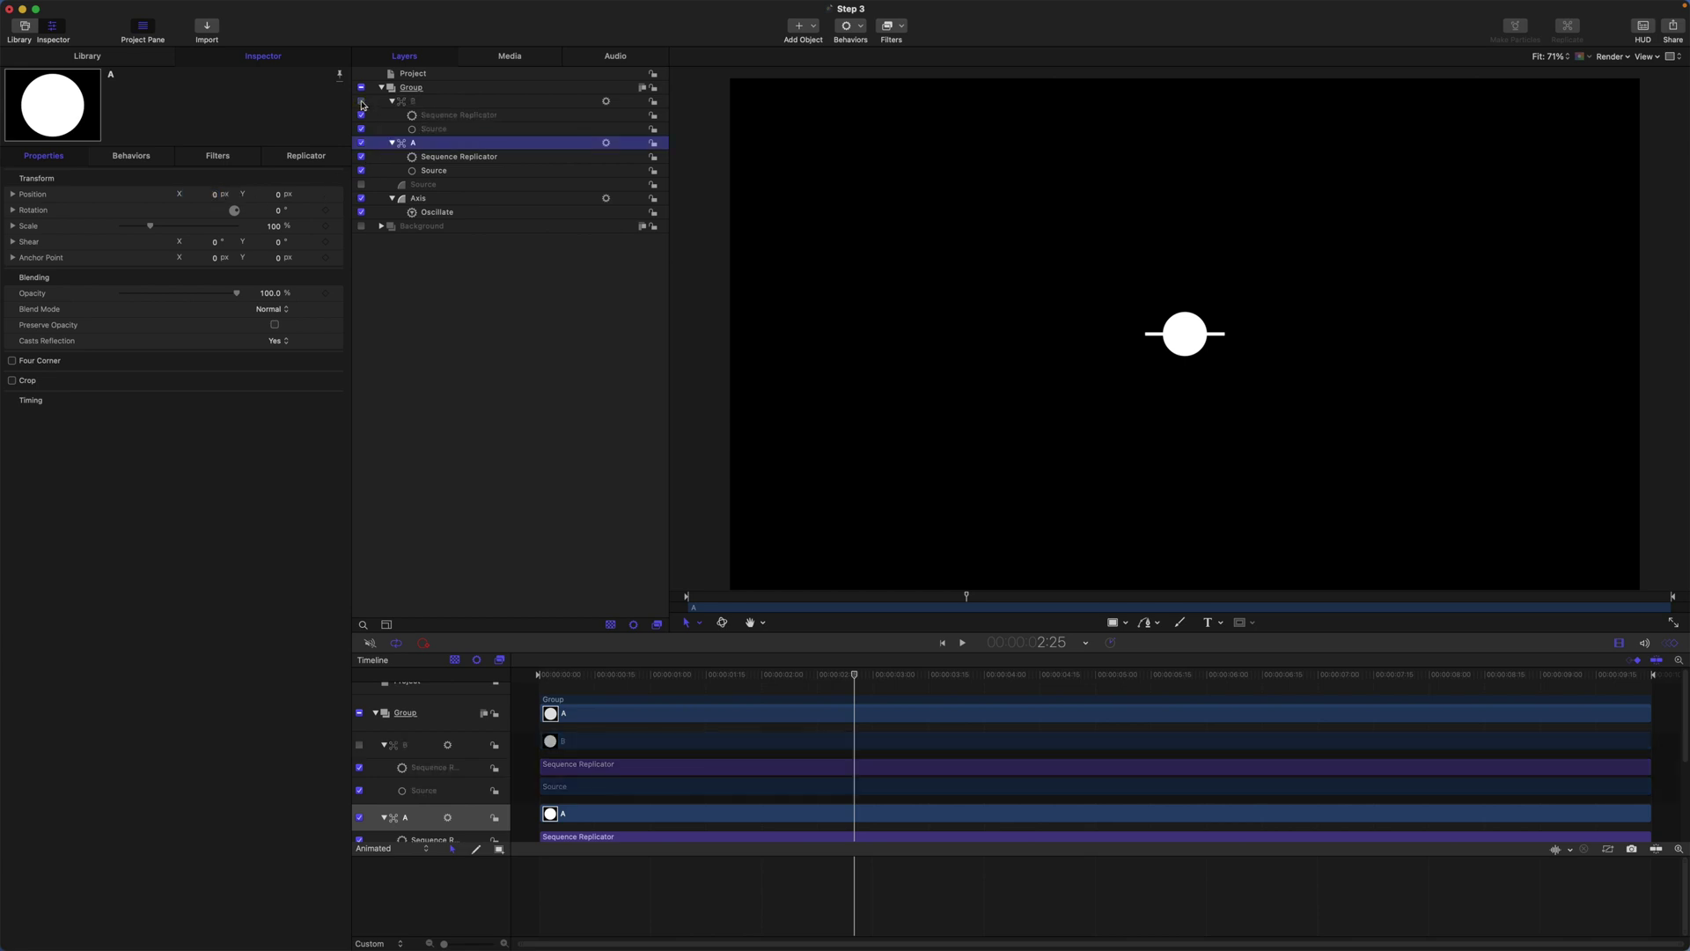
# Add an Oscillate behavior to A's Position X with speed 30
pyautogui.click(12, 194)
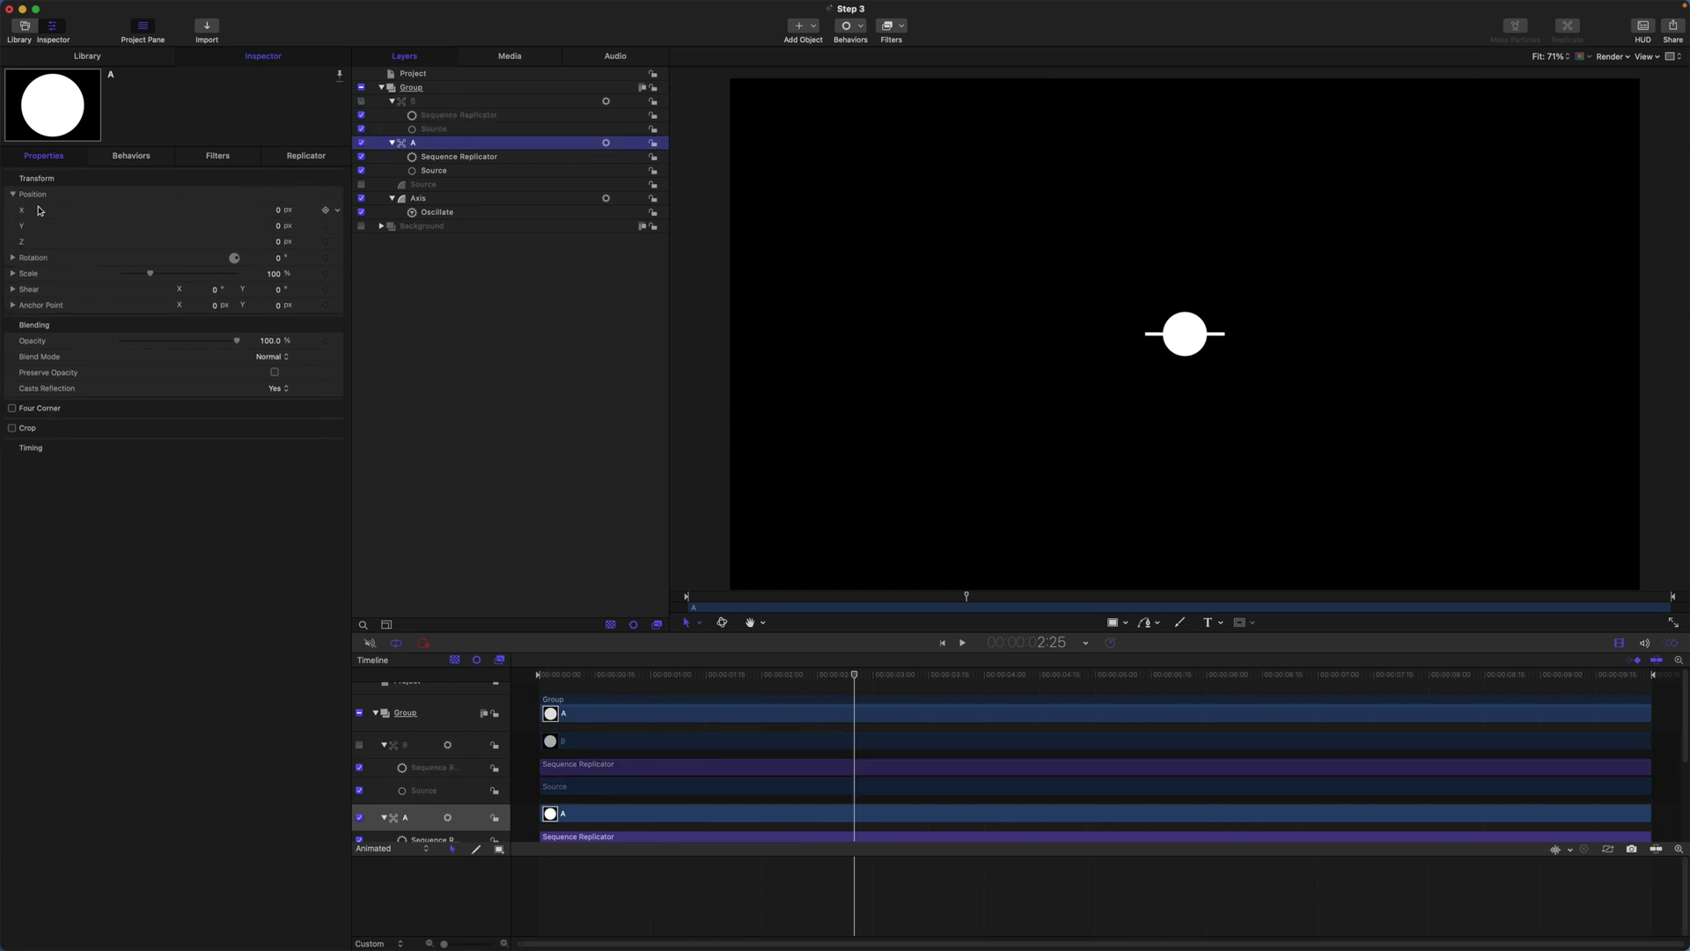
pyautogui.click(340, 211)
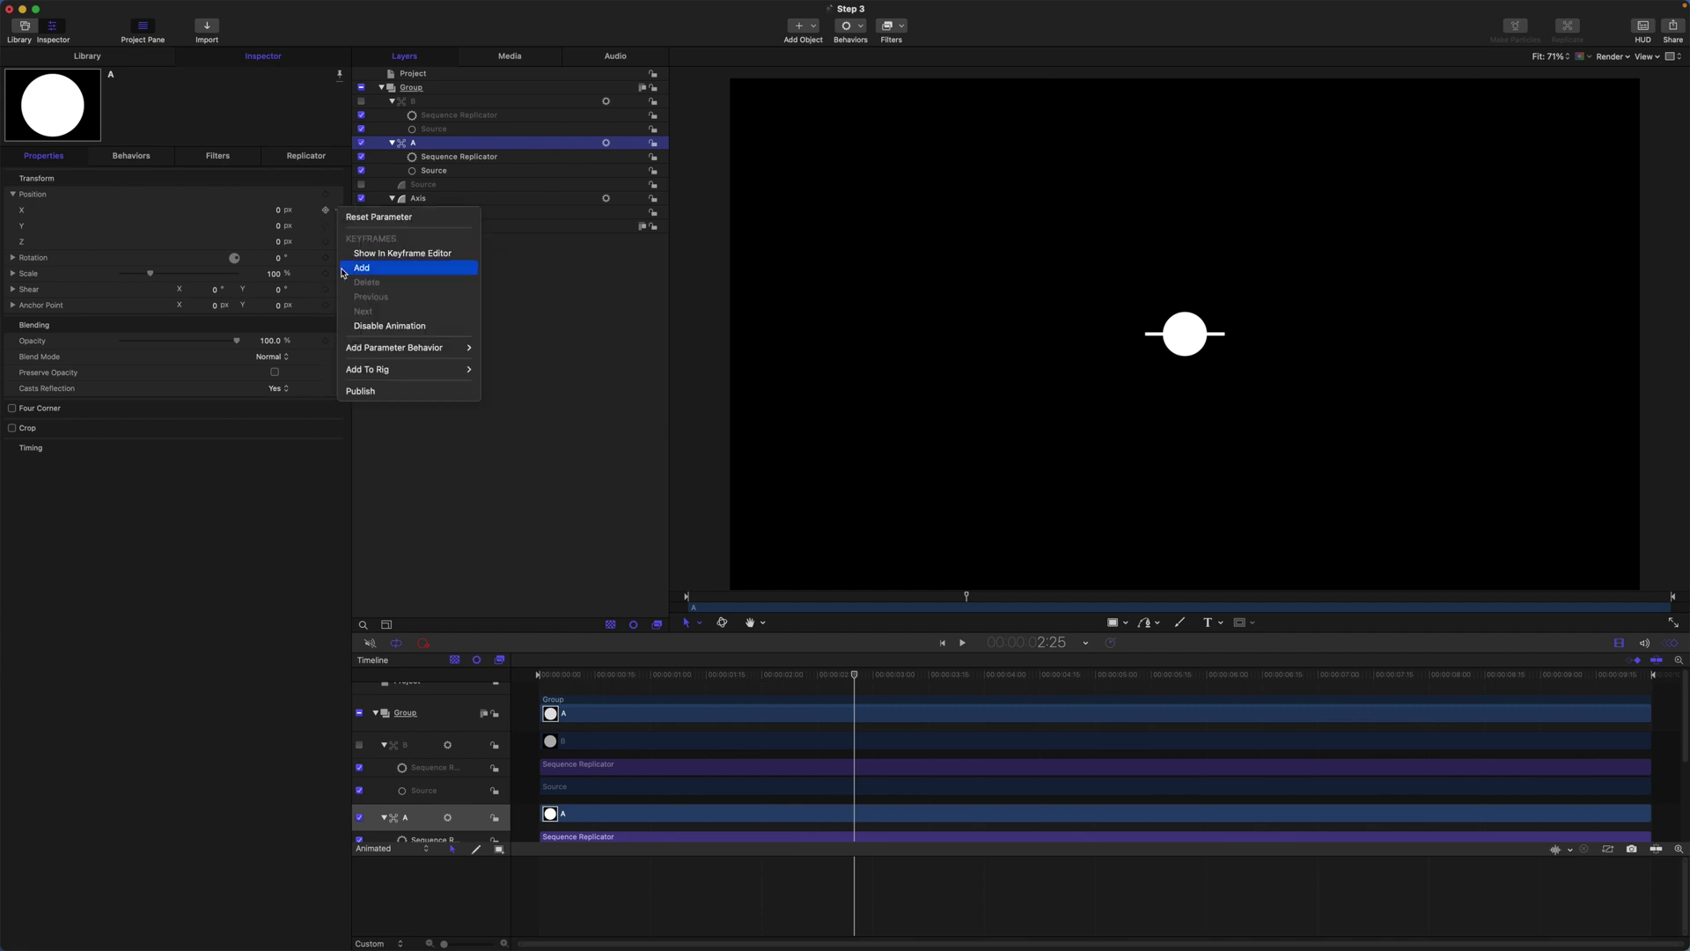
pyautogui.moveTo(403, 348)
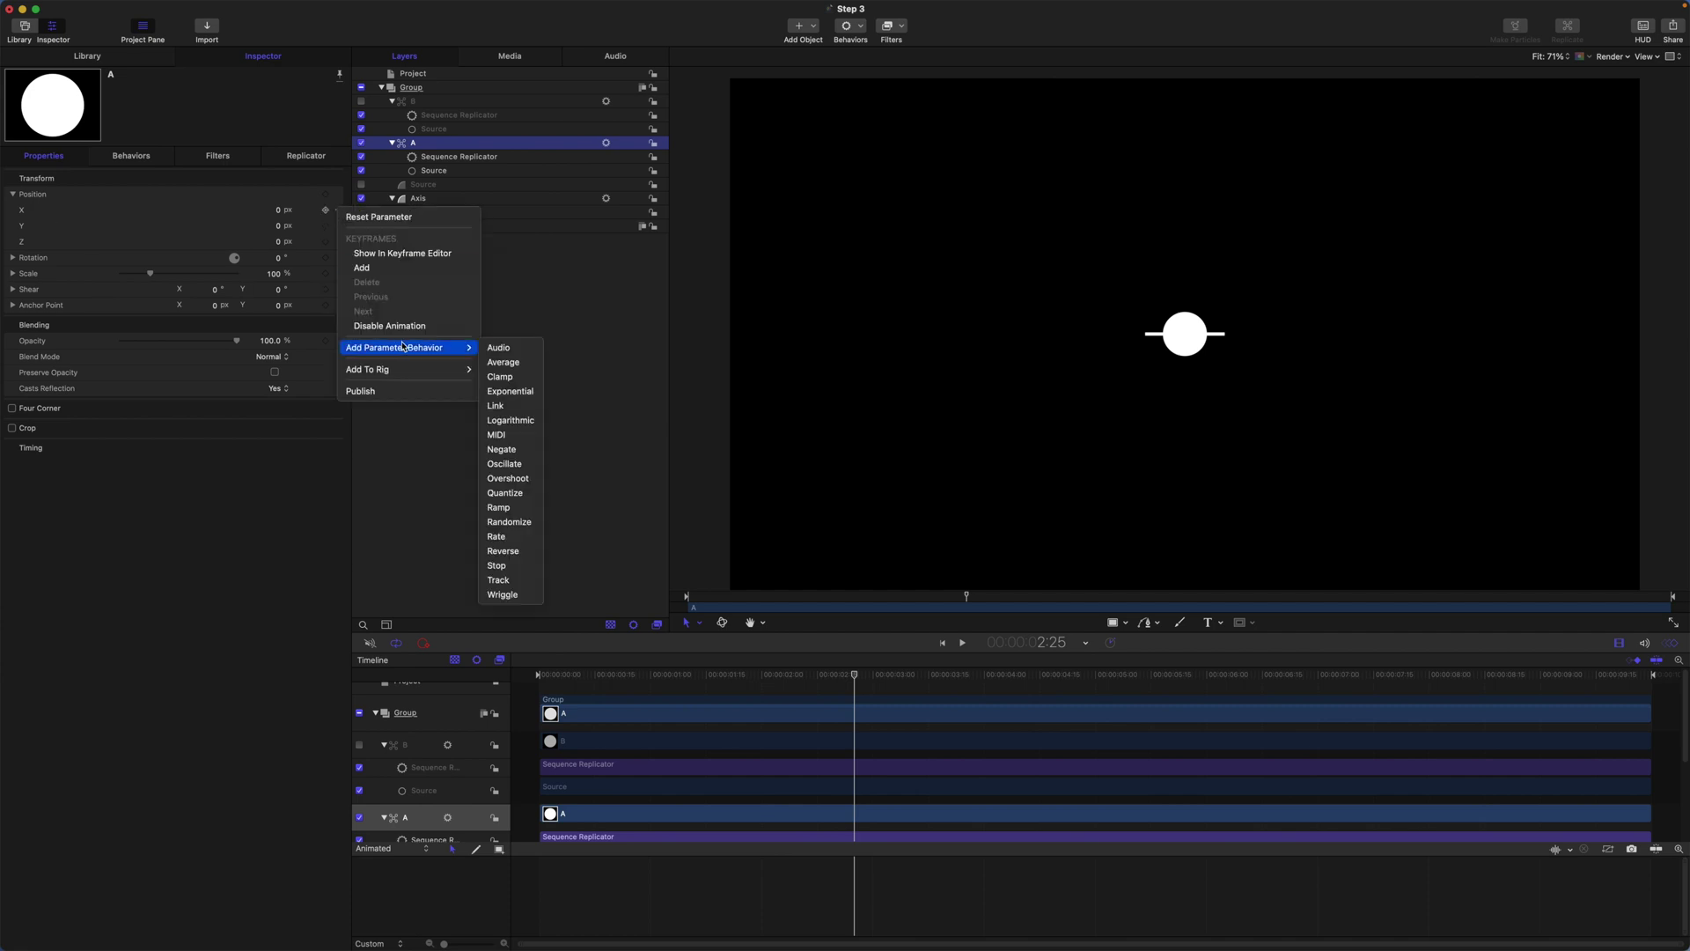
pyautogui.click(504, 463)
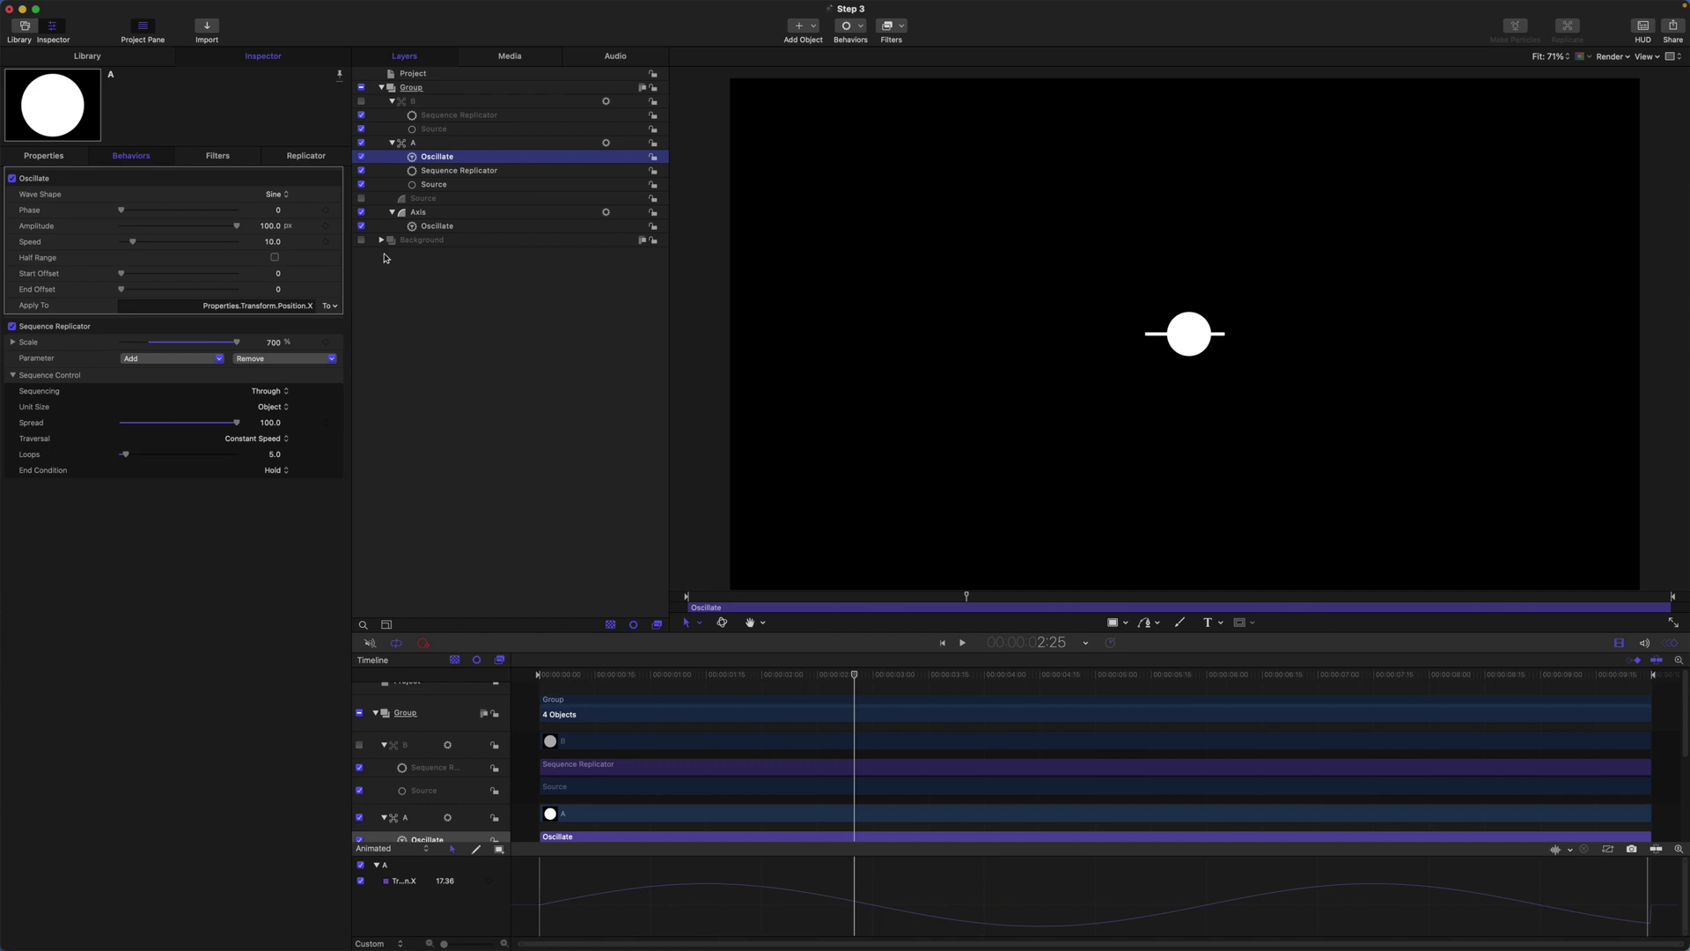
pyautogui.click(273, 242)
pyautogui.write('30')
pyautogui.press('Return')
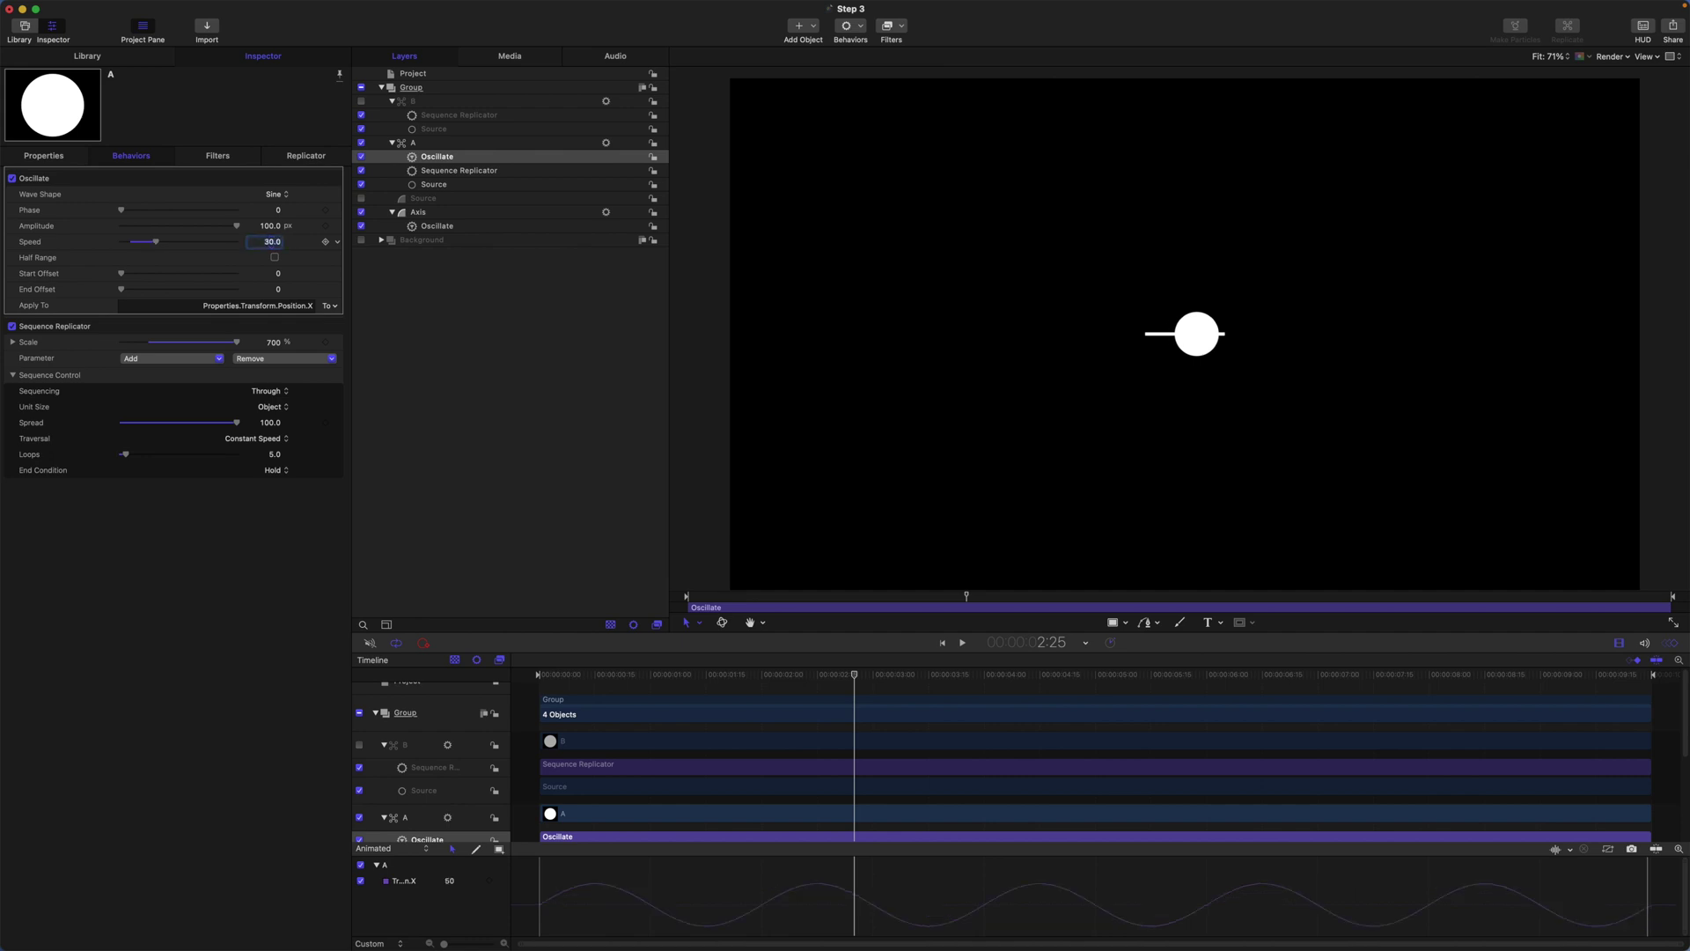
# Set the oscillation amplitude to -332, rewind, and play the animation
pyautogui.click(271, 227)
pyautogui.press('BackSpace')
pyautogui.write('-332')
pyautogui.press('Return')
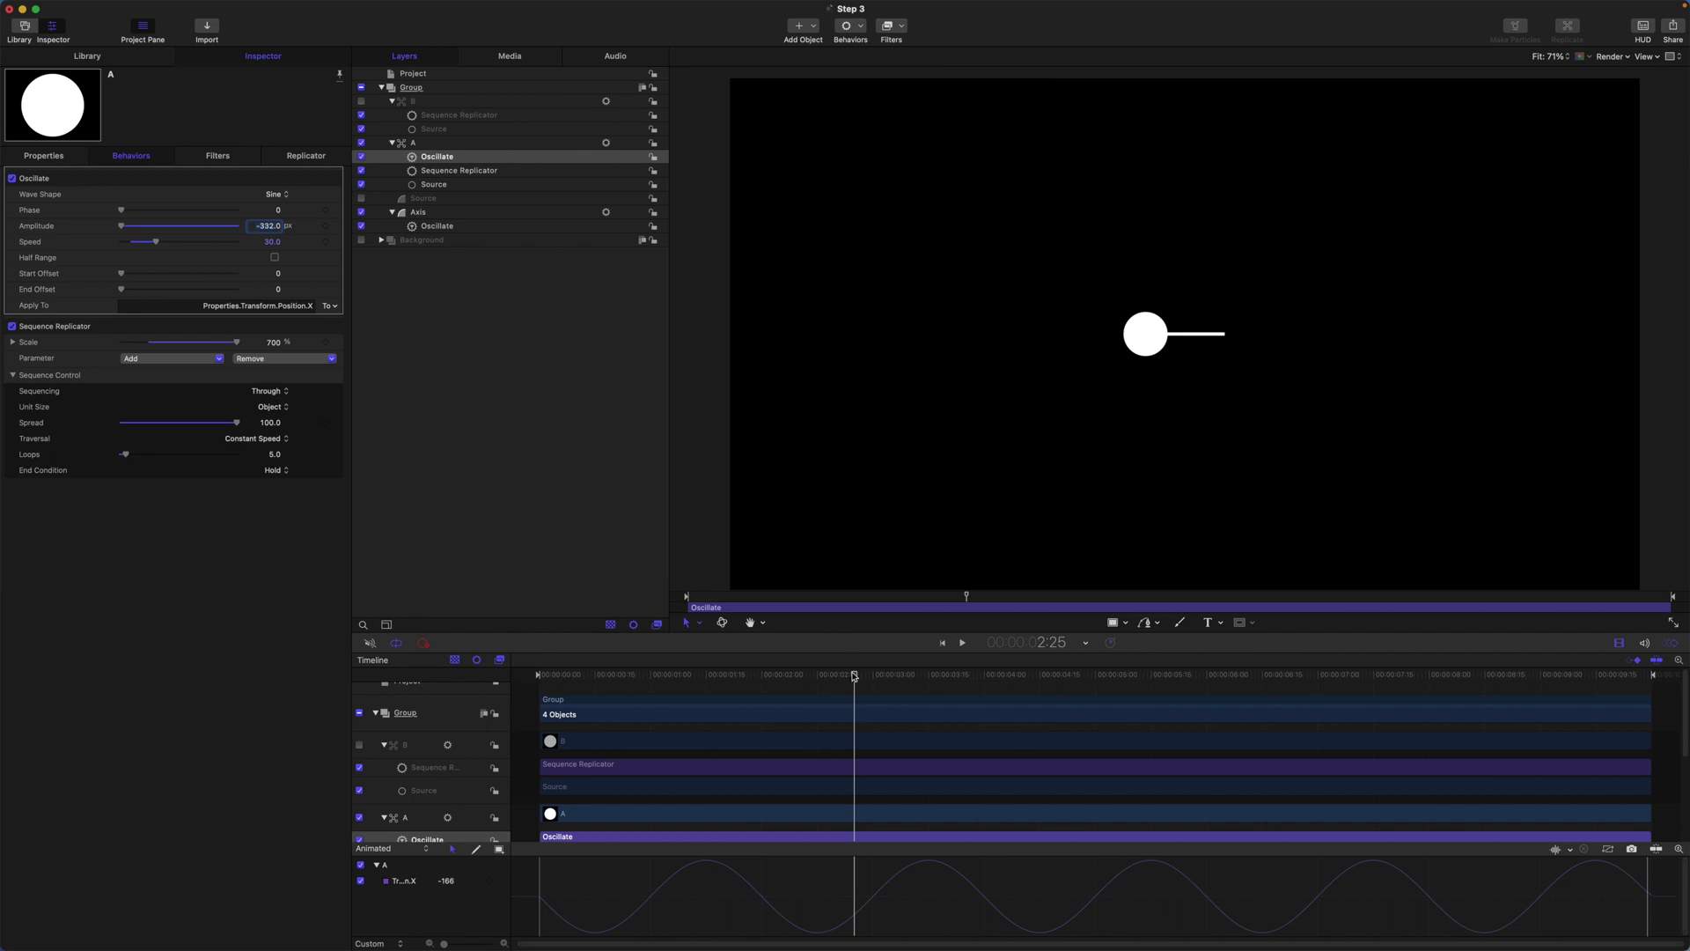
pyautogui.moveTo(853, 676); pyautogui.dragTo(539, 676)
pyautogui.press('space')
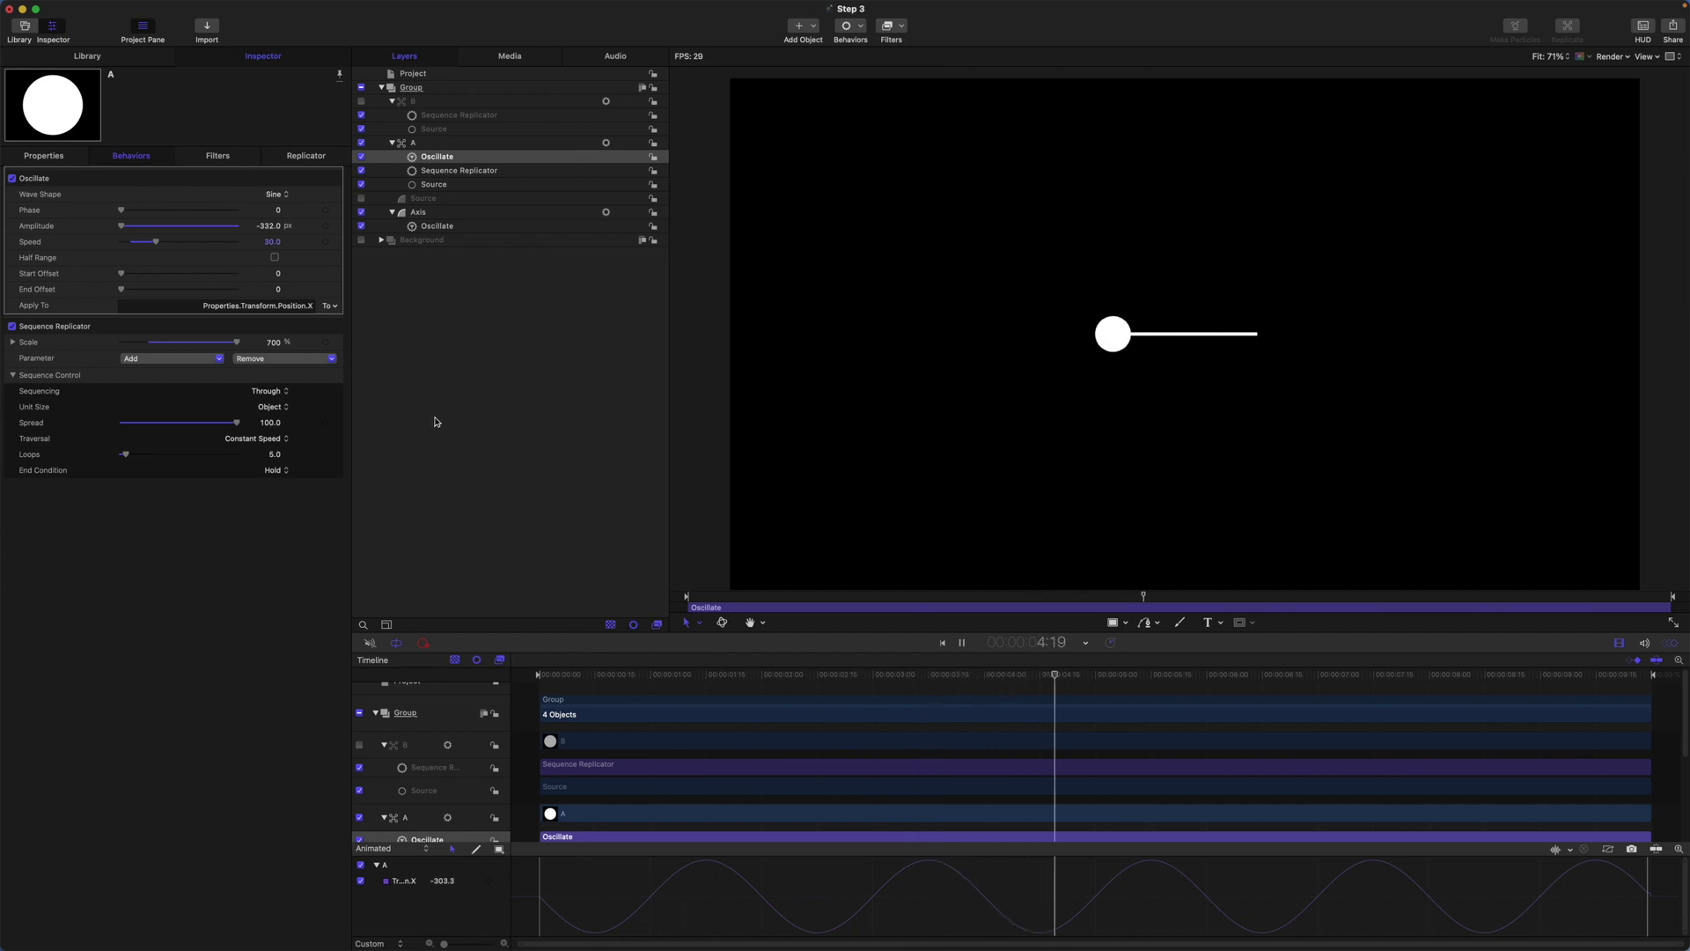
# Re-enable B, copy A's Oscillate onto it with phase 3.2, preview, and return to start
pyautogui.press('space')
pyautogui.click(361, 102)
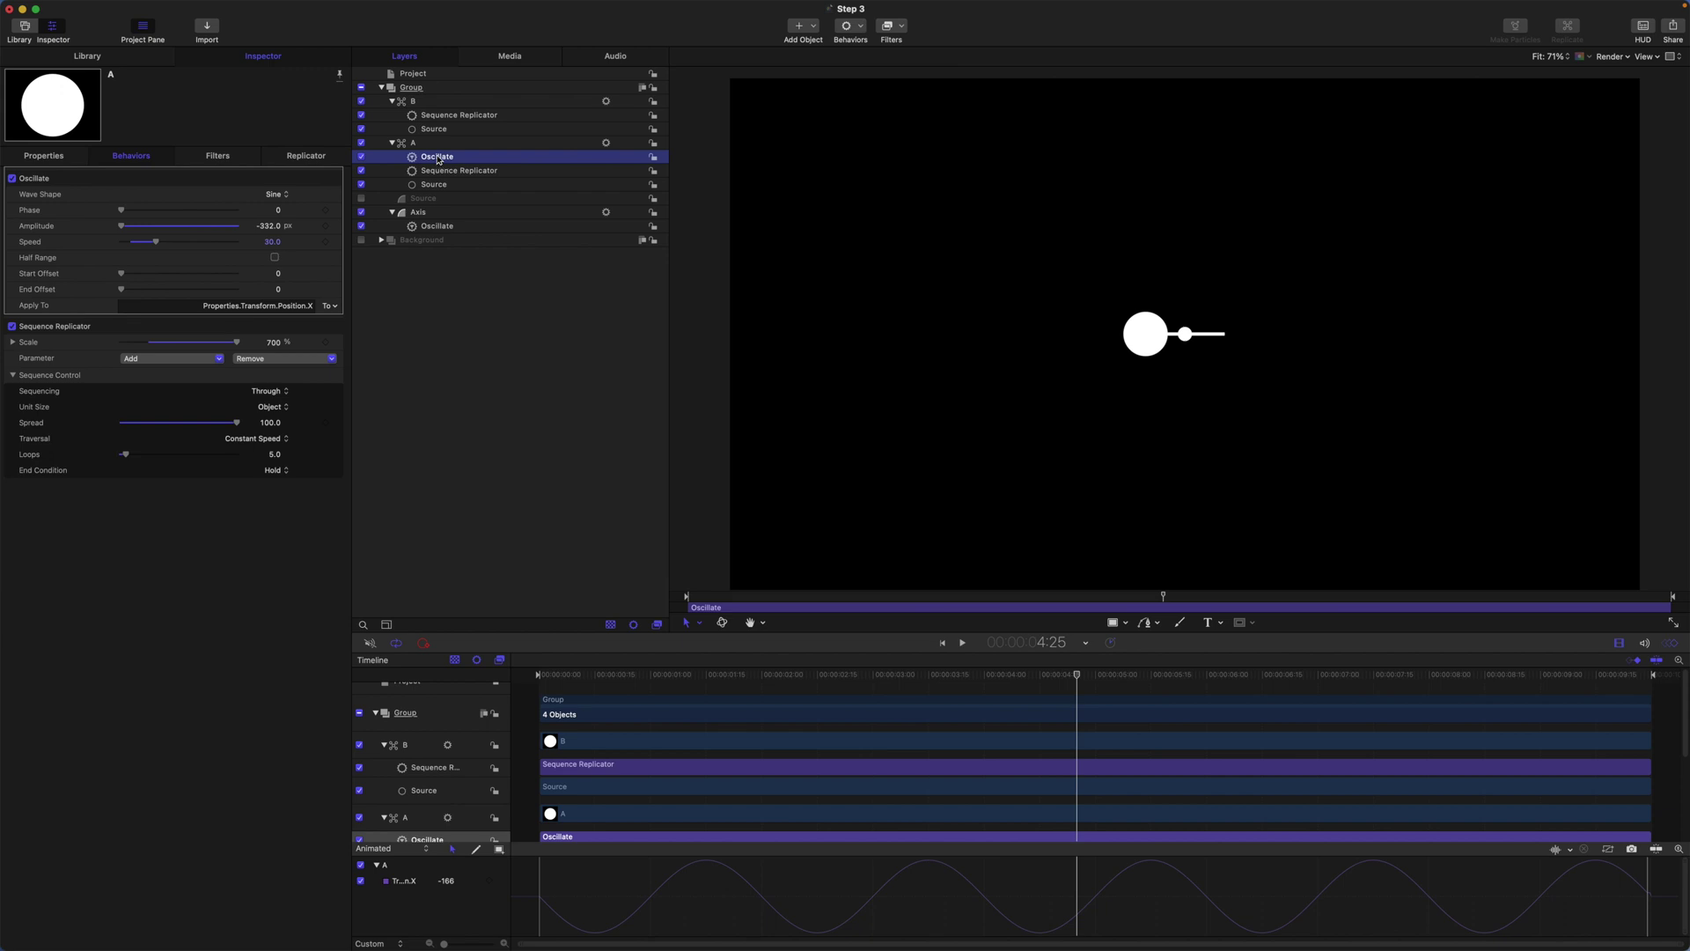
pyautogui.moveTo(438, 160); pyautogui.dragTo(428, 104)
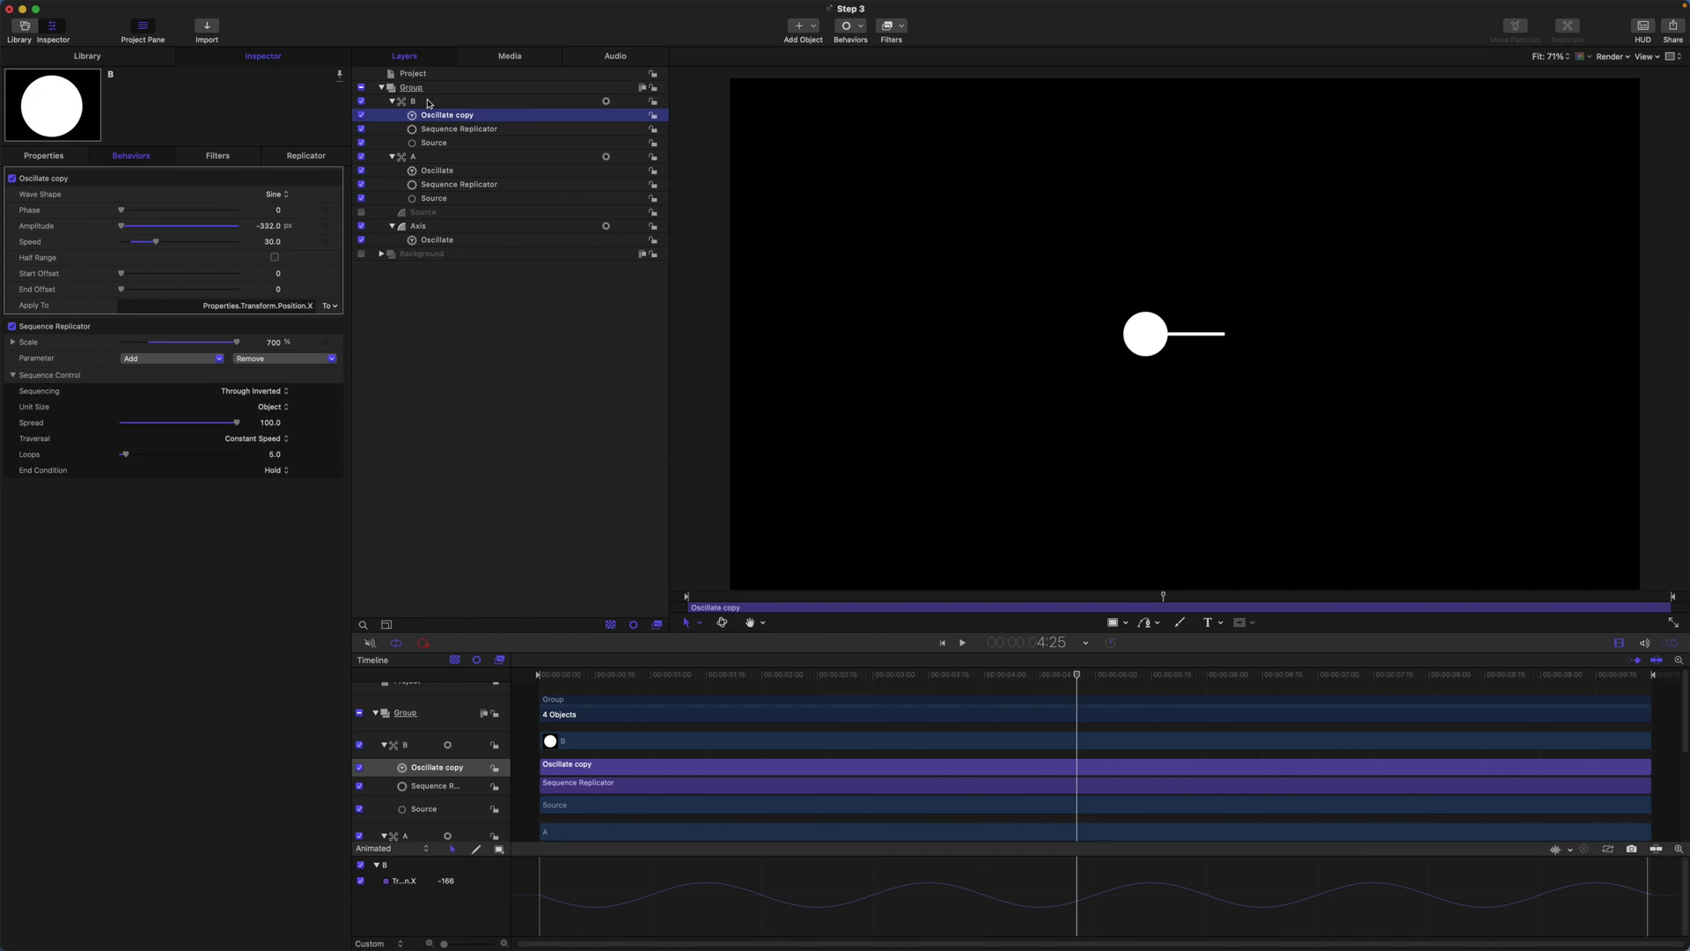
pyautogui.click(278, 211)
pyautogui.write('3.2')
pyautogui.press('Return')
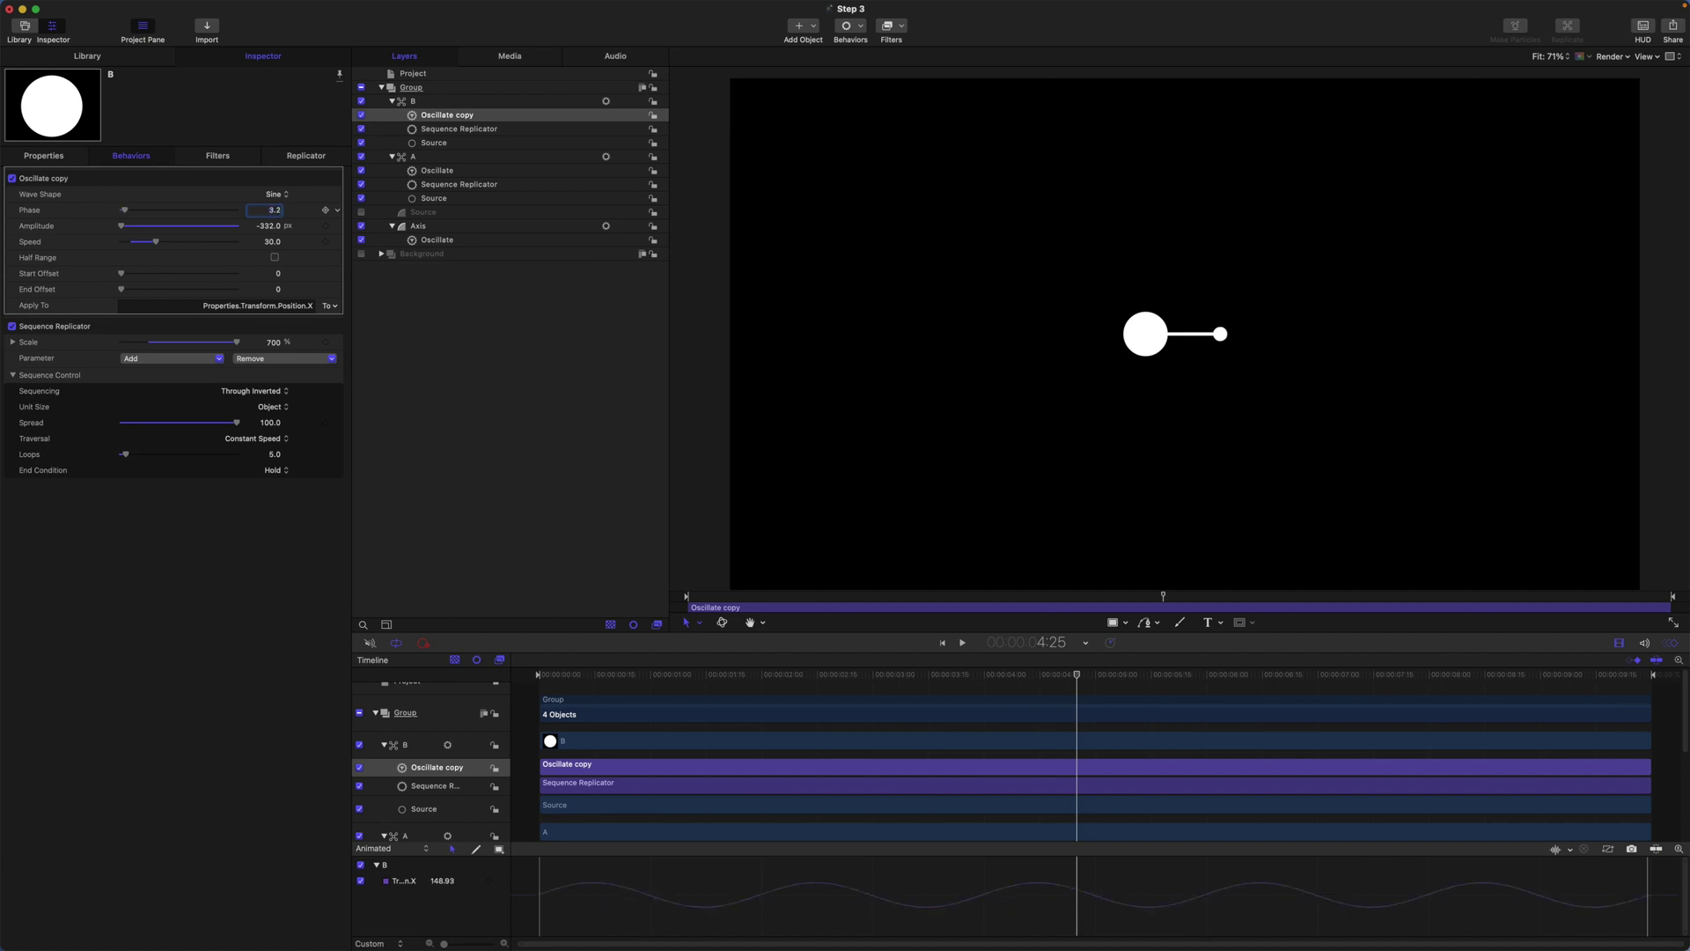
pyautogui.press('space')
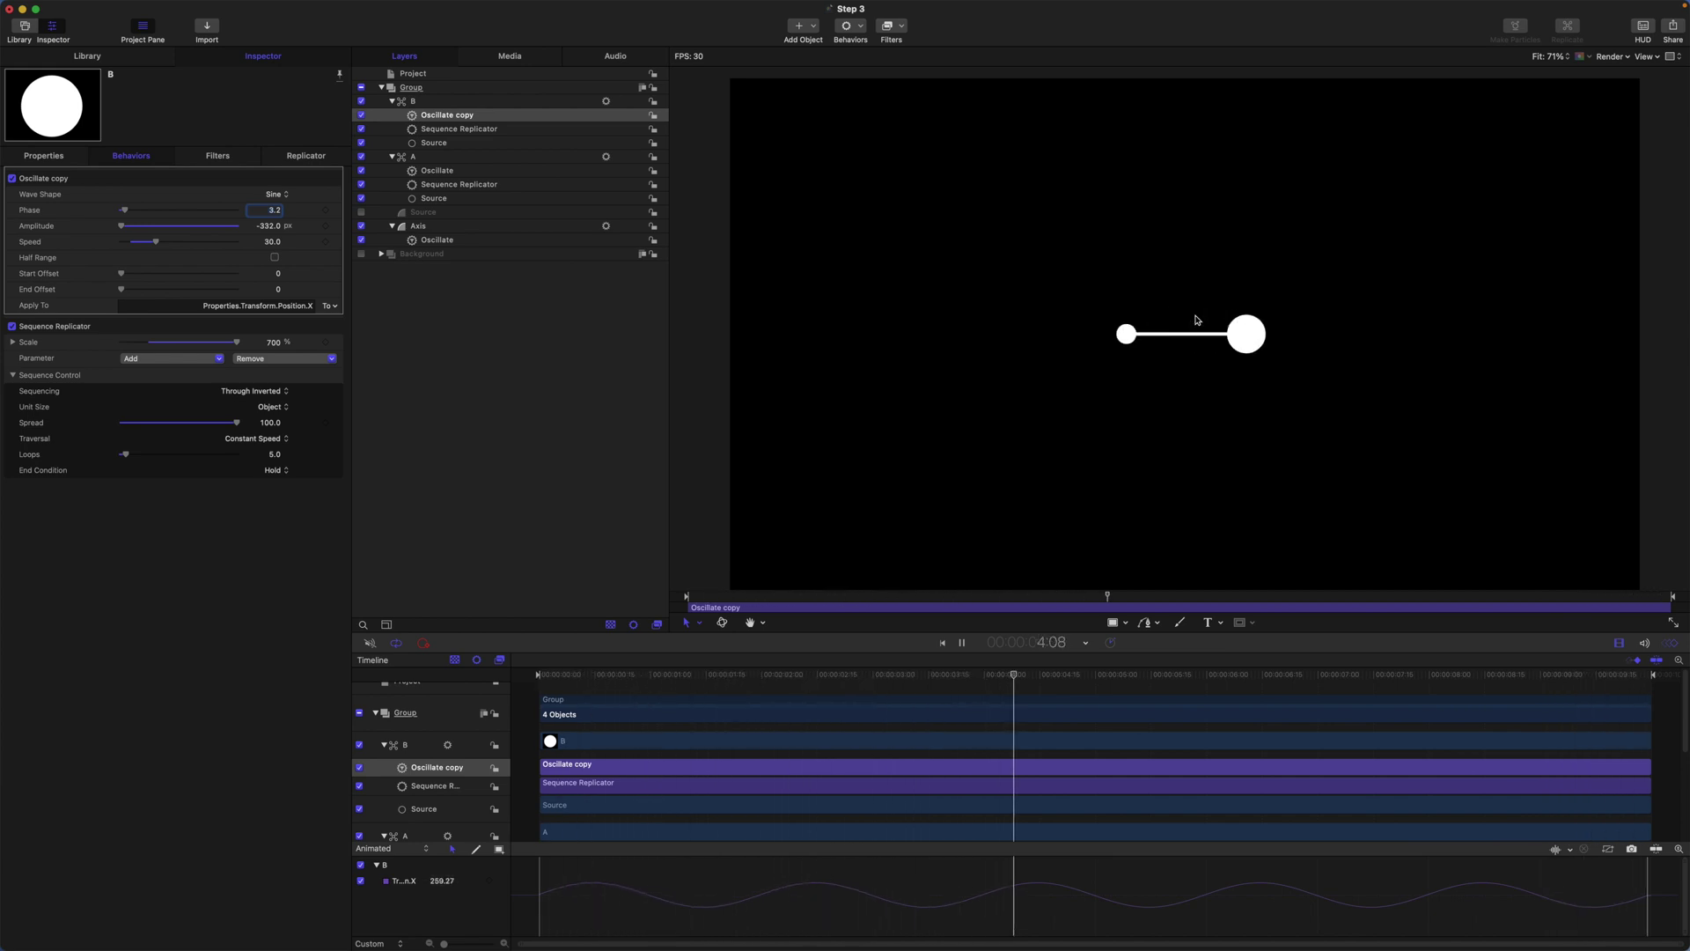
pyautogui.press('space')
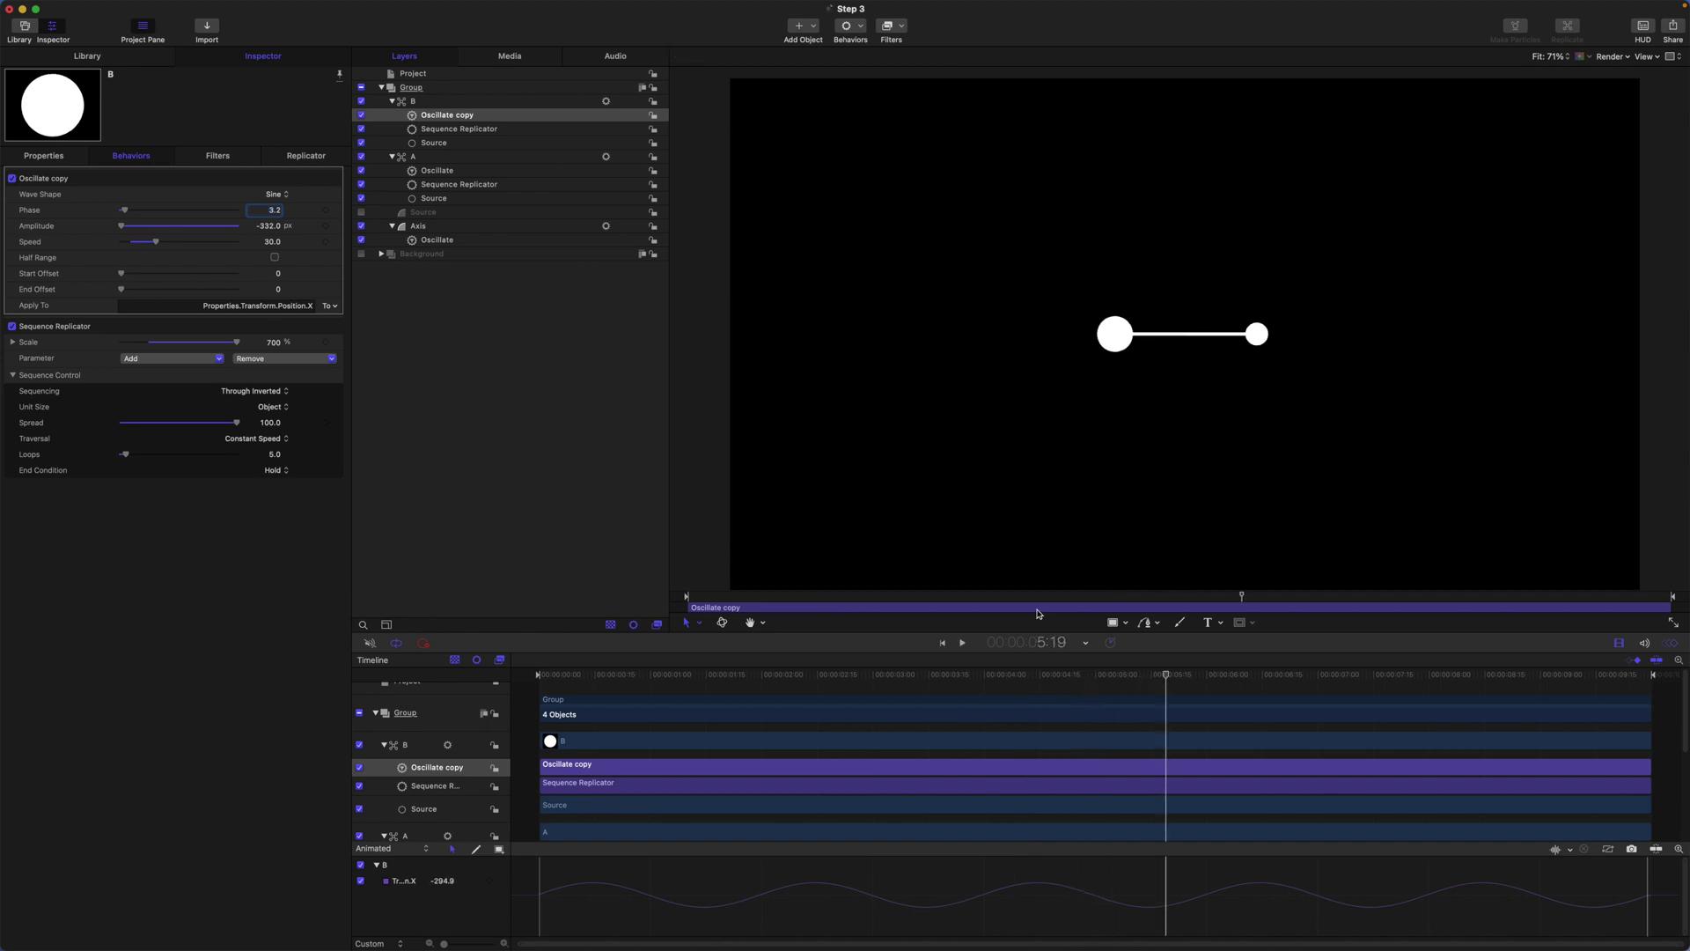
pyautogui.click(943, 643)
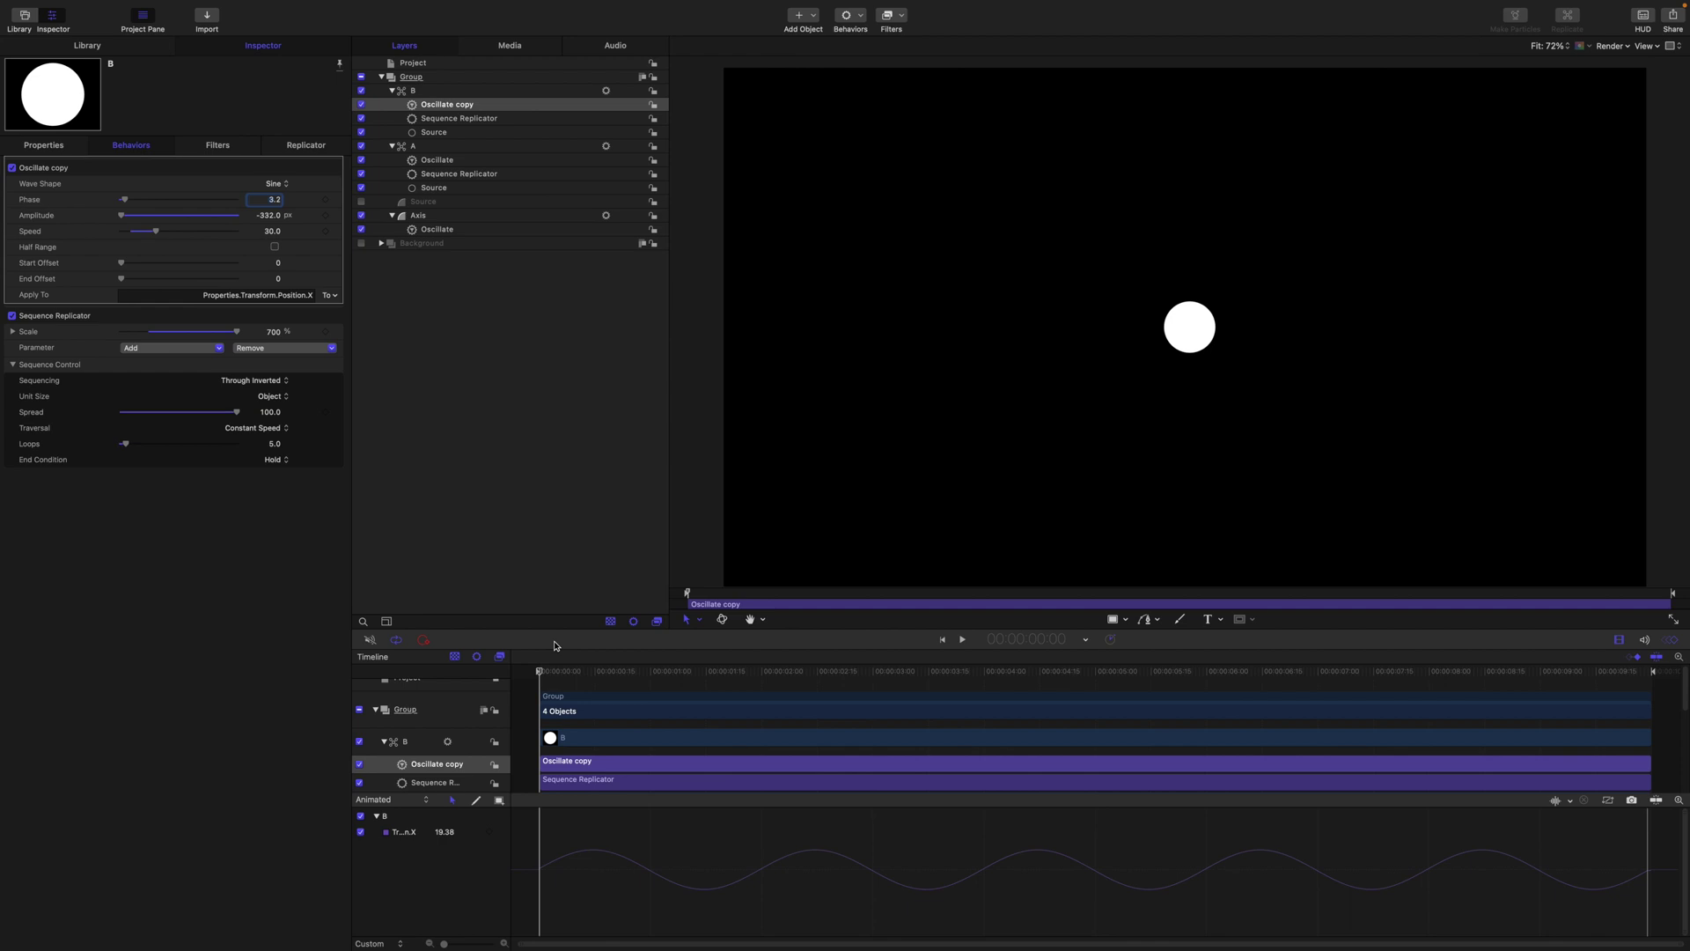
# Delete the Oscillate behaviors from layers B and A
pyautogui.click(414, 93)
pyautogui.click(430, 105)
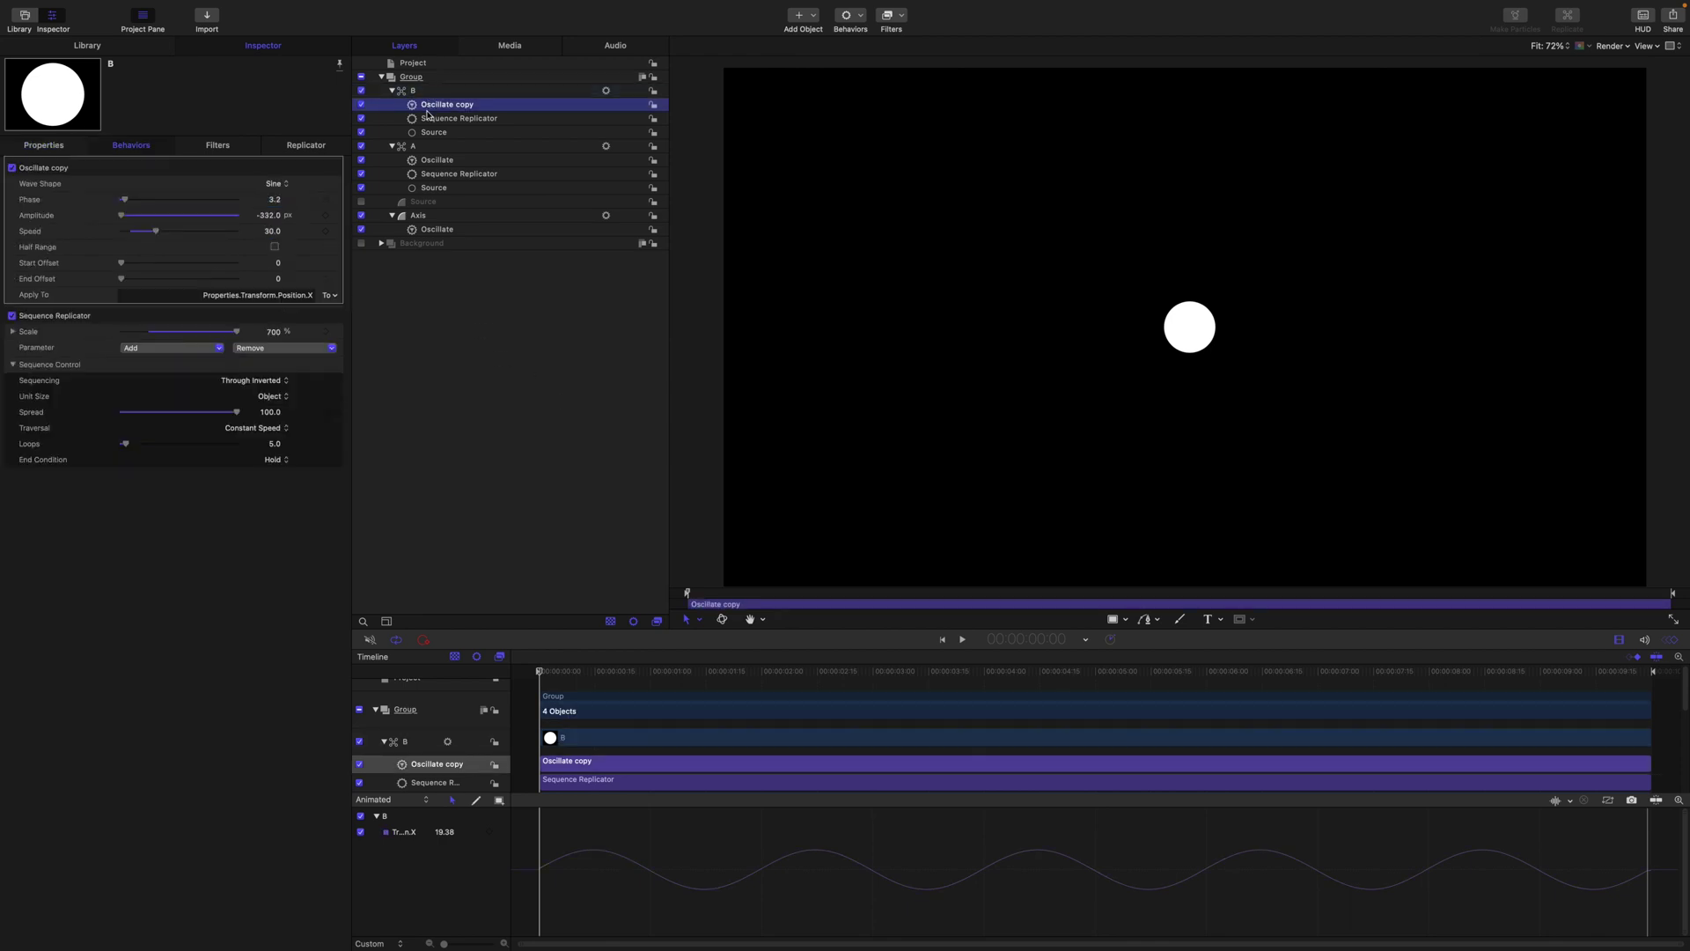
pyautogui.press('Delete')
pyautogui.click(436, 147)
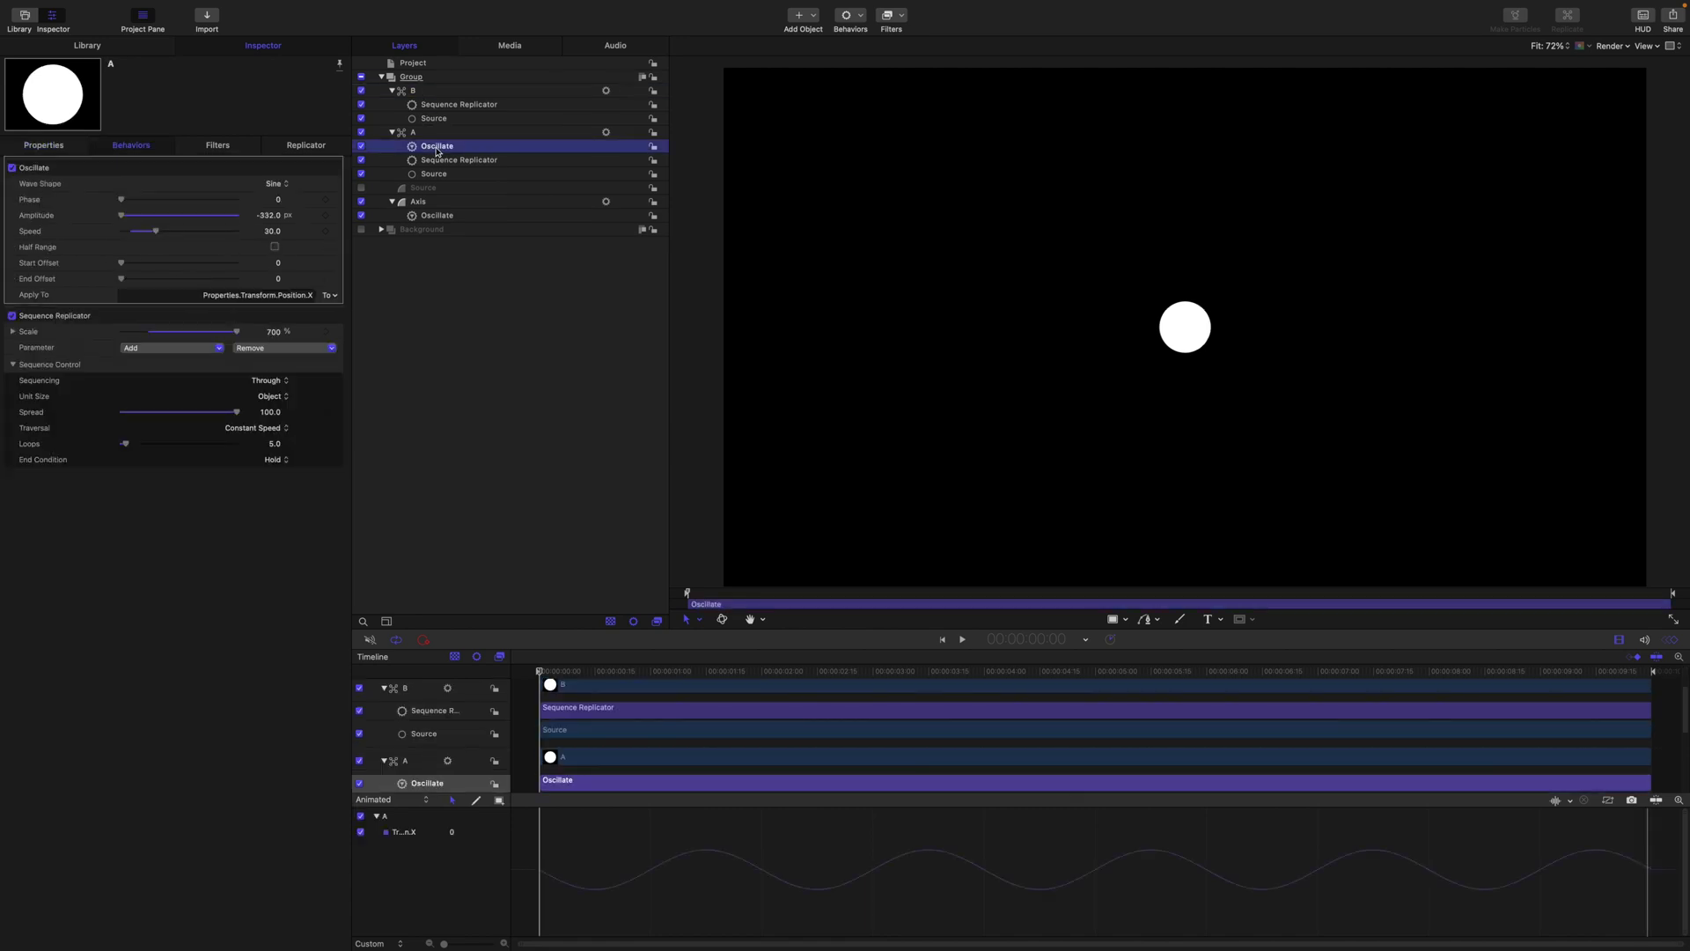
pyautogui.press('Delete')
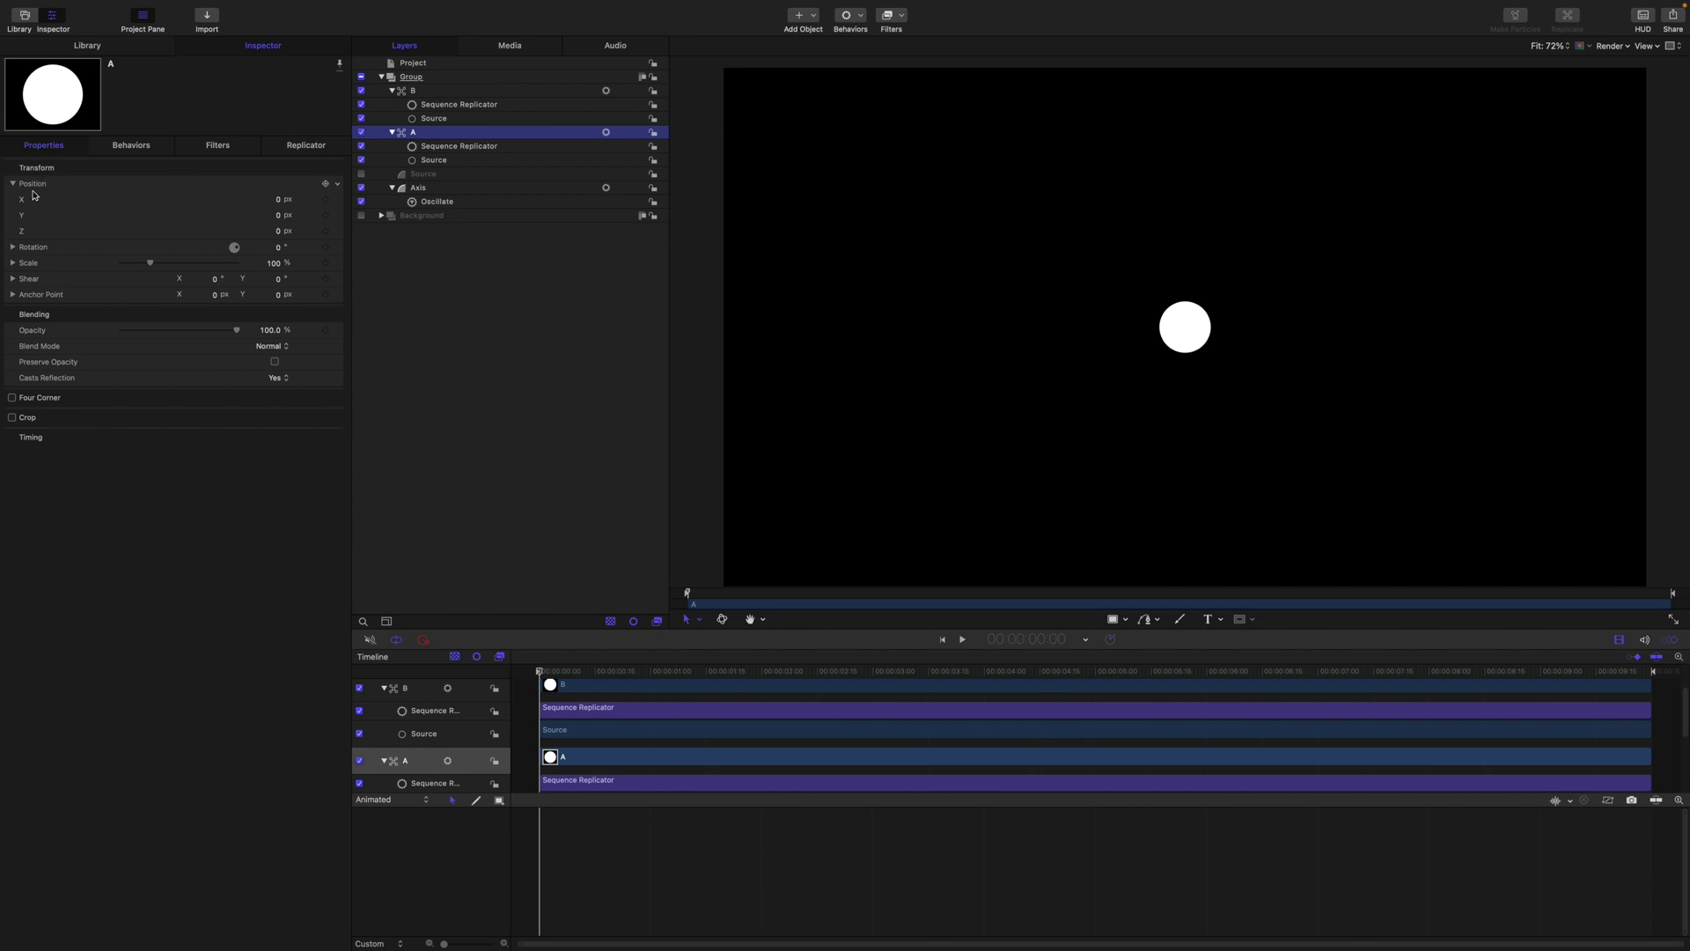
# Add an Align To behavior to layer A targeting Axis, aligned to its Left side
pyautogui.click(862, 19)
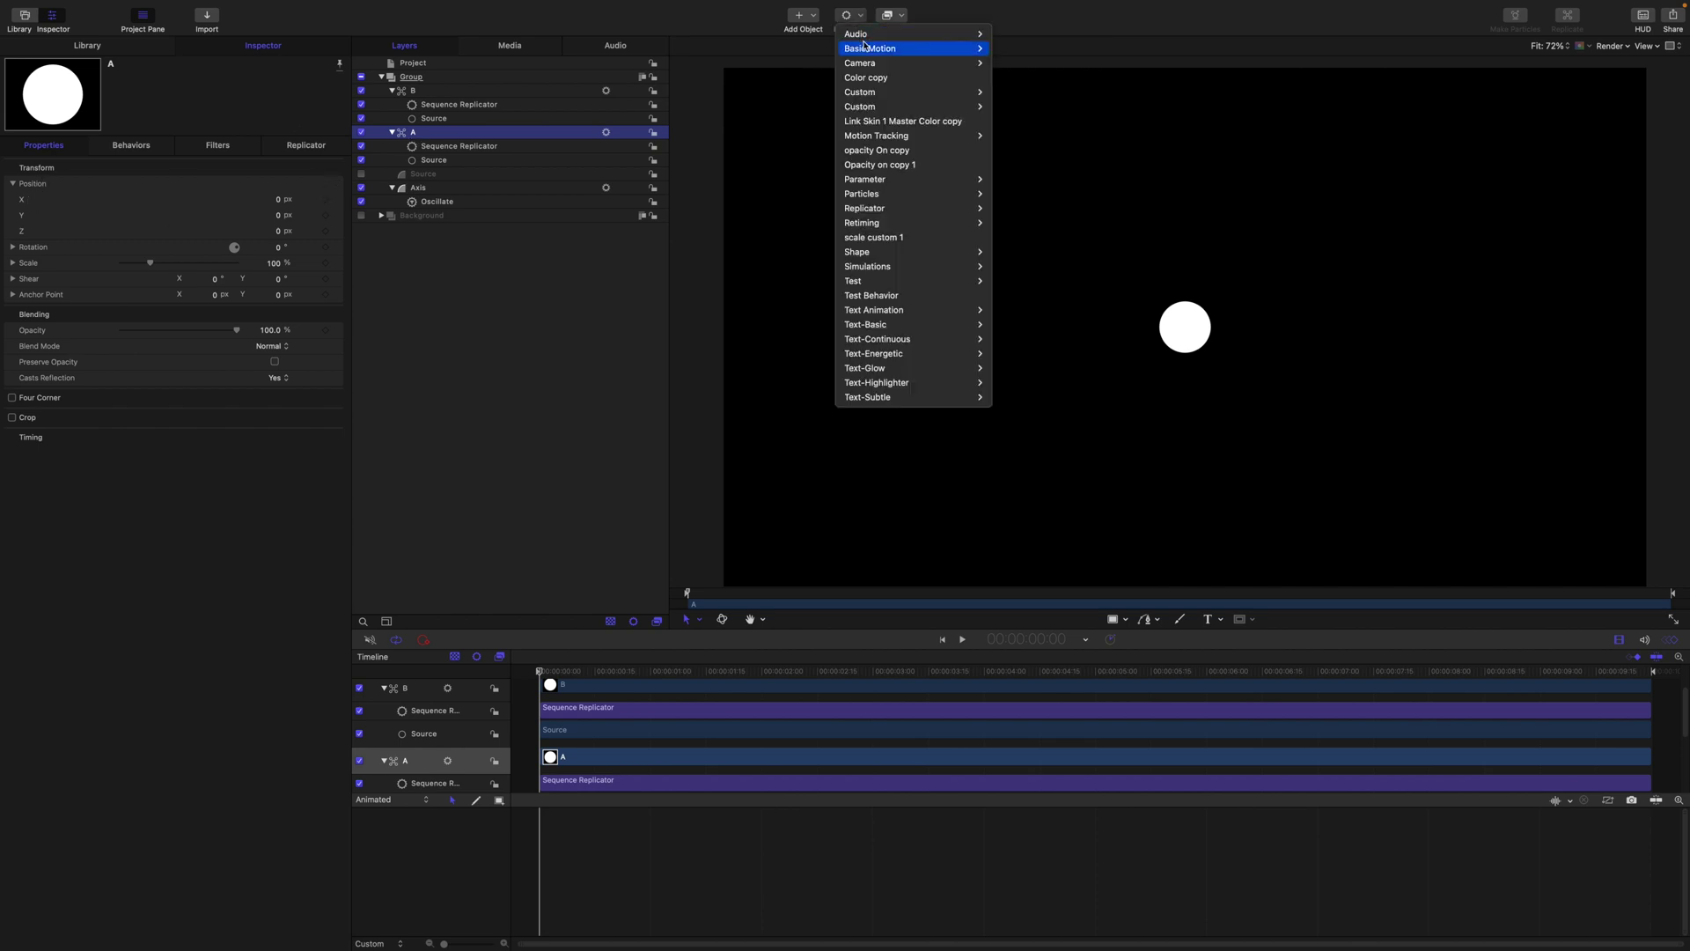
pyautogui.moveTo(898, 50)
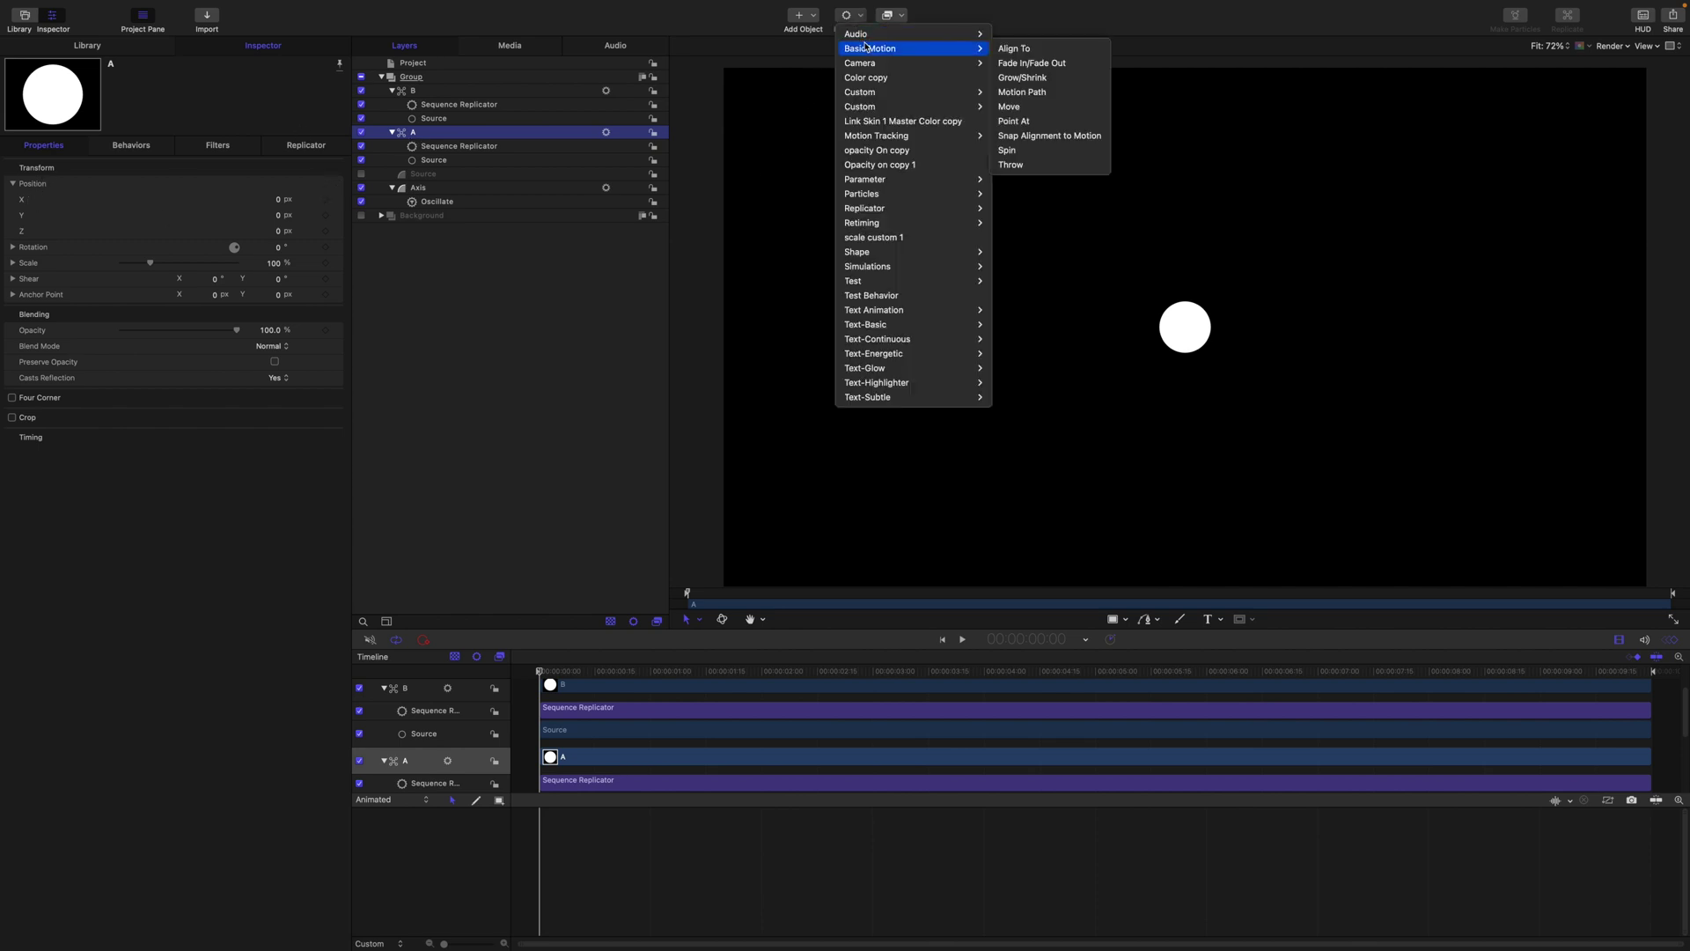
pyautogui.click(1013, 50)
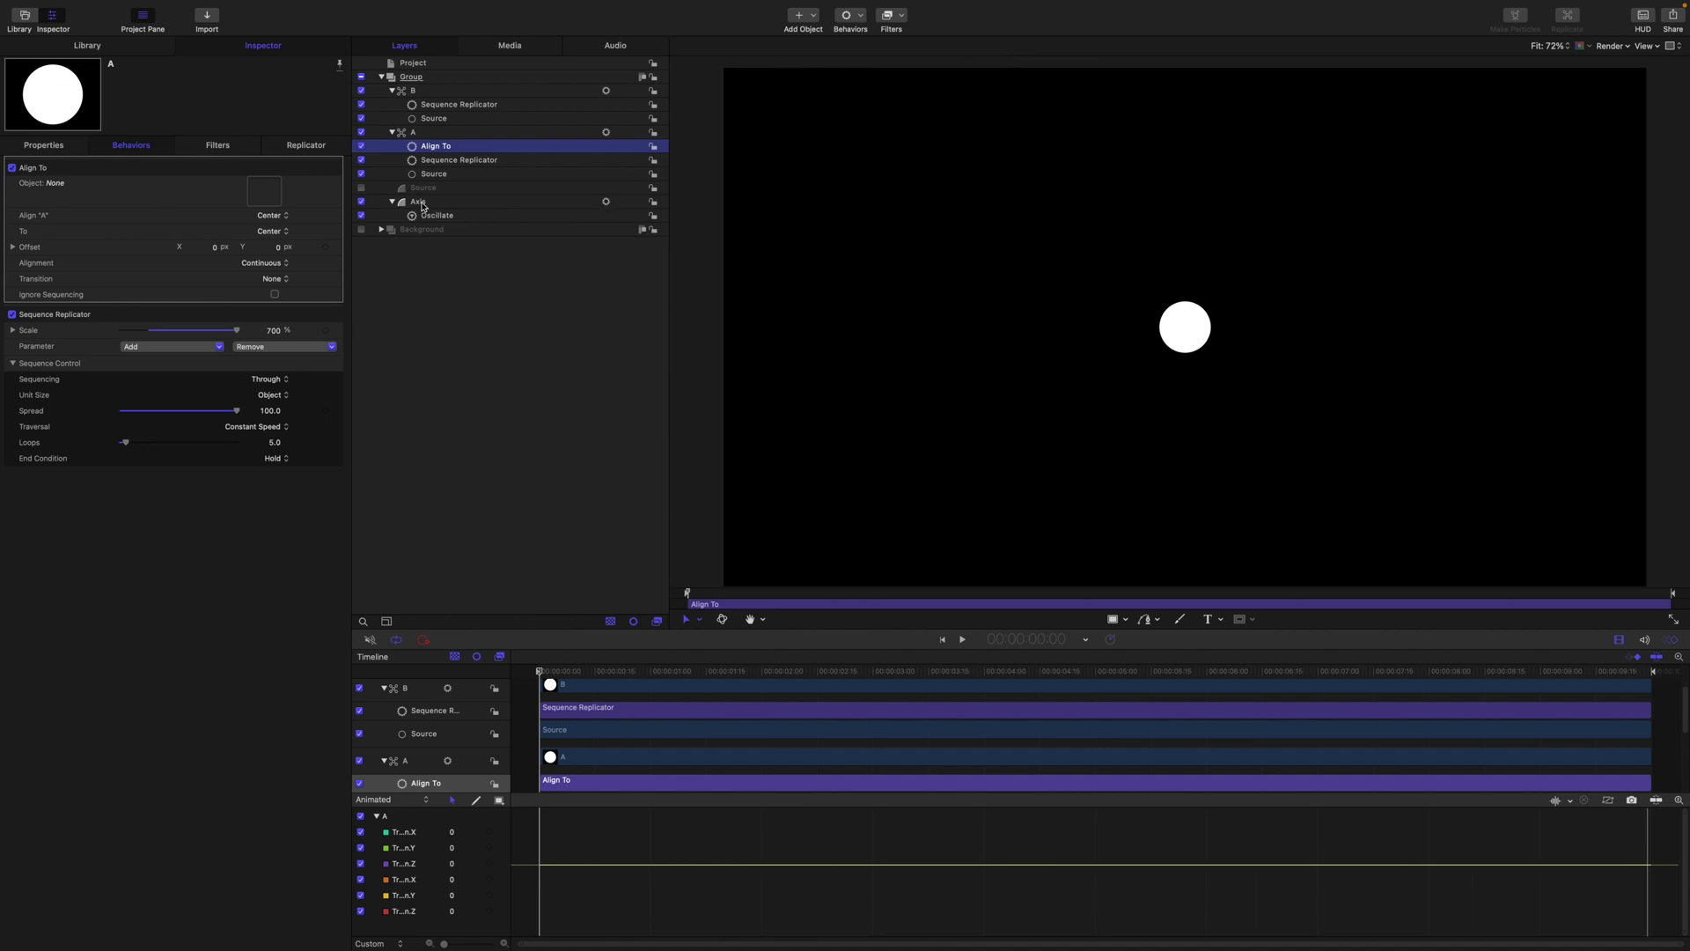
pyautogui.moveTo(422, 205); pyautogui.dragTo(269, 199)
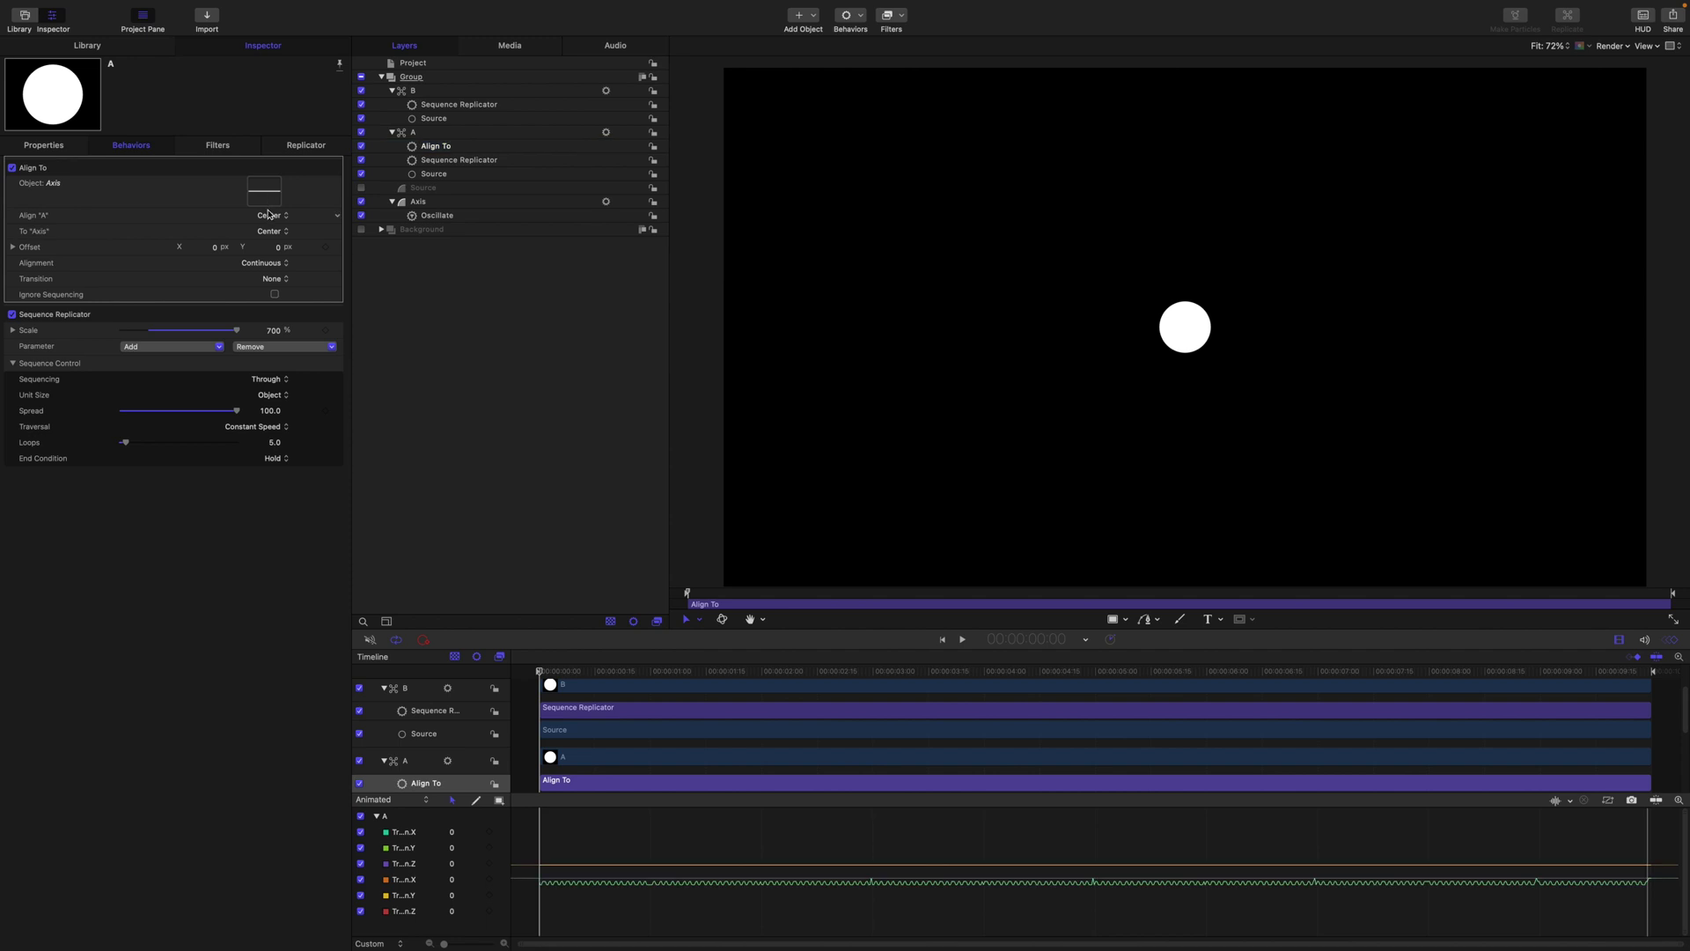
pyautogui.click(269, 217)
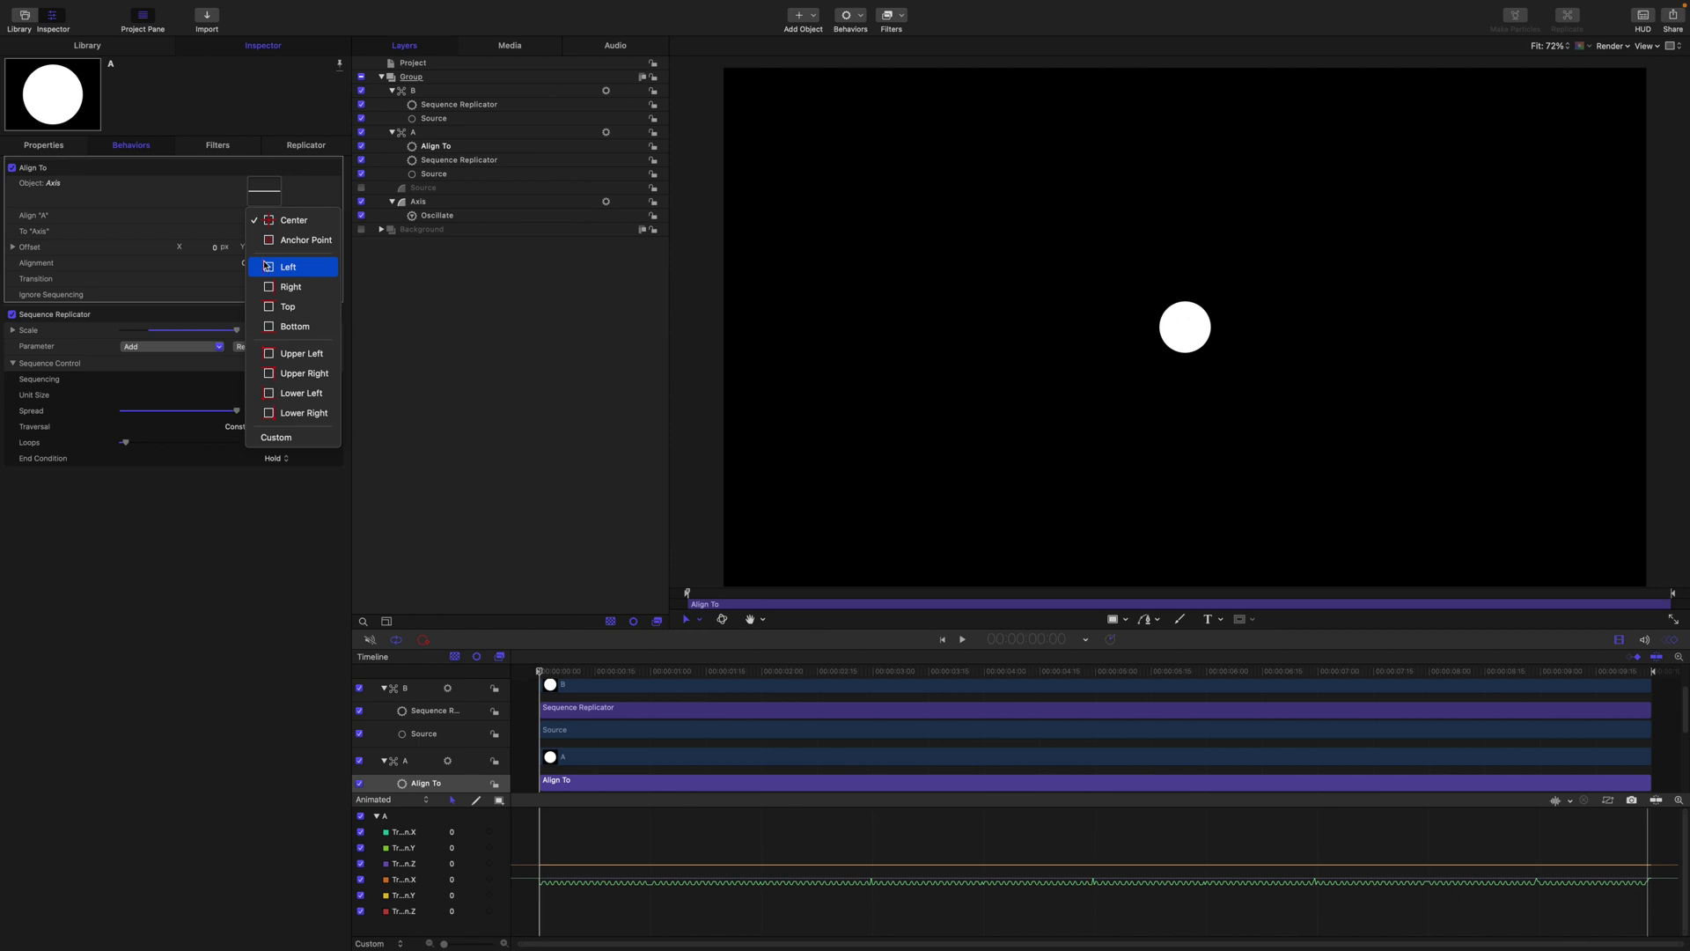
pyautogui.click(200, 212)
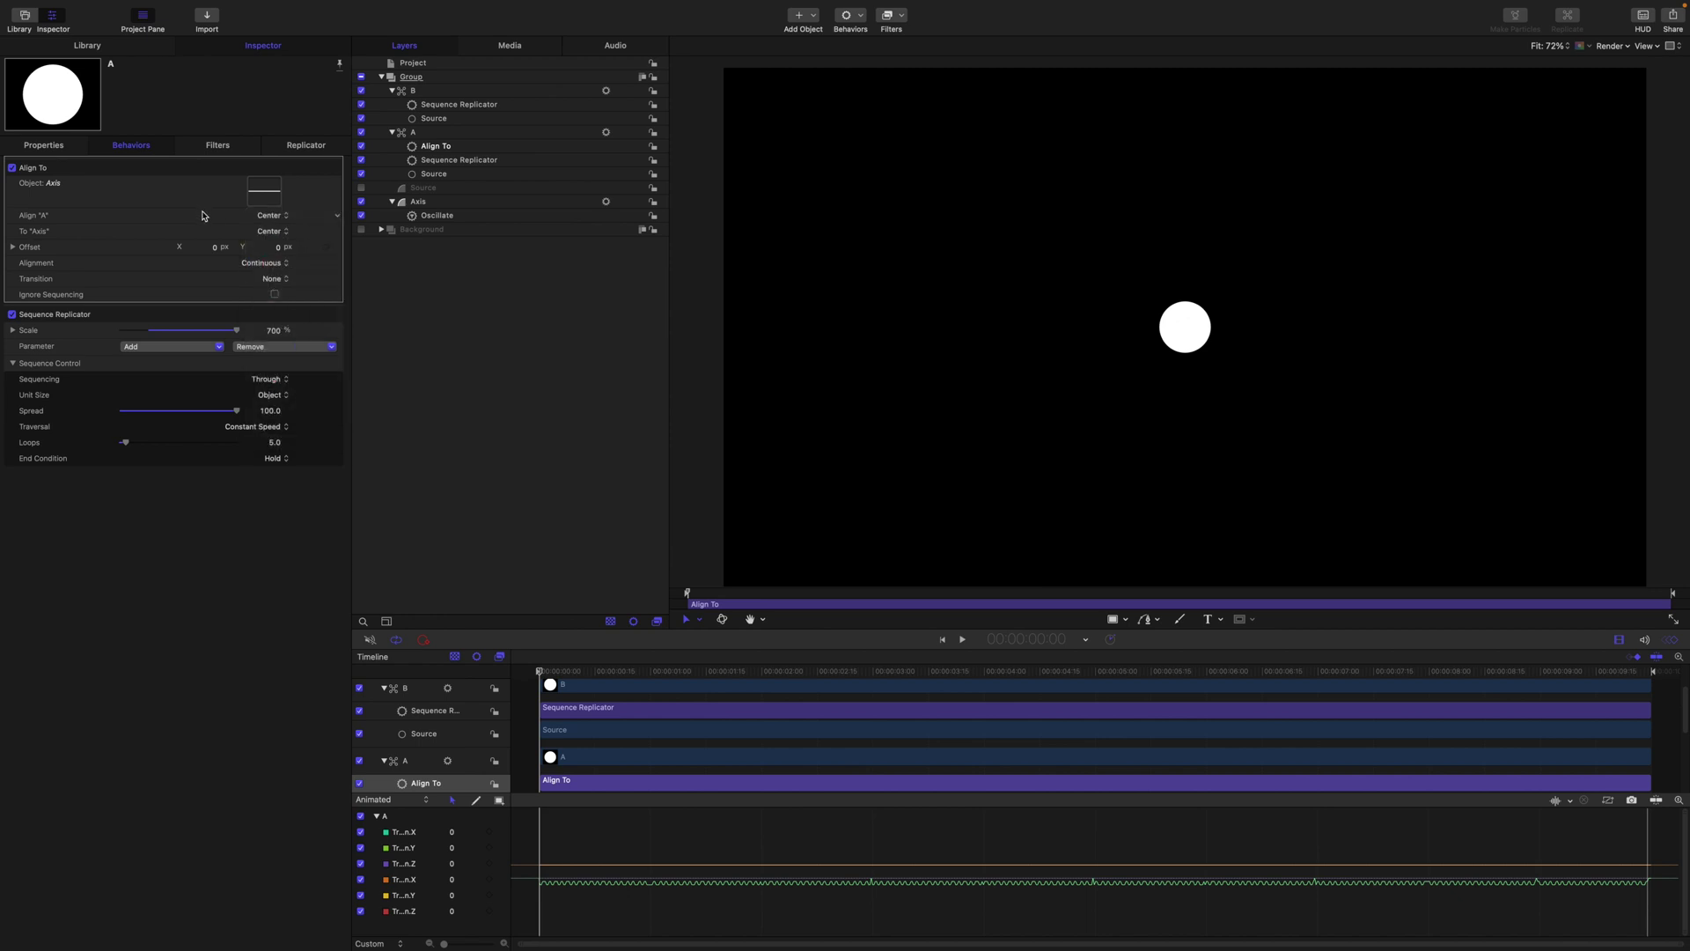
pyautogui.click(274, 234)
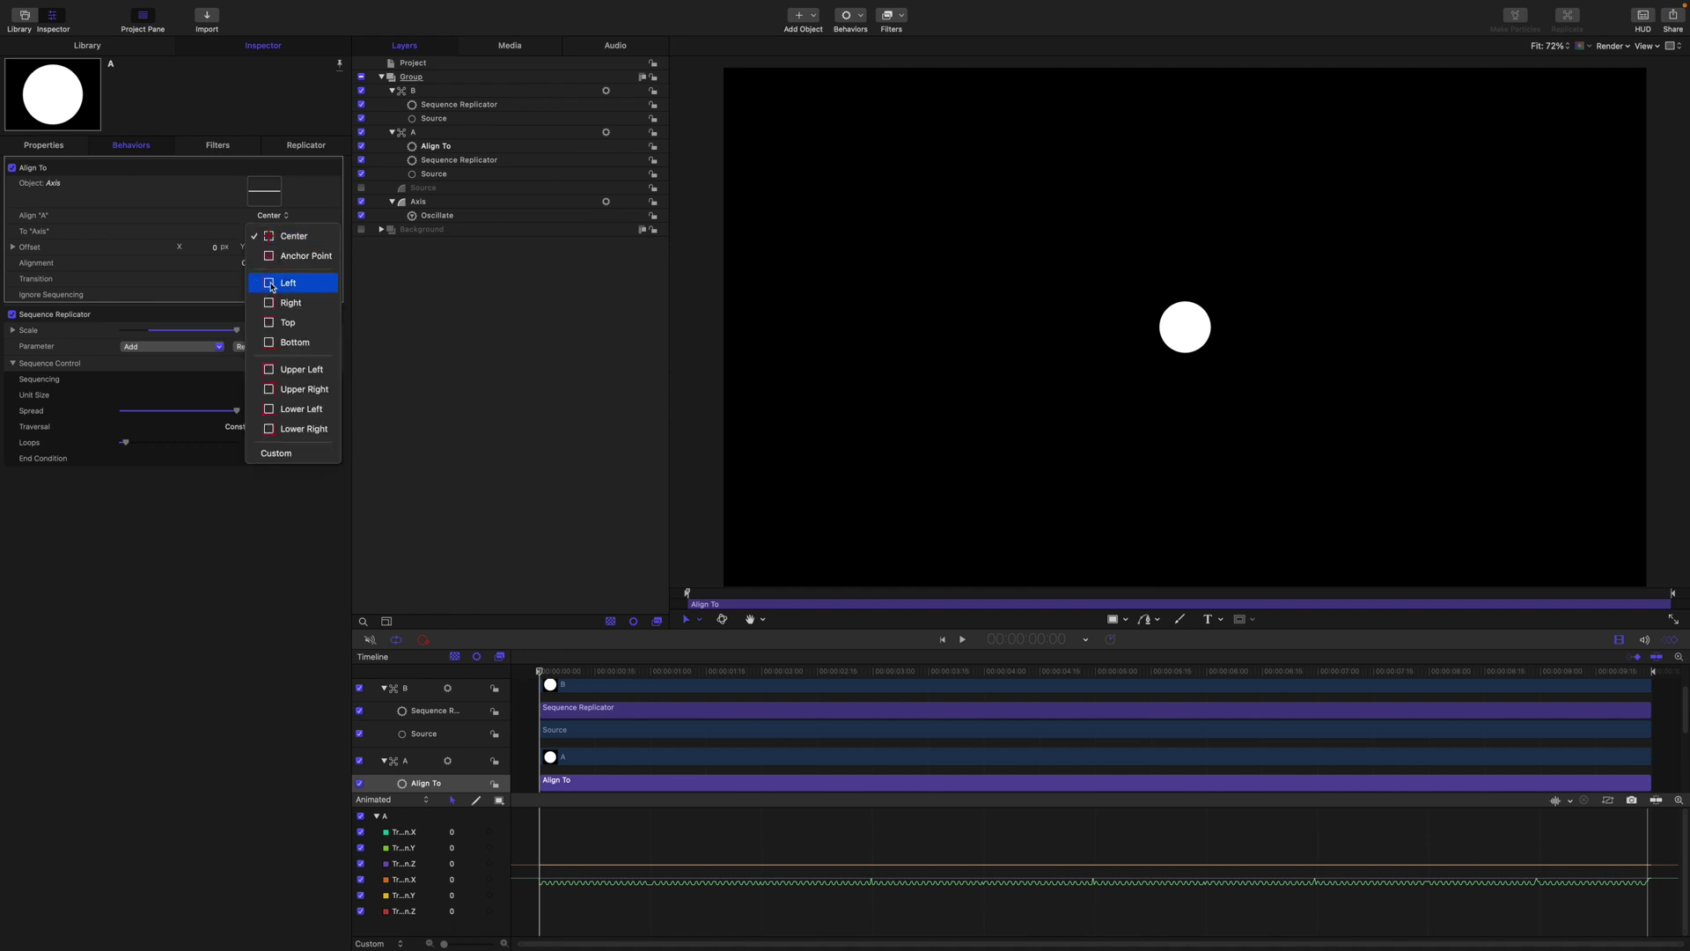
pyautogui.click(298, 290)
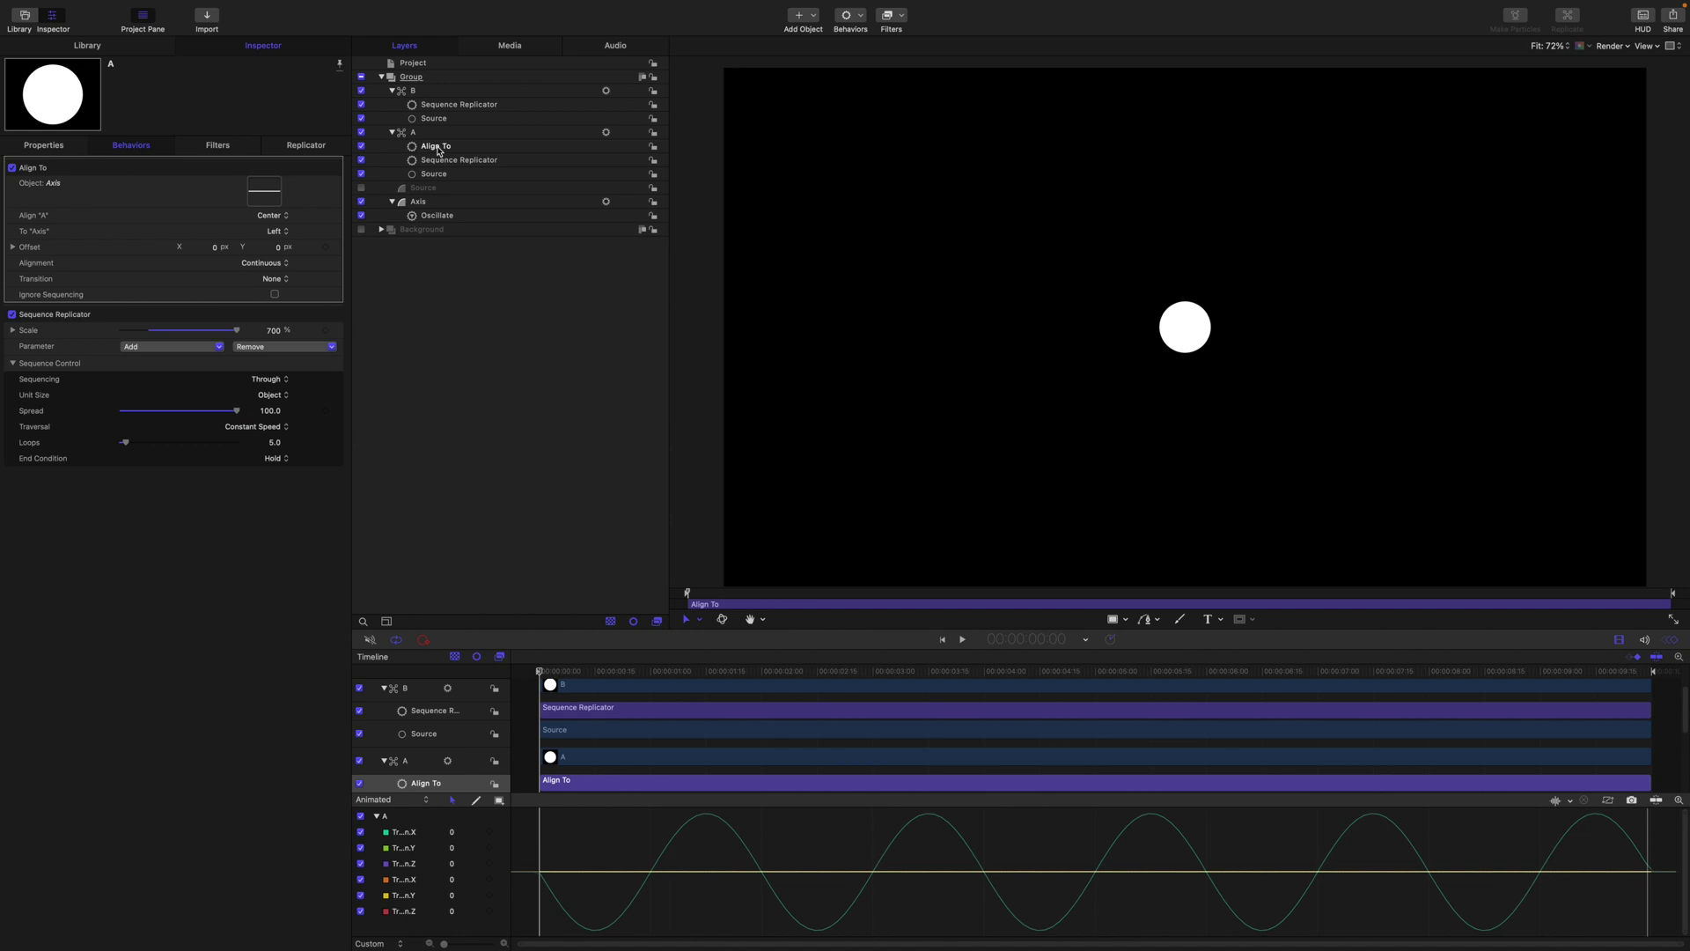
# Copy Align To onto layer B, rename the copy Align To, and align it to Axis's Right
pyautogui.moveTo(437, 150); pyautogui.dragTo(432, 95)
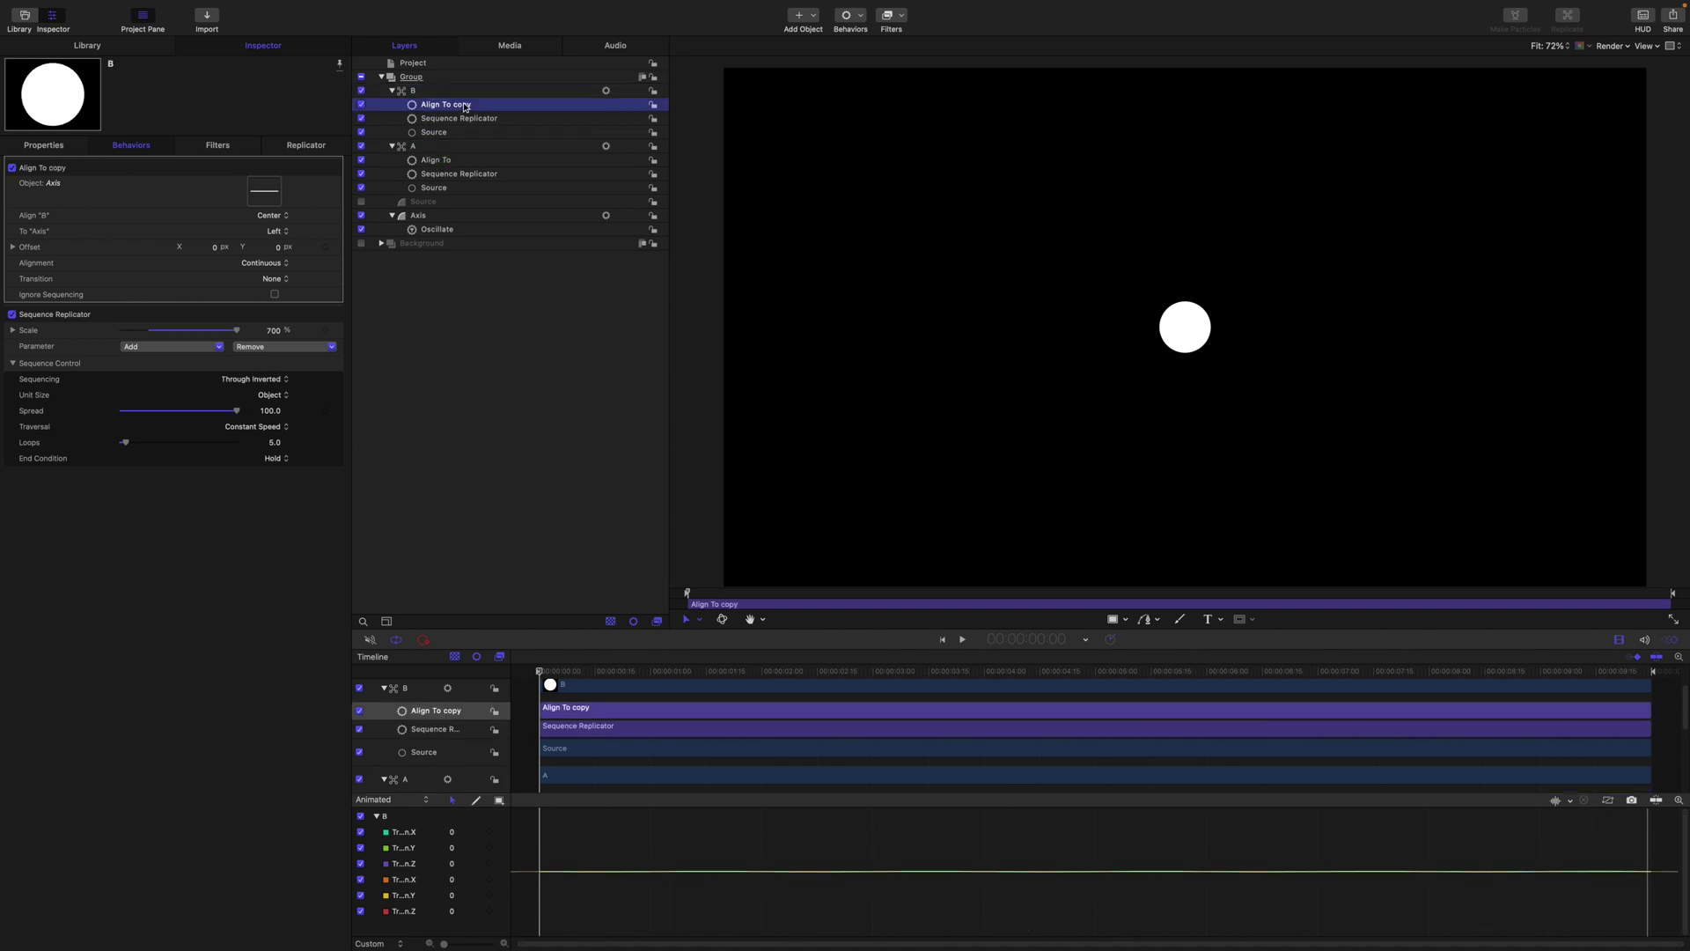
pyautogui.doubleClick(464, 105)
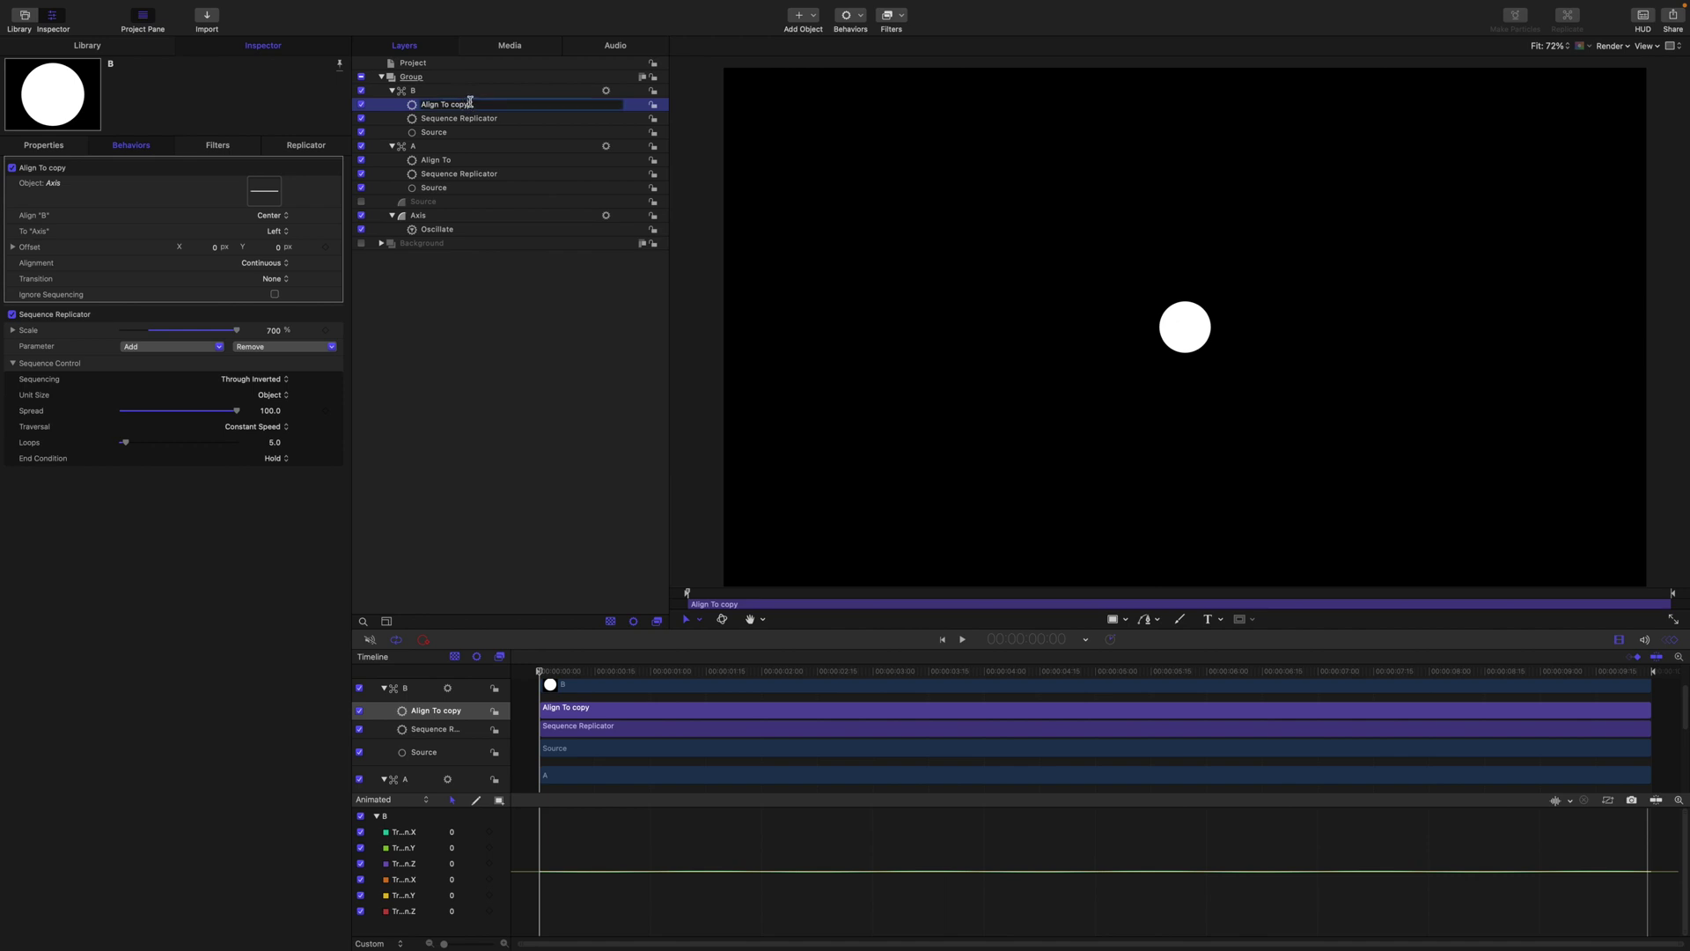
pyautogui.press('BackSpace')
pyautogui.press('BackSpace')
pyautogui.press('BackSpace')
pyautogui.press('BackSpace')
pyautogui.press('BackSpace')
pyautogui.press('Return')
pyautogui.click(274, 231)
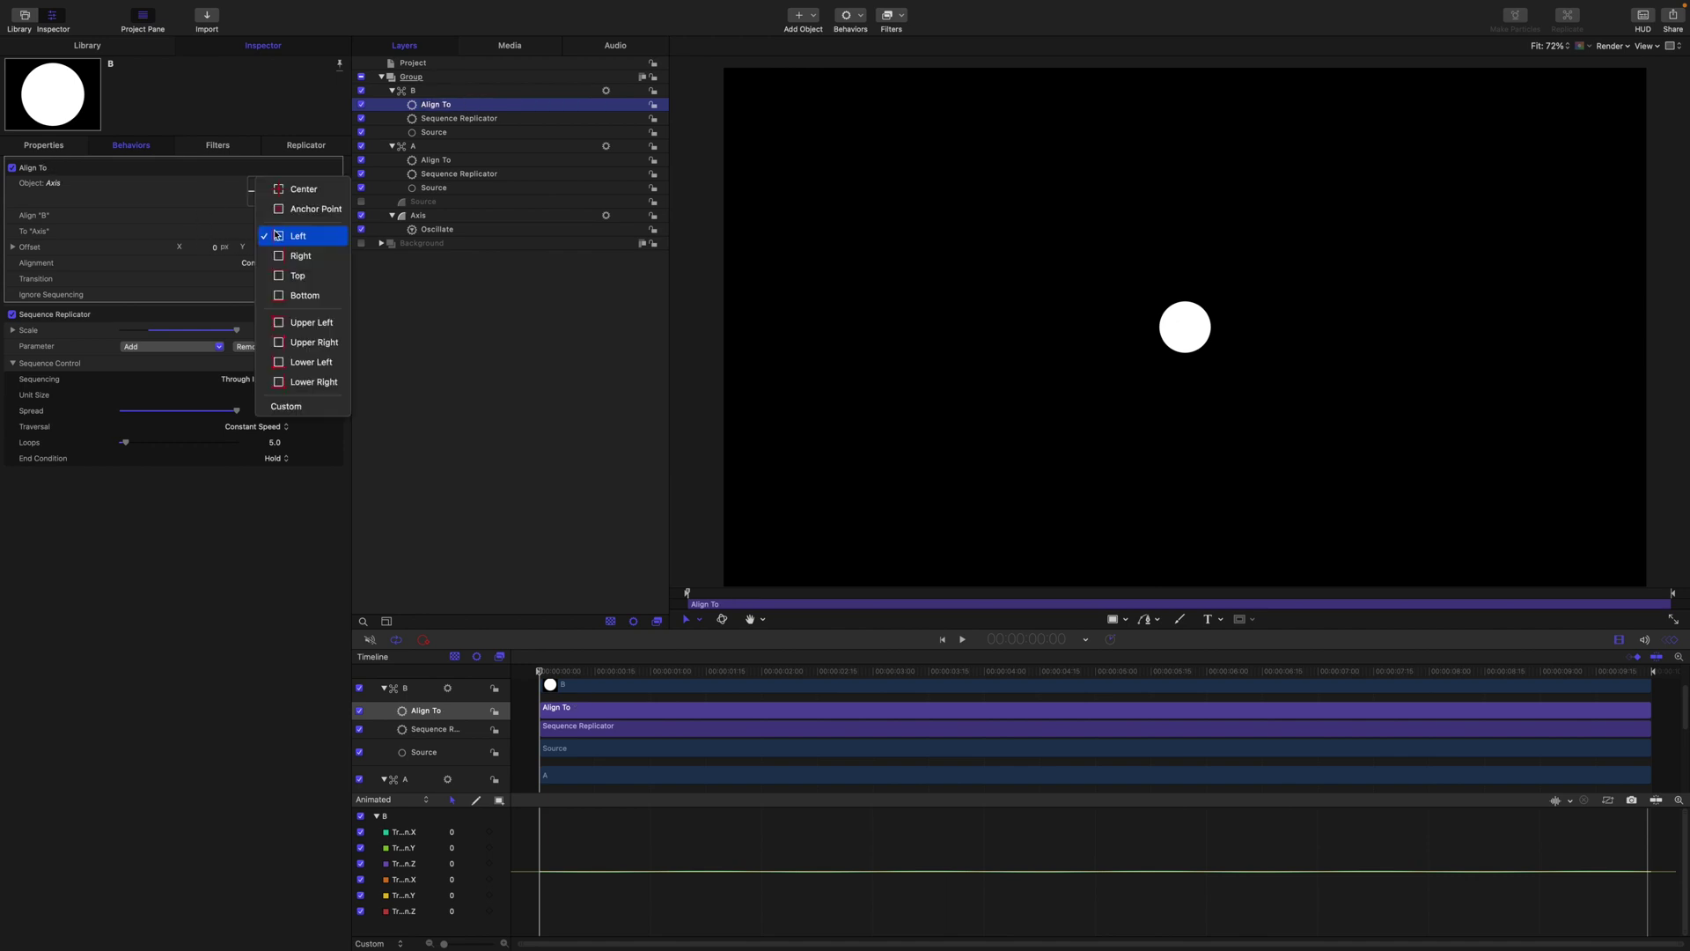
pyautogui.click(278, 256)
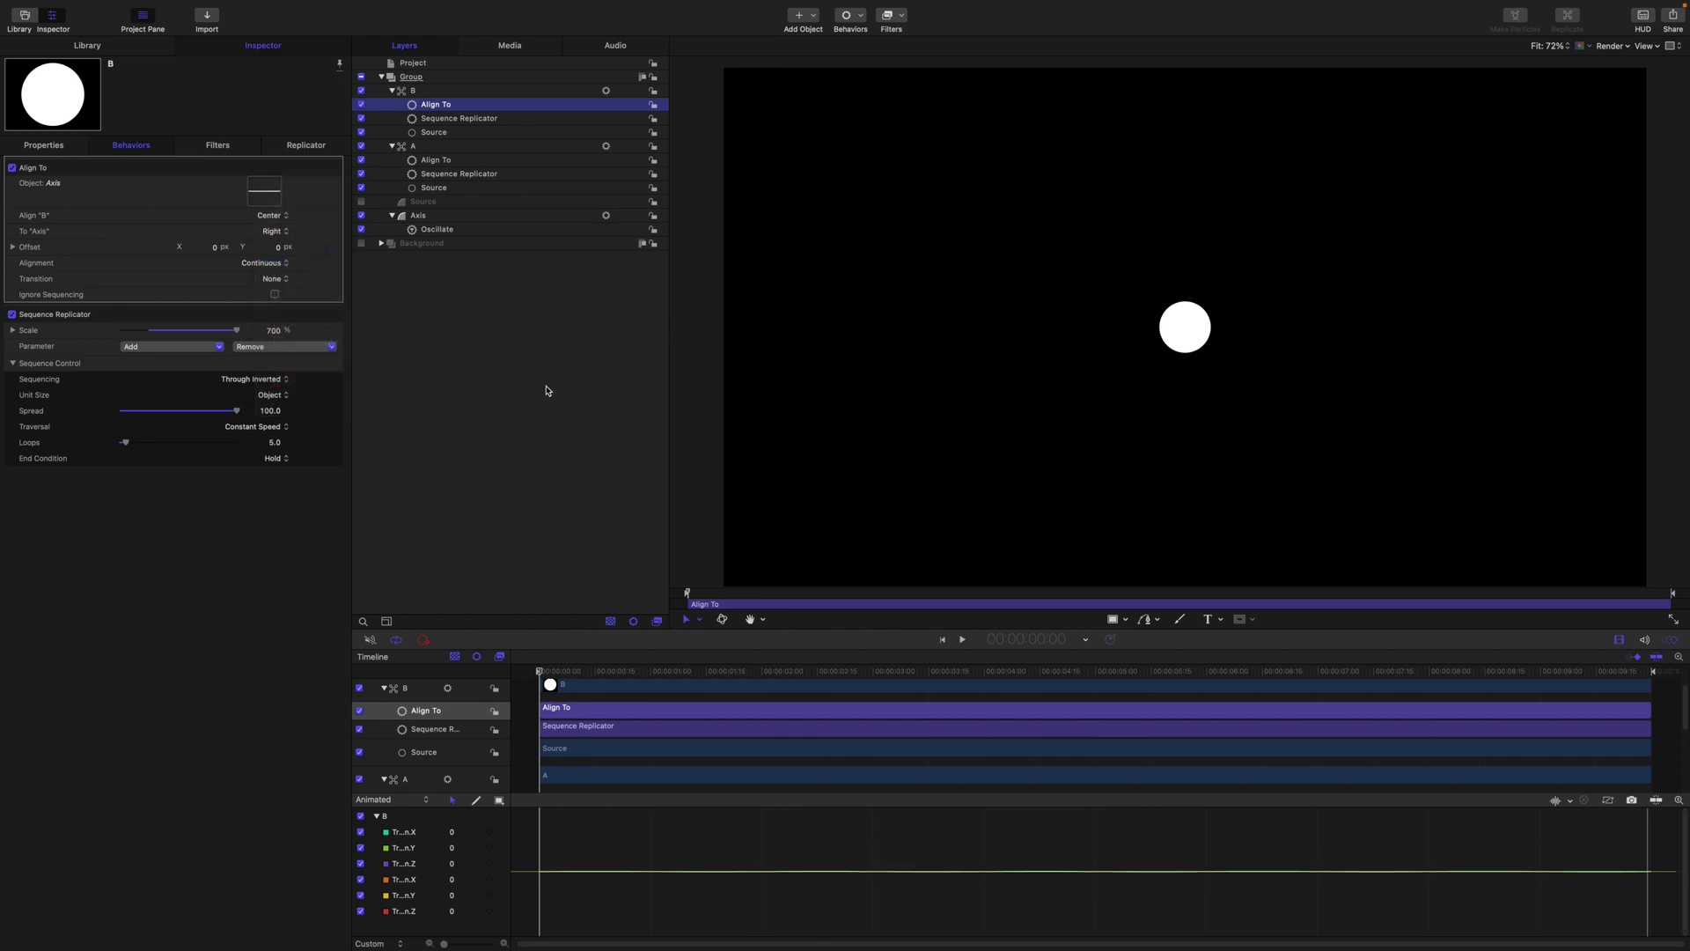
# Play and pause the animation, rewinding to the first frame to preview both alignments
pyautogui.press('space')
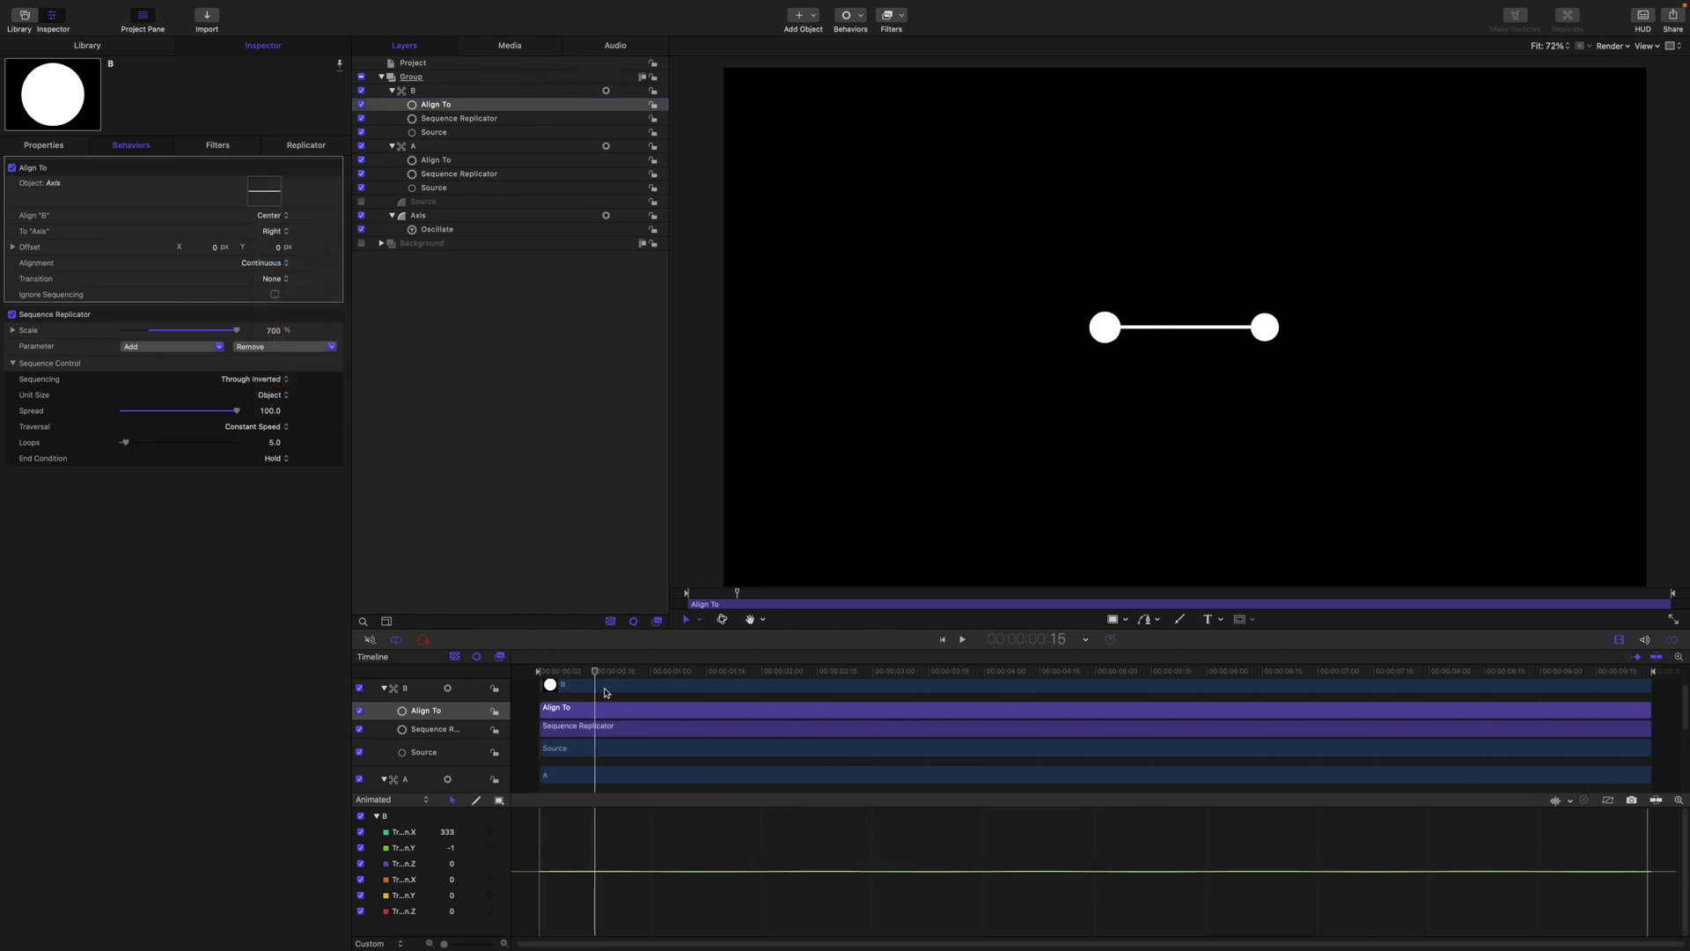
pyautogui.press('space')
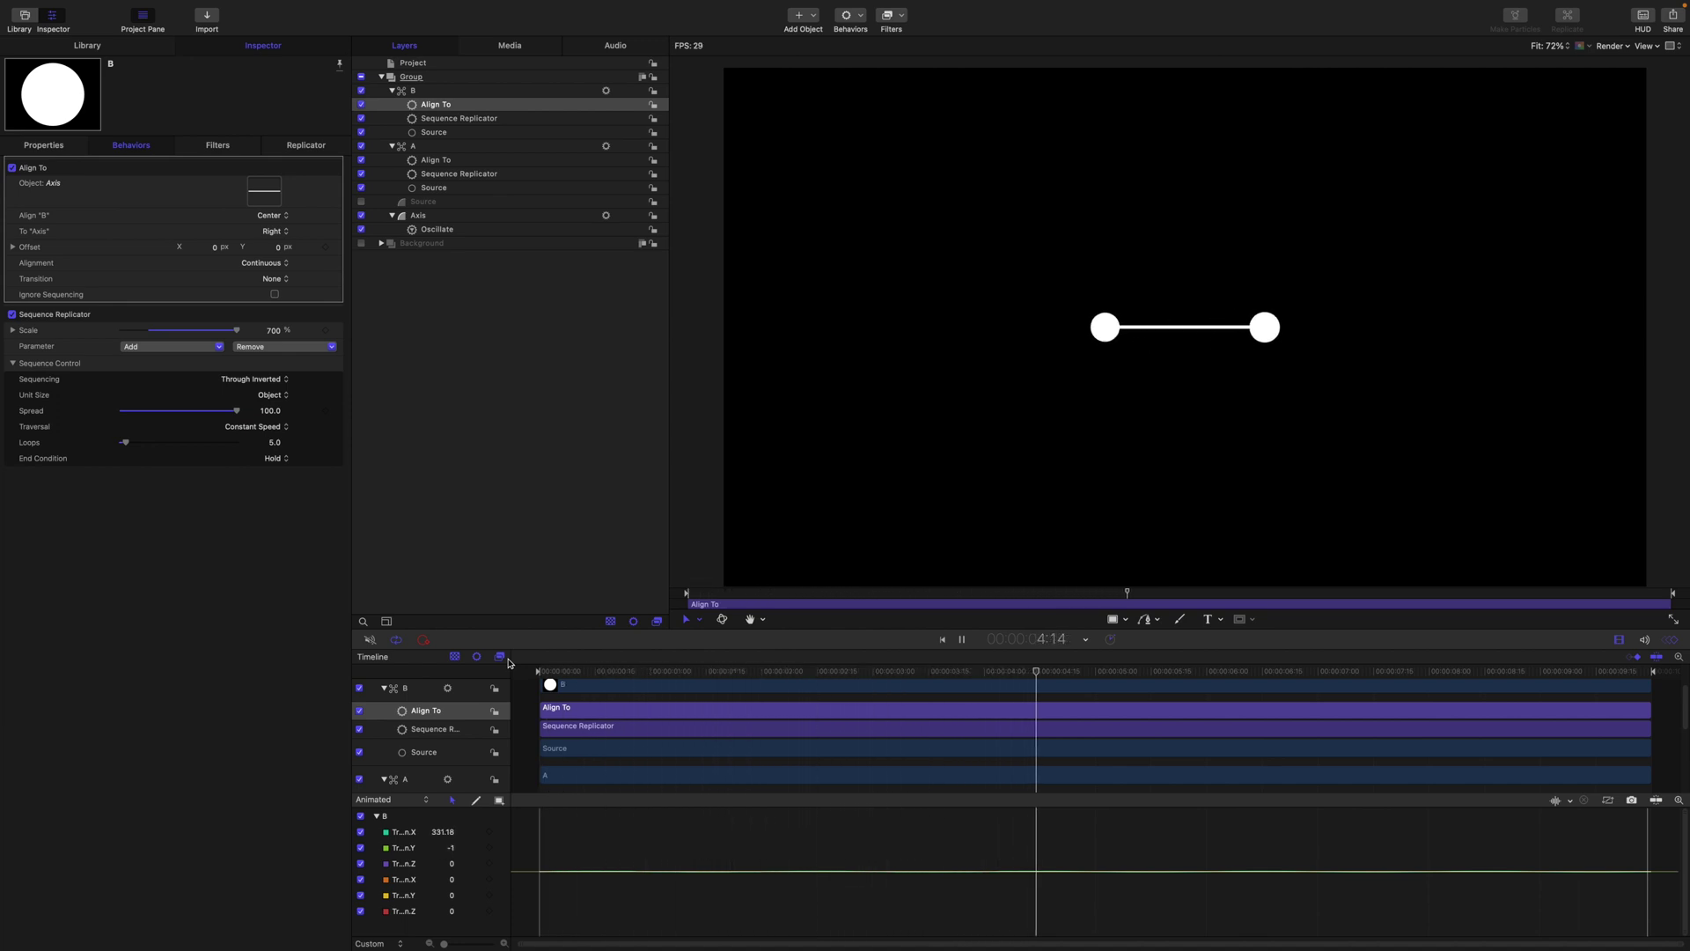
pyautogui.press('space')
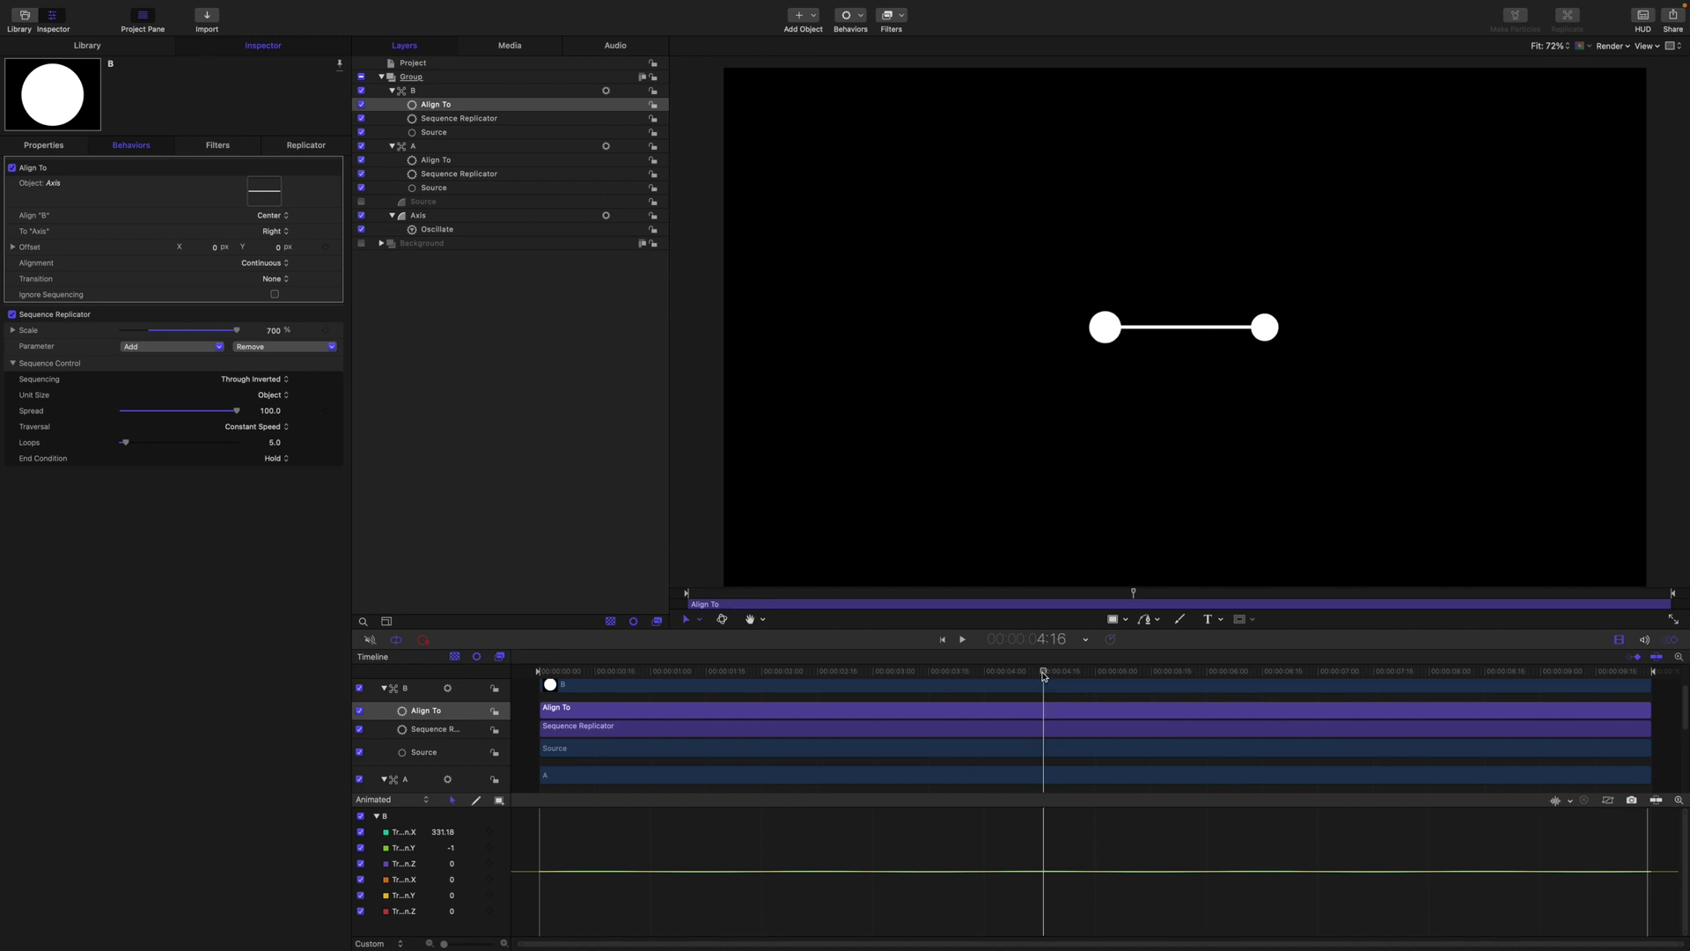
pyautogui.moveTo(1042, 671); pyautogui.dragTo(521, 671)
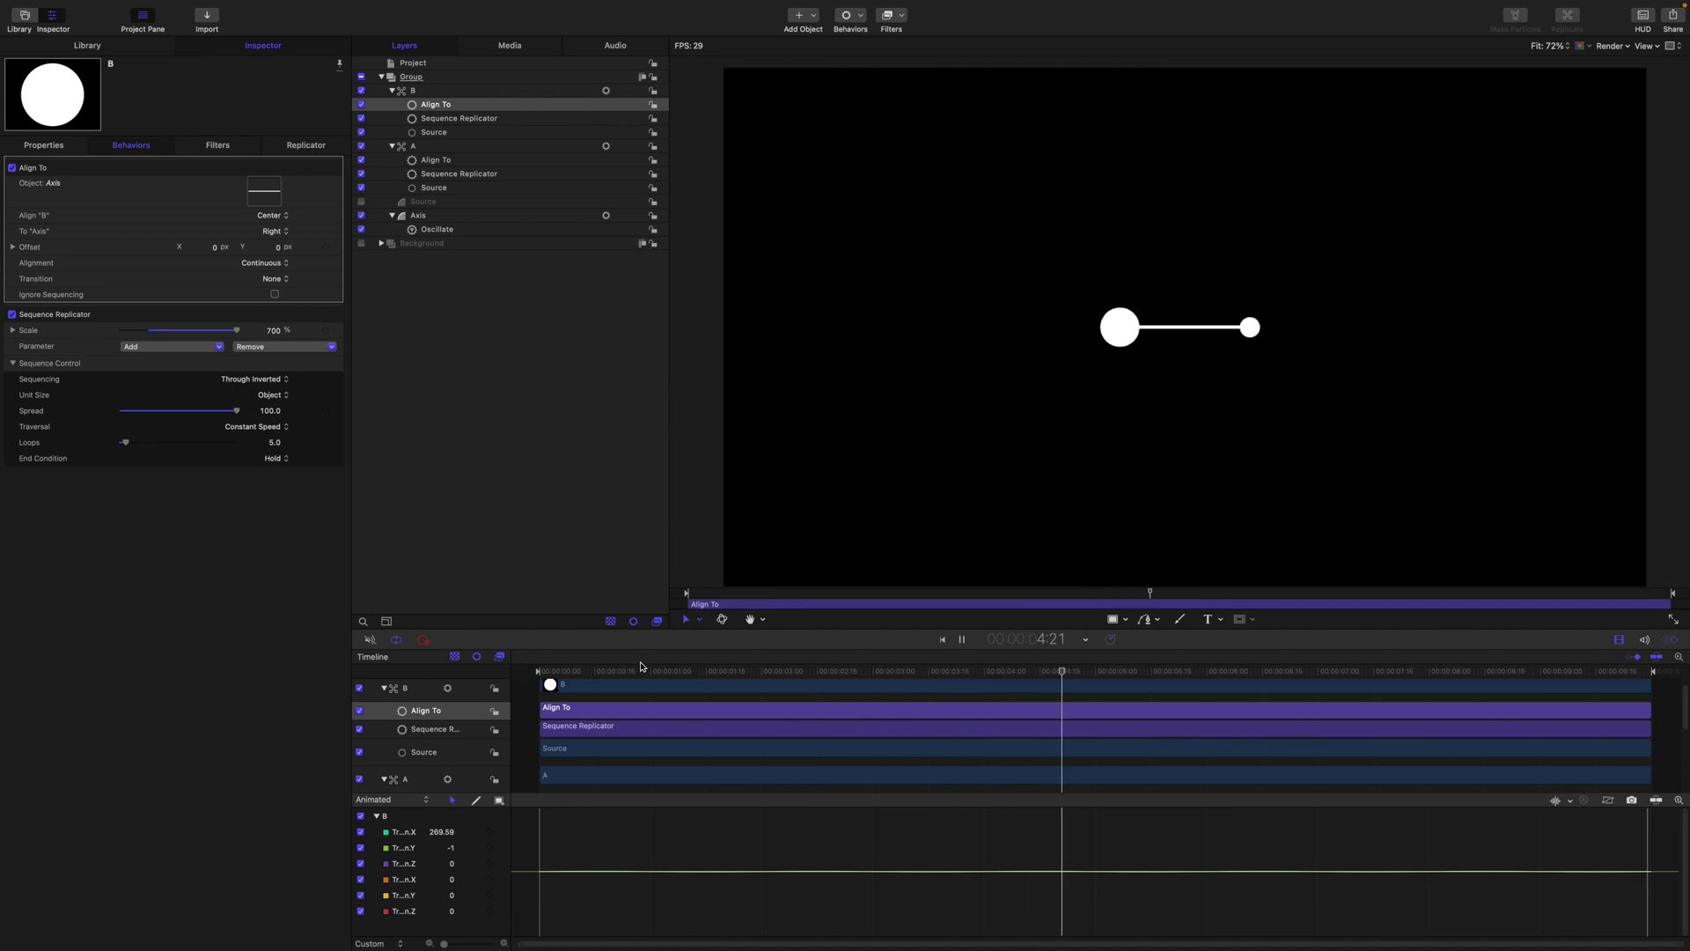
pyautogui.press('space')
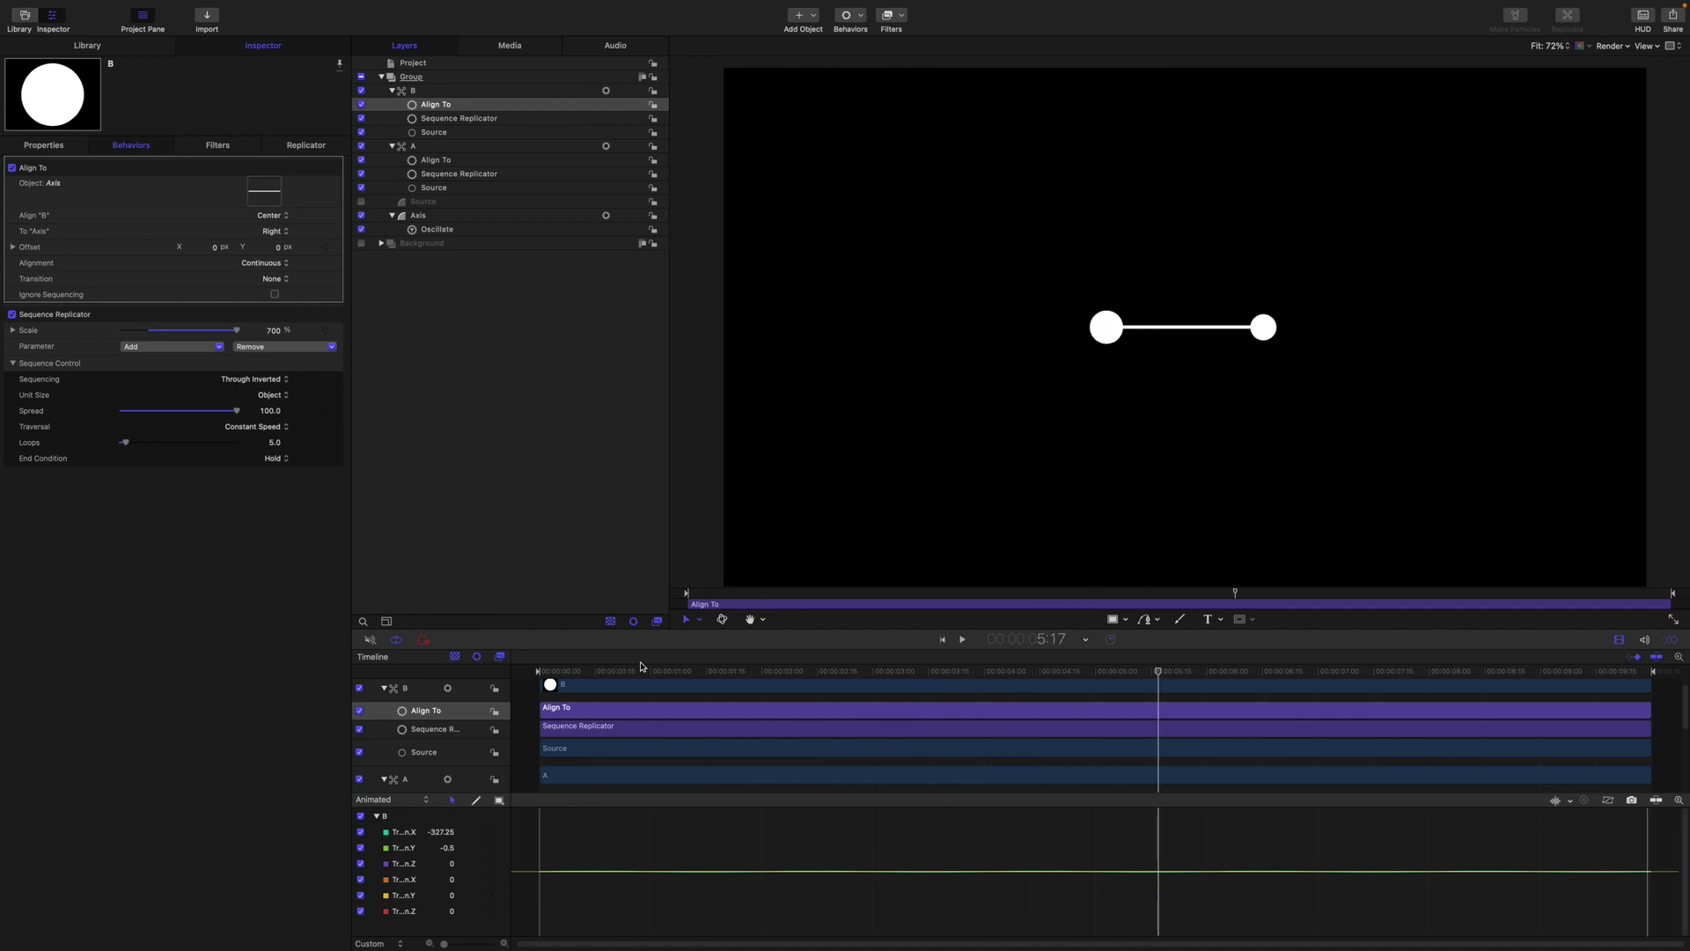
# Select the Axis line layer and show its transform properties in the Inspector
pyautogui.press('super+1')
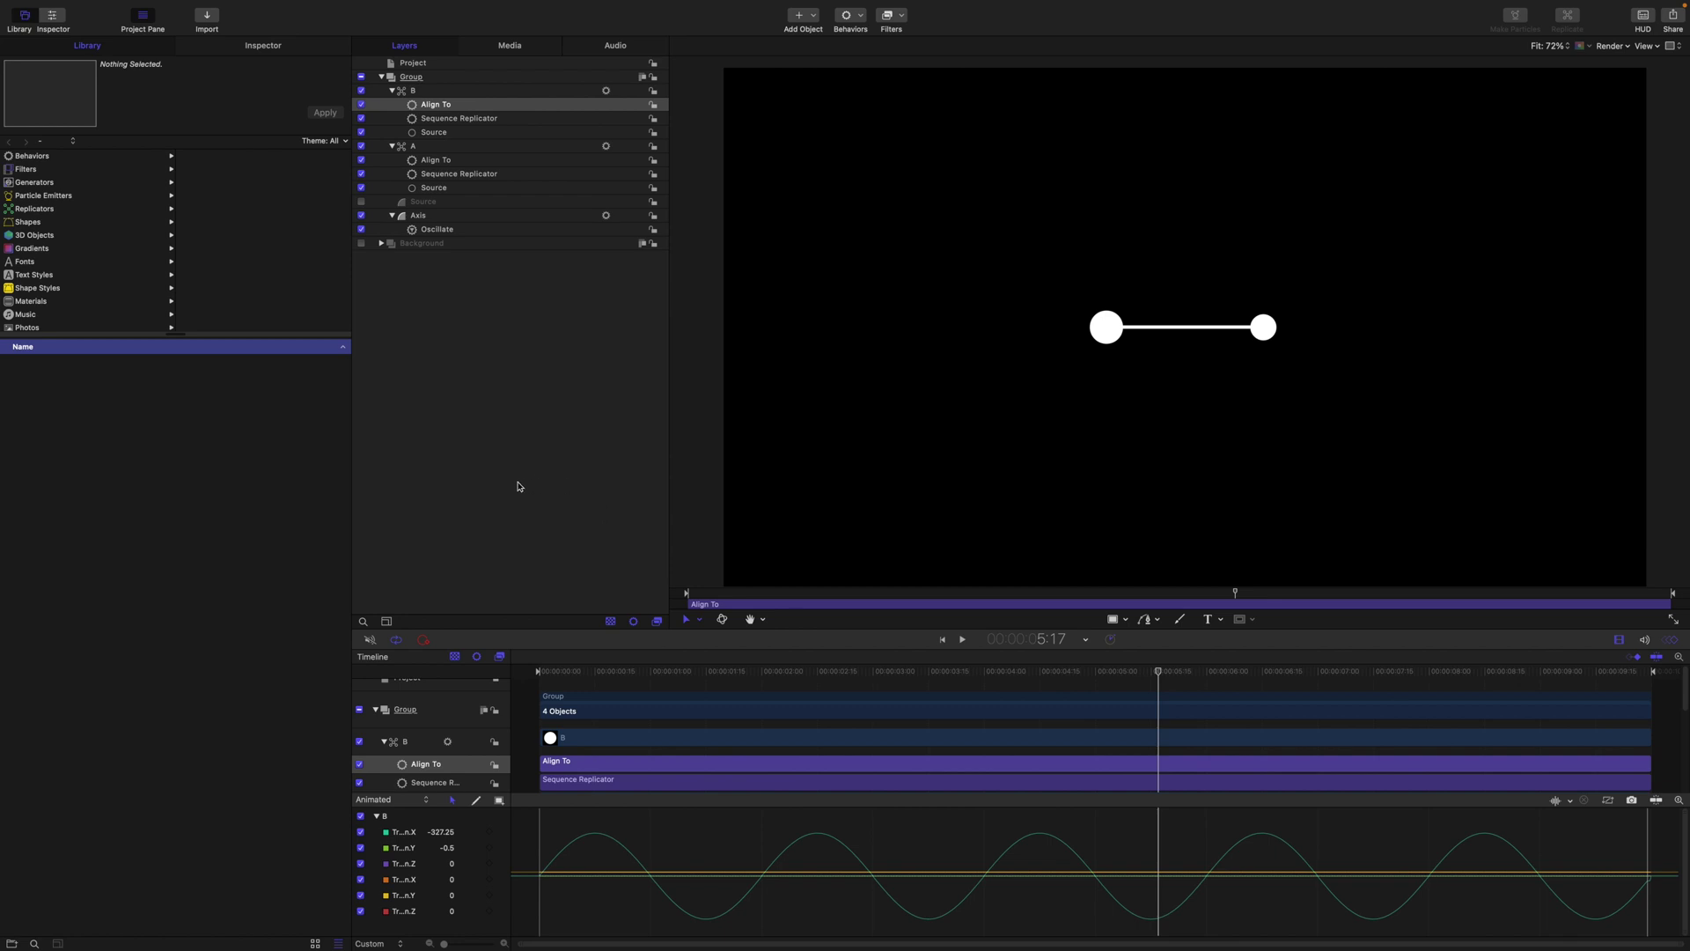
pyautogui.click(429, 217)
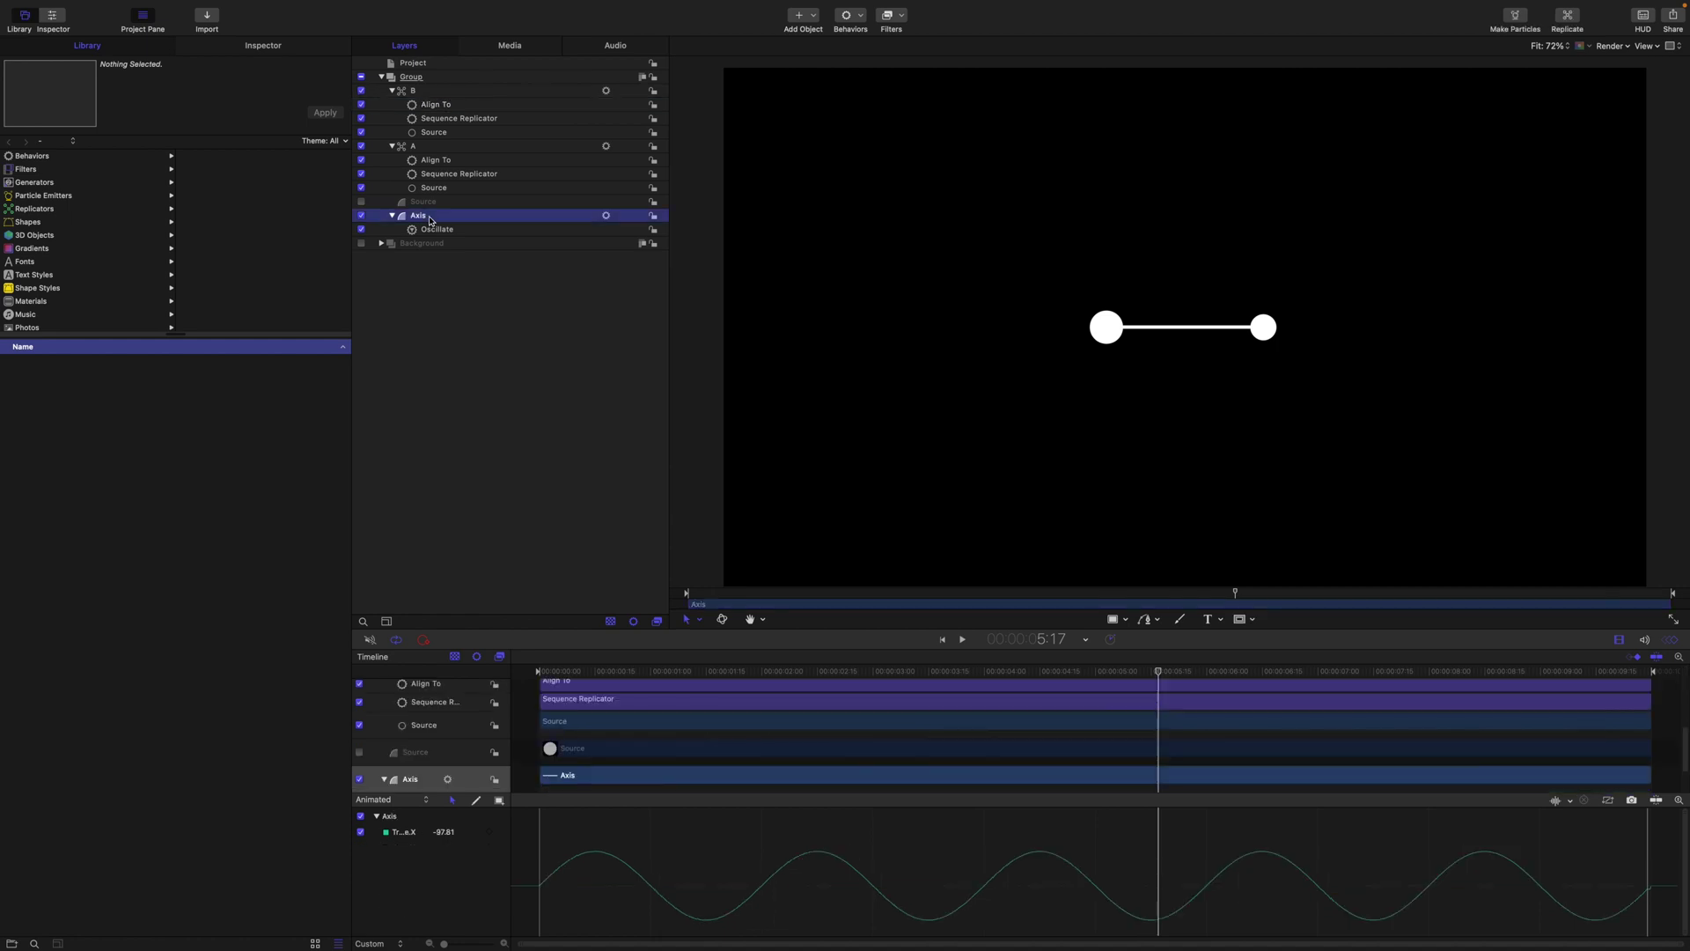
pyautogui.click(247, 51)
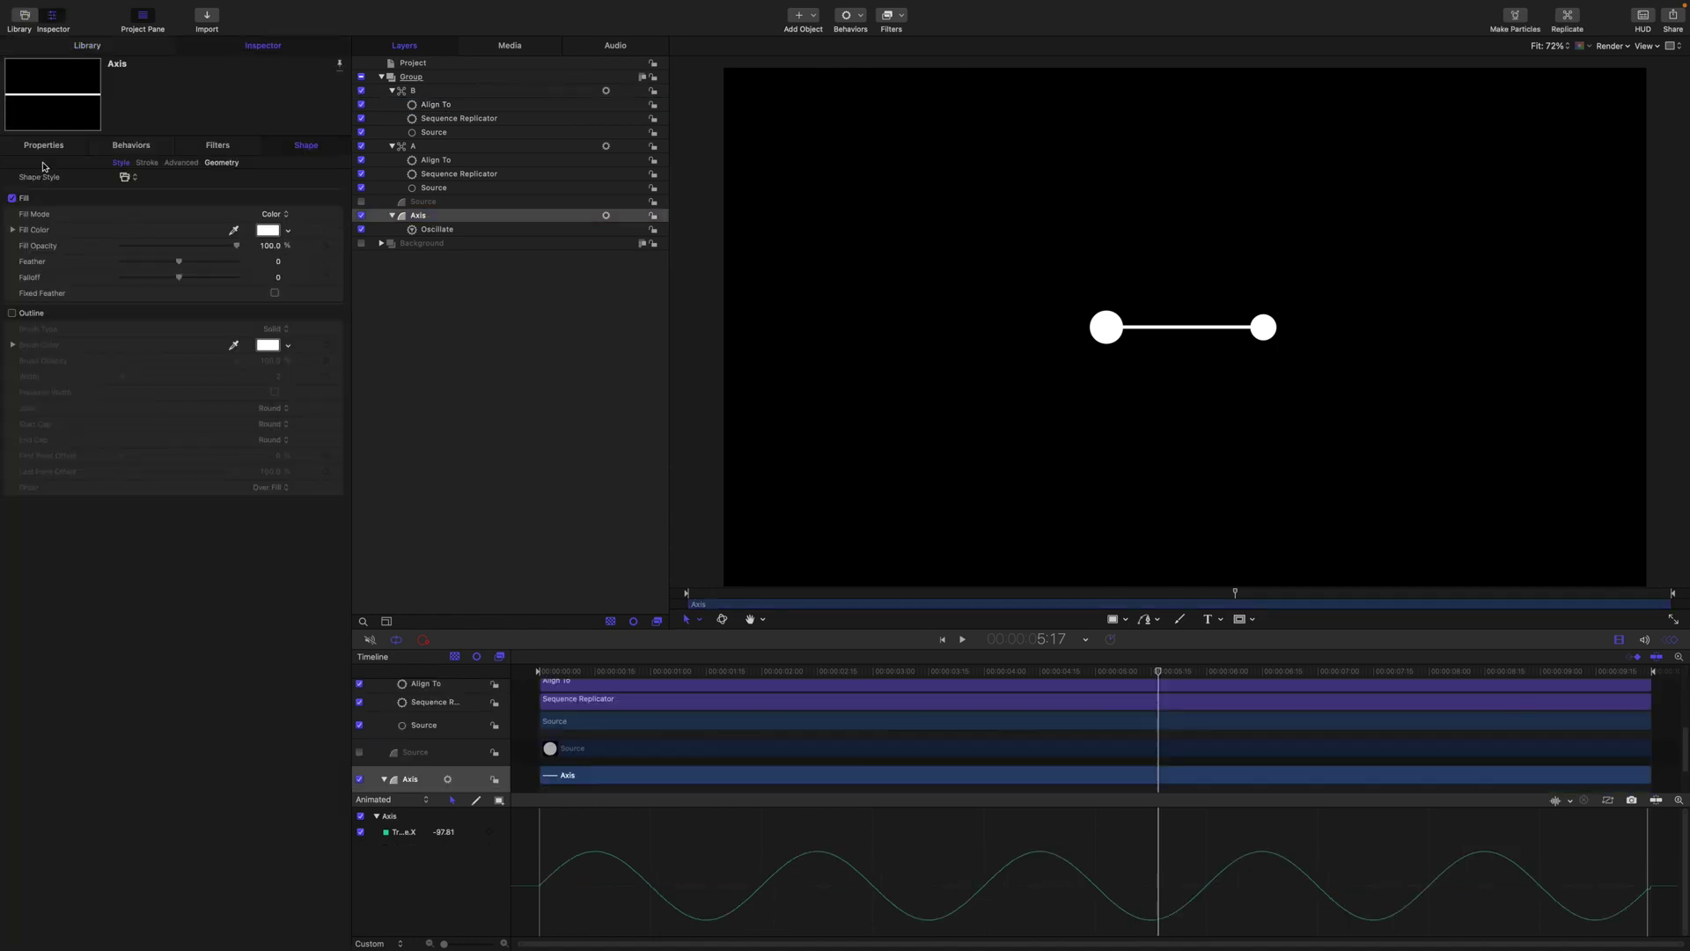
pyautogui.click(43, 146)
# Collapse Position, expand Scale into X, Y and Z, and scrub to watch Scale X oscillate
pyautogui.click(12, 183)
pyautogui.click(12, 215)
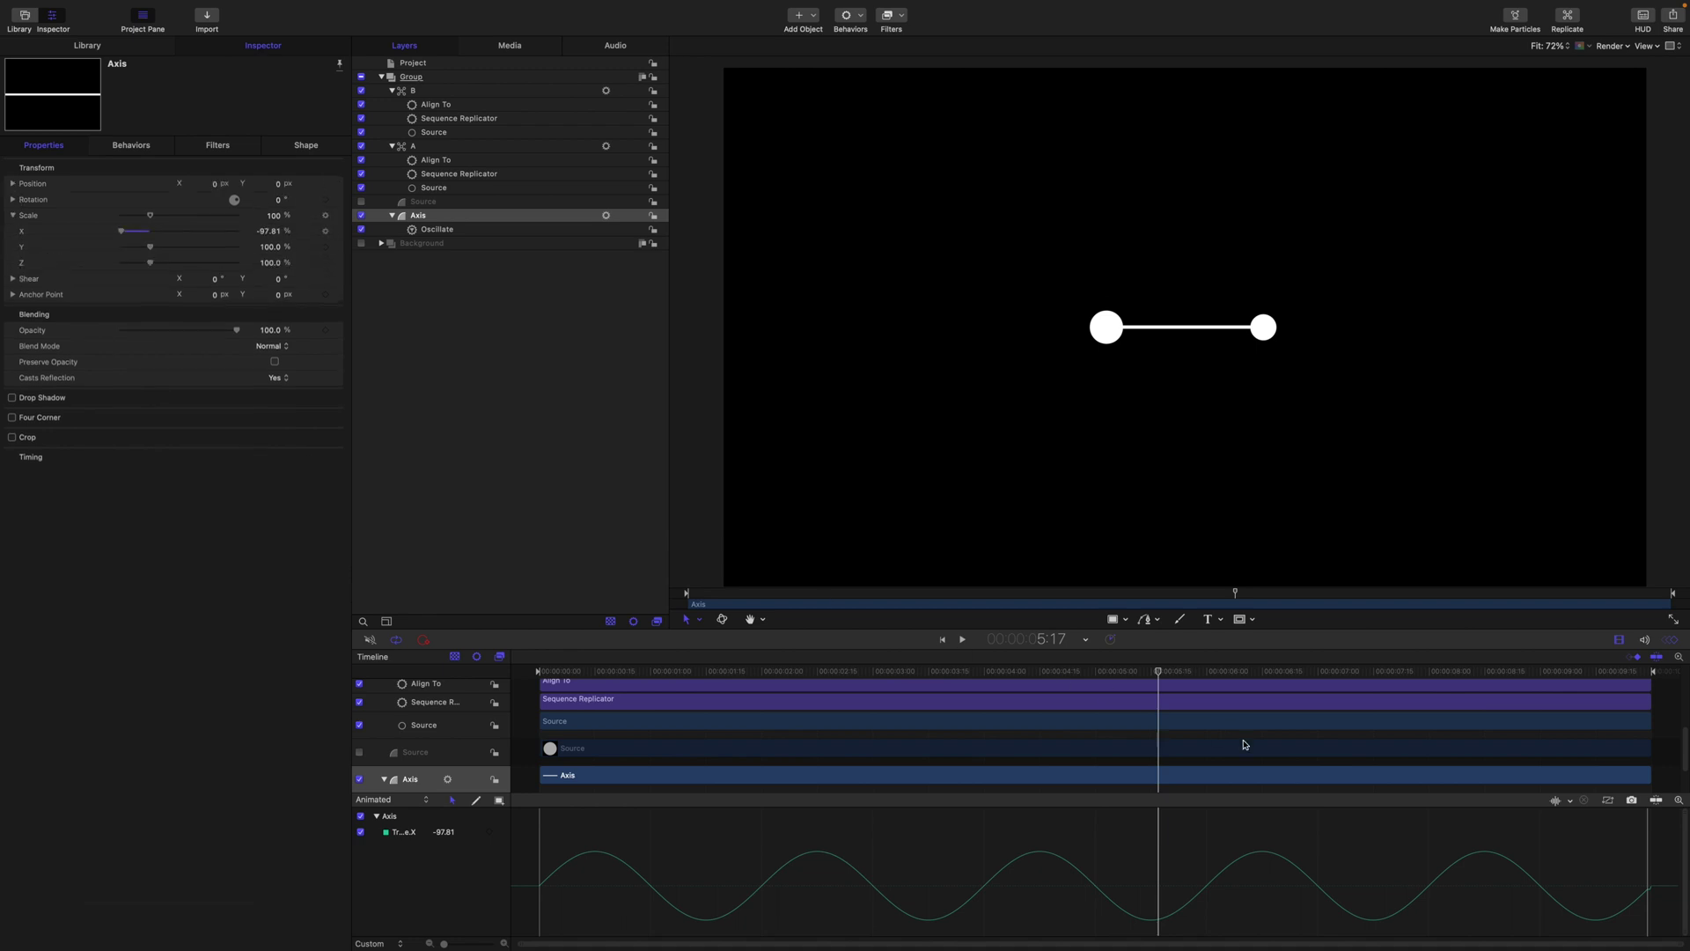
pyautogui.click(1155, 672)
pyautogui.moveTo(1156, 674)
pyautogui.mouseDown()
pyautogui.moveTo(873, 671)
pyautogui.moveTo(1116, 672)
pyautogui.moveTo(1156, 694)
pyautogui.mouseUp()
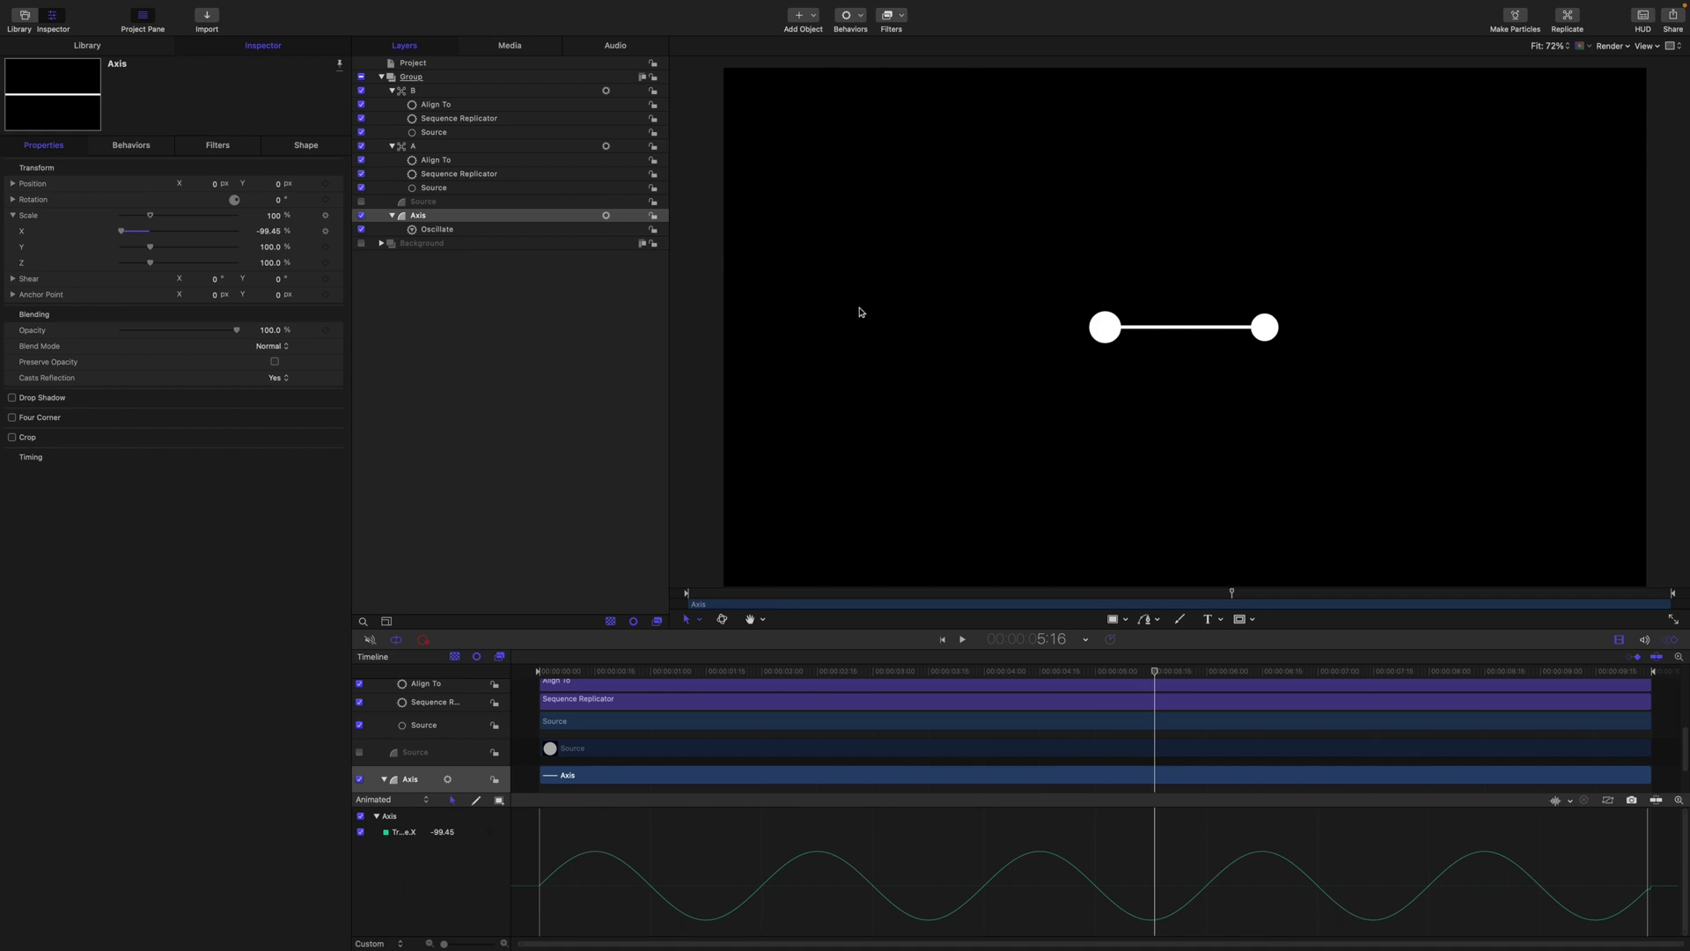
# Rename the pair's group to Source and collapse it
pyautogui.click(421, 78)
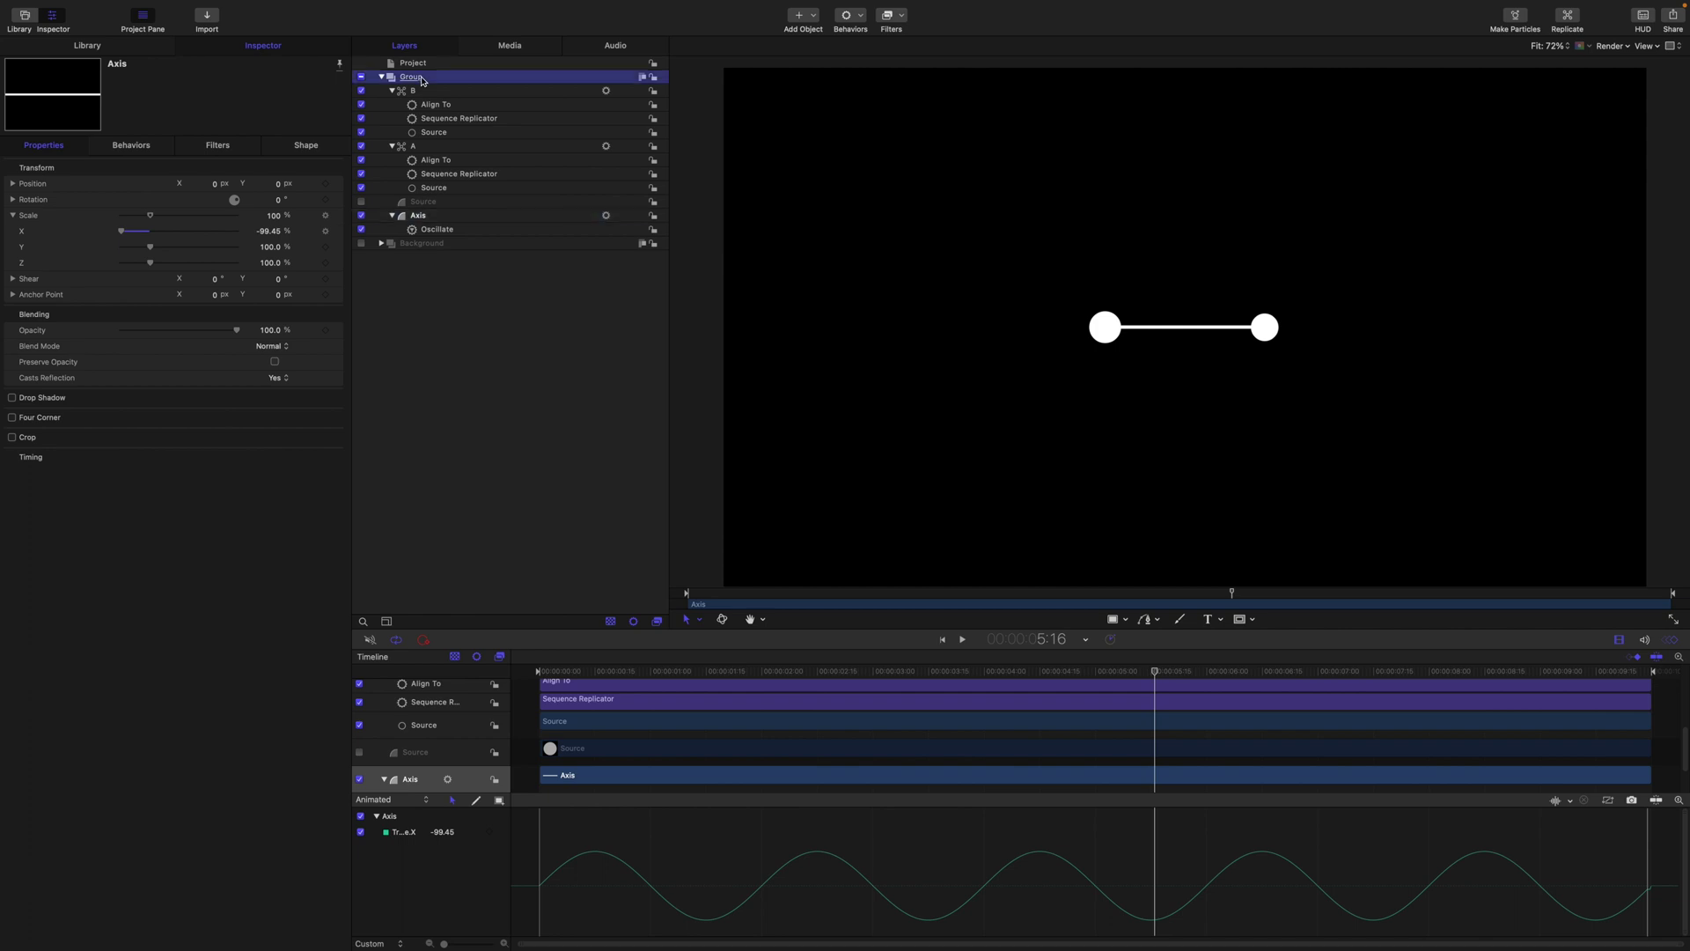
pyautogui.click(420, 78)
pyautogui.write('Source')
pyautogui.press('Return')
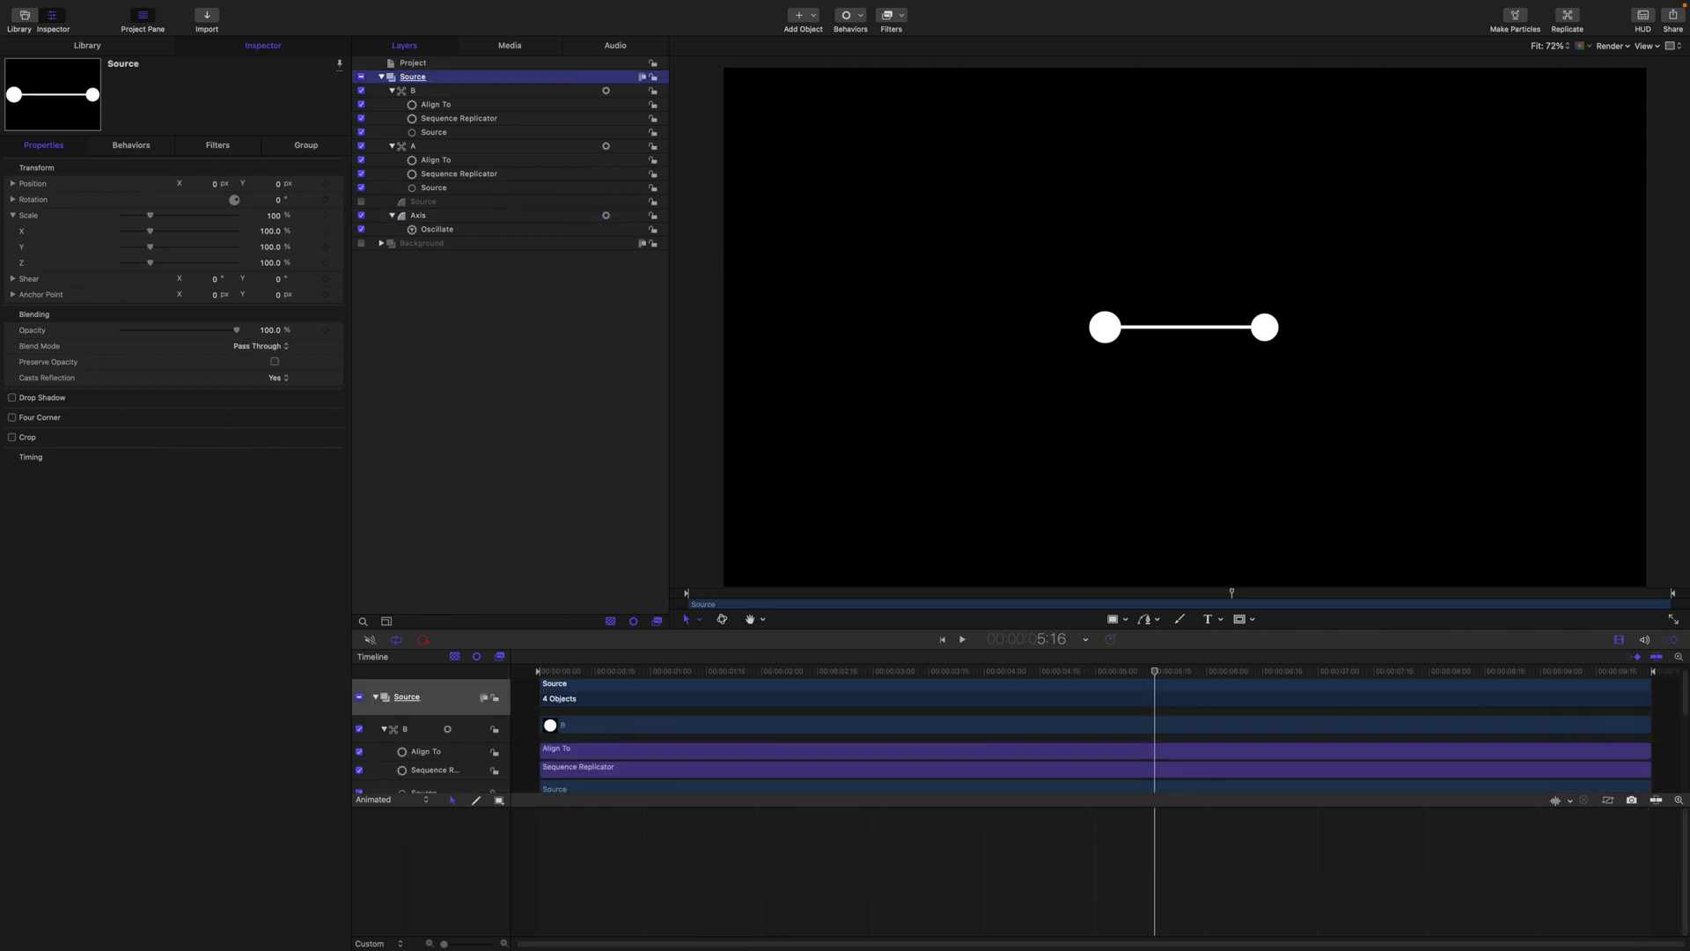
pyautogui.click(381, 77)
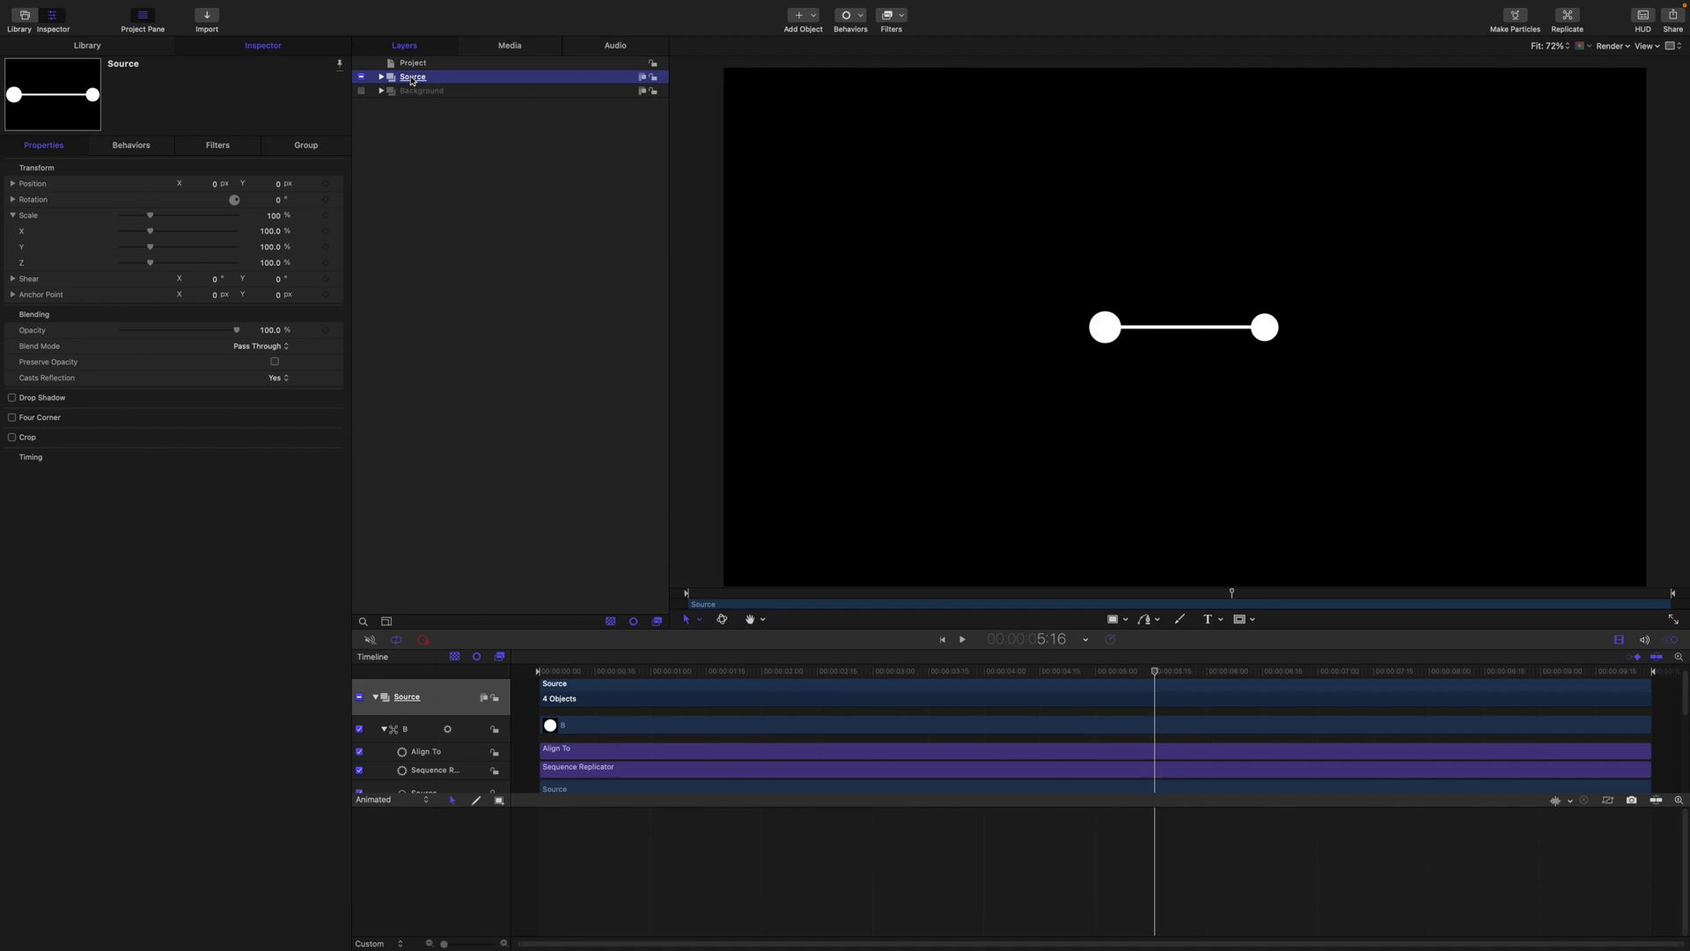
# Clone the Source group with K and name the clone layer Replicator Source
pyautogui.press('k')
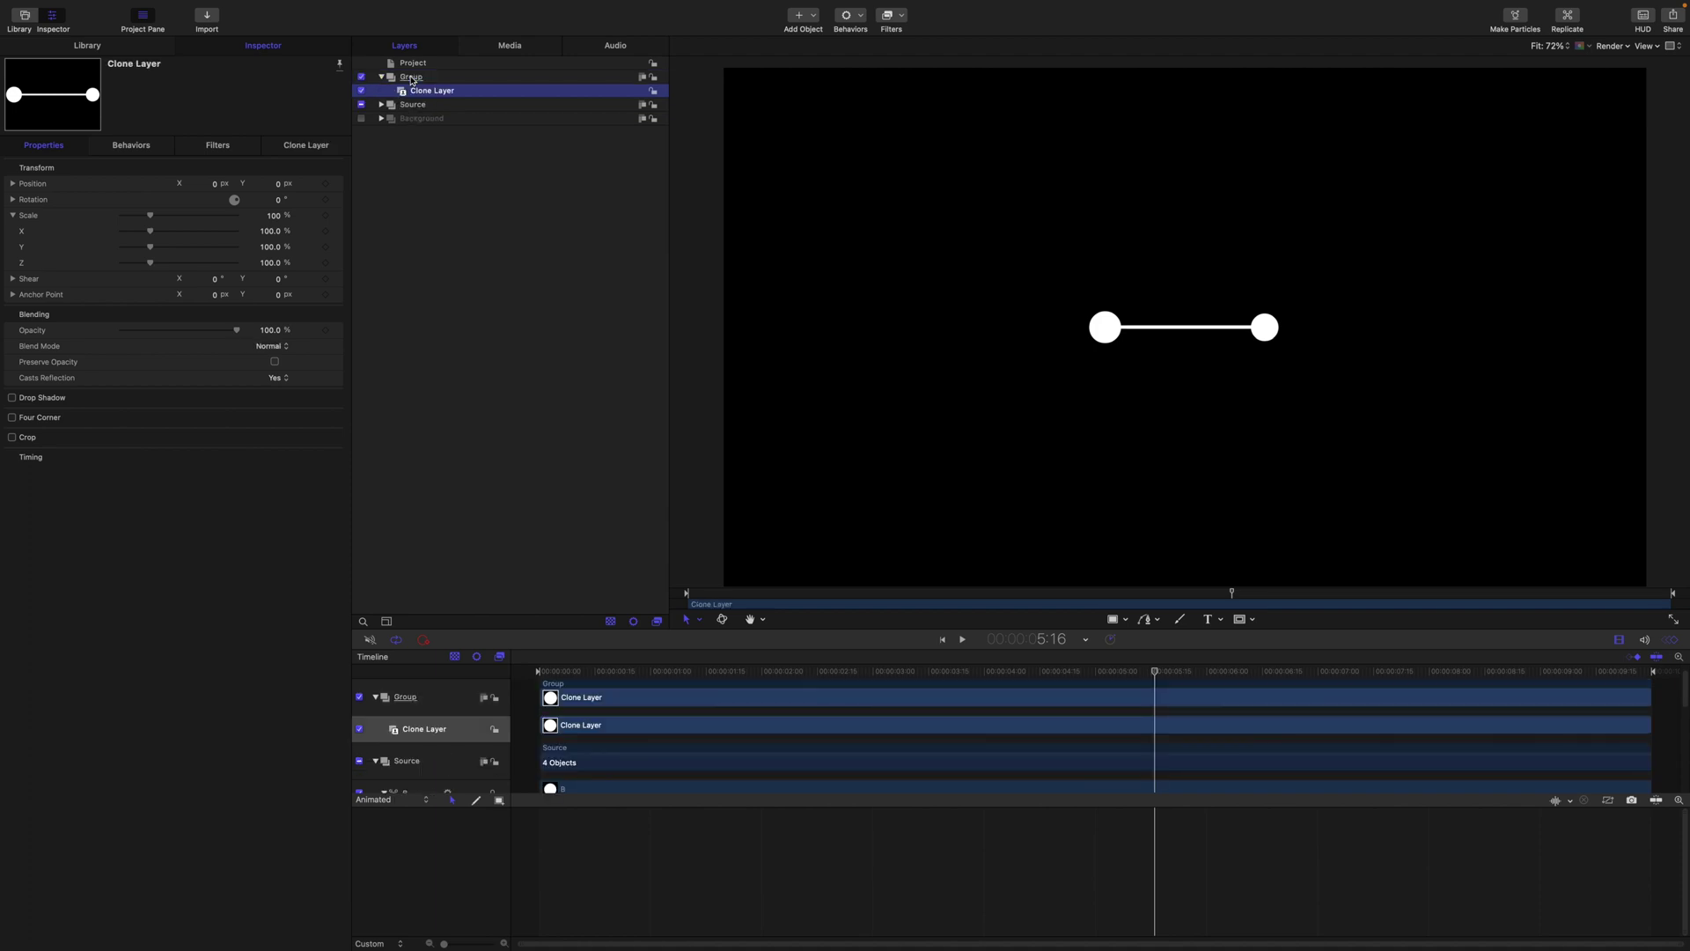
pyautogui.doubleClick(411, 77)
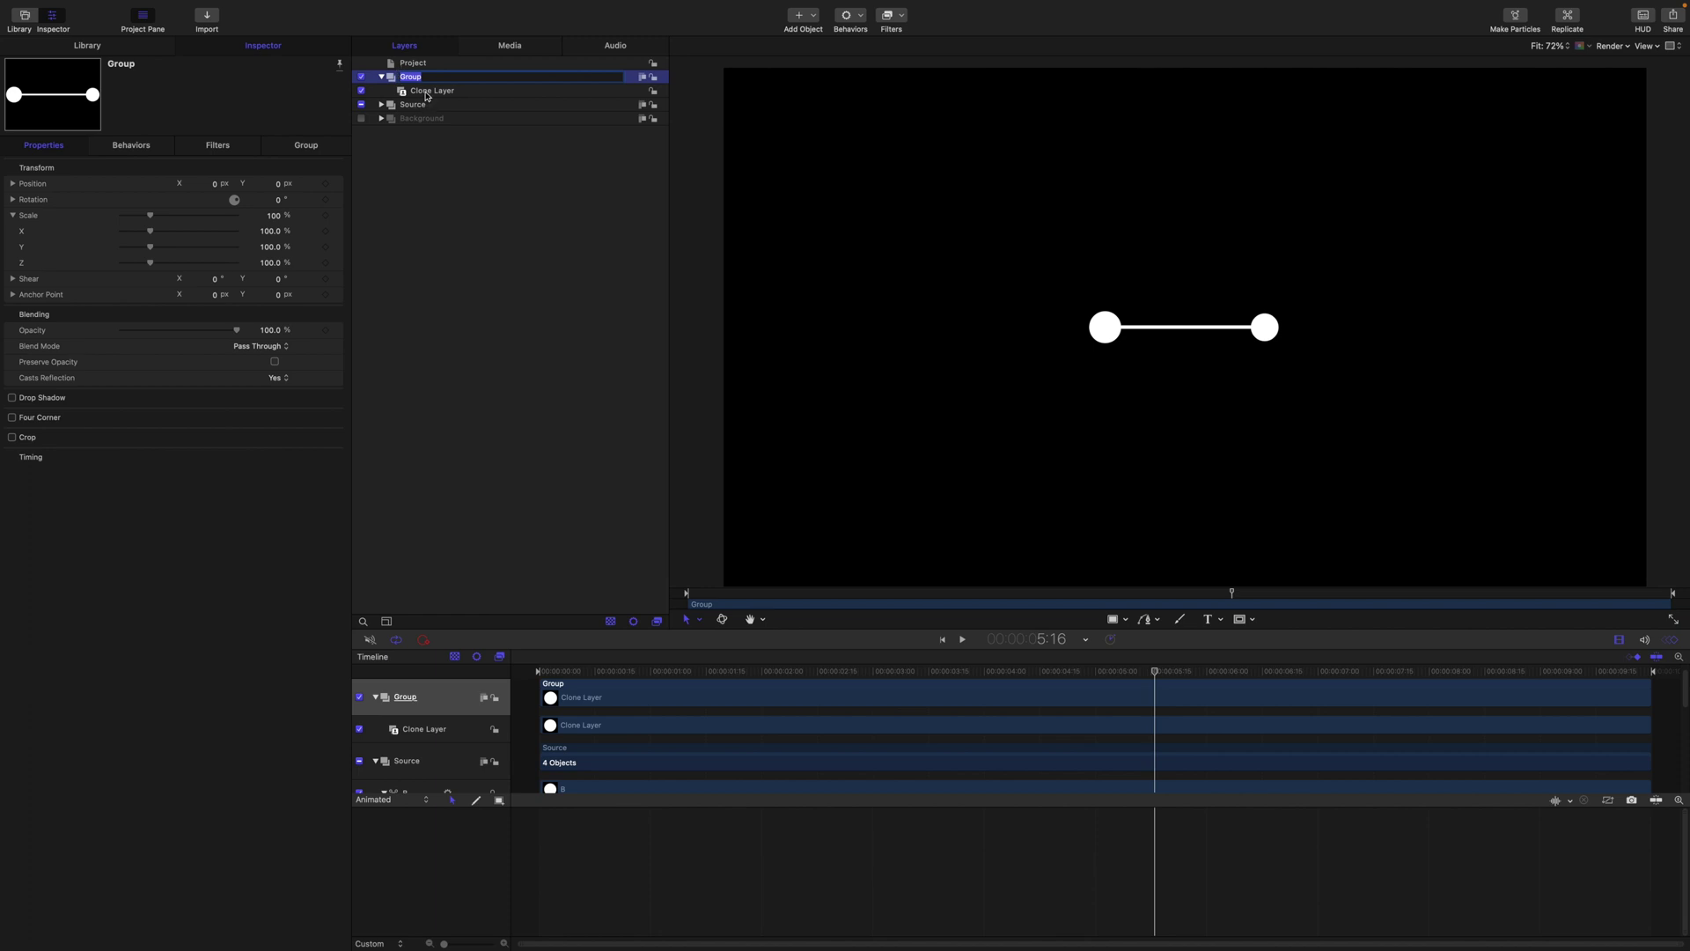
pyautogui.doubleClick(426, 91)
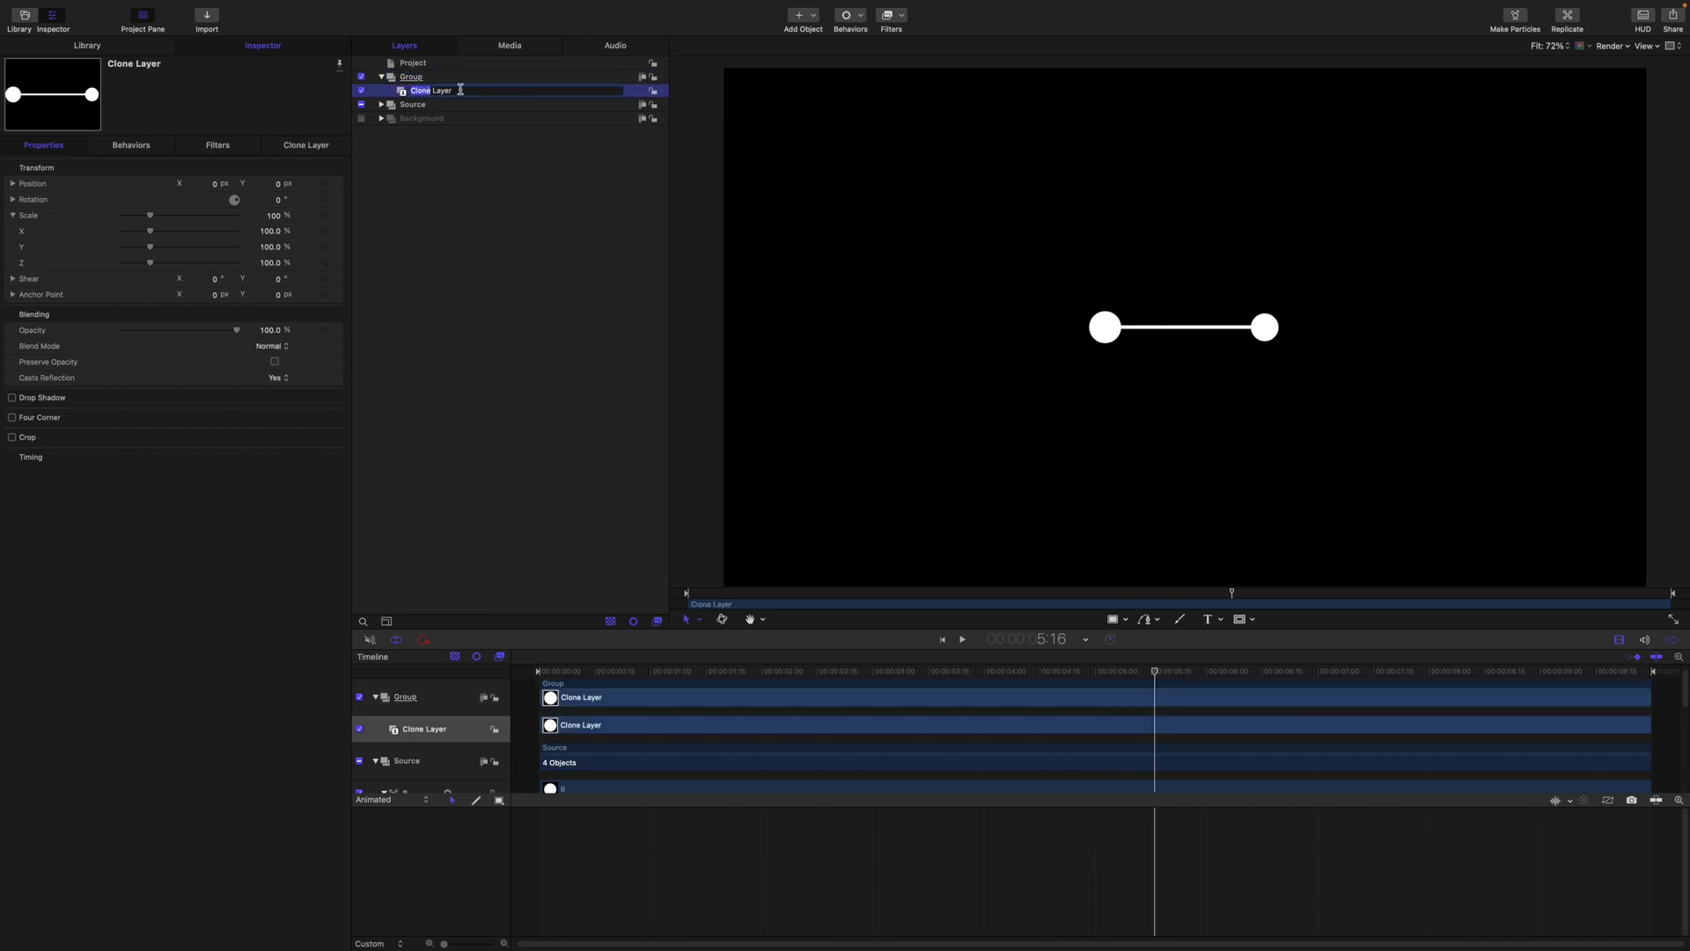
pyautogui.write('Replicator Source')
pyautogui.press('Return')
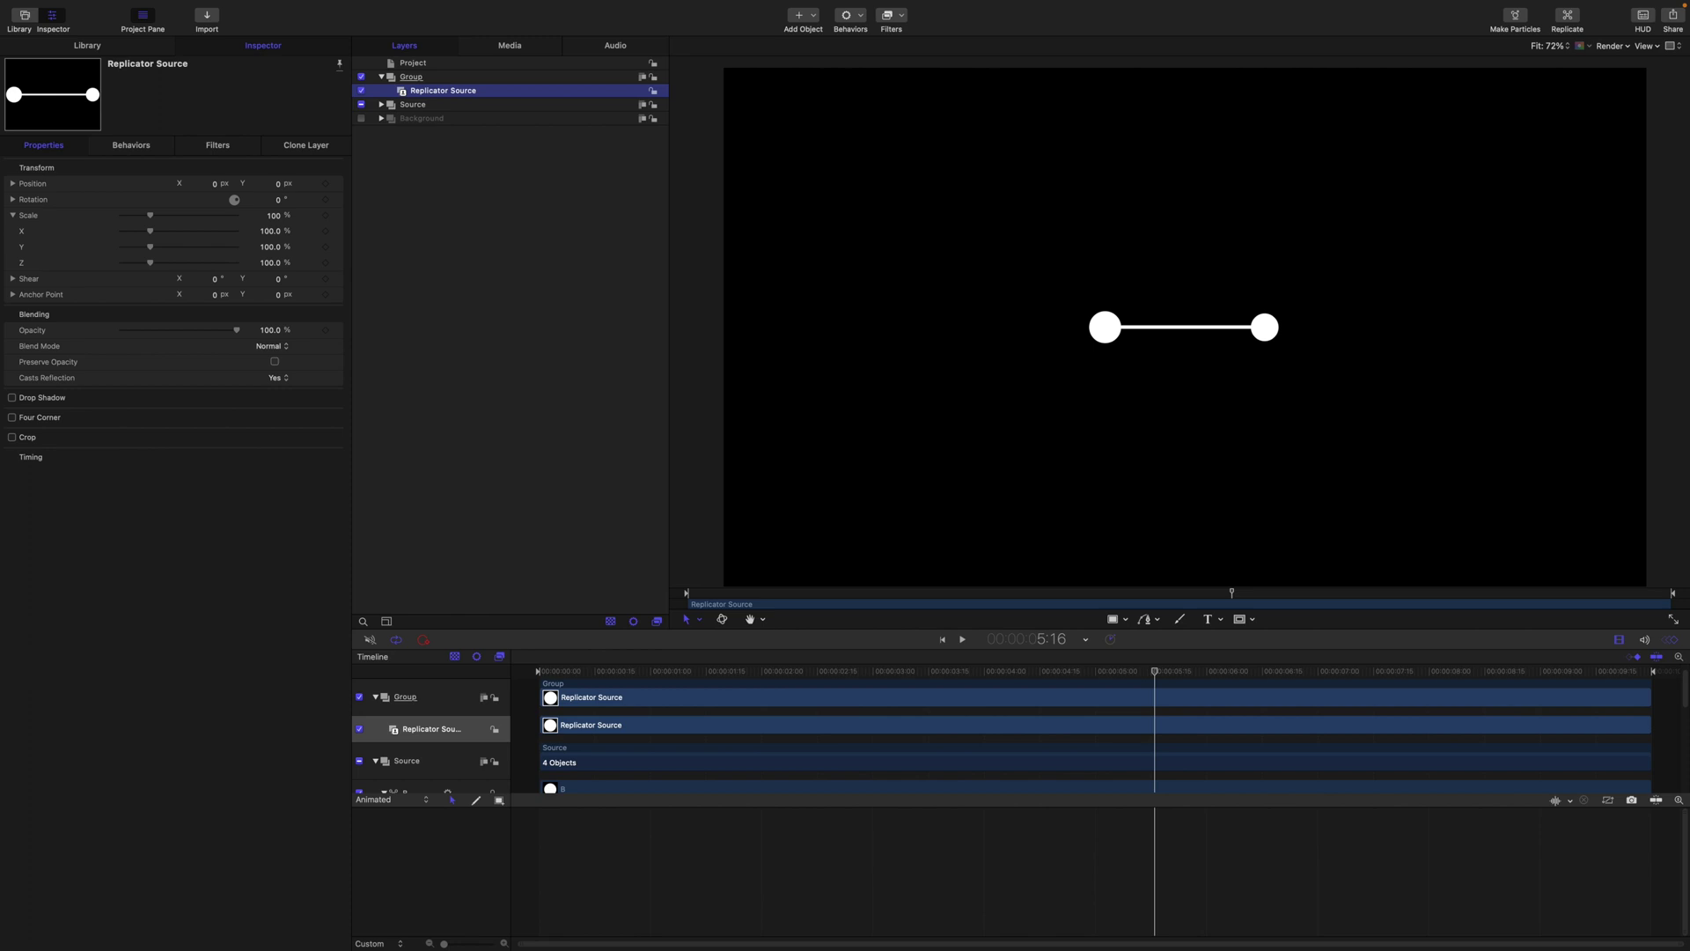
# Replicate the Replicator Source clone with L and rename the new group Helix
pyautogui.press('l')
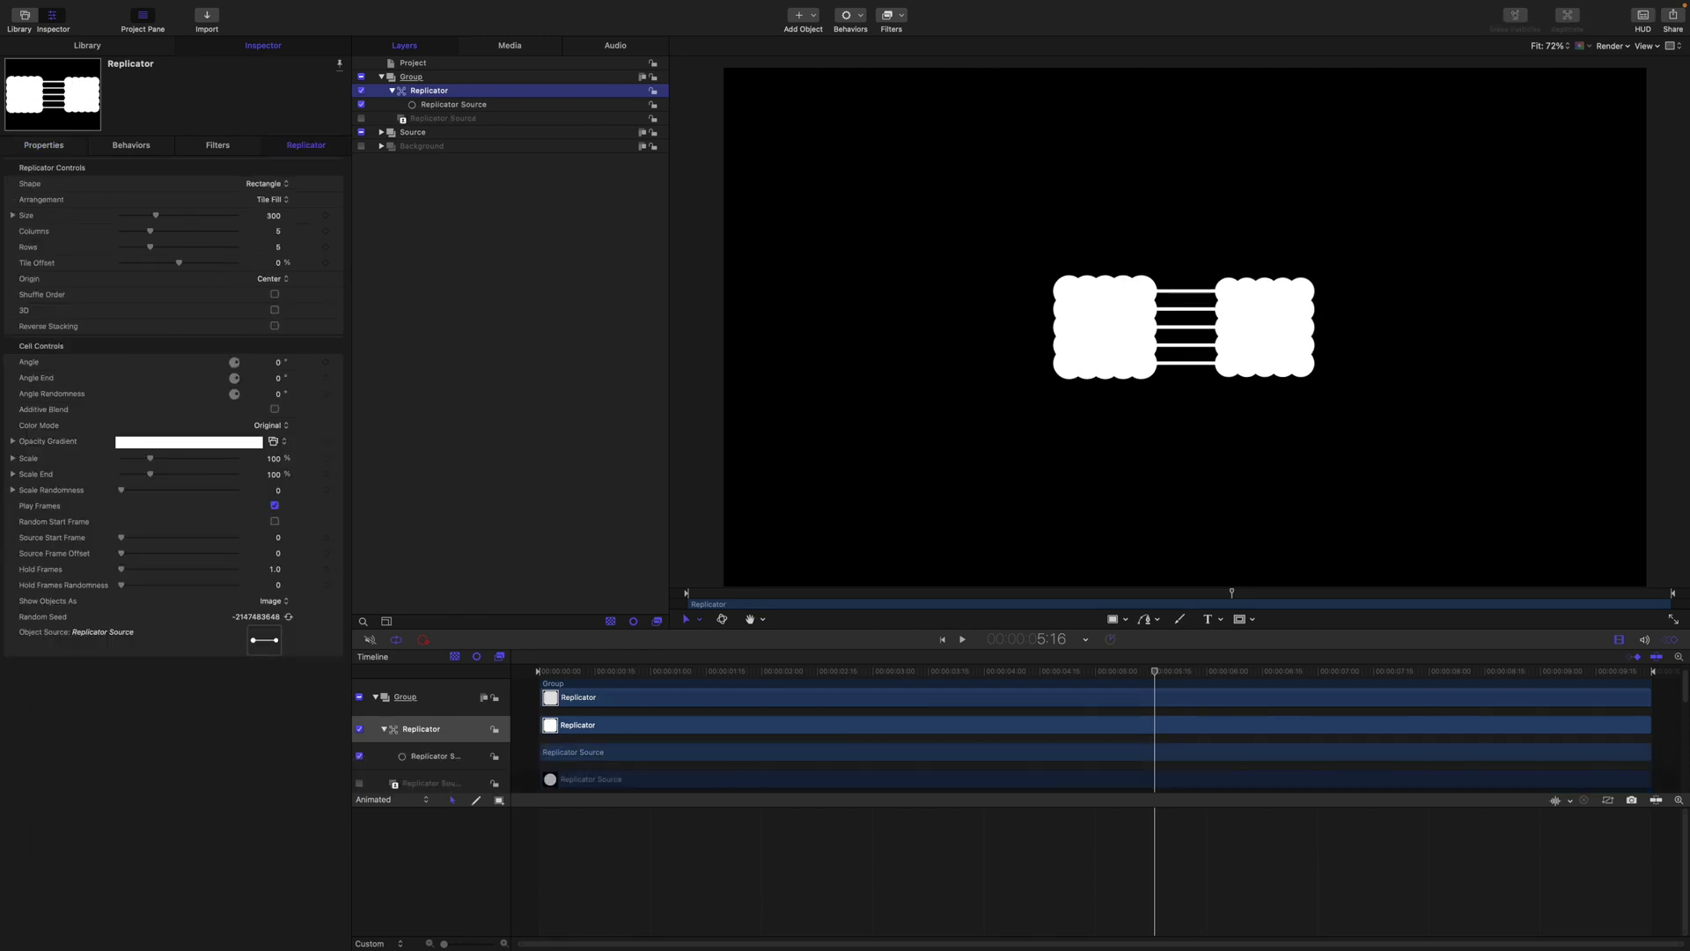
pyautogui.click(416, 80)
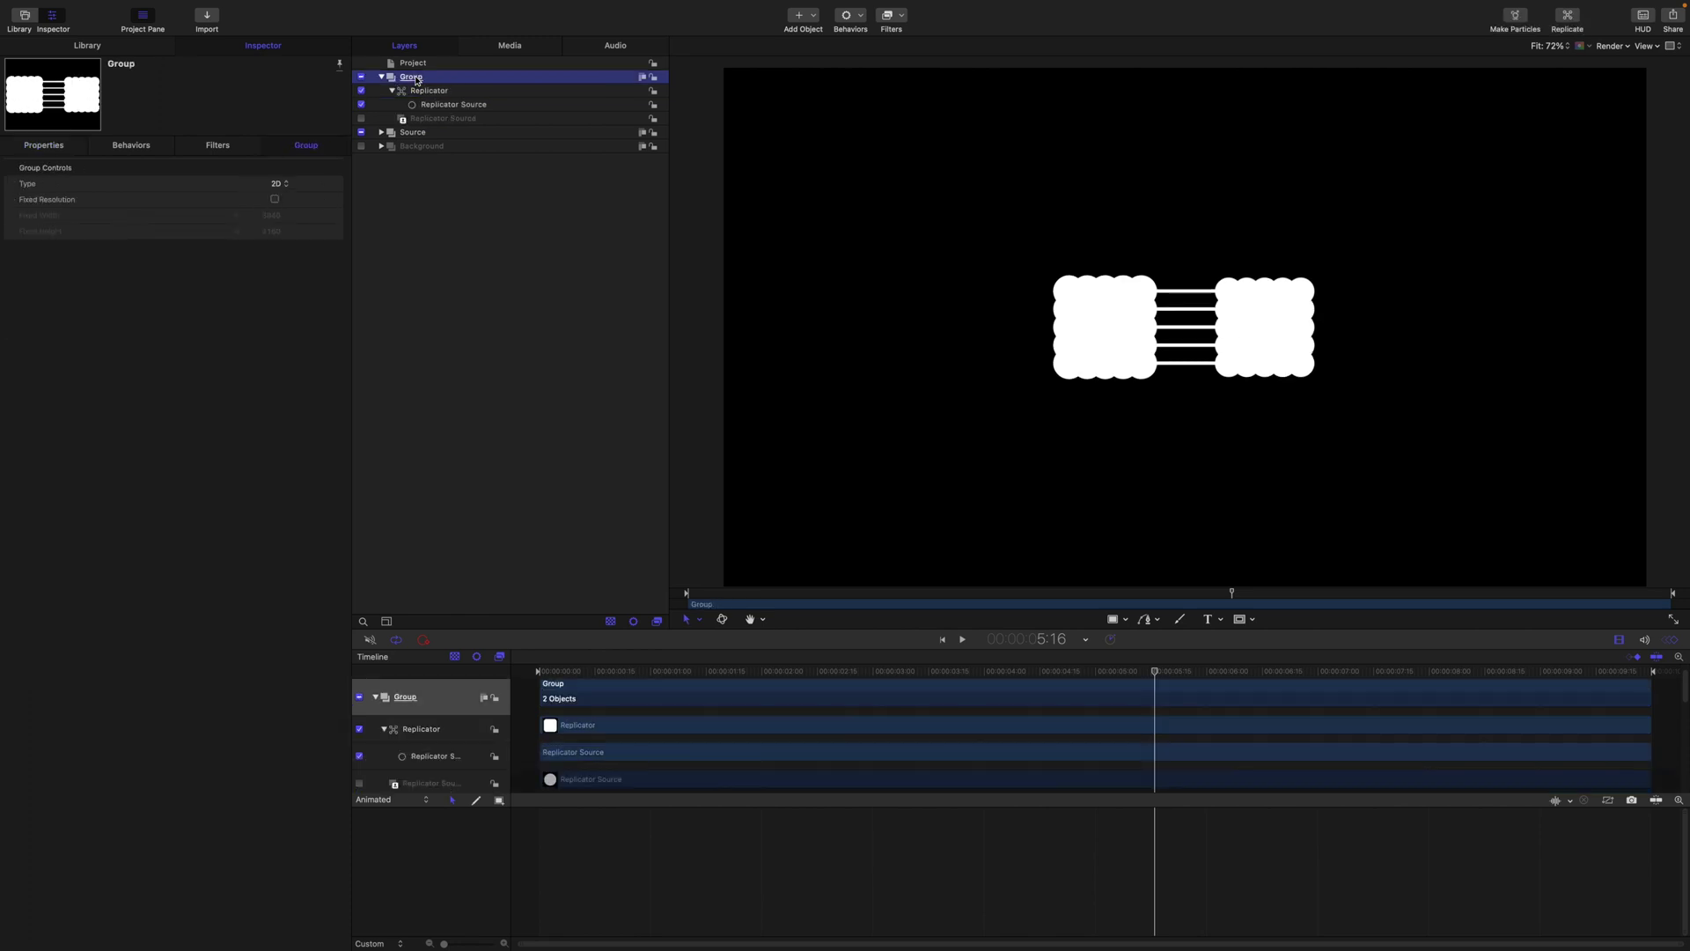
pyautogui.click(417, 80)
pyautogui.write('Helix')
pyautogui.press('Return')
# Rename the new replicator layer Helix
pyautogui.click(427, 91)
pyautogui.click(427, 92)
pyautogui.write('Helix')
pyautogui.press('Return')
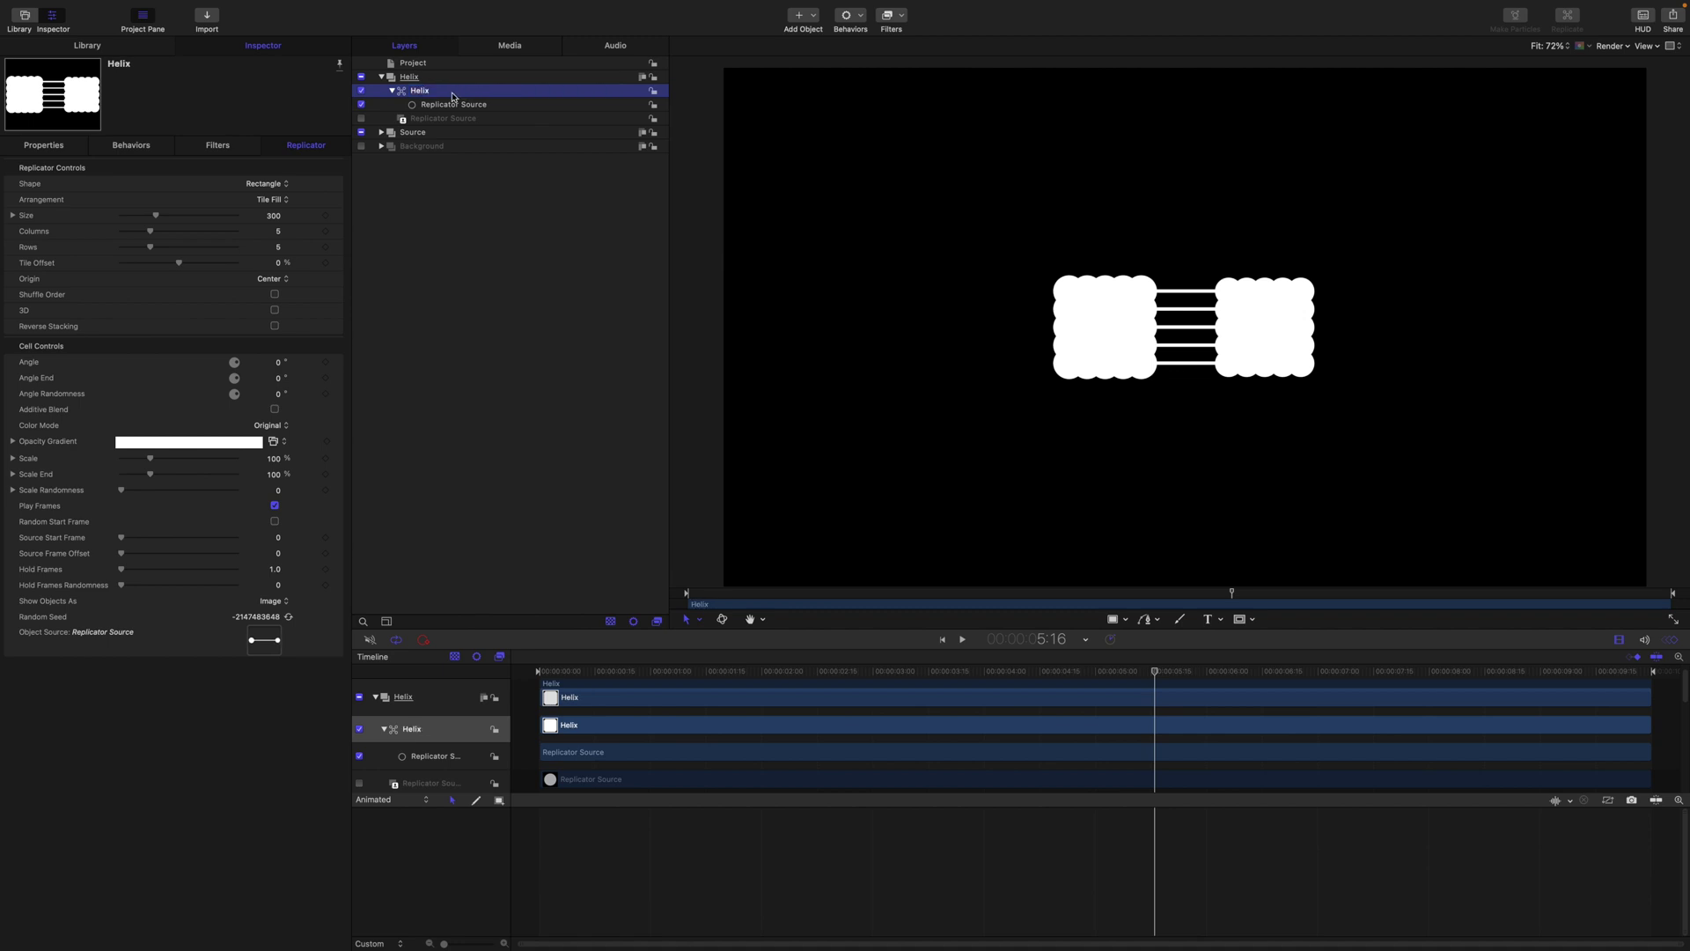
# Set the replicator shape to Line with 10 points and start and end X at 0
pyautogui.click(262, 187)
pyautogui.click(278, 233)
pyautogui.write('10')
pyautogui.press('Return')
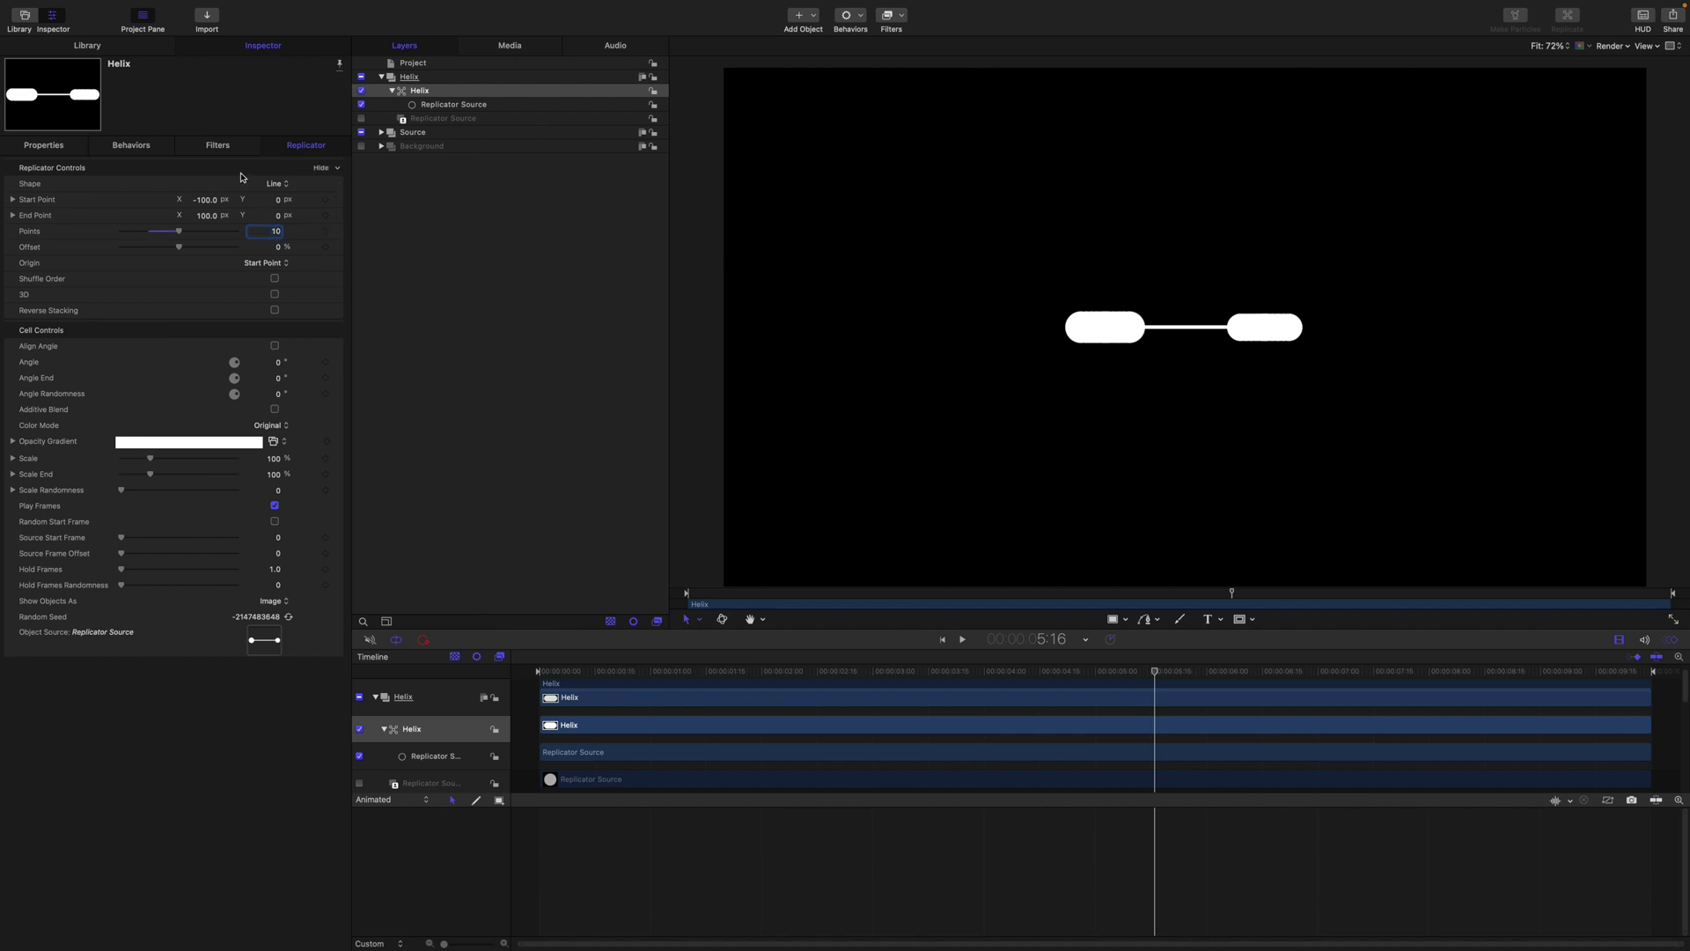
pyautogui.click(207, 200)
pyautogui.write('0')
pyautogui.press('Return')
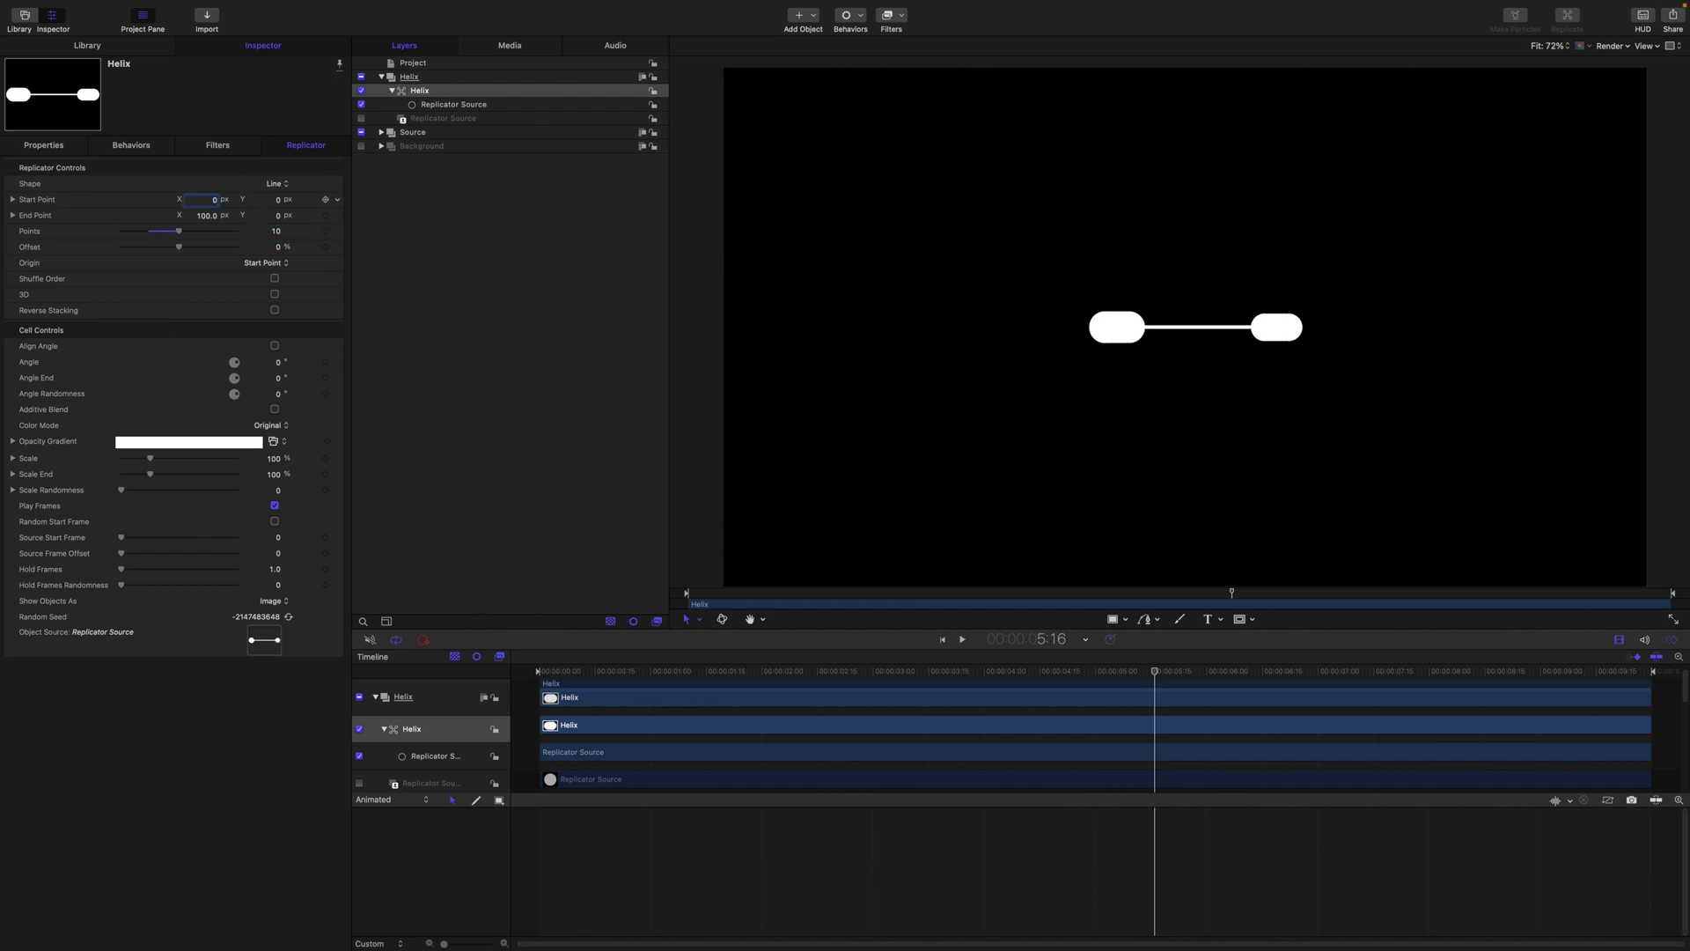
pyautogui.click(207, 216)
pyautogui.write('0')
pyautogui.press('Return')
# Set the line's Start Y to 900 and End Y to -900, and hide the Source group
pyautogui.click(278, 200)
pyautogui.write('900')
pyautogui.press('Return')
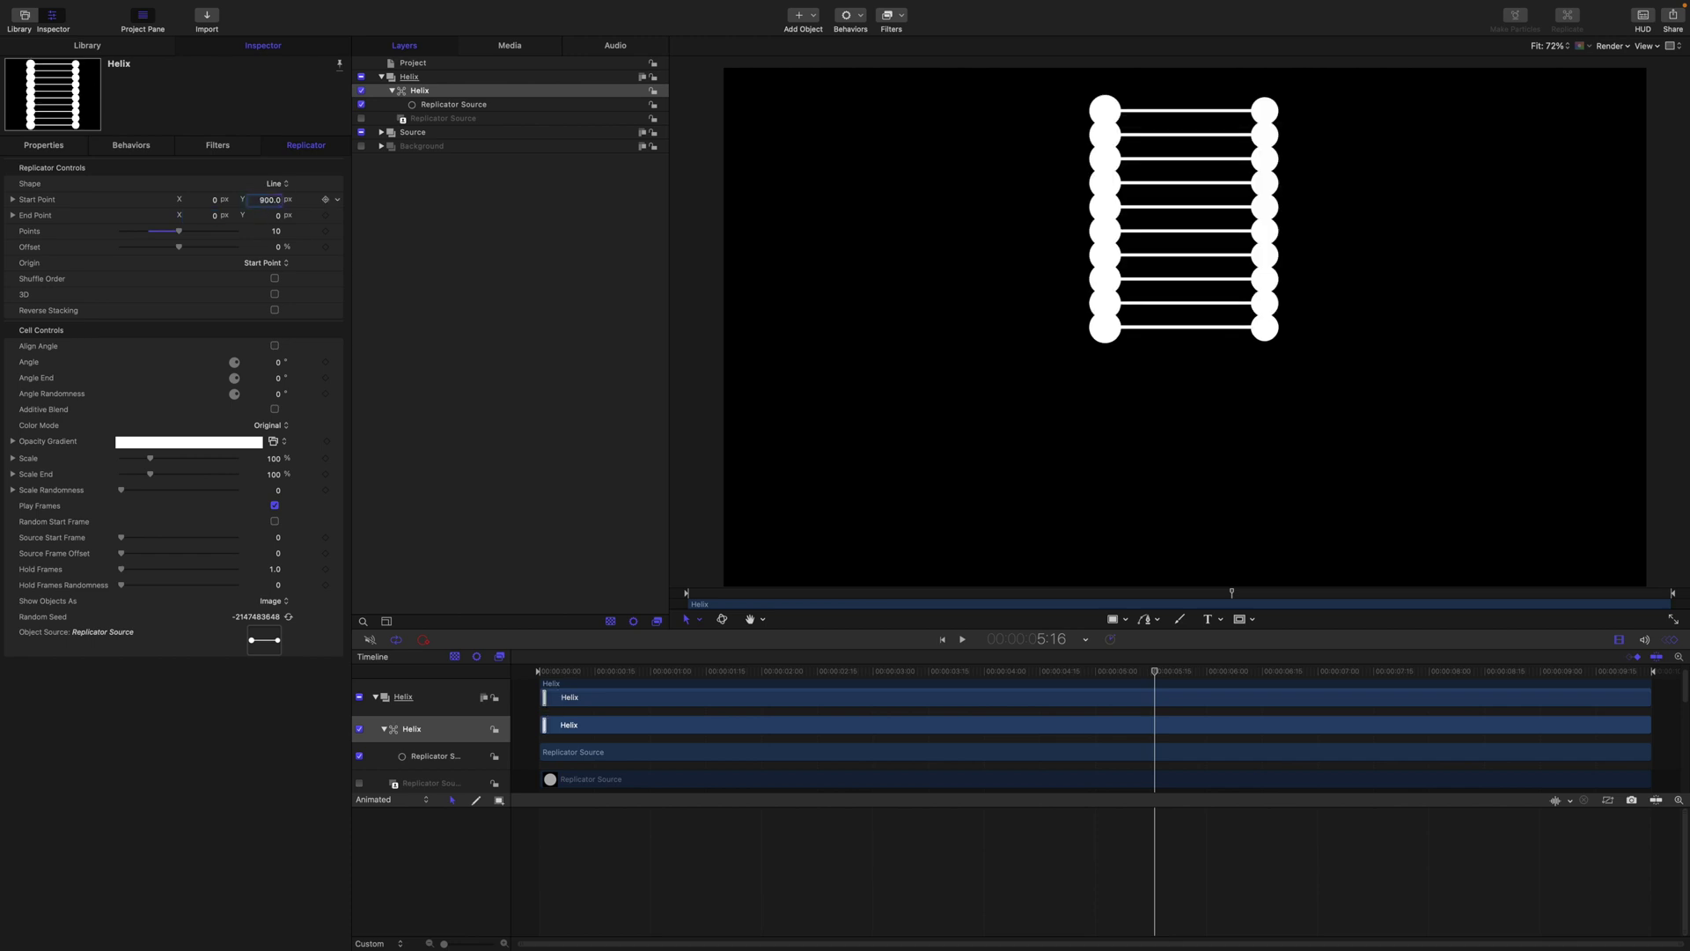
pyautogui.click(278, 216)
pyautogui.press('BackSpace')
pyautogui.write('-900')
pyautogui.press('Return')
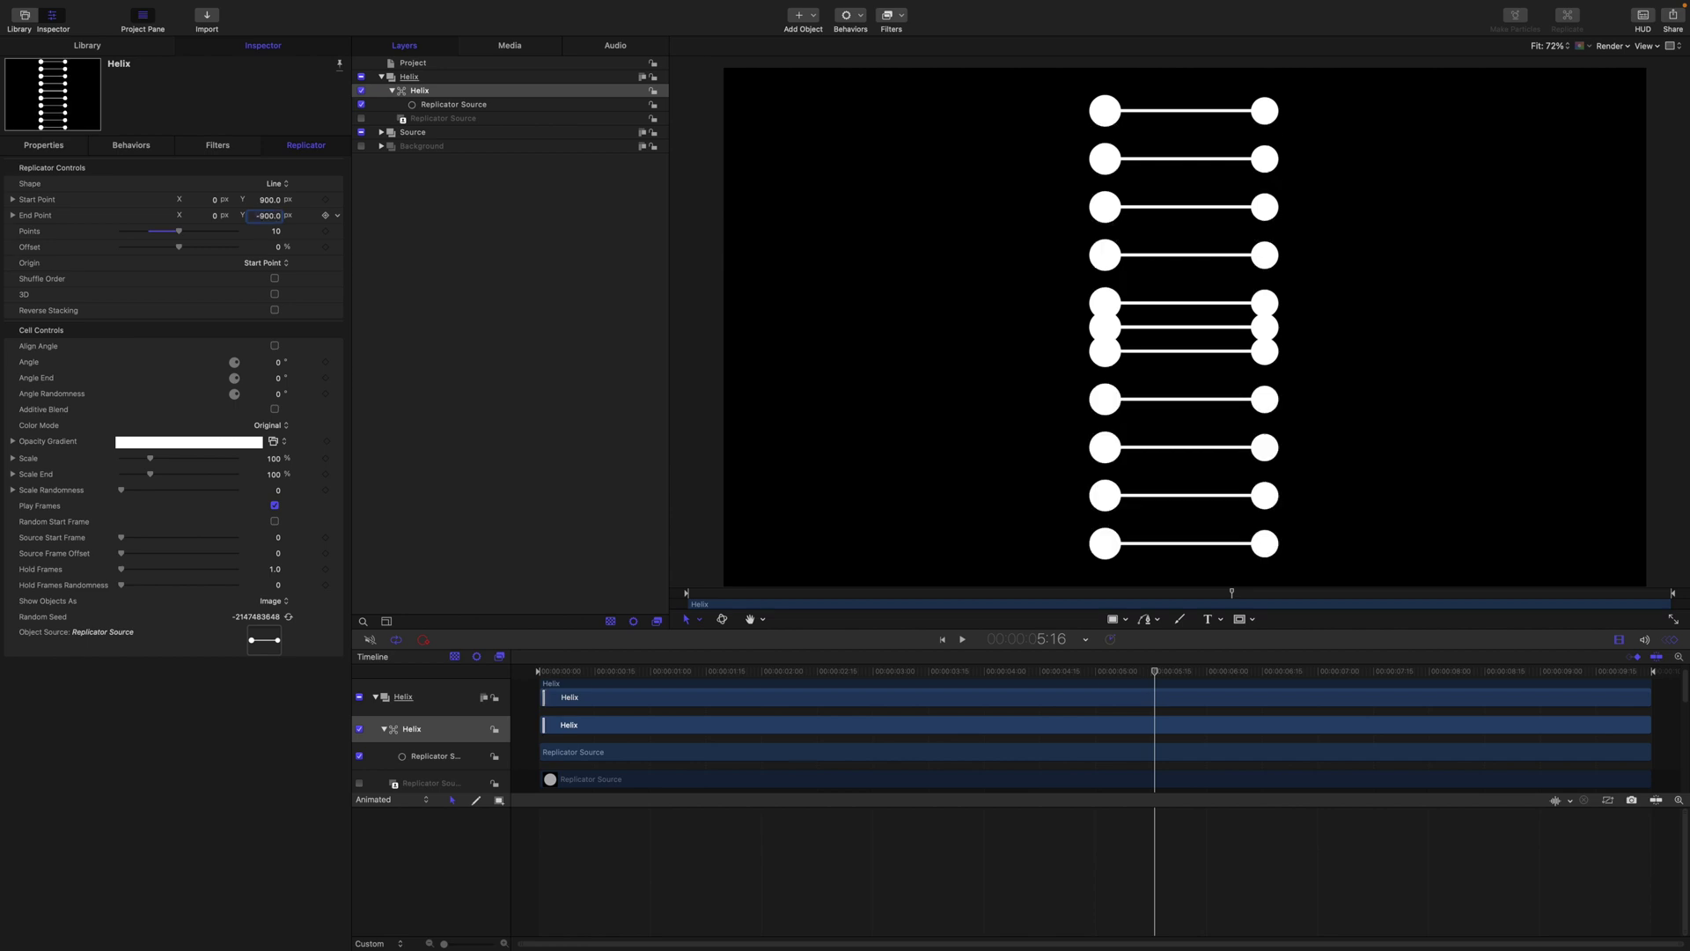
pyautogui.click(361, 132)
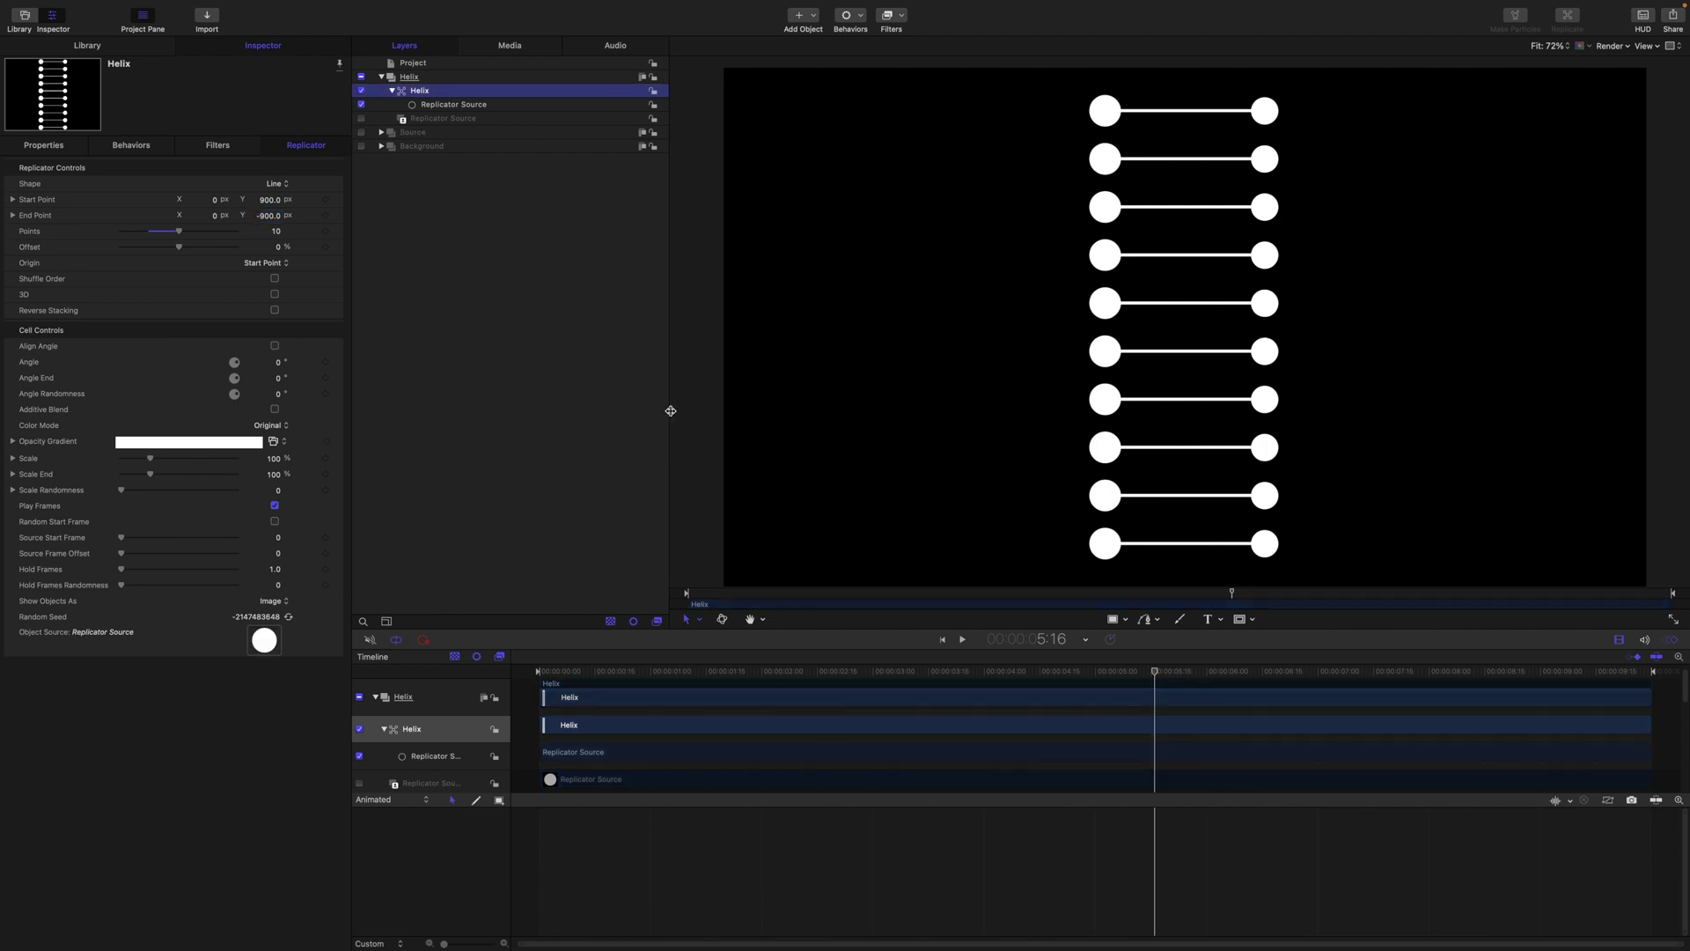
# Rewind to frame one, raise Source Start Frame to 7.1, and reset Source Frame Offset to 0
pyautogui.moveTo(1155, 671); pyautogui.dragTo(539, 671)
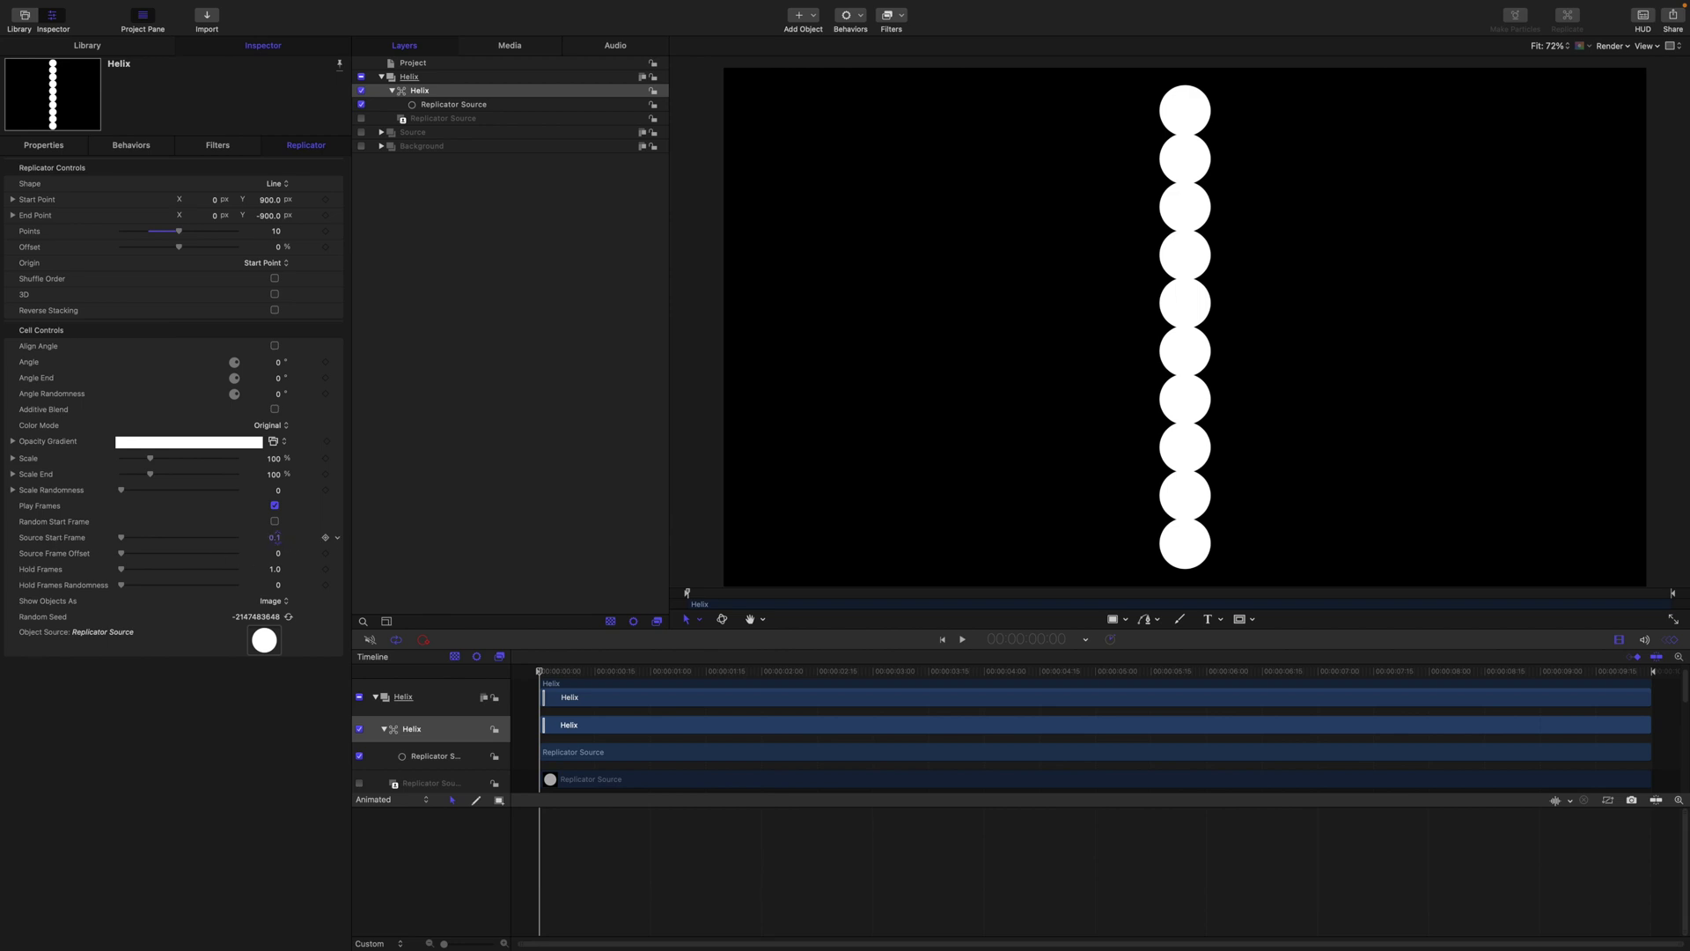
pyautogui.moveTo(274, 537)
pyautogui.mouseDown()
pyautogui.moveTo(296, 537)
pyautogui.moveTo(276, 539)
pyautogui.mouseUp()
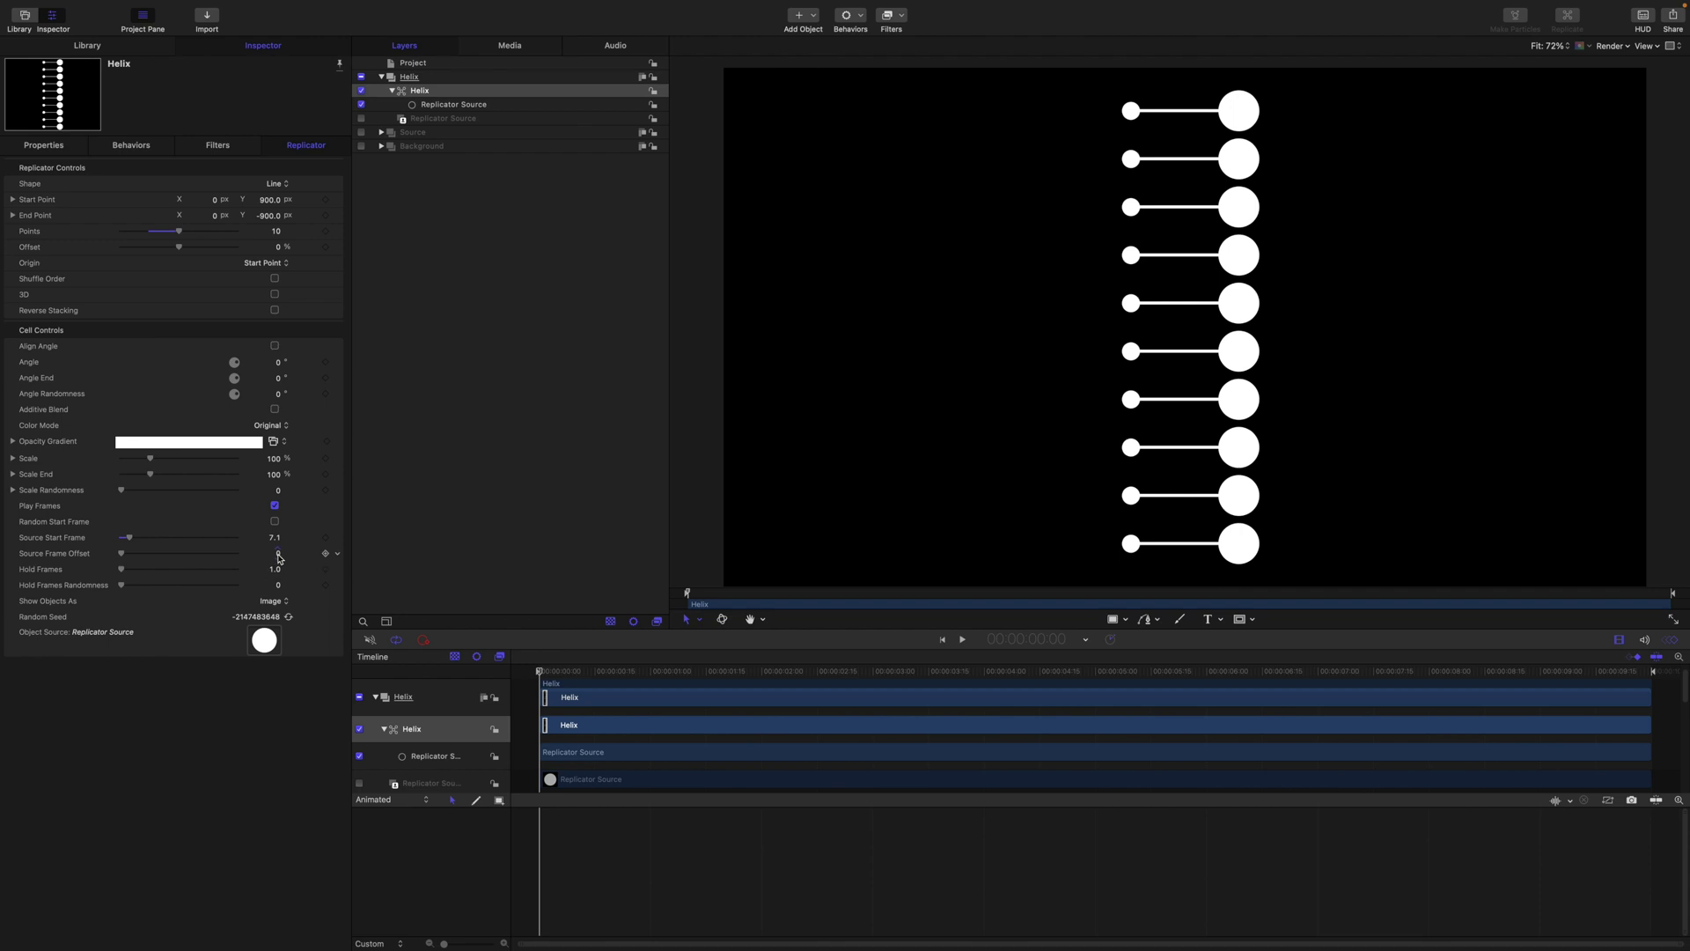
pyautogui.moveTo(279, 554); pyautogui.dragTo(284, 554)
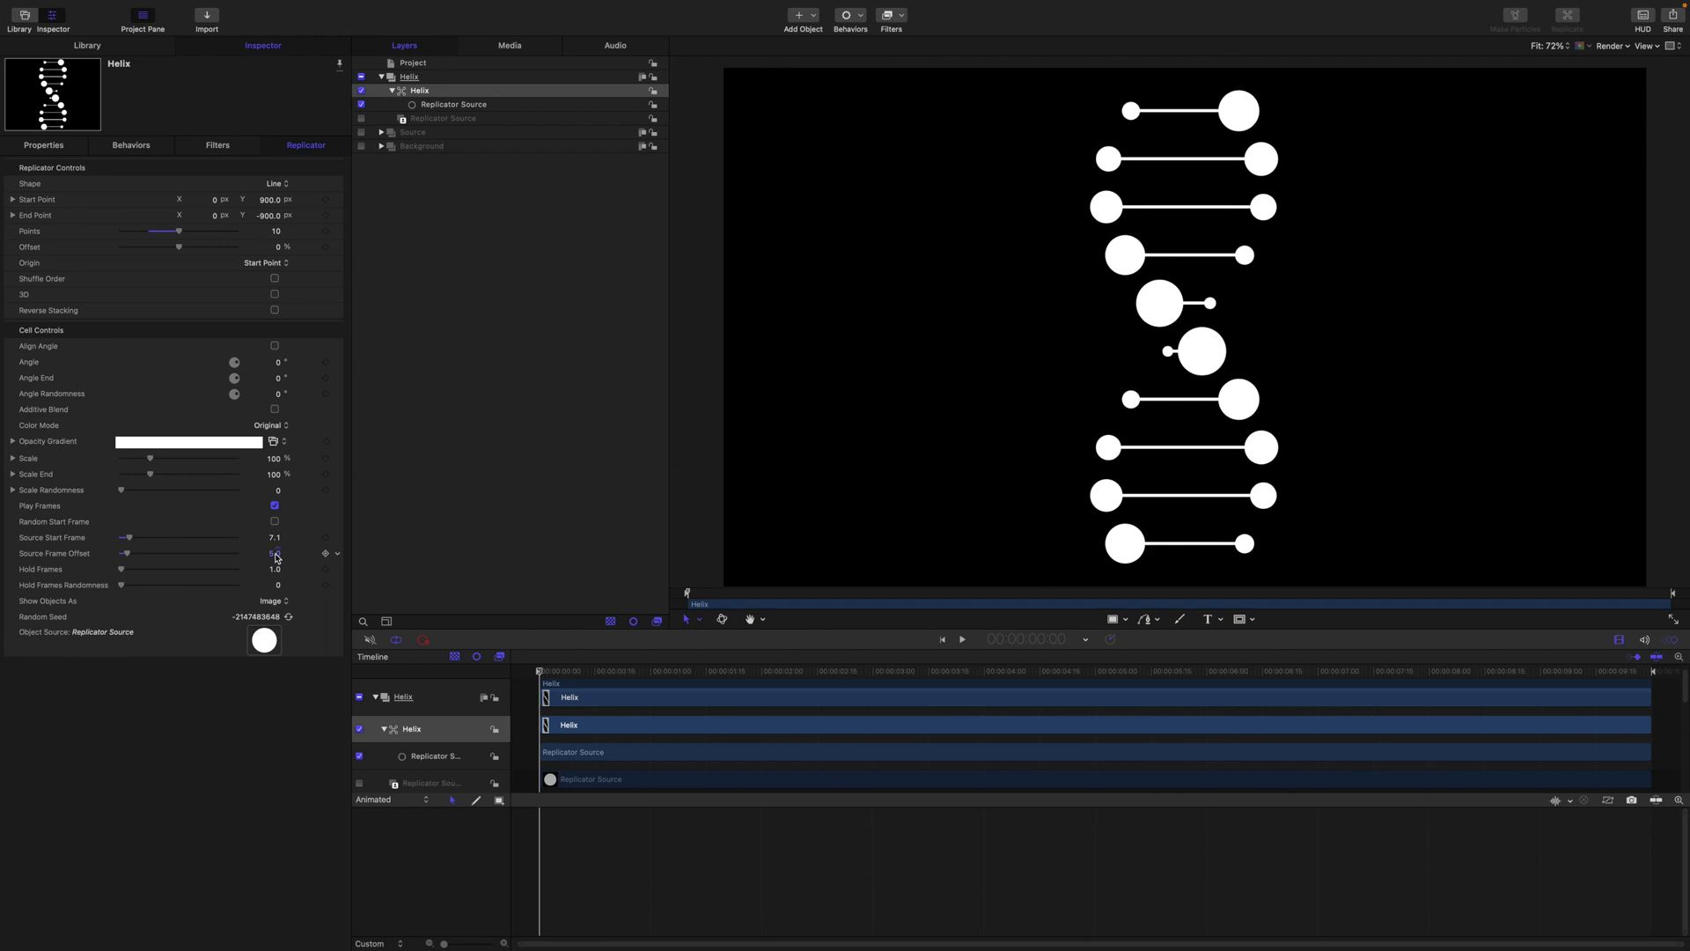
pyautogui.write('0')
pyautogui.press('Return')
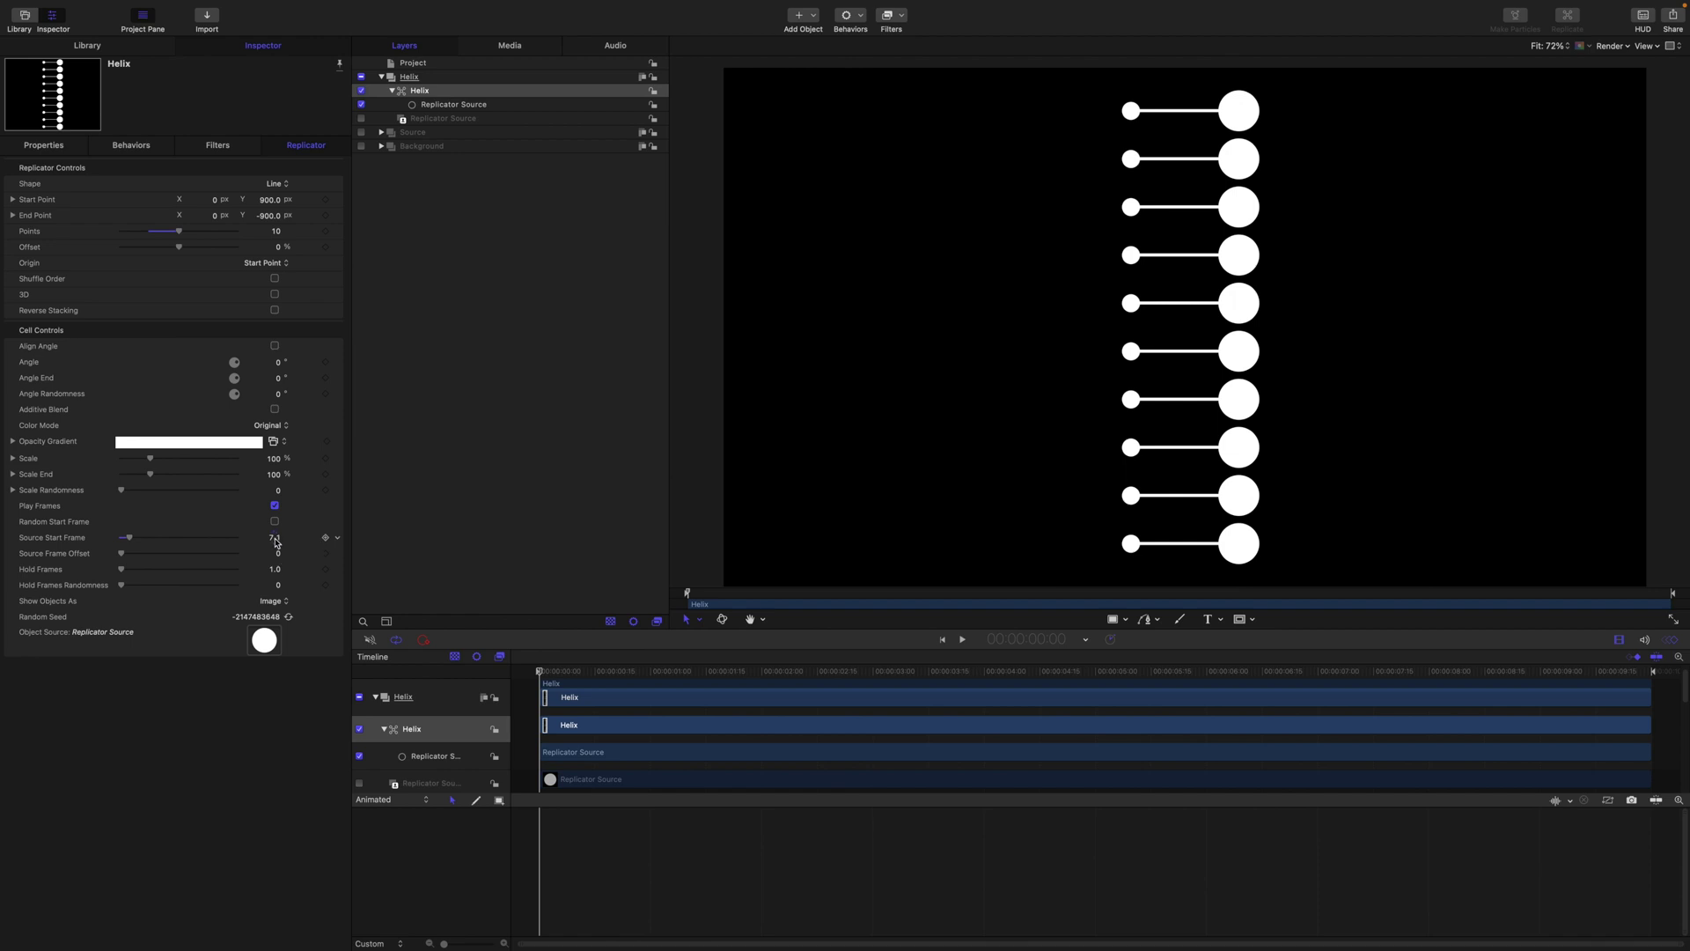
# Set the Helix Source Start Frame to 36 and Source Frame Offset to 24
pyautogui.click(275, 539)
pyautogui.write('36')
pyautogui.press('Return')
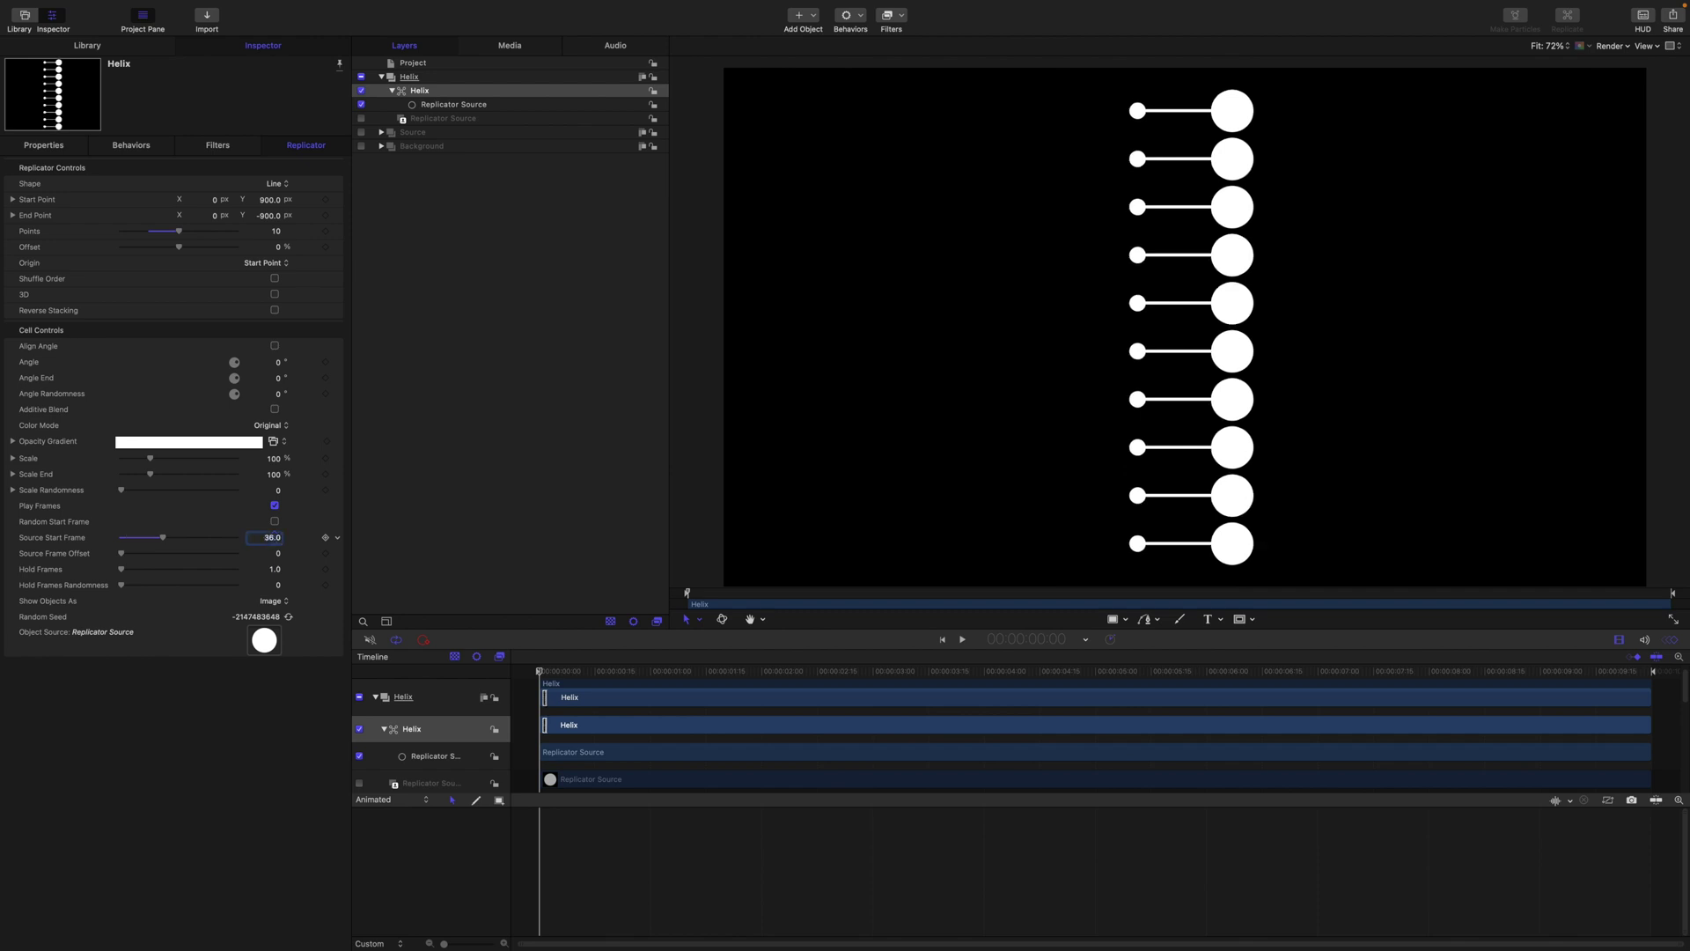
pyautogui.click(273, 553)
pyautogui.write('24')
pyautogui.press('Return')
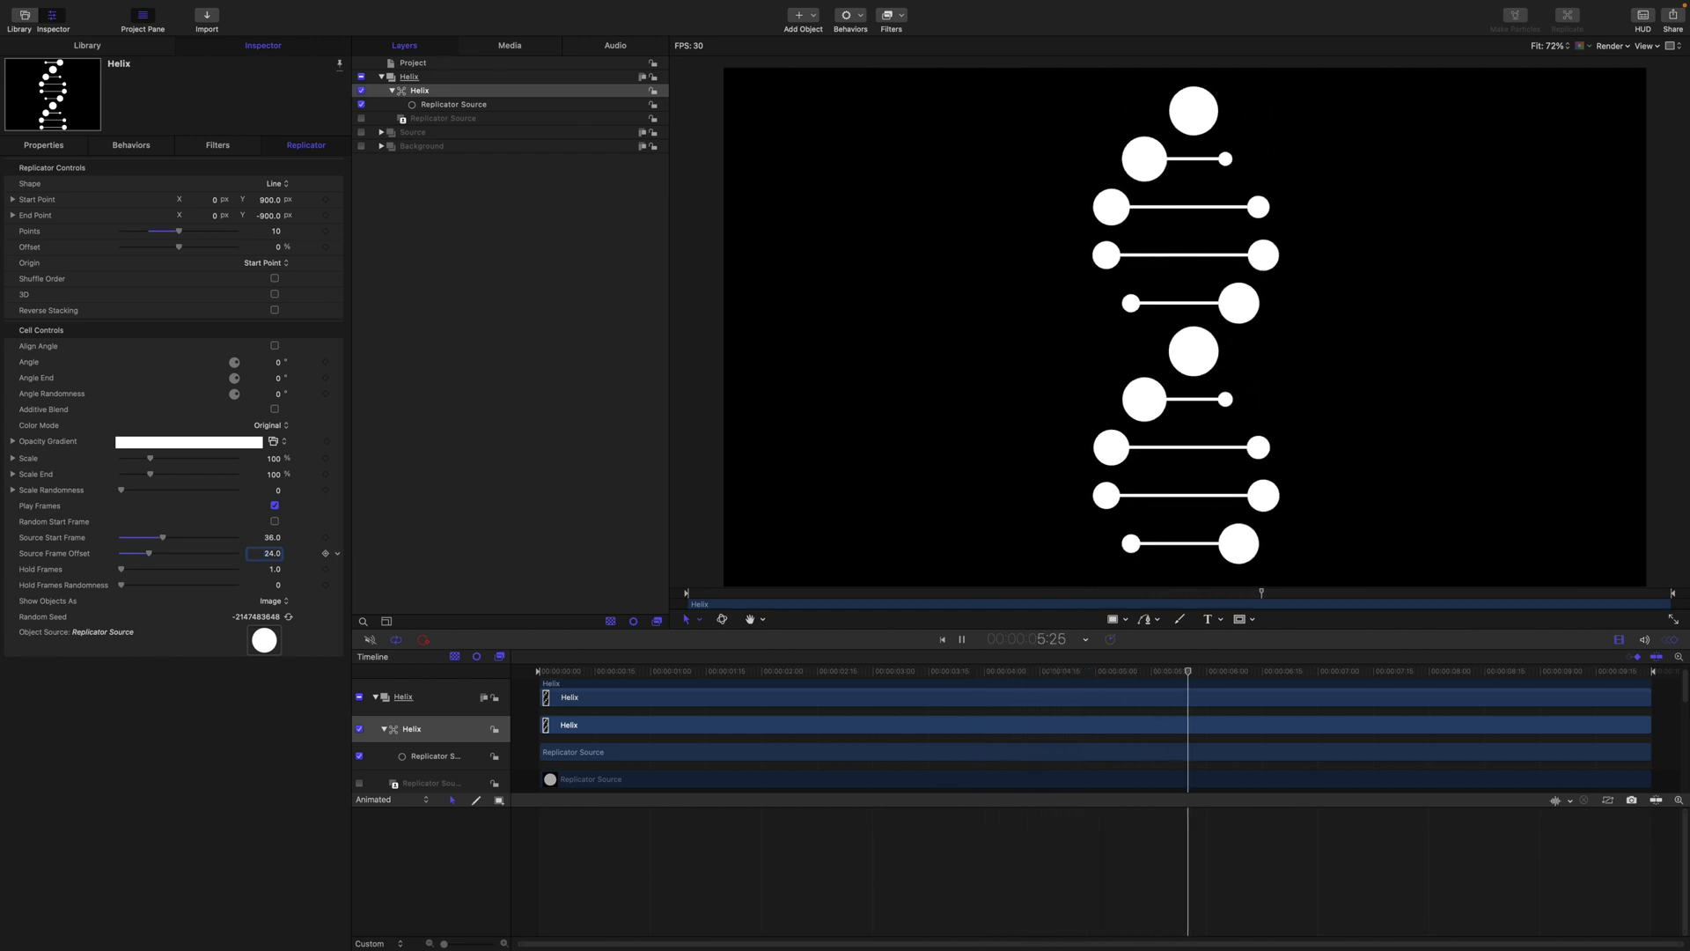
# Stop playback and set the replicator's Color Mode to Over Pattern
pyautogui.press('space')
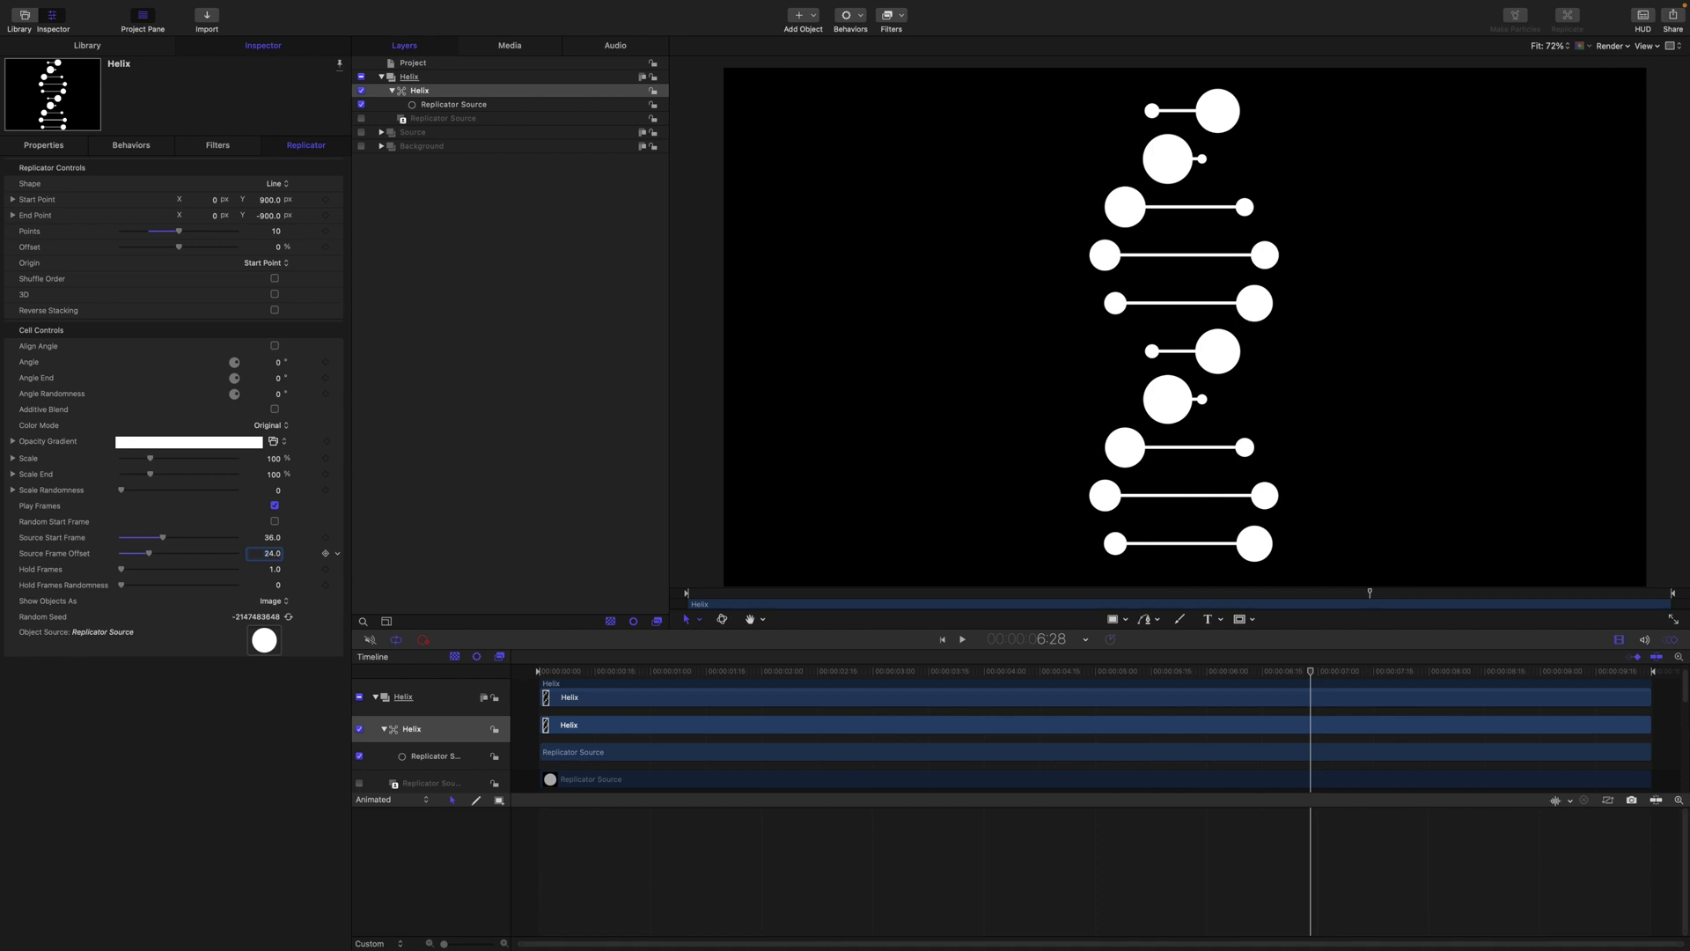
pyautogui.click(530, 506)
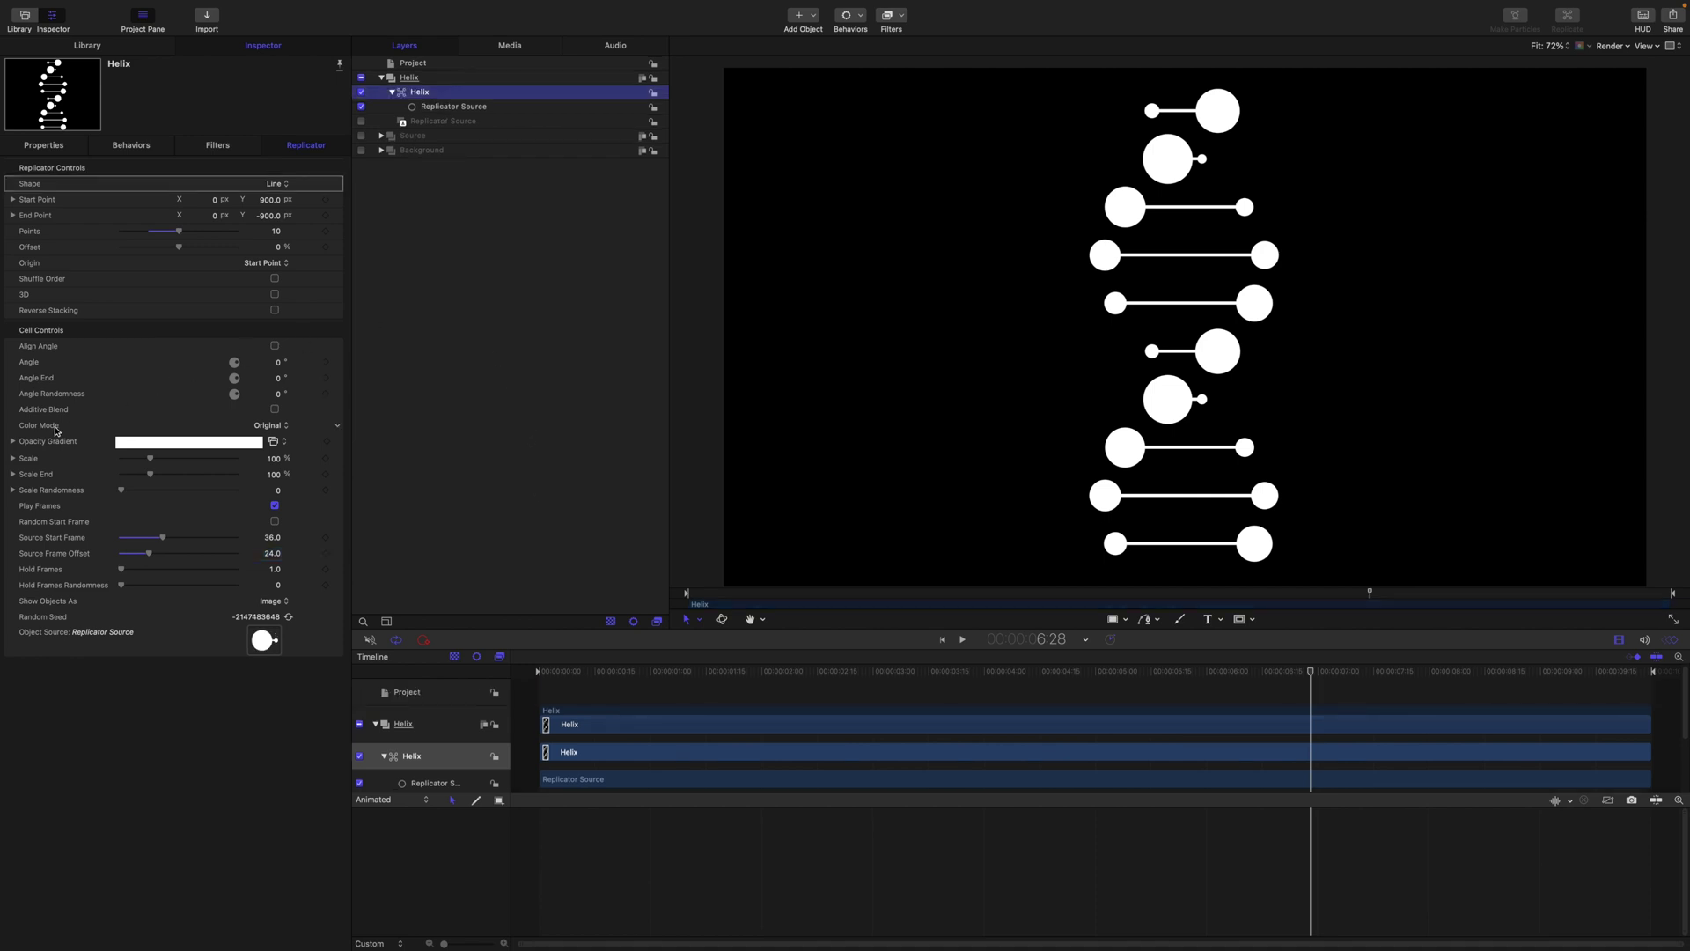
pyautogui.click(279, 428)
pyautogui.click(282, 456)
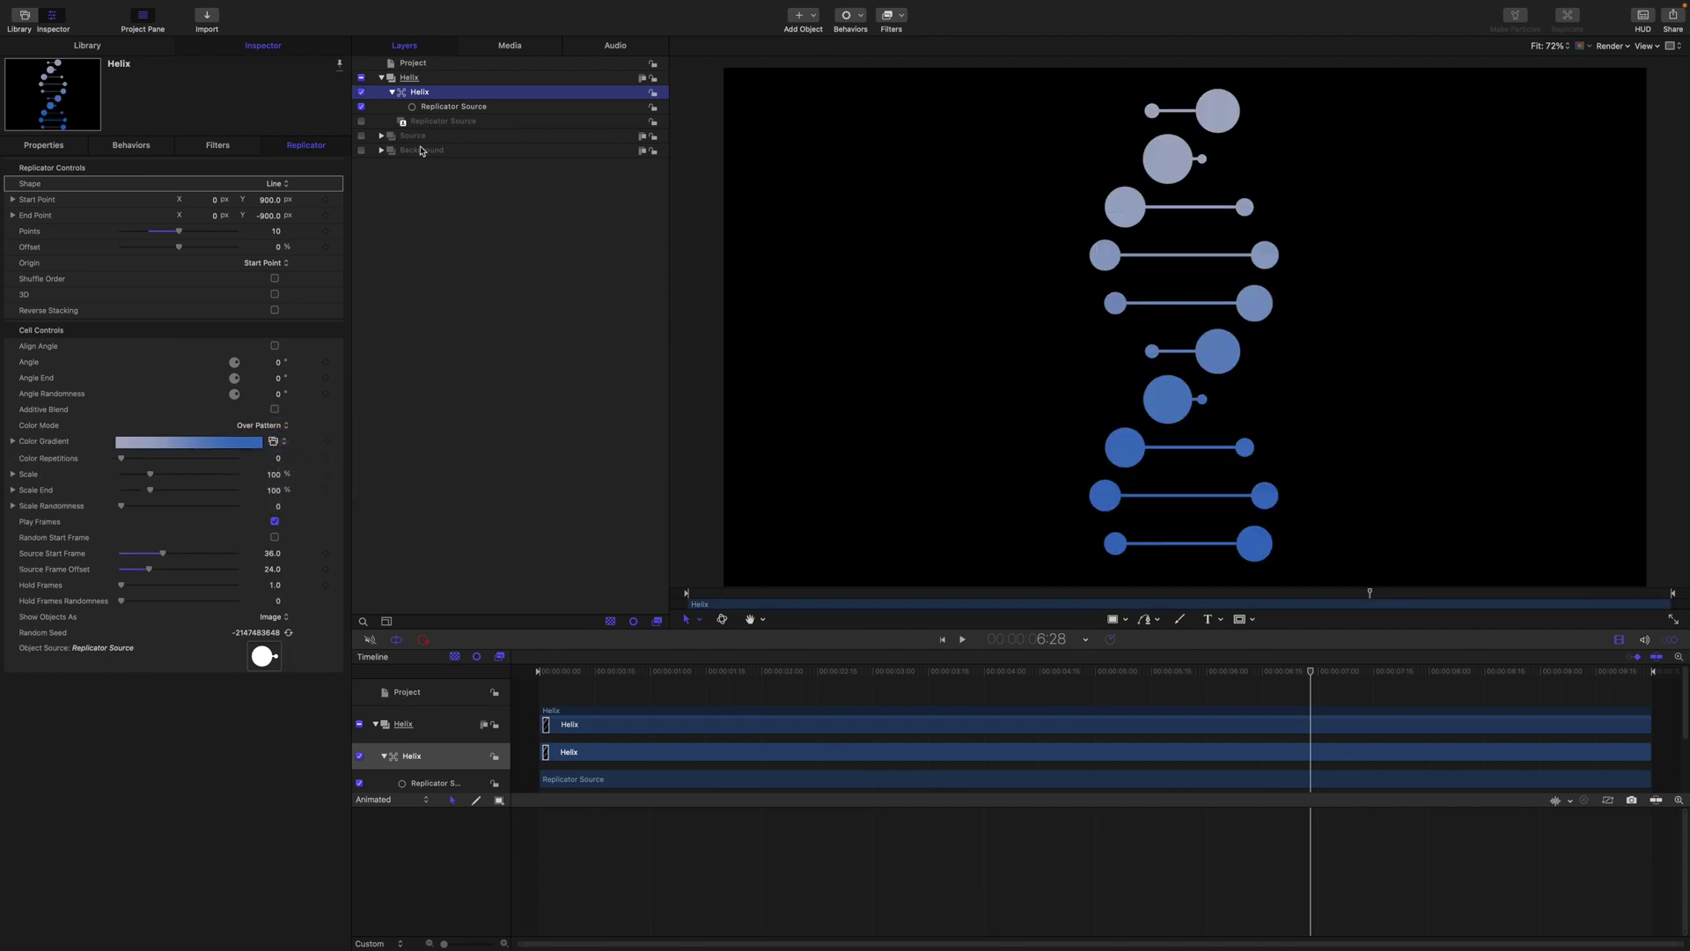
# Enable the Background group and hide its Color Solid layer for a black backdrop
pyautogui.click(361, 151)
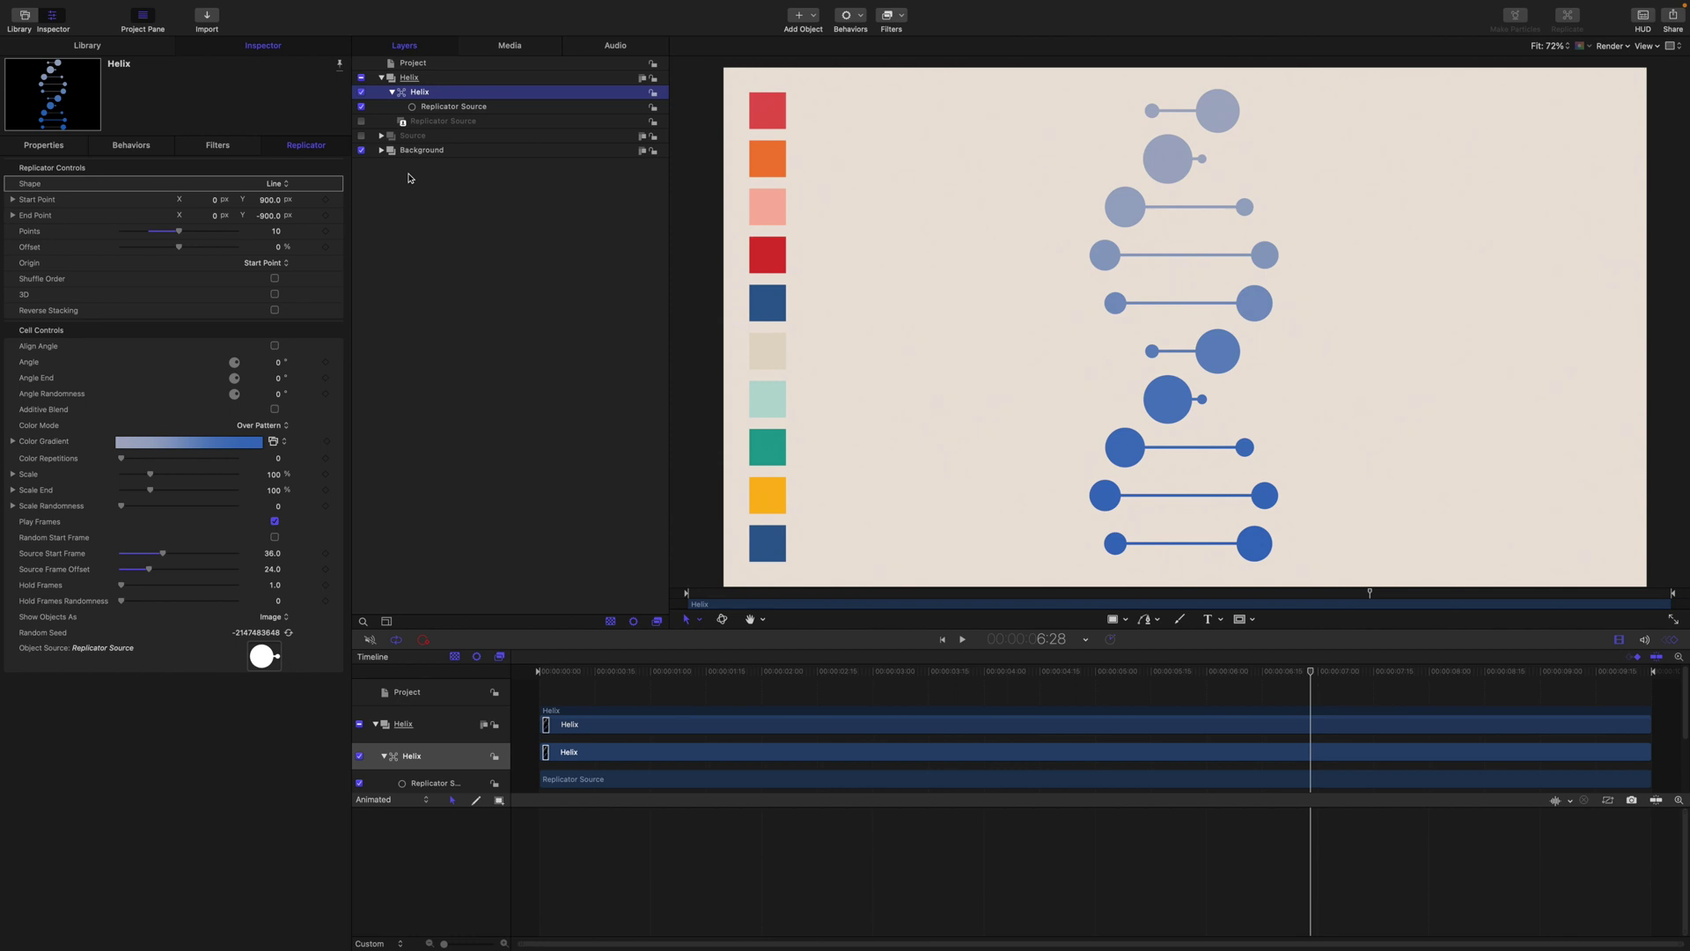
pyautogui.click(381, 150)
pyautogui.click(361, 180)
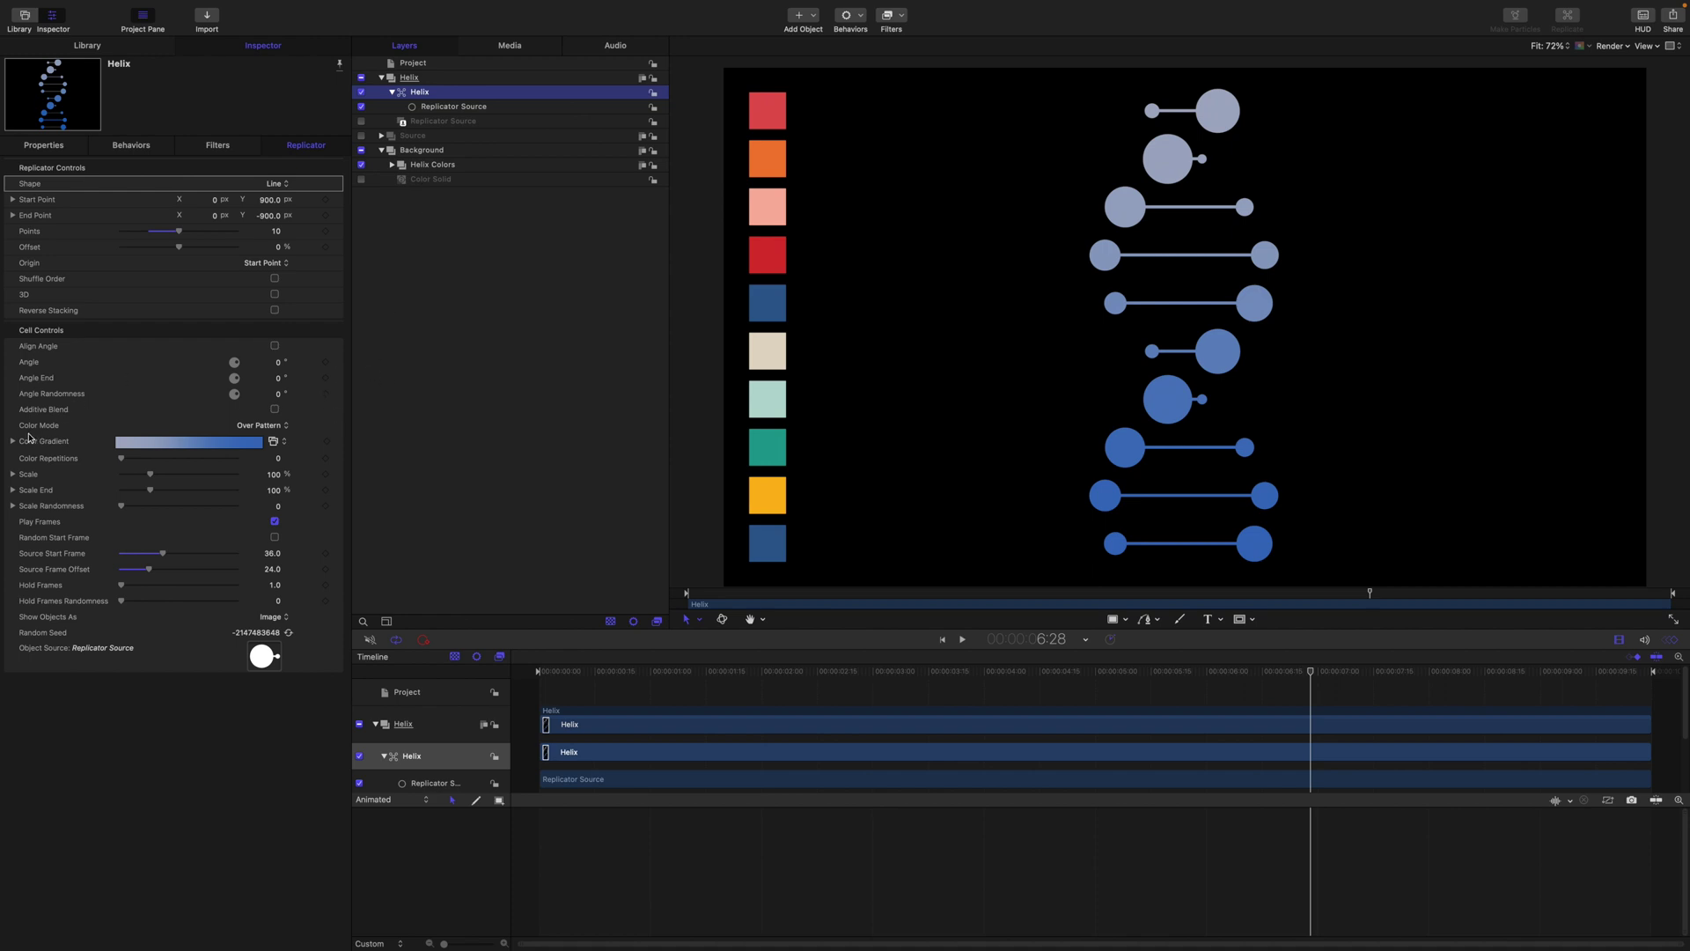
# Set both Color Gradient stops to Constant interpolation and eyedropper the top red swatch into the left stop
pyautogui.click(12, 442)
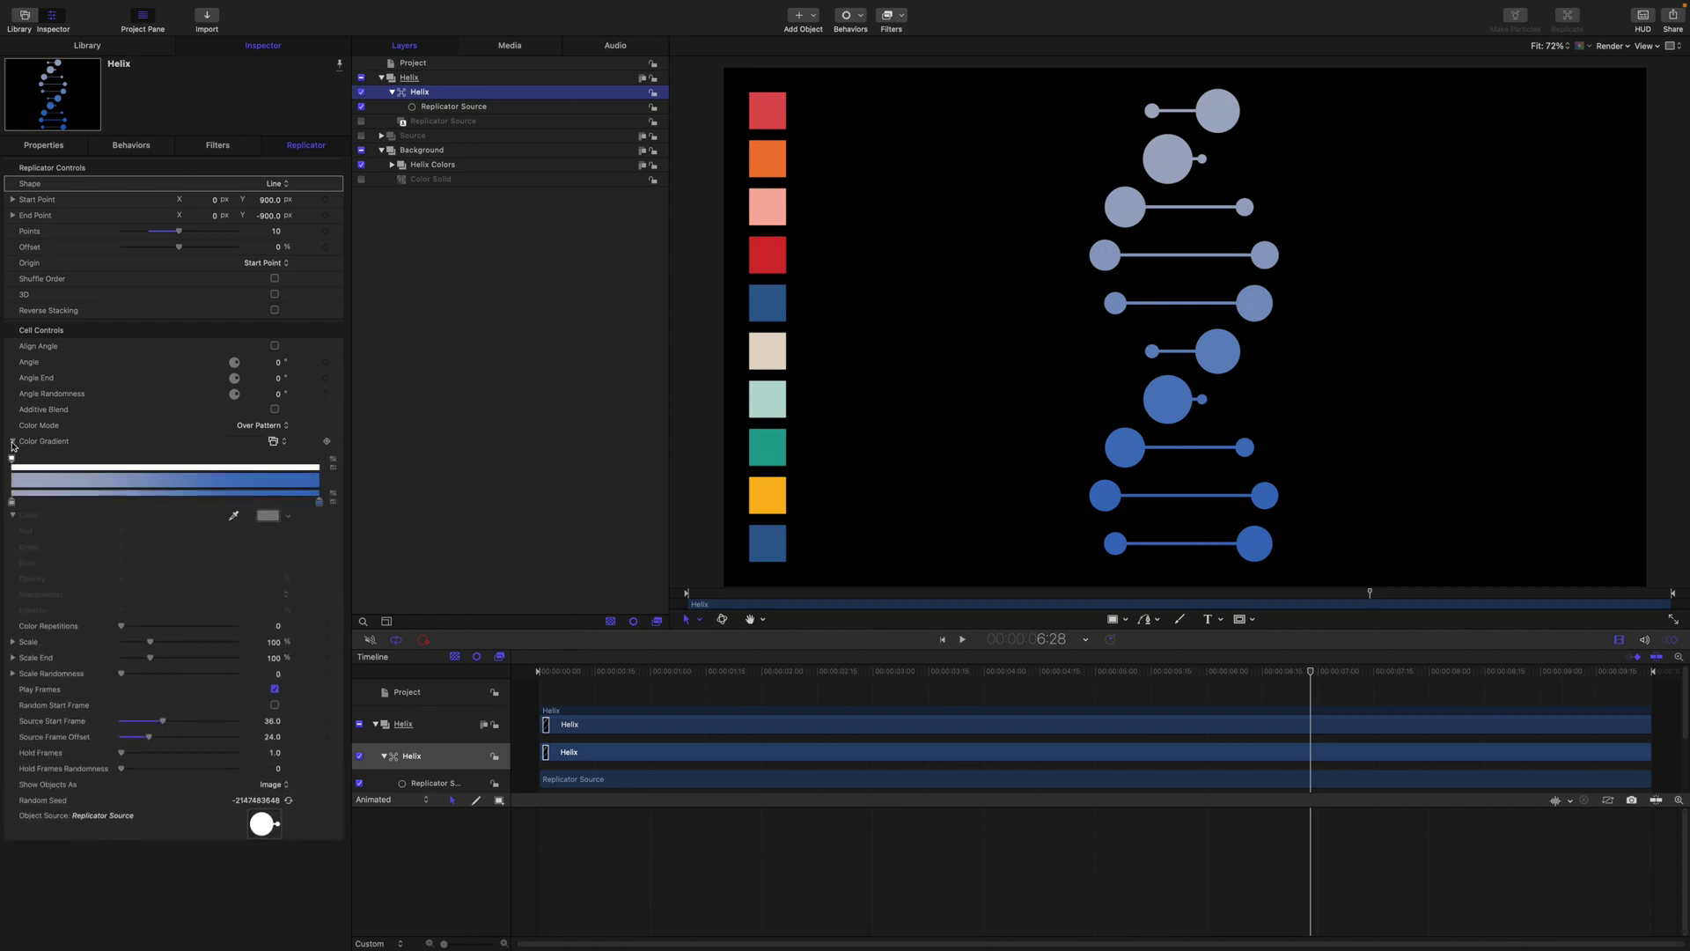
pyautogui.click(320, 503)
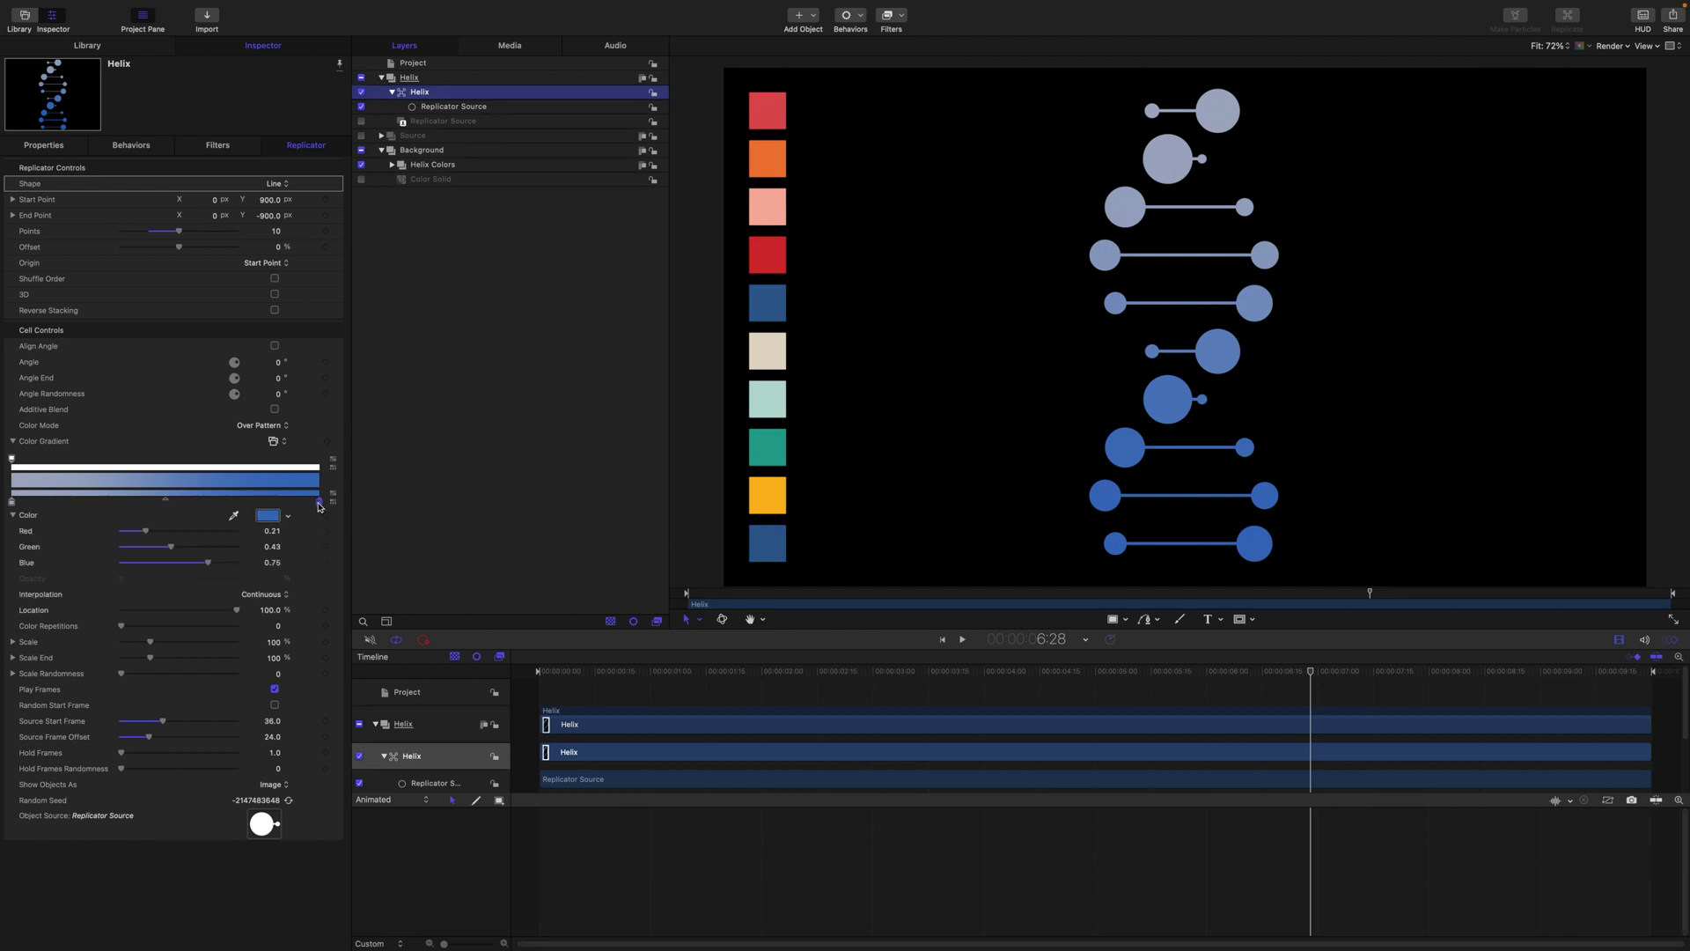
pyautogui.click(266, 595)
pyautogui.click(264, 567)
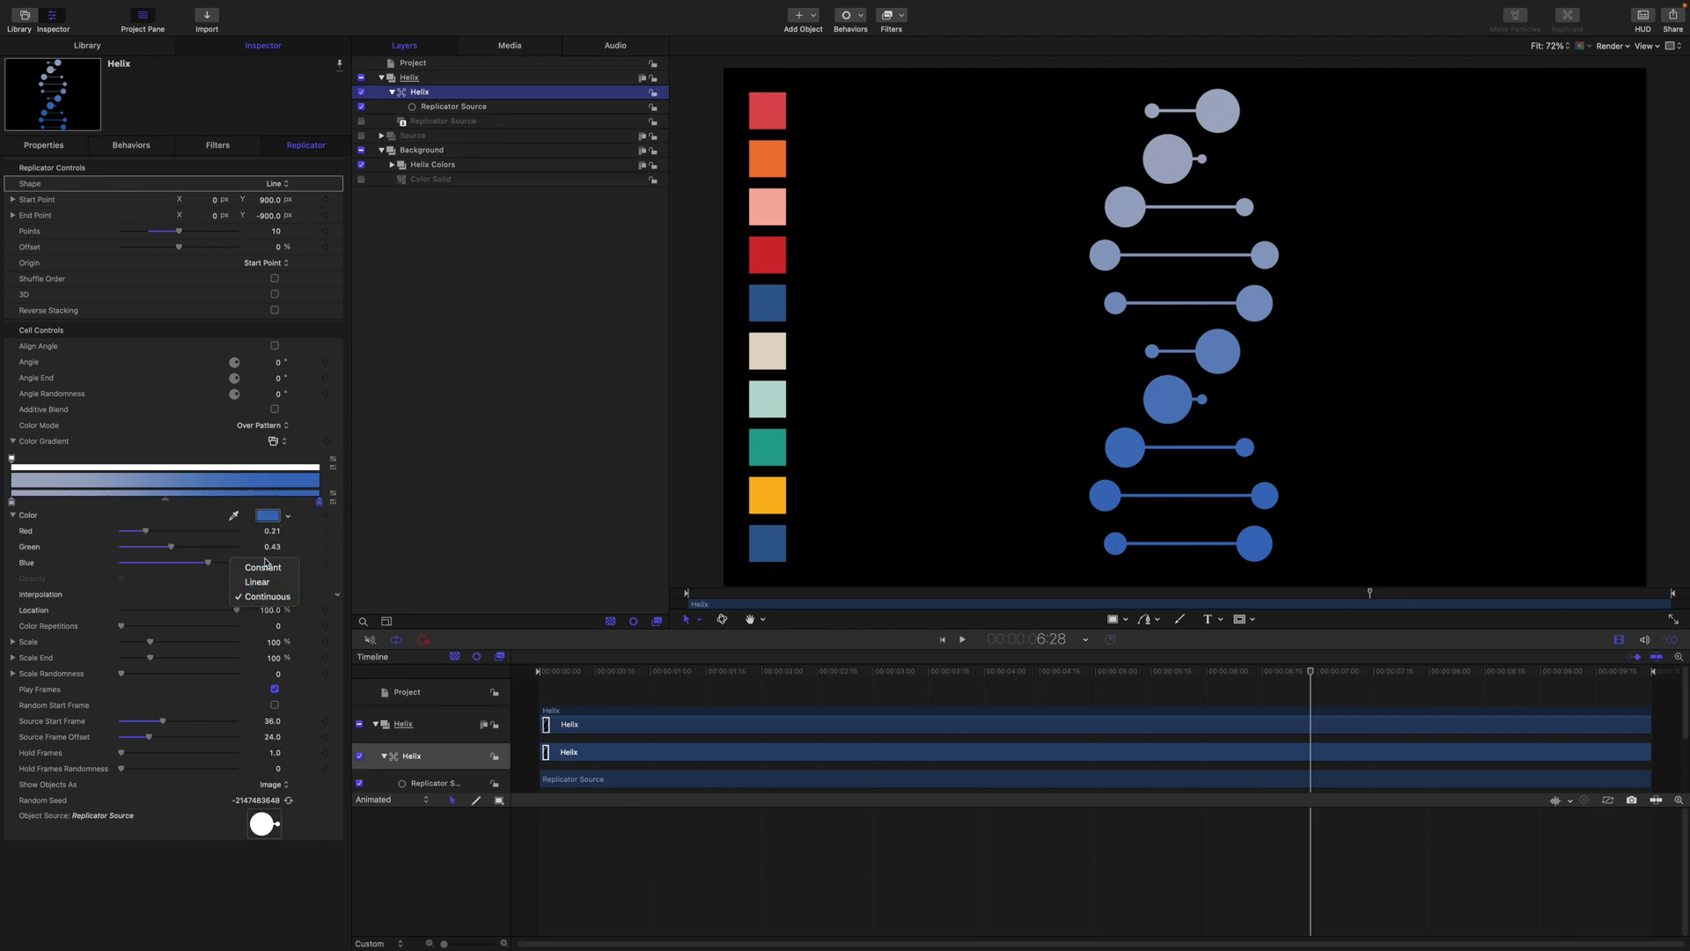
pyautogui.click(12, 502)
pyautogui.click(247, 600)
pyautogui.click(261, 568)
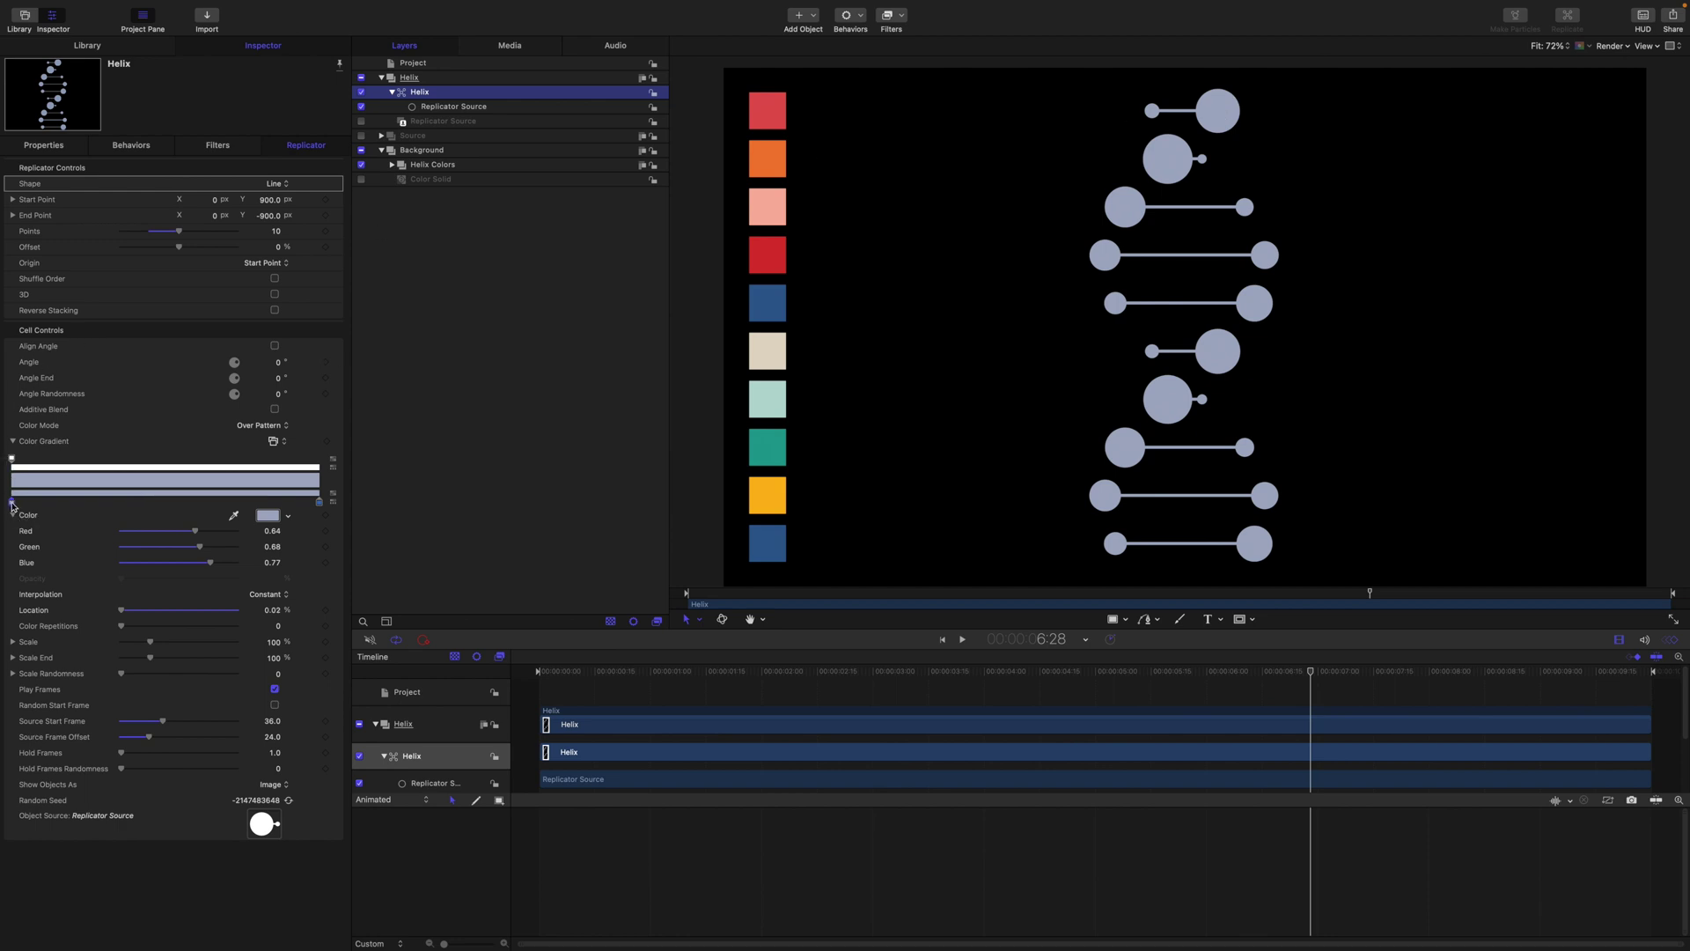
pyautogui.click(234, 516)
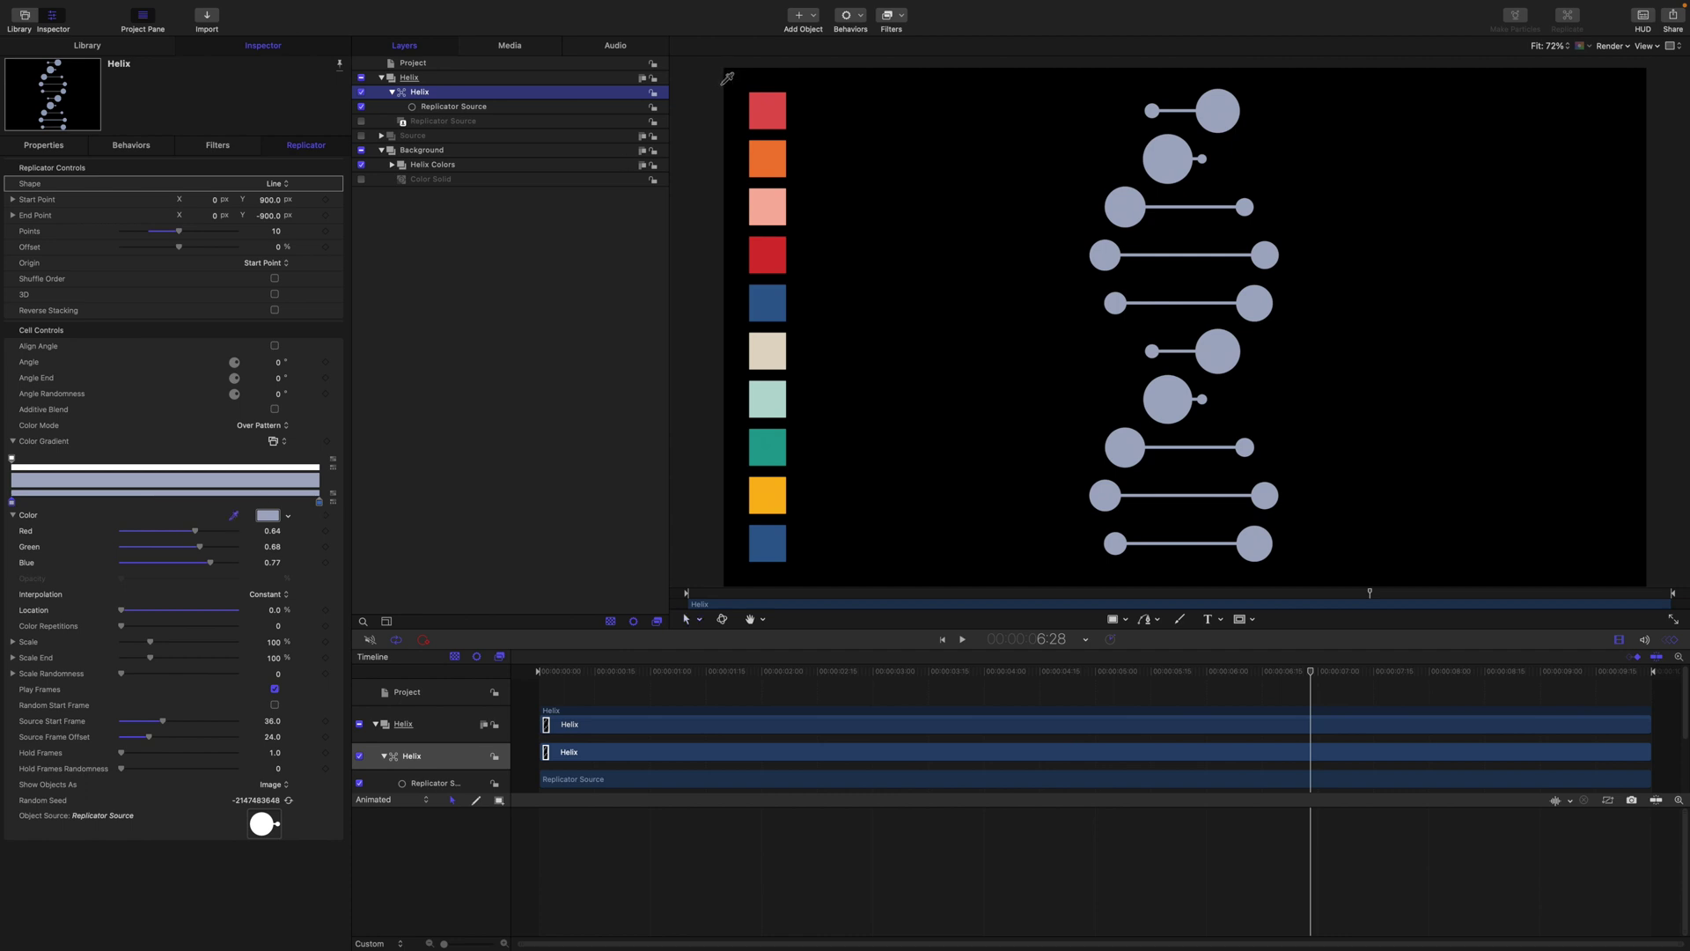
pyautogui.click(767, 109)
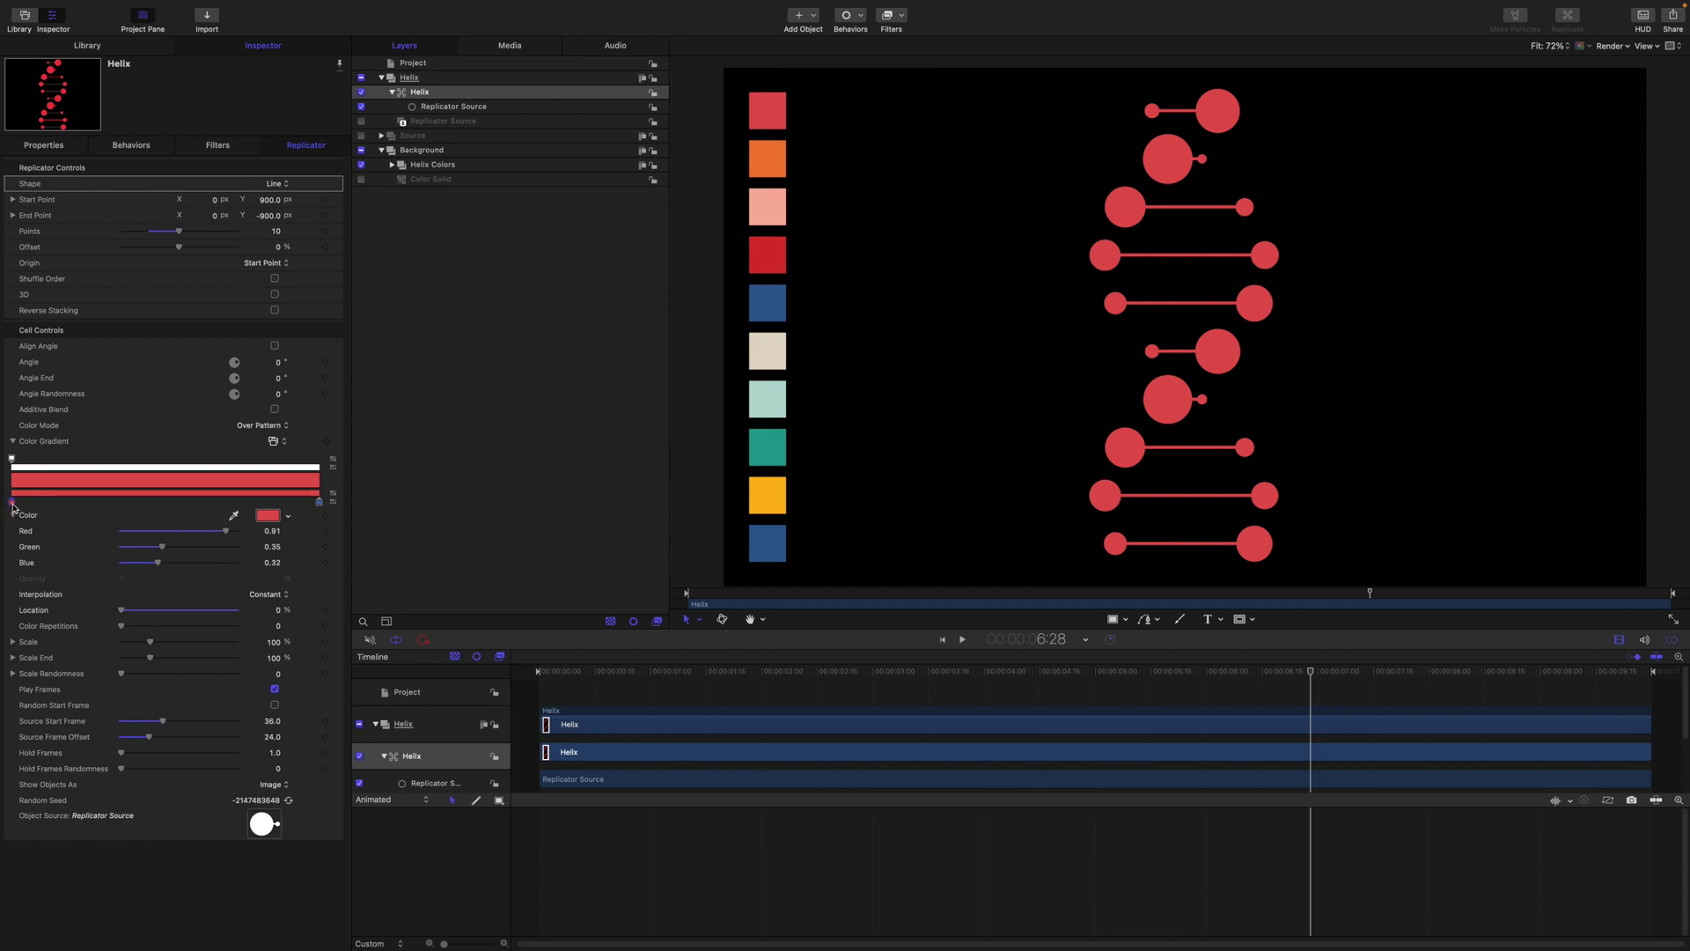
# Add gradient stops sampled from the orange, pale pink, red and blue swatches, top to bottom
pyautogui.moveTo(13, 503); pyautogui.dragTo(35, 507)
pyautogui.moveTo(263, 523); pyautogui.dragTo(764, 154)
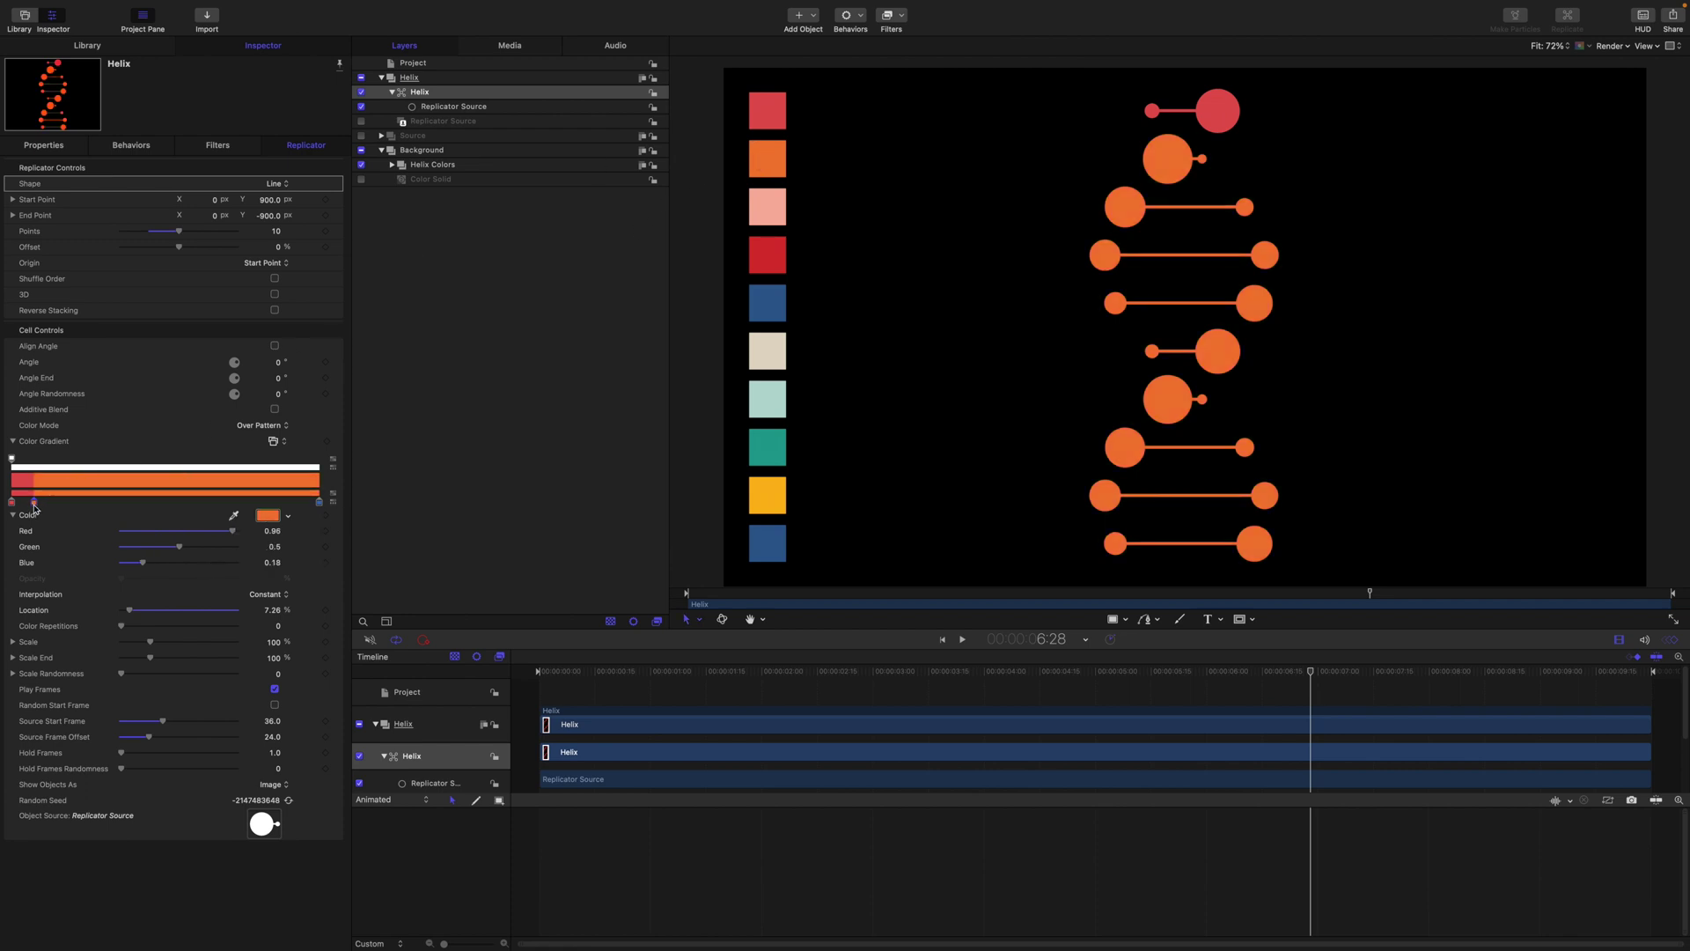
pyautogui.moveTo(34, 507); pyautogui.dragTo(57, 507)
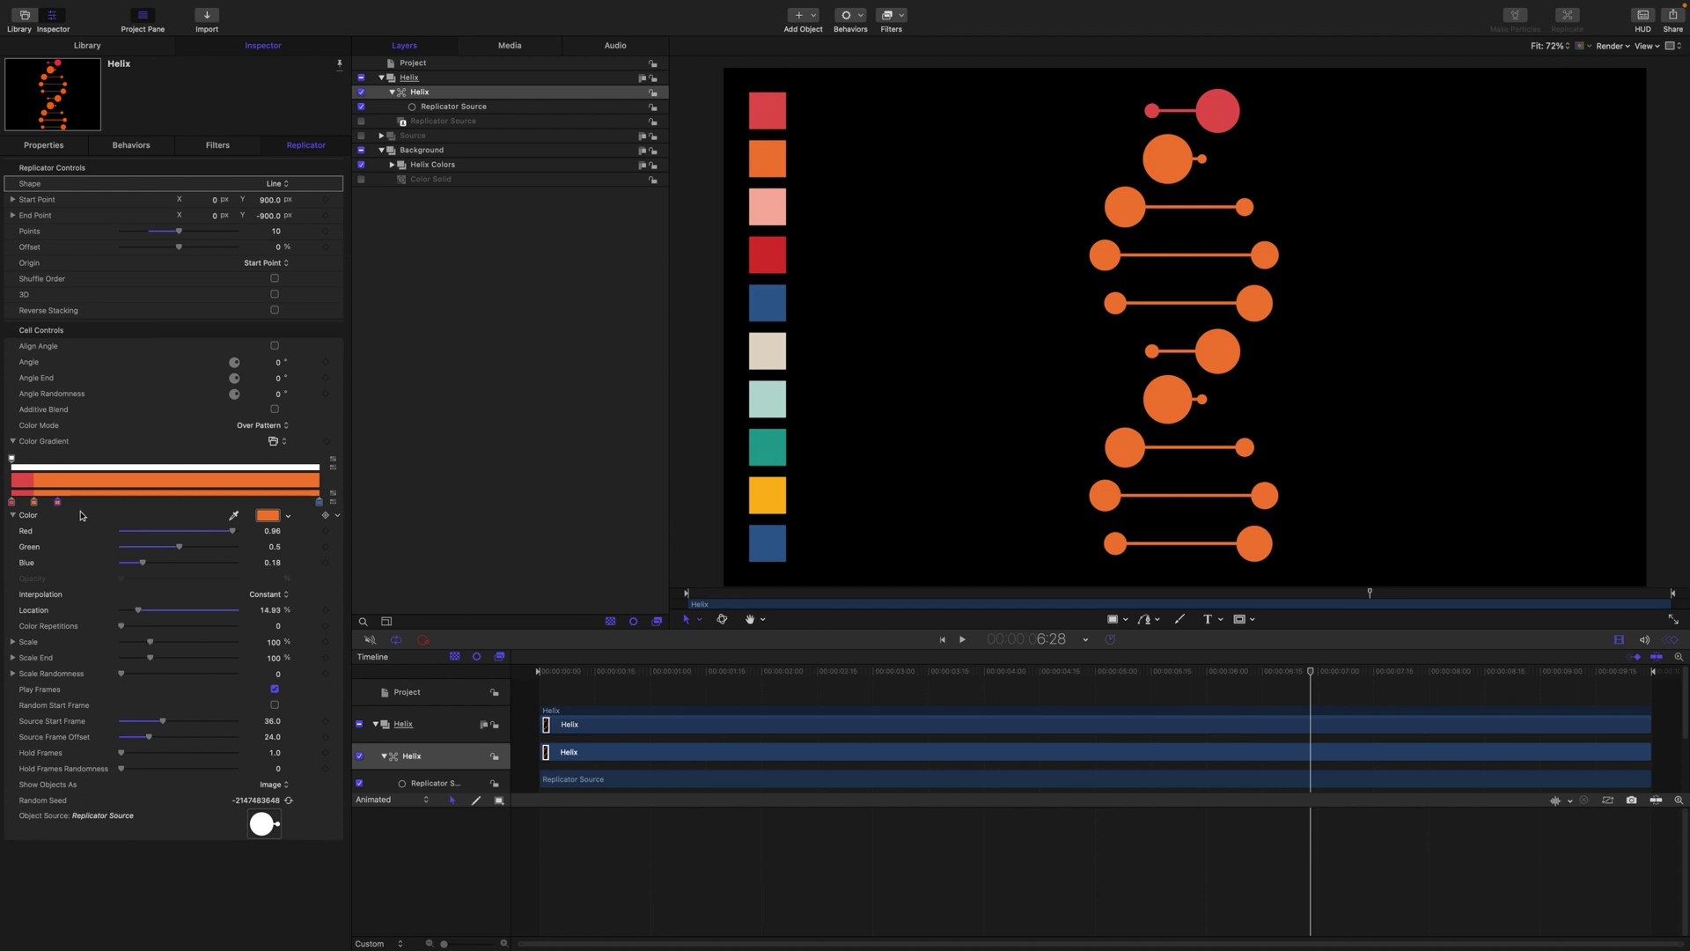
pyautogui.click(233, 519)
pyautogui.click(780, 204)
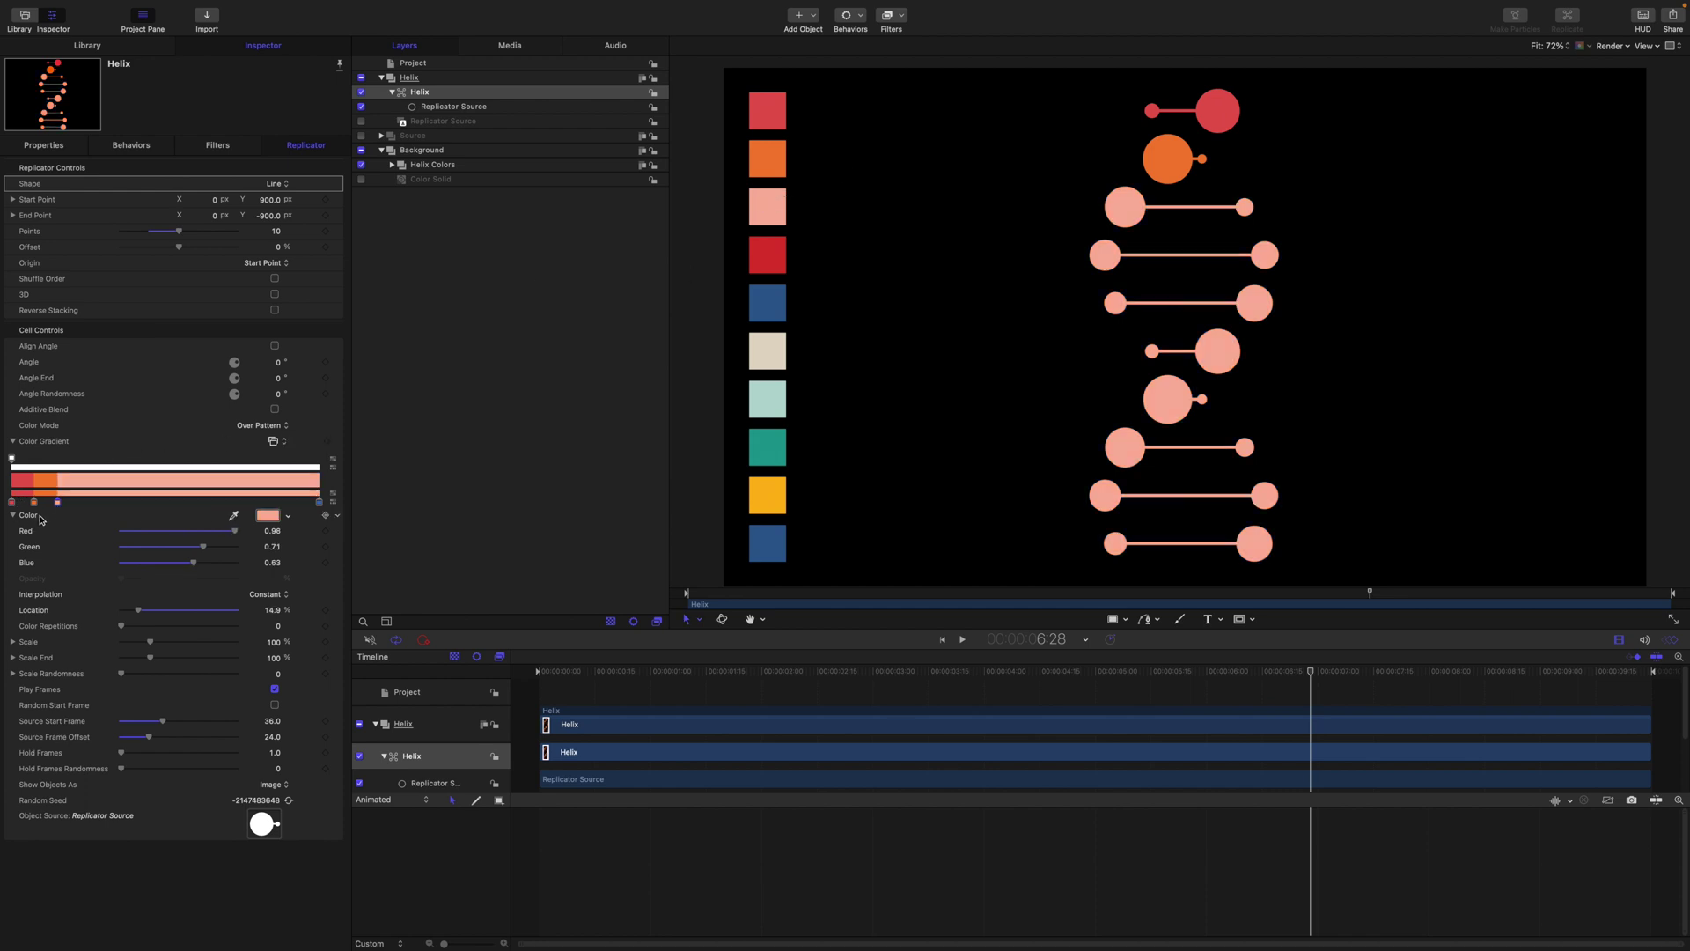
pyautogui.moveTo(66, 505); pyautogui.dragTo(83, 508)
pyautogui.click(781, 255)
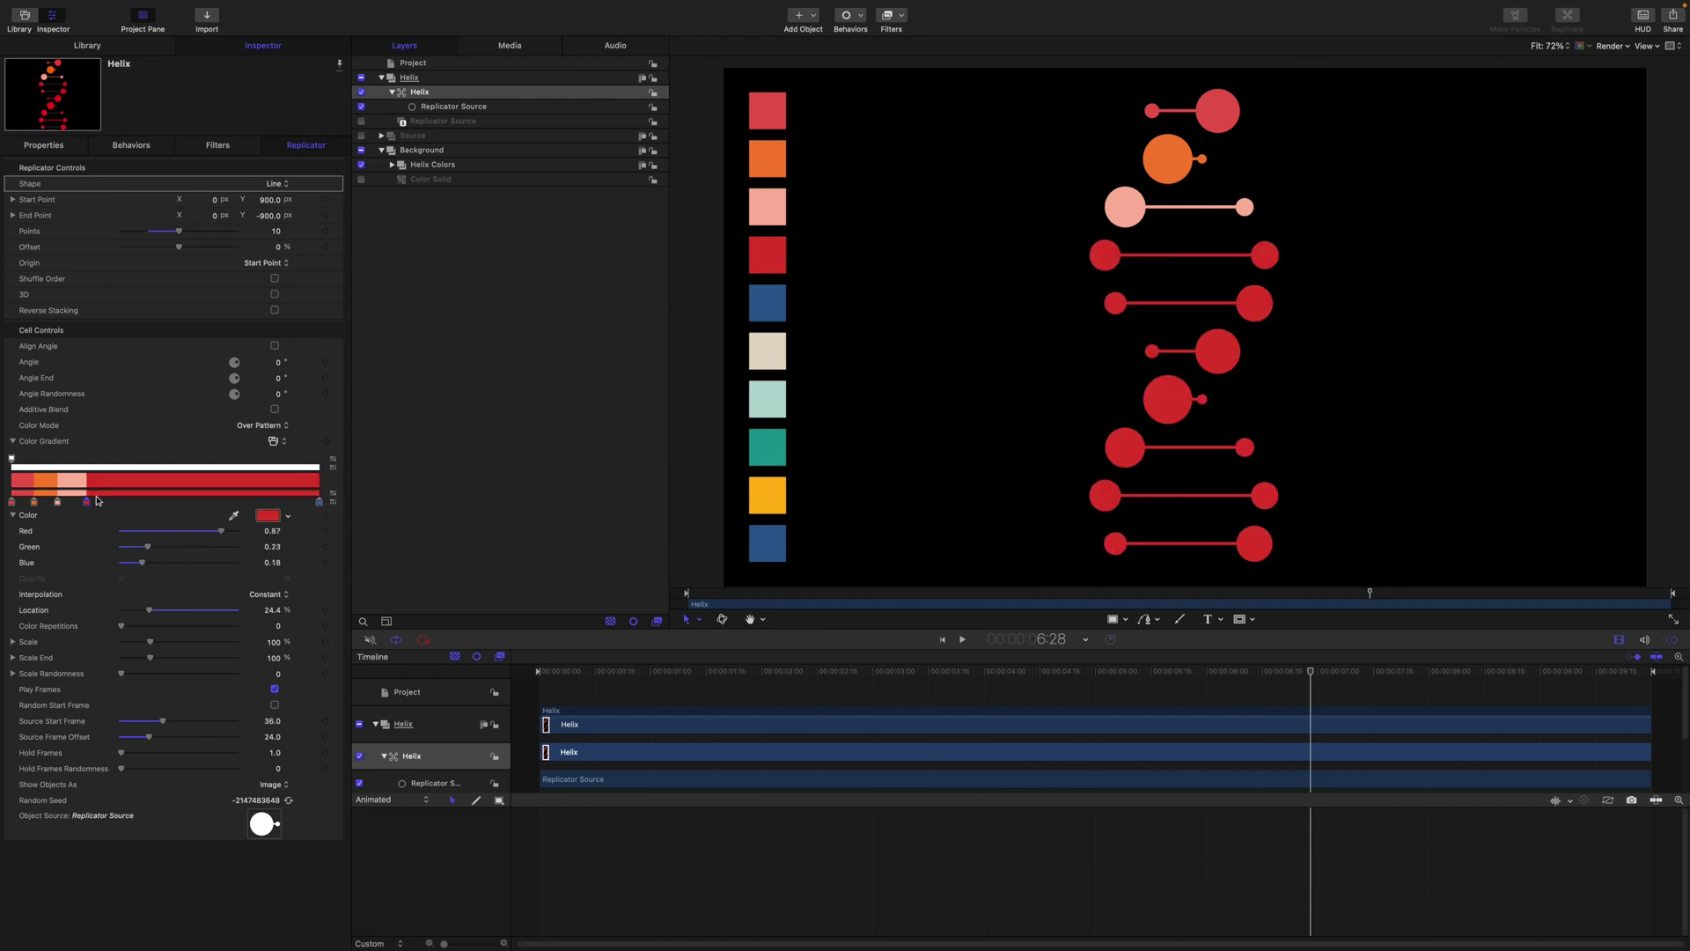
pyautogui.moveTo(96, 508); pyautogui.dragTo(110, 510)
pyautogui.click(233, 516)
pyautogui.click(766, 300)
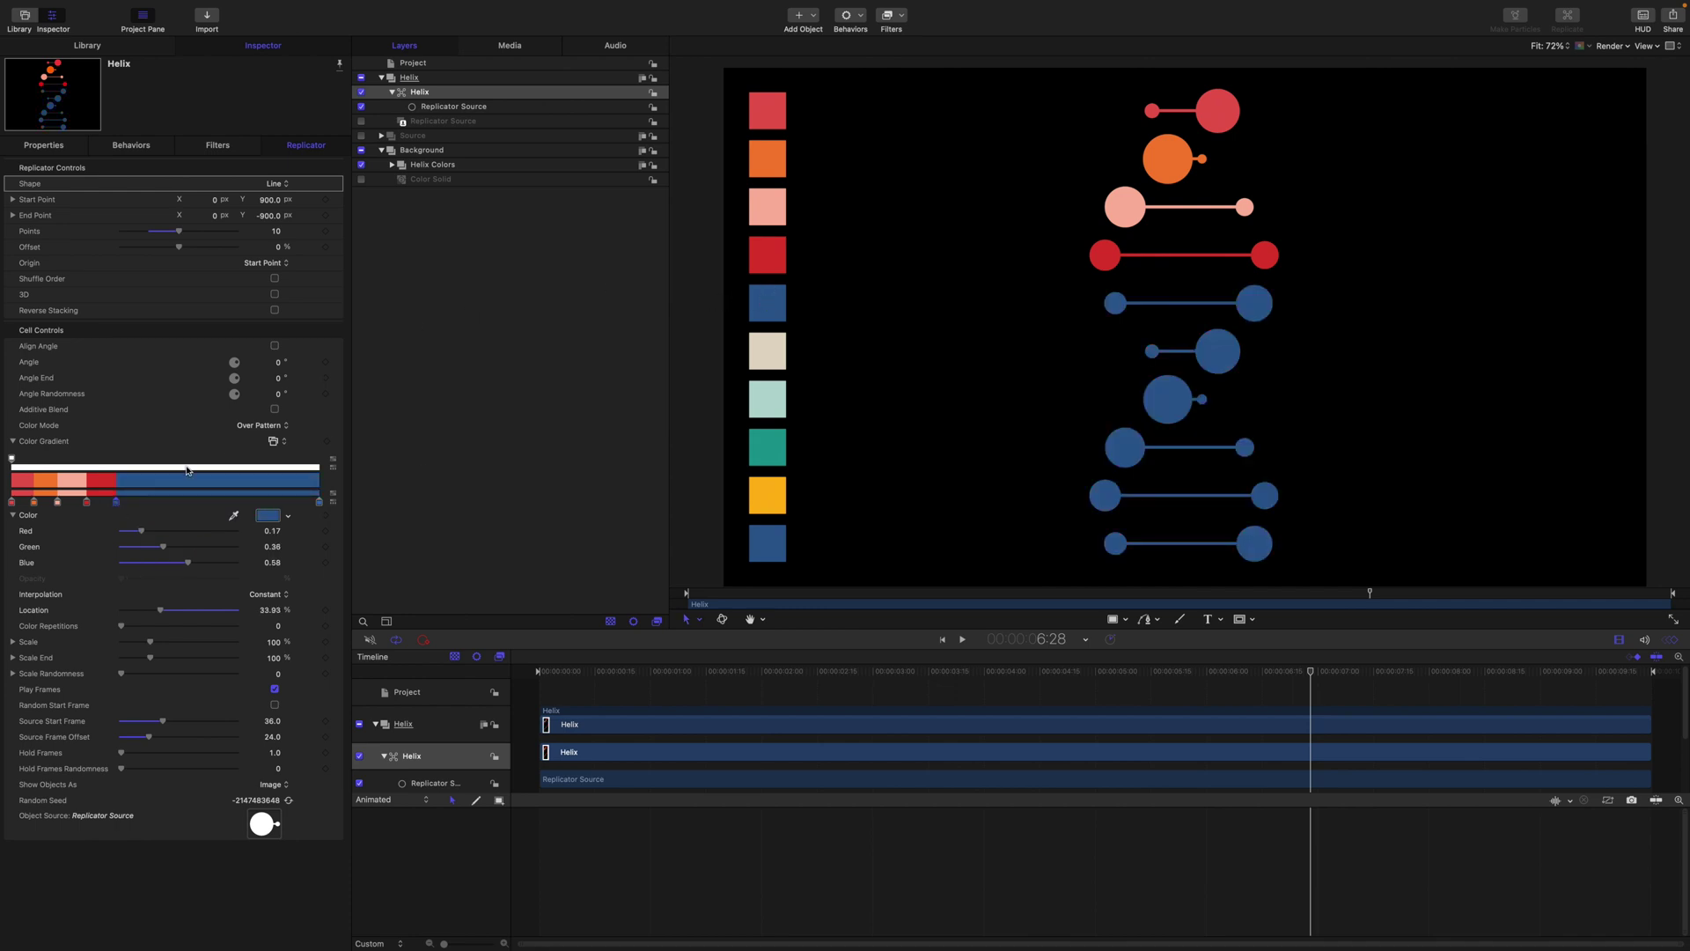
# Add stops for the cream, mint, teal and yellow swatches, and give the end stop the bottom blue
pyautogui.click(151, 507)
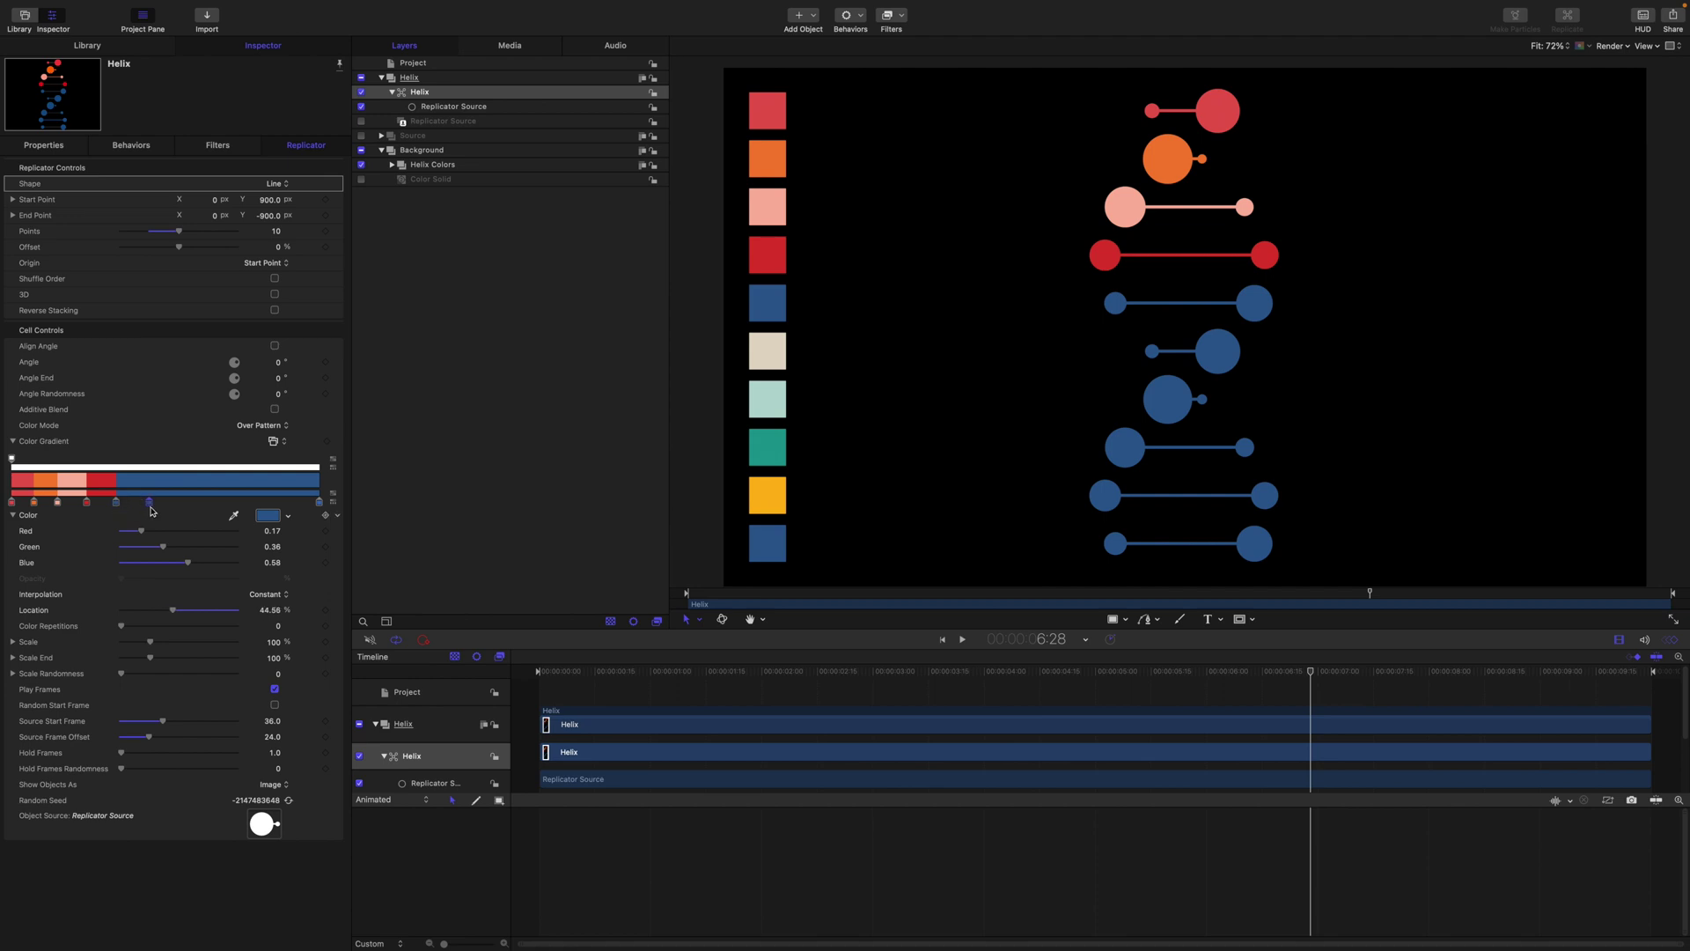
pyautogui.click(233, 516)
pyautogui.click(763, 362)
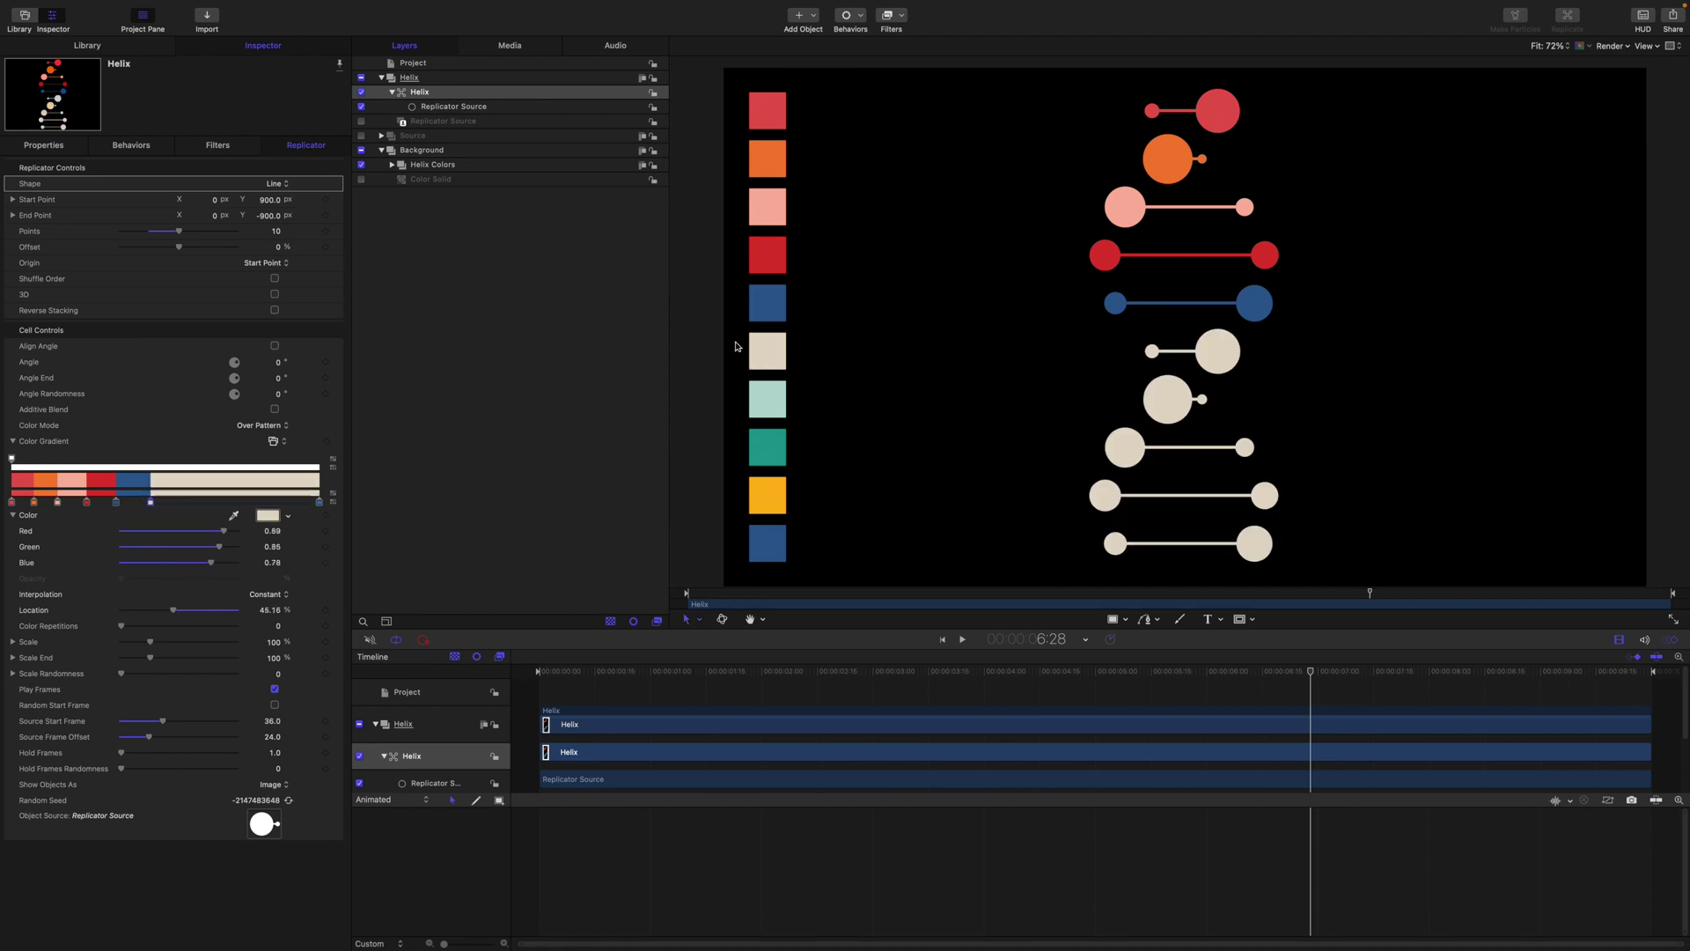
pyautogui.click(183, 505)
pyautogui.click(766, 392)
pyautogui.click(214, 503)
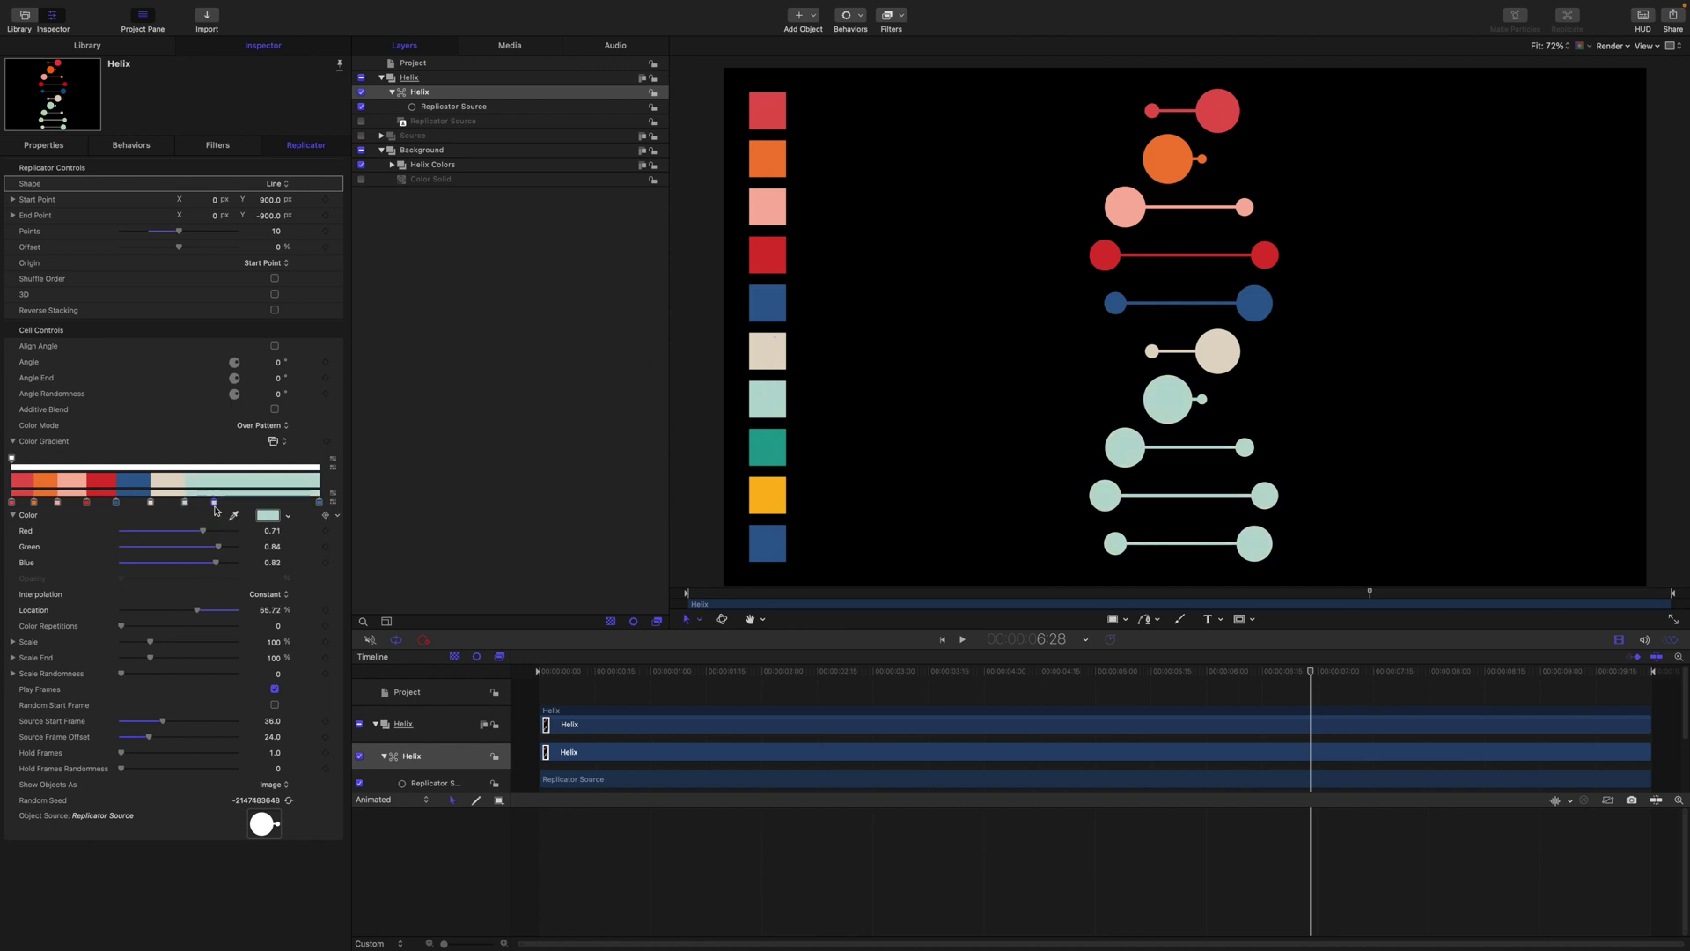
pyautogui.click(763, 441)
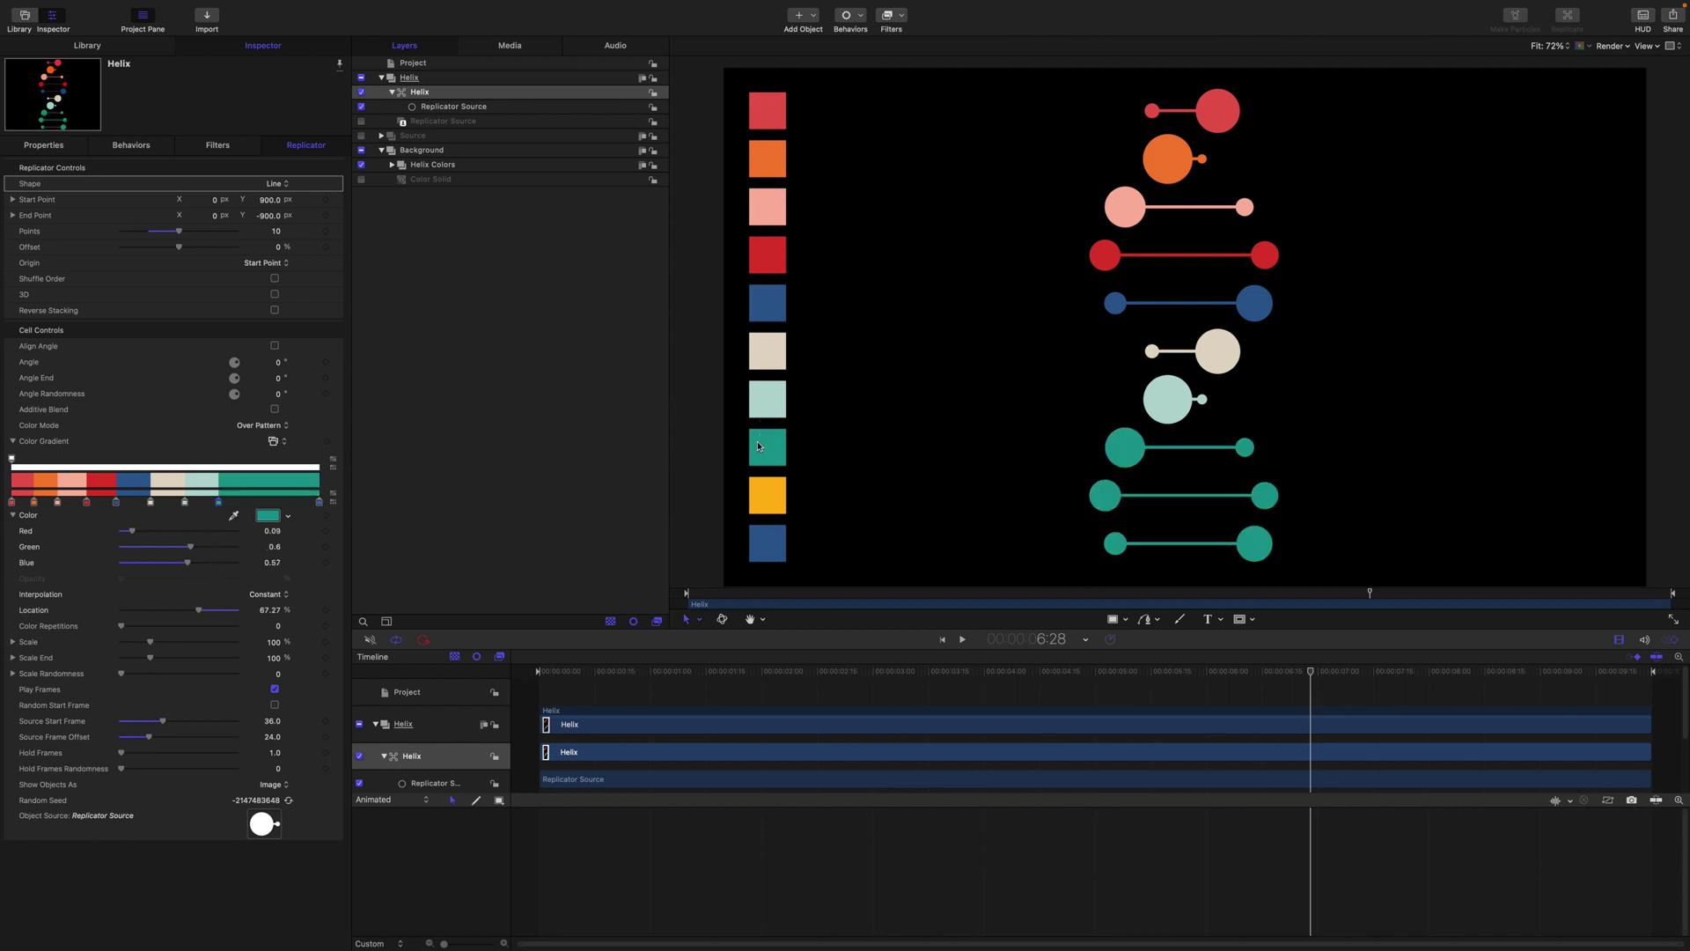
pyautogui.moveTo(217, 503); pyautogui.dragTo(252, 508)
pyautogui.click(235, 518)
pyautogui.click(770, 485)
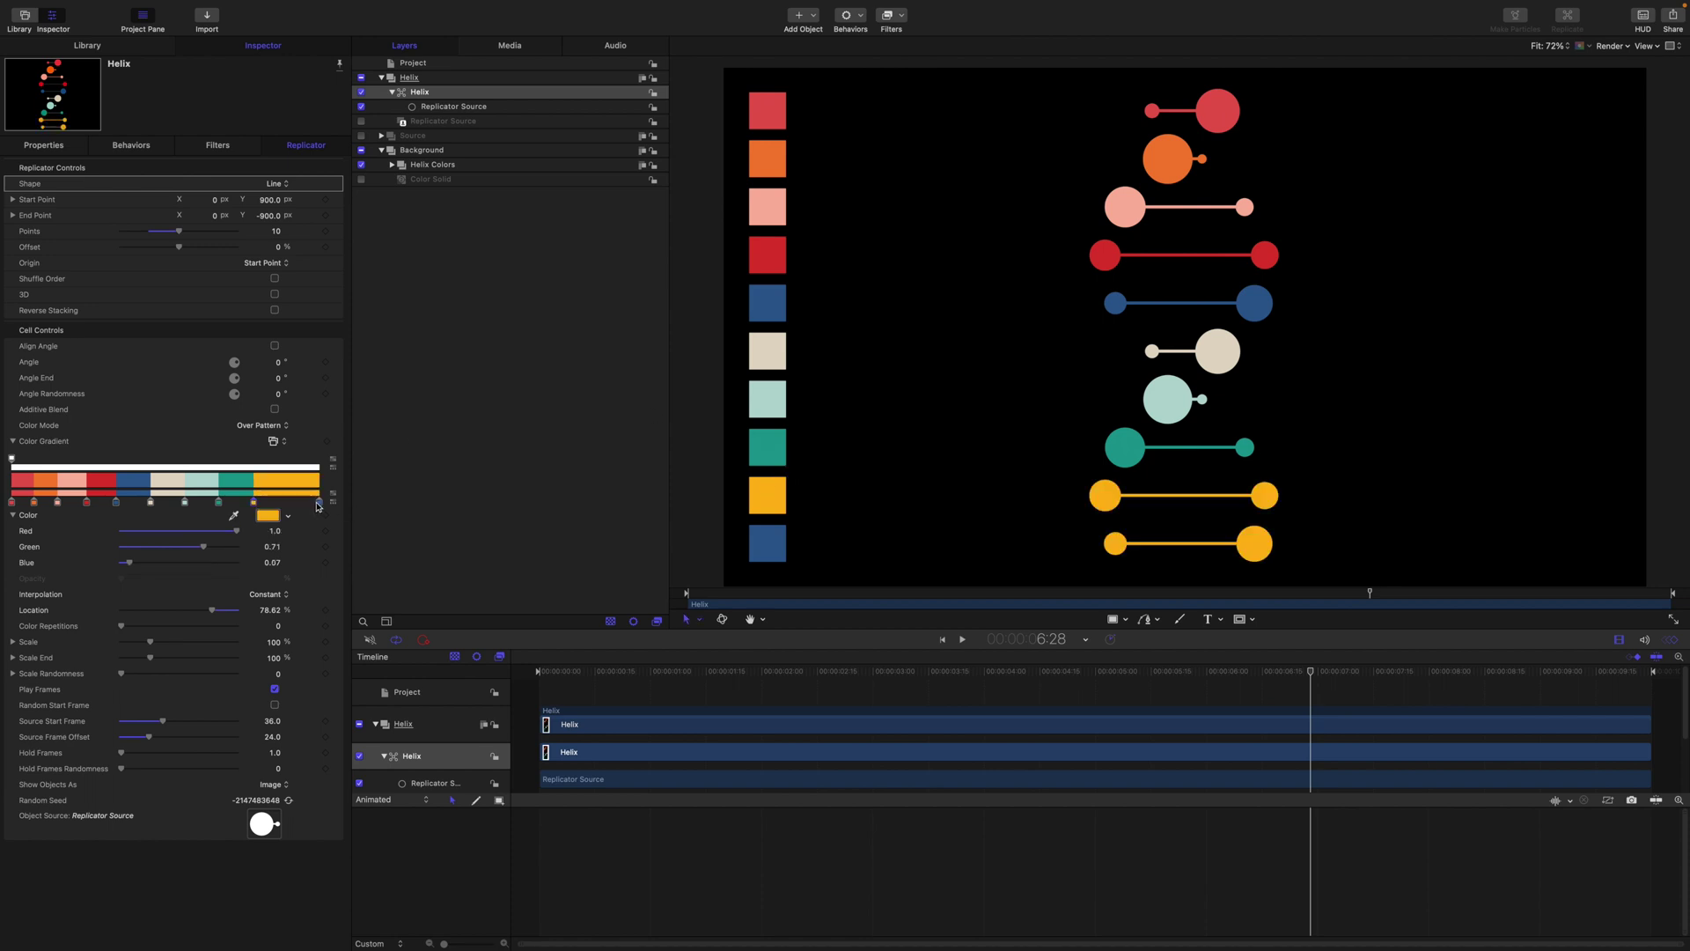
pyautogui.moveTo(319, 506); pyautogui.dragTo(294, 506)
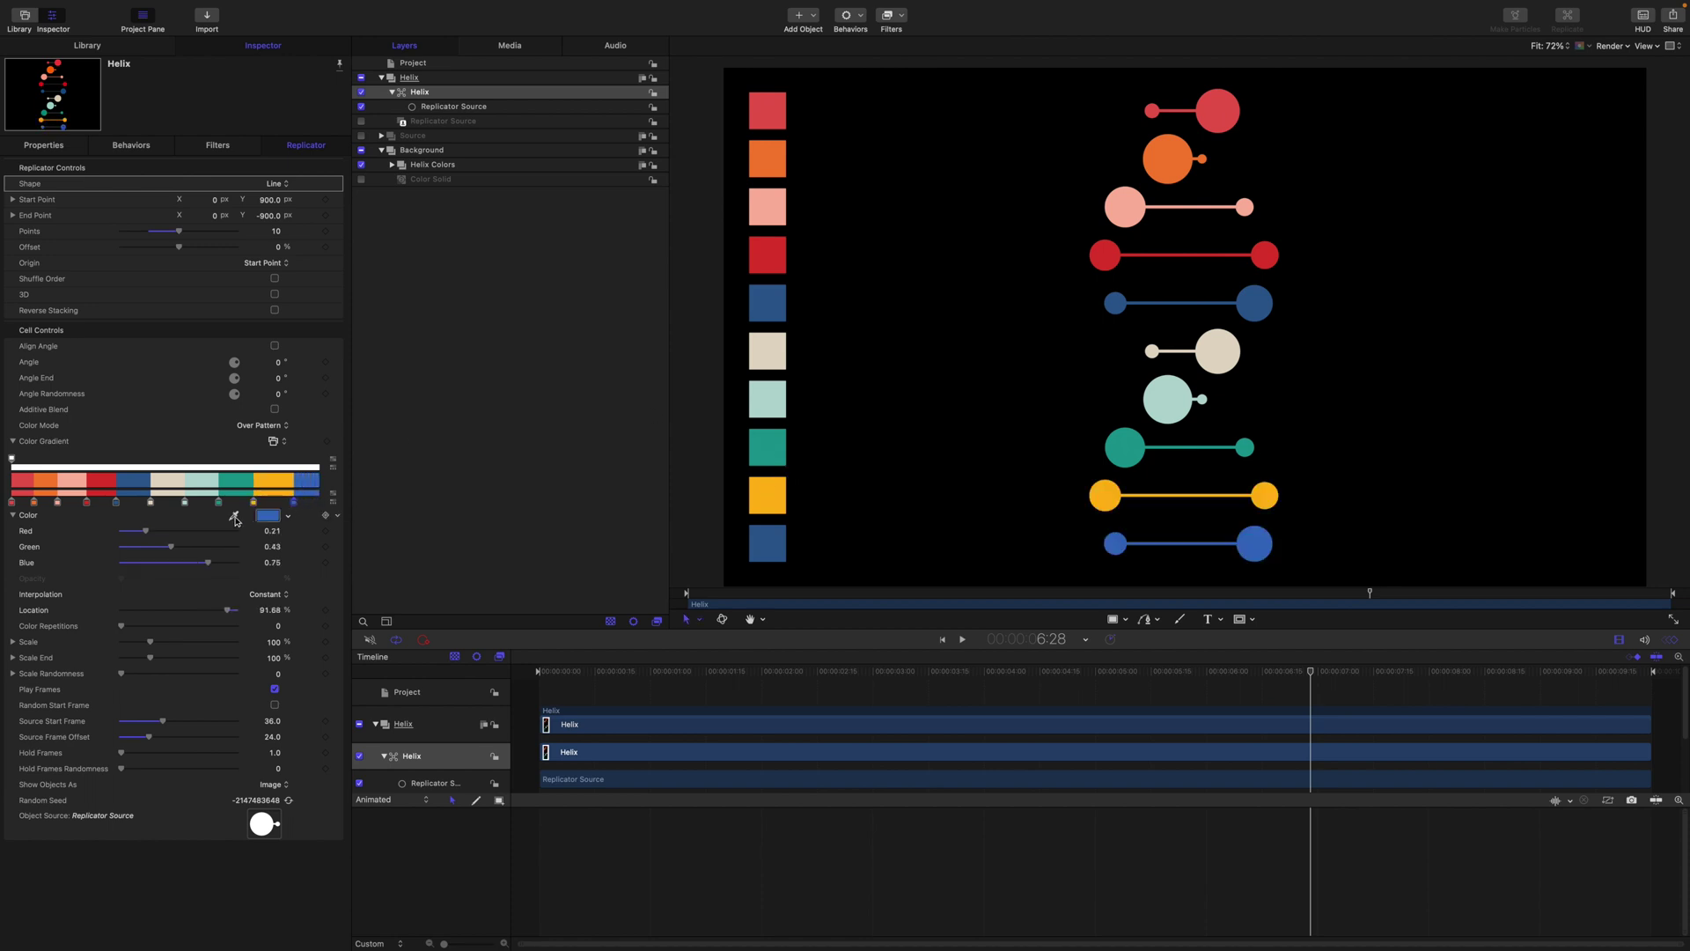
pyautogui.click(764, 538)
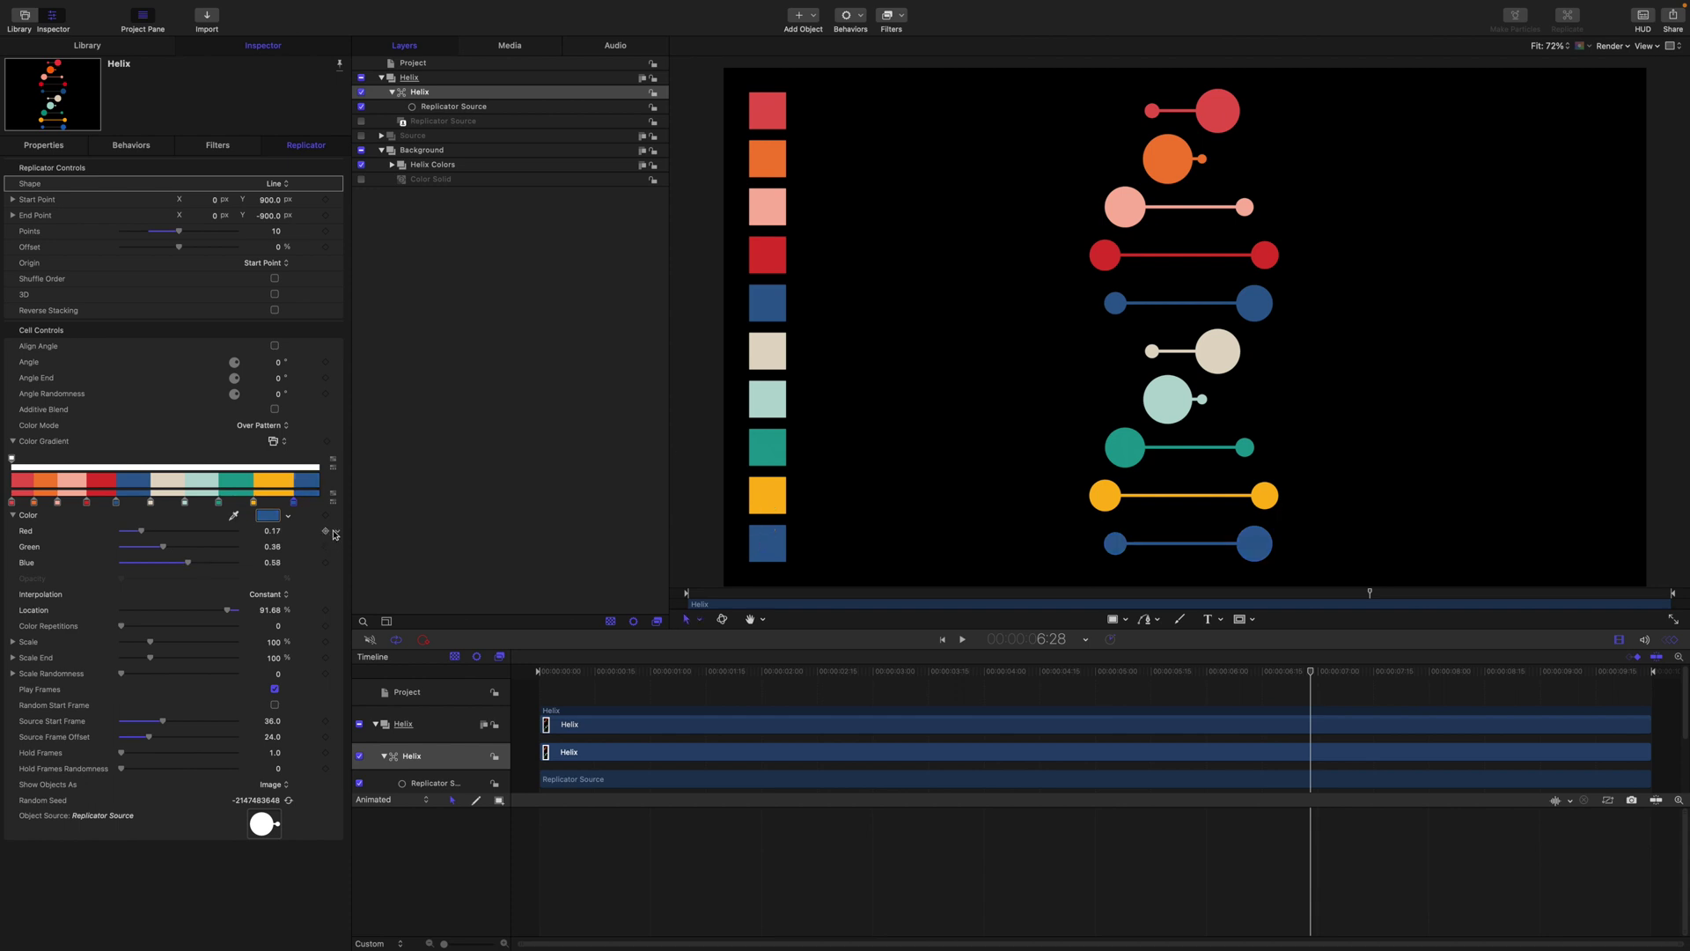
# Hide Helix Colors, show the cream Color Solid, and collapse the Background group
pyautogui.click(361, 165)
pyautogui.click(361, 178)
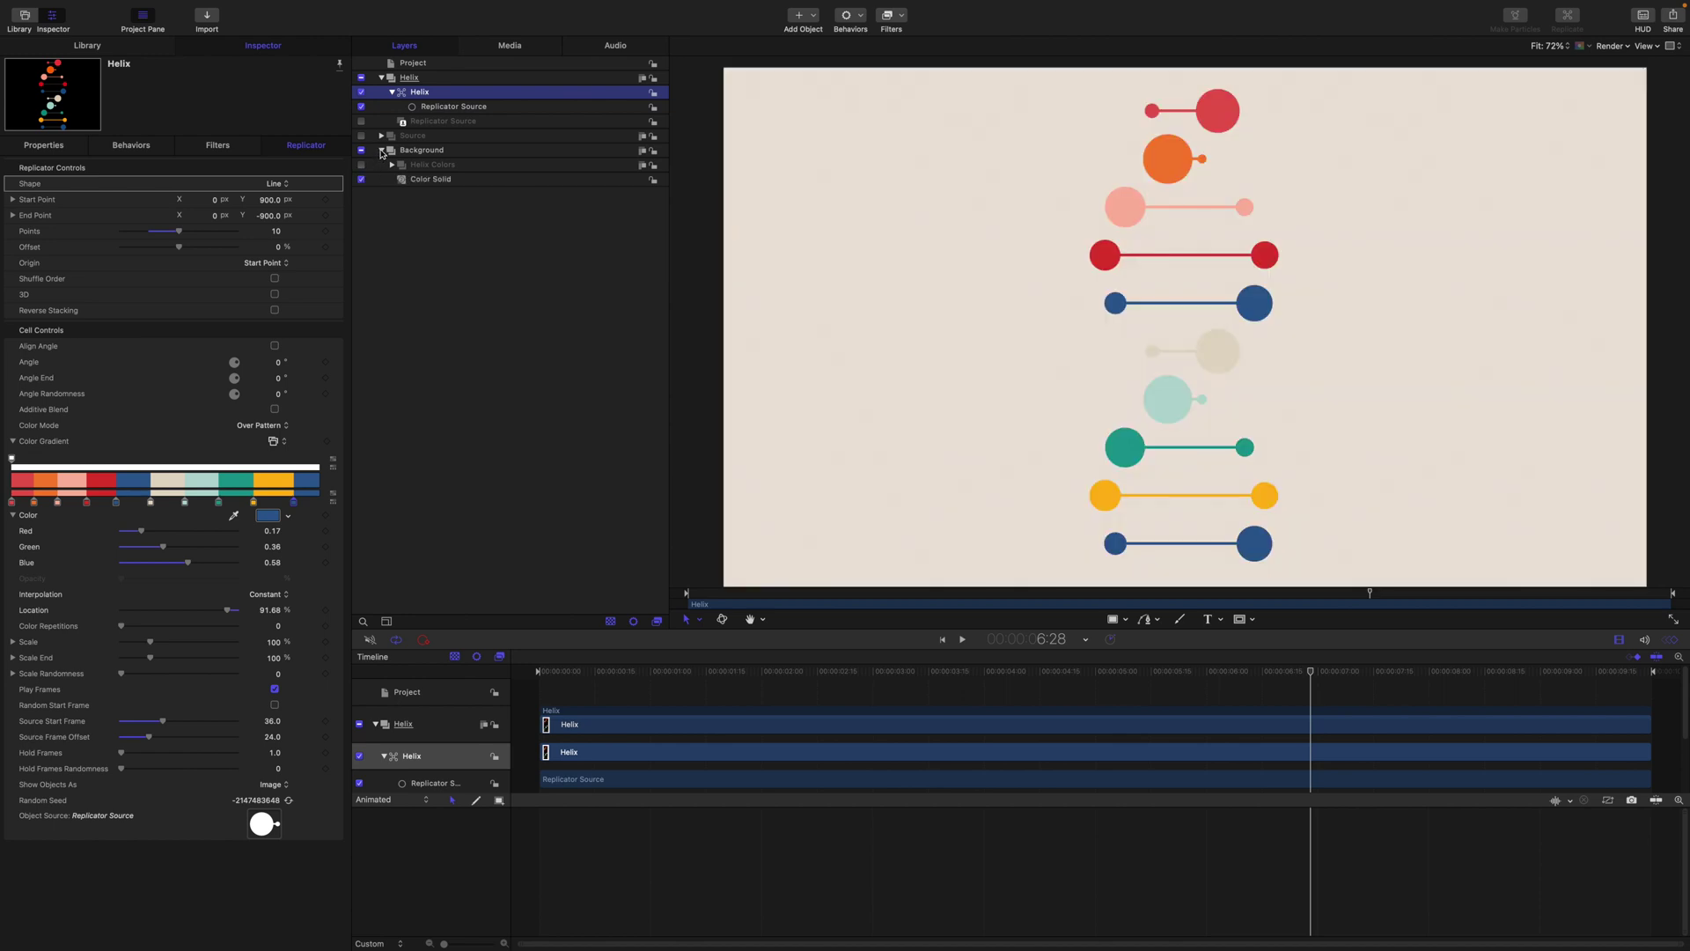
pyautogui.click(381, 150)
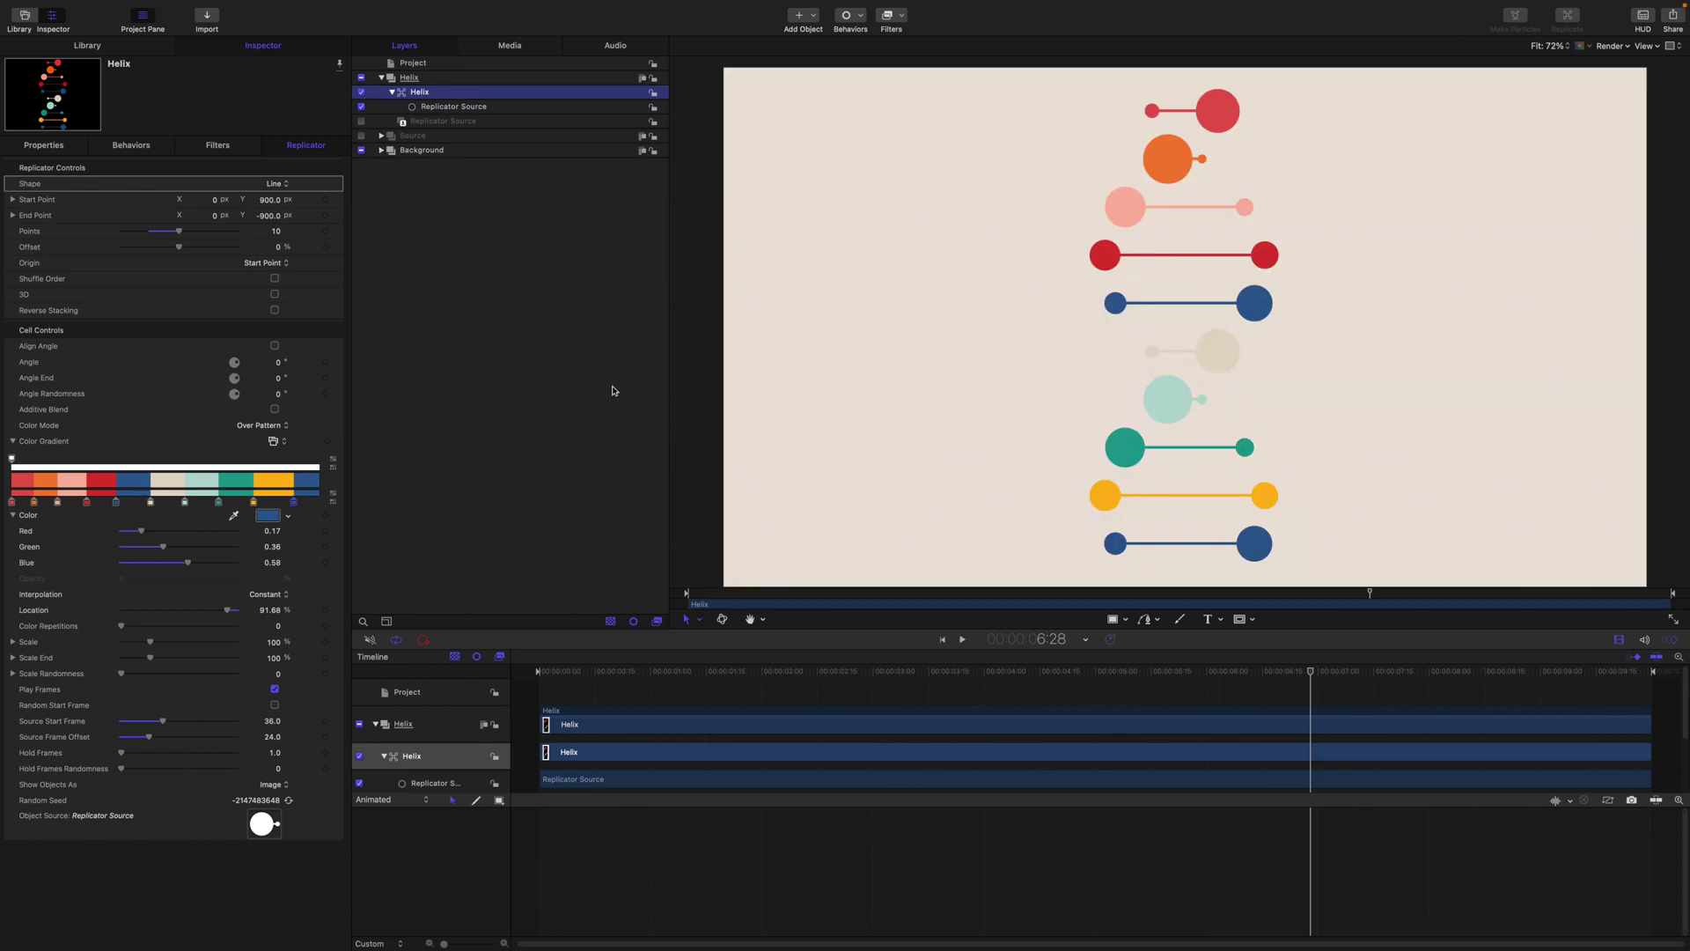
# Play the helix animation from the start to watch the ten pairs twist
pyautogui.click(963, 643)
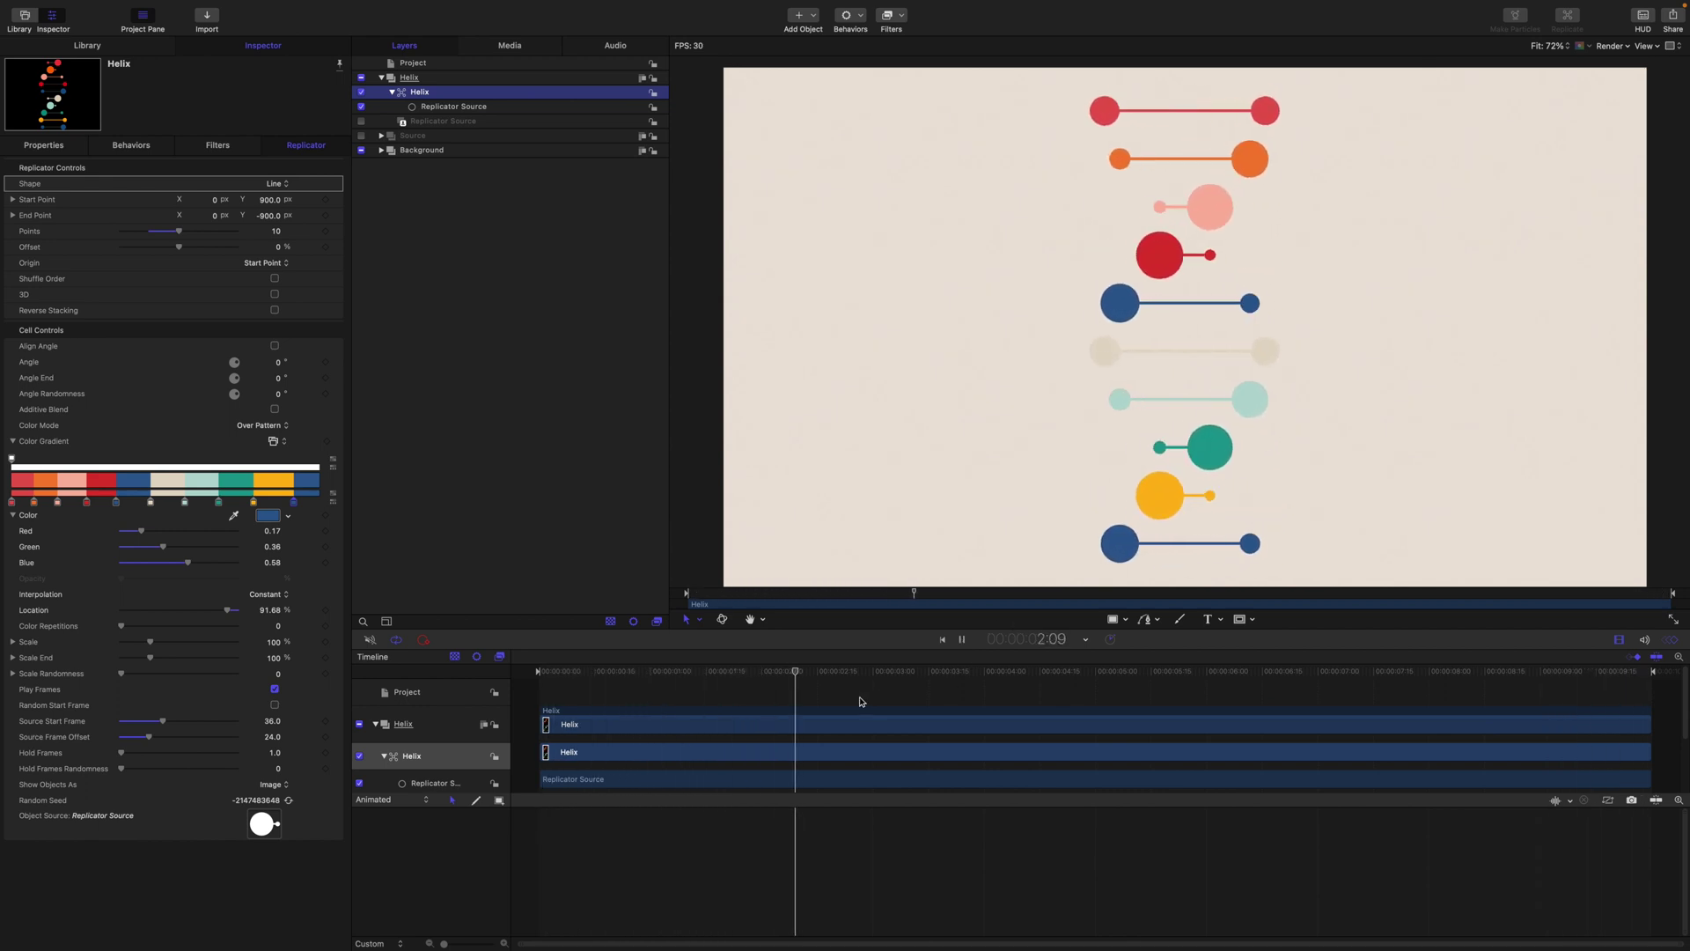
pyautogui.press('Home')
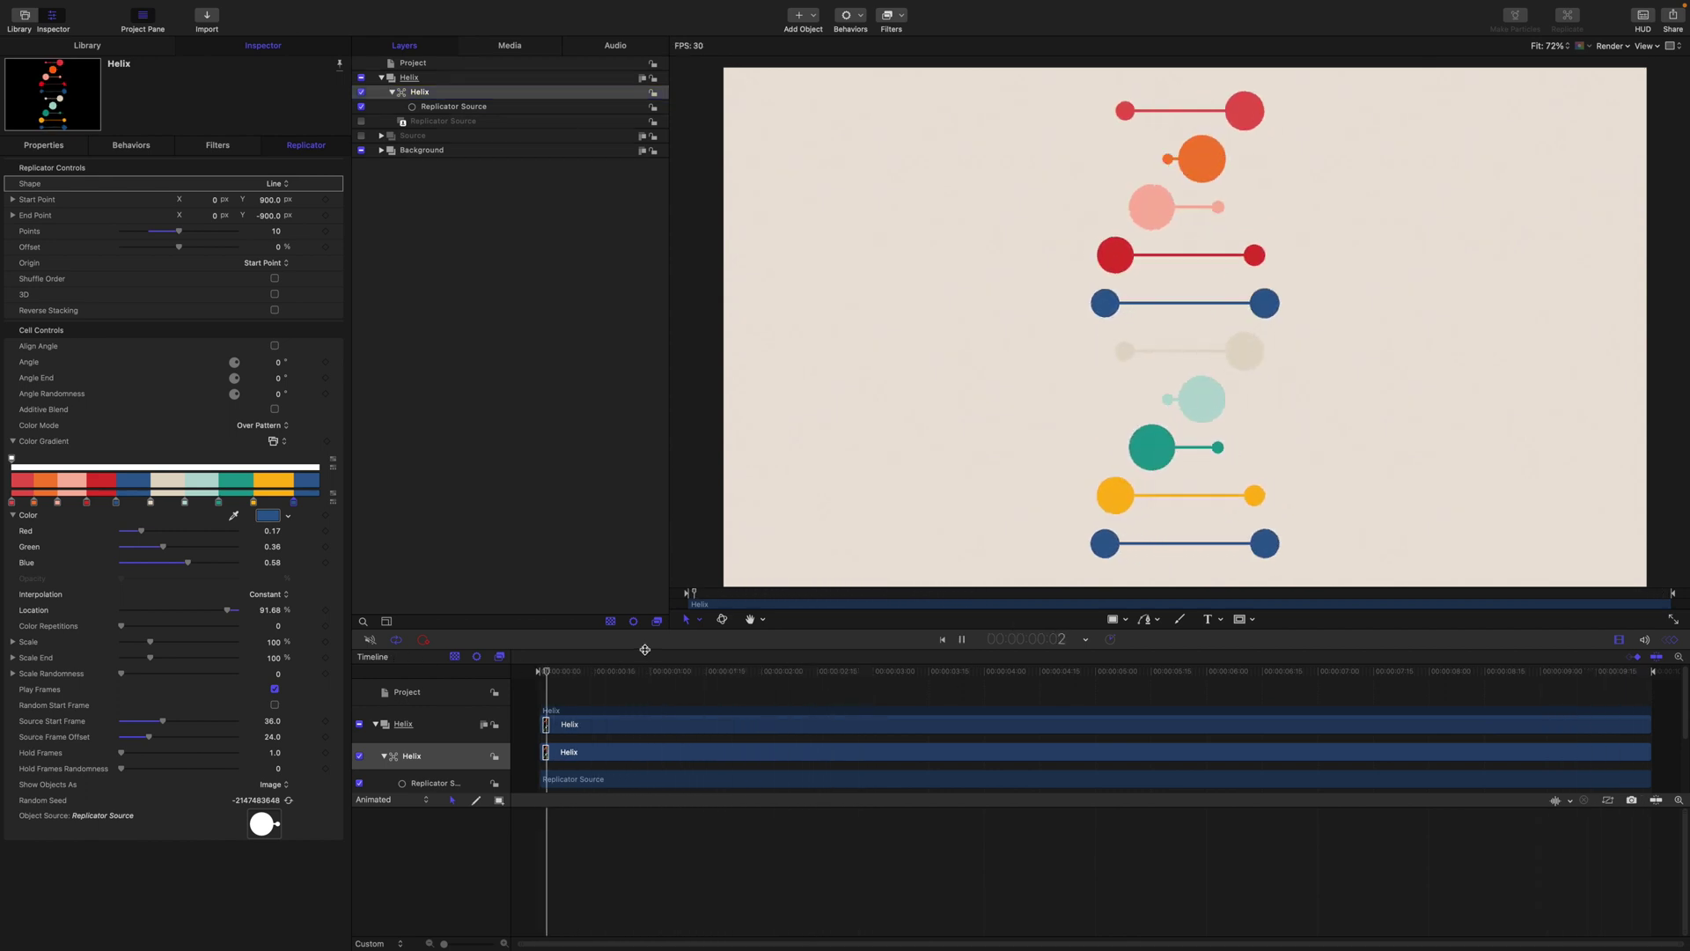
pyautogui.press('space')
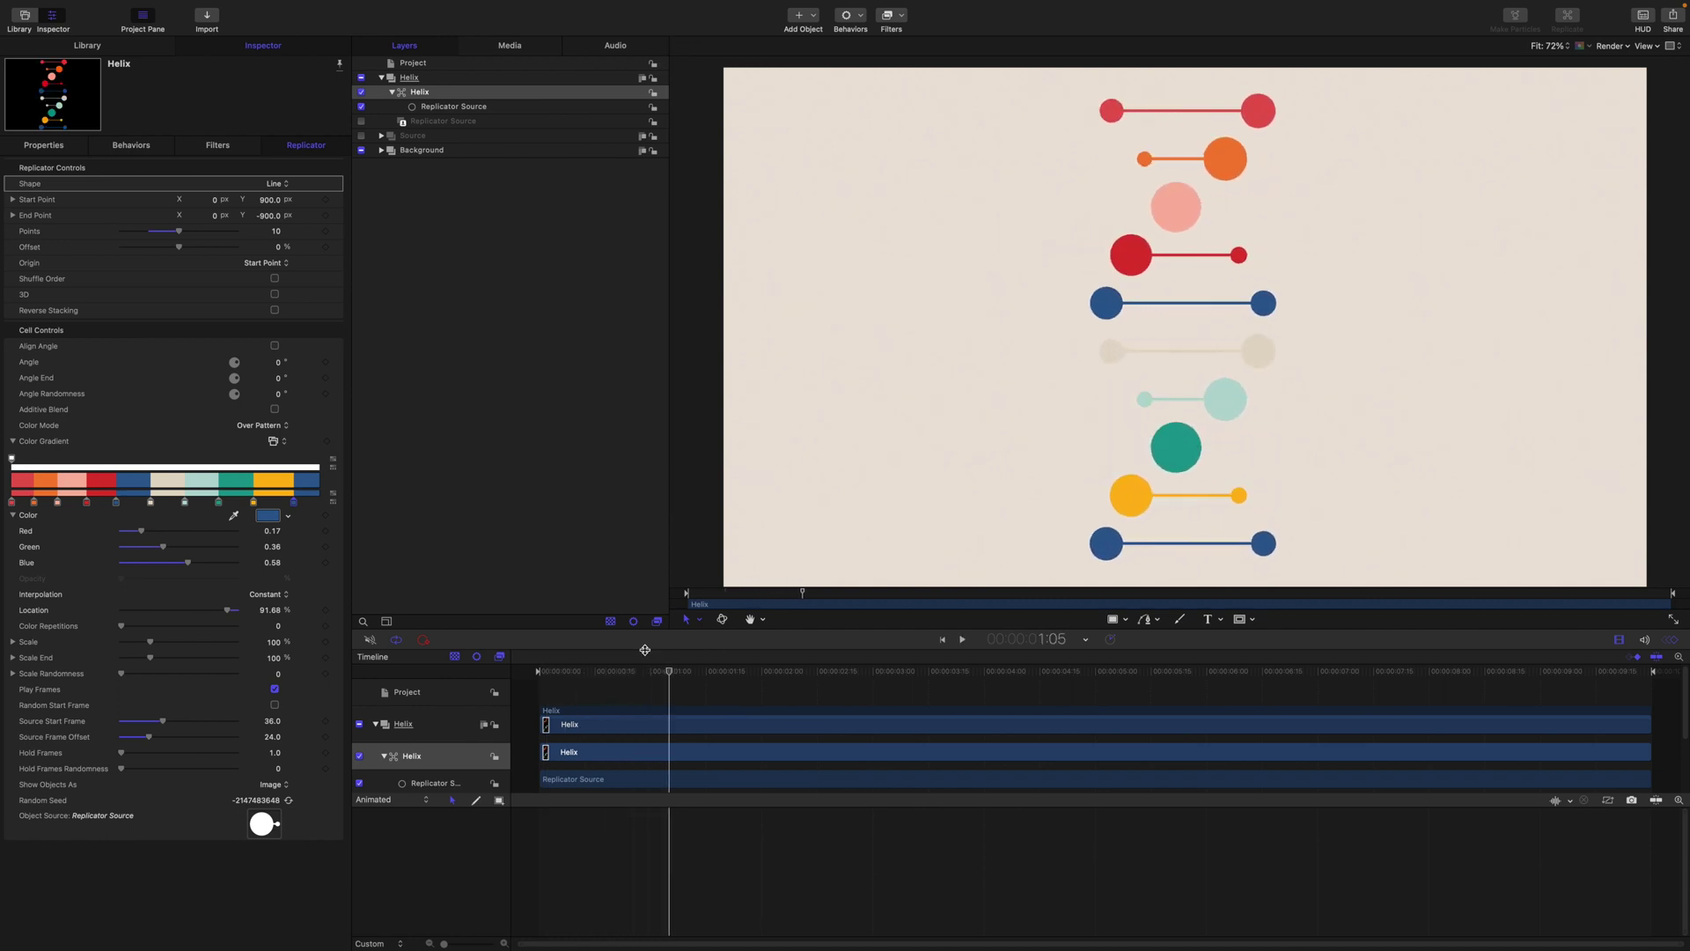
pyautogui.press('space')
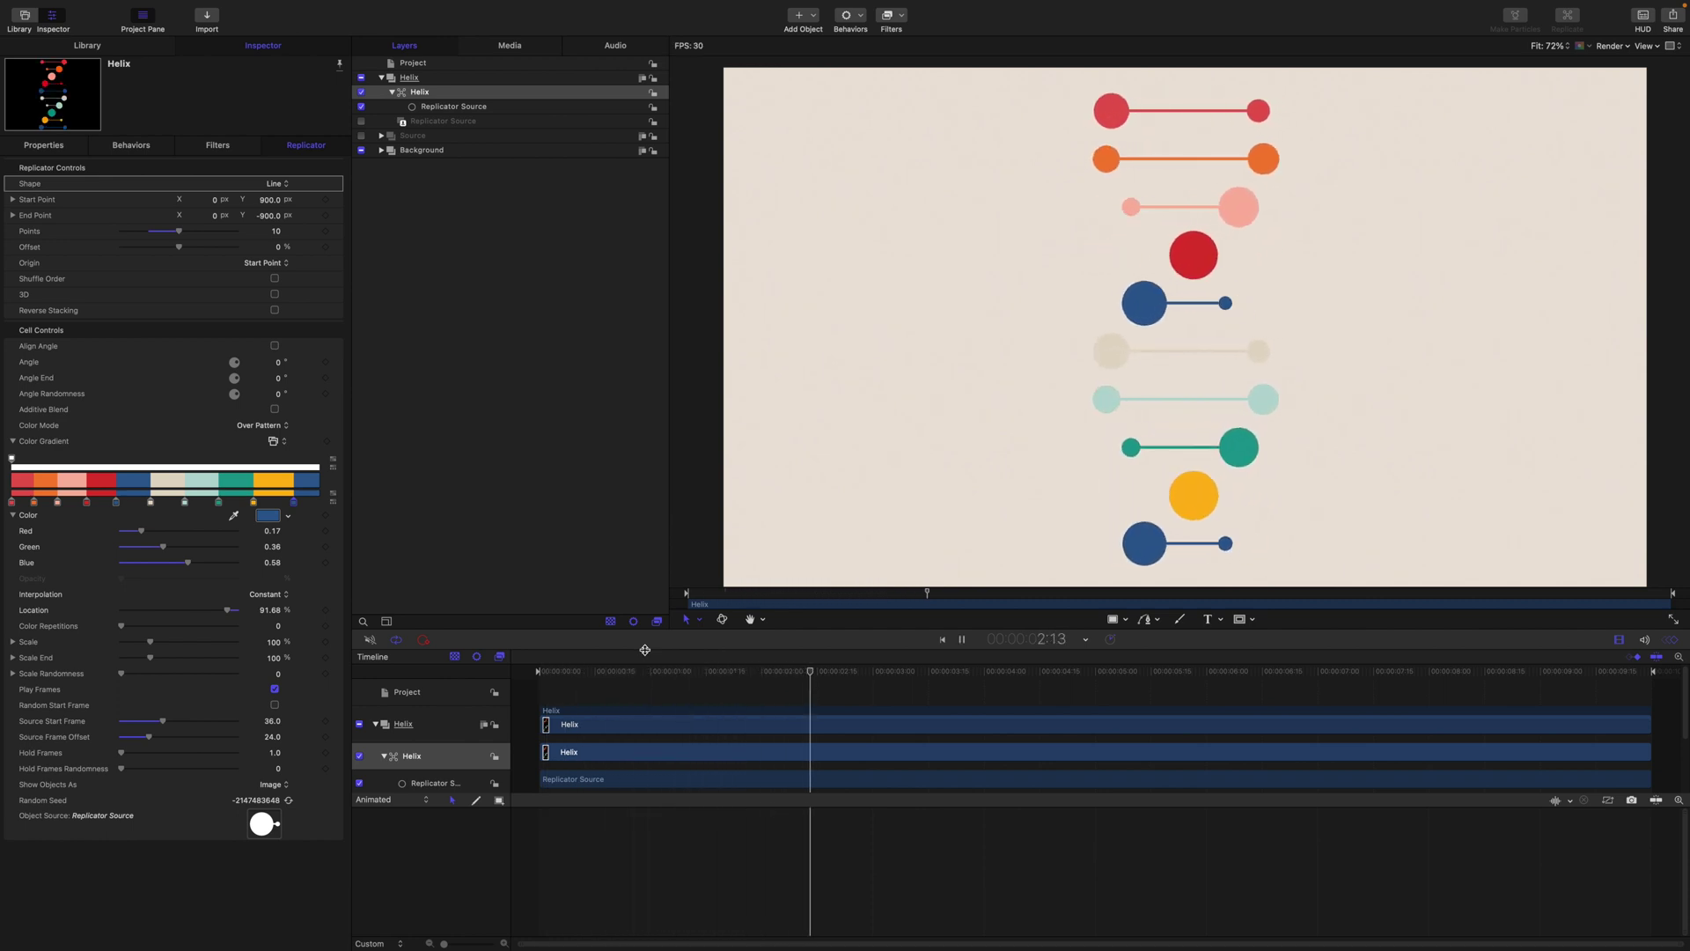